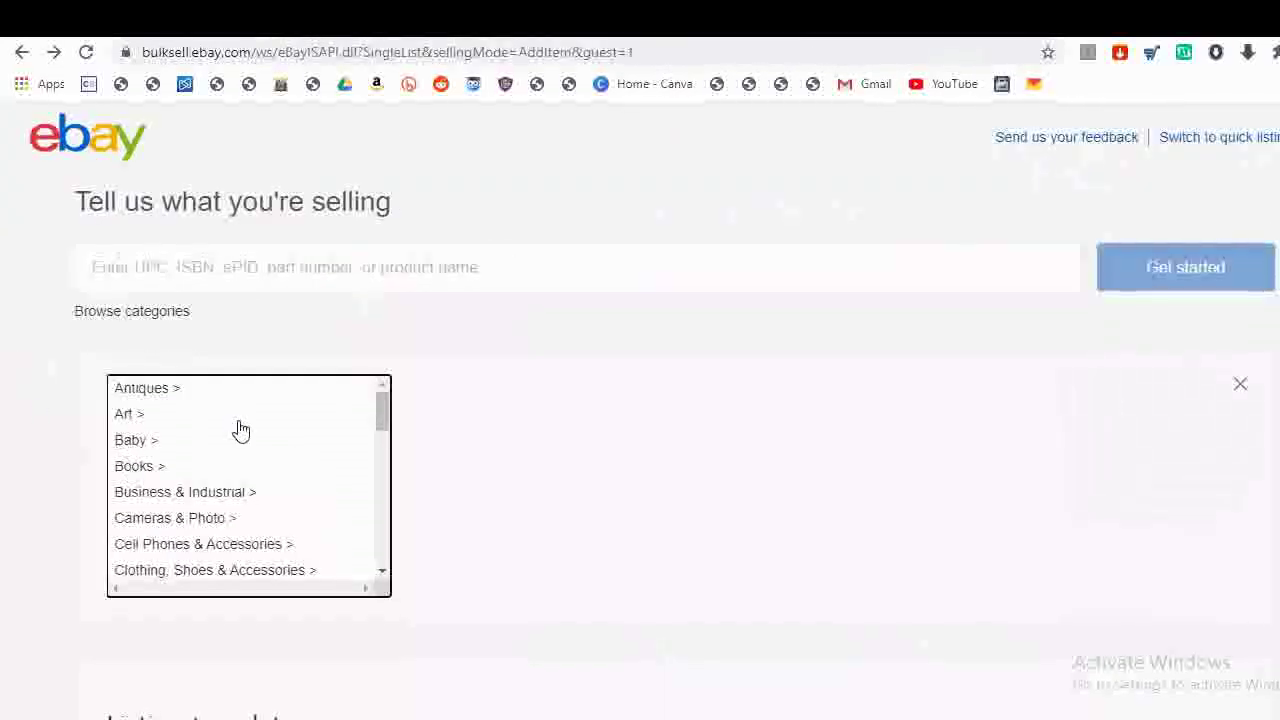
- Choose the listing category Consumer Electronics > Portable Audio & Headphones > Headphones
{"action": "scroll", "coordinate": [240, 440], "scroll_direction": "down", "scroll_amount": 2}
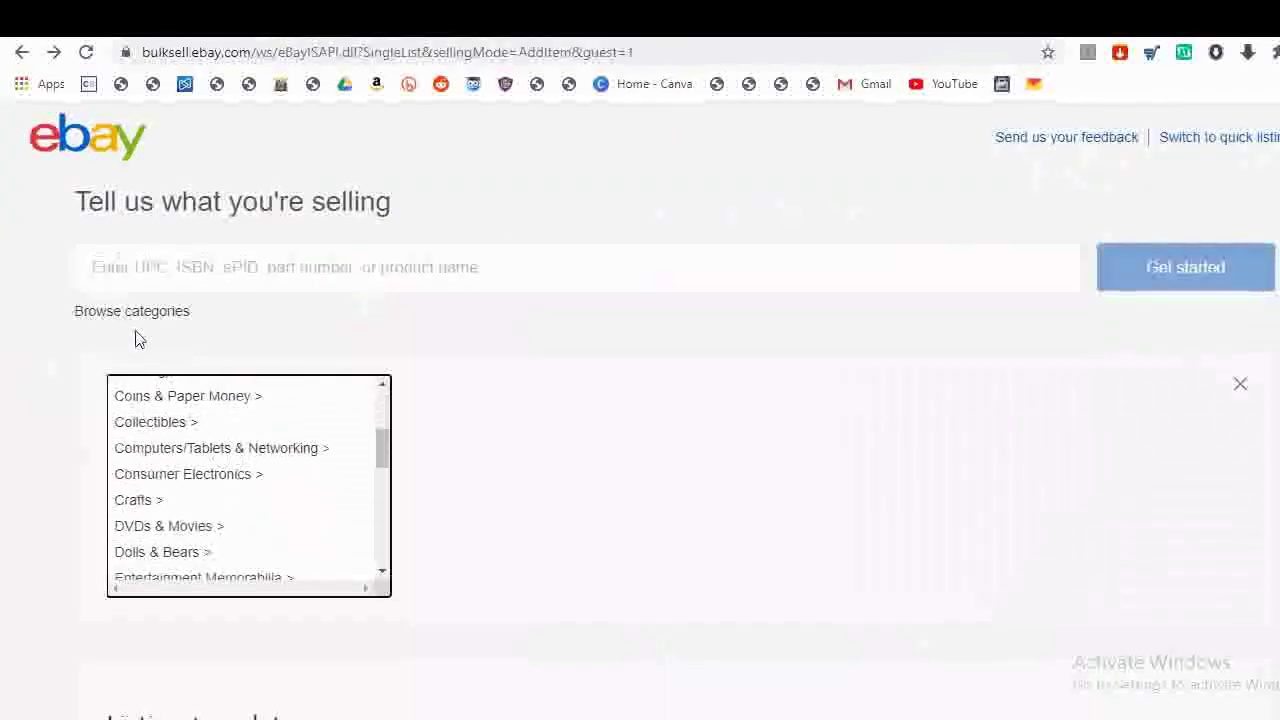
{"action": "scroll", "coordinate": [194, 477], "scroll_direction": "up", "scroll_amount": 2}
{"action": "scroll", "coordinate": [194, 477], "scroll_direction": "down", "scroll_amount": 2}
{"action": "scroll", "coordinate": [200, 480], "scroll_direction": "down", "scroll_amount": 1}
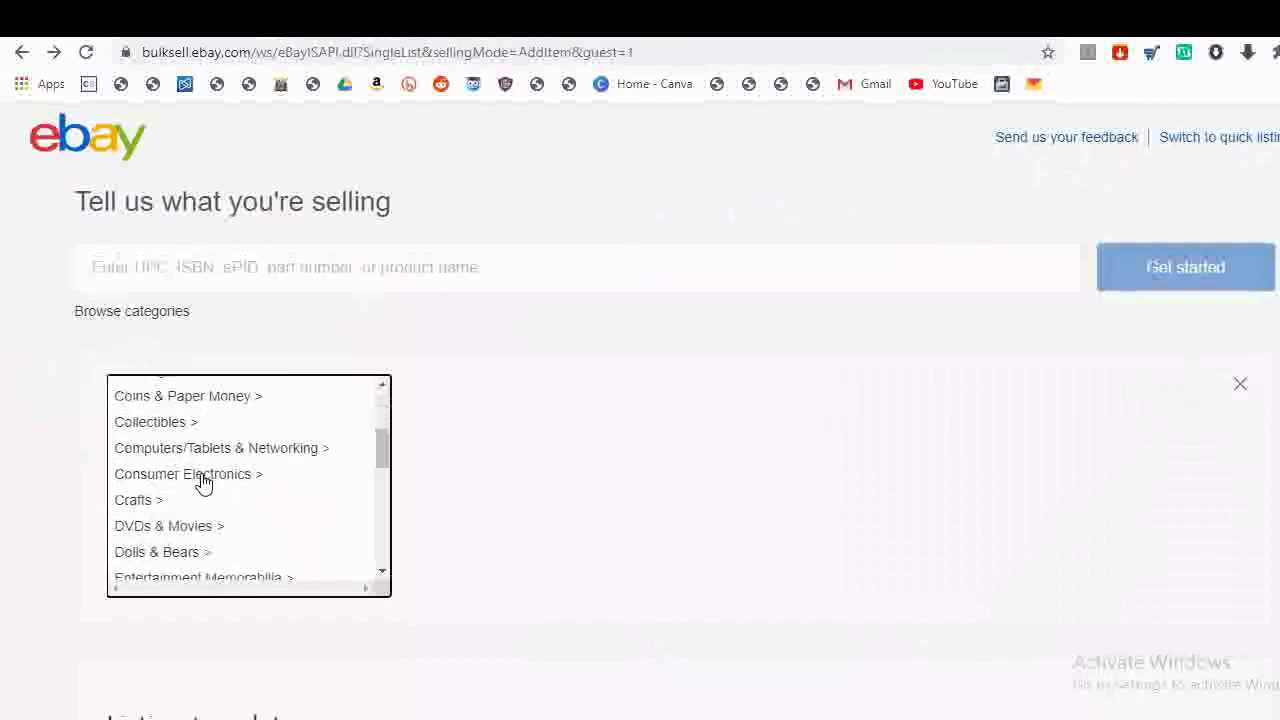
{"action": "scroll", "coordinate": [200, 500], "scroll_direction": "down", "scroll_amount": 2}
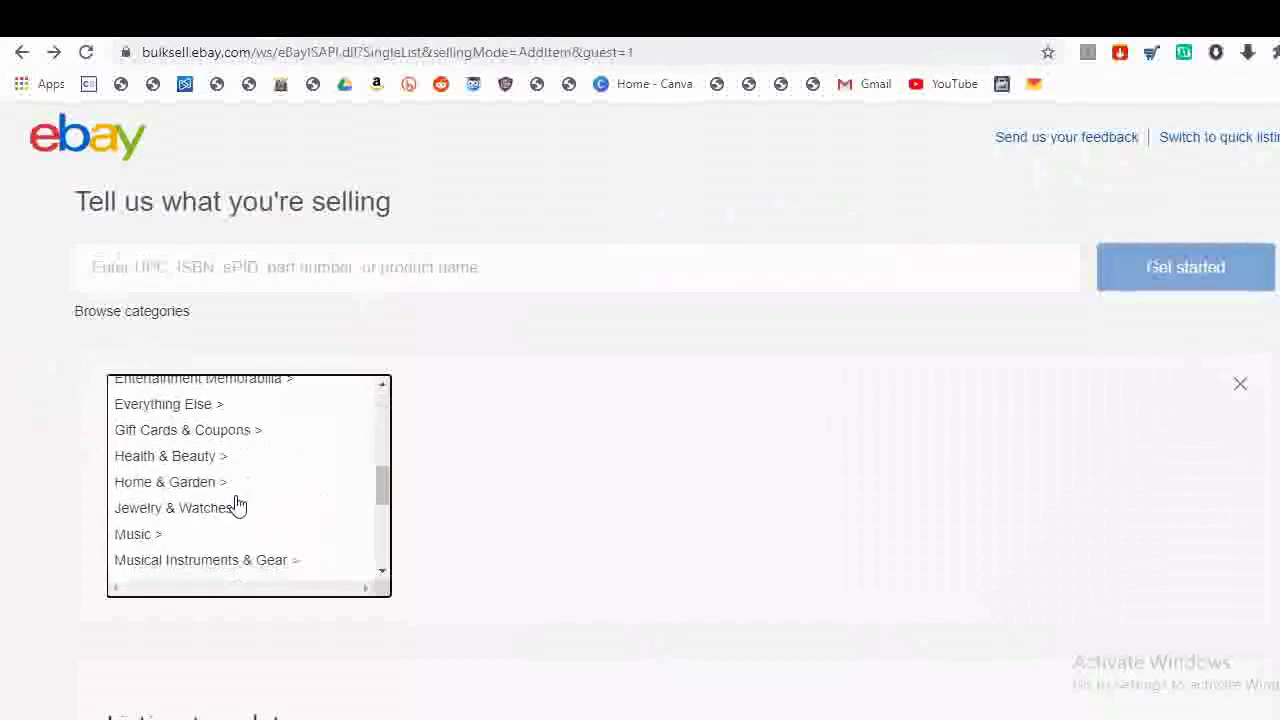
{"action": "scroll", "coordinate": [238, 505], "scroll_direction": "up", "scroll_amount": 1}
{"action": "scroll", "coordinate": [237, 505], "scroll_direction": "up", "scroll_amount": 2}
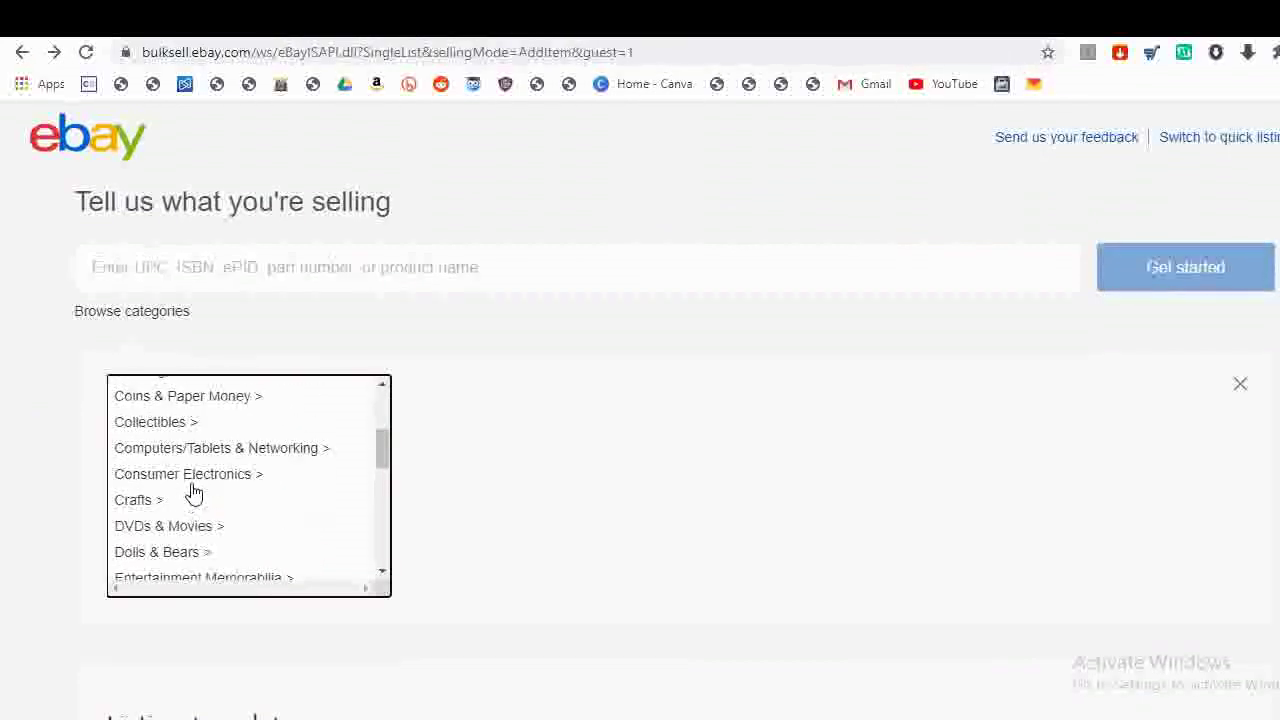
{"action": "left_click", "coordinate": [208, 476]}
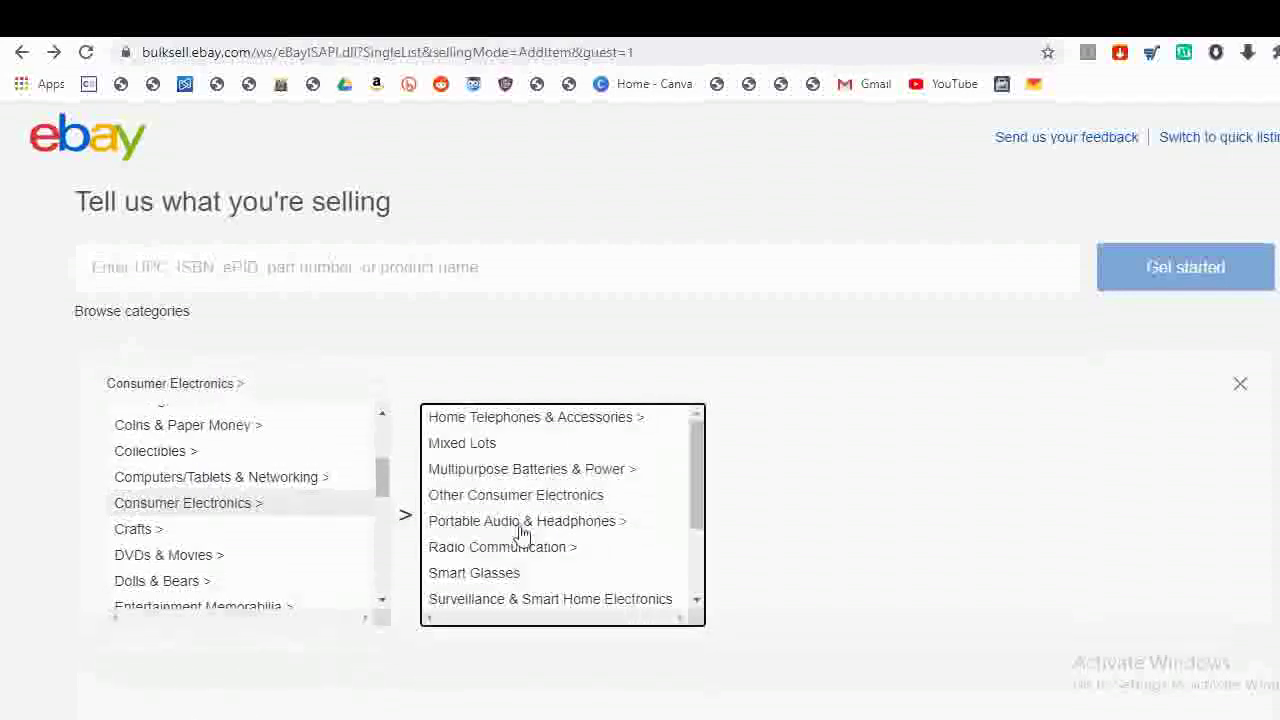
{"action": "left_click", "coordinate": [512, 528]}
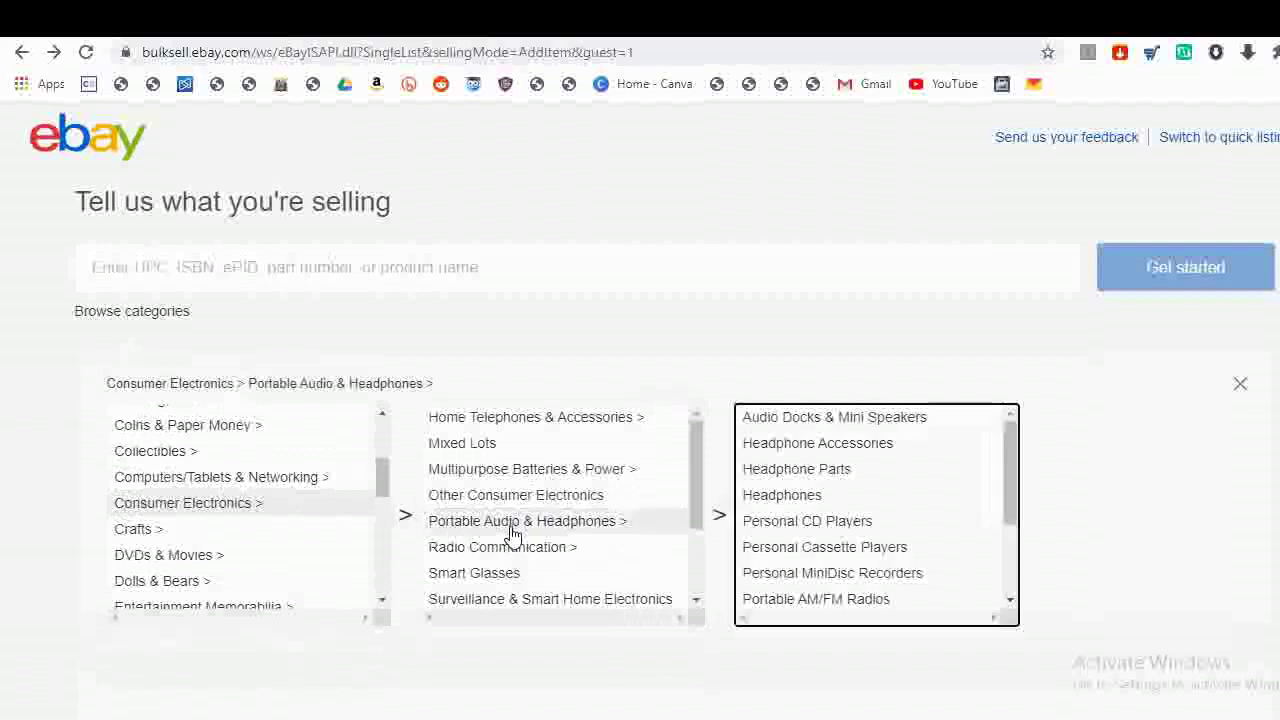
{"action": "left_click", "coordinate": [762, 497]}
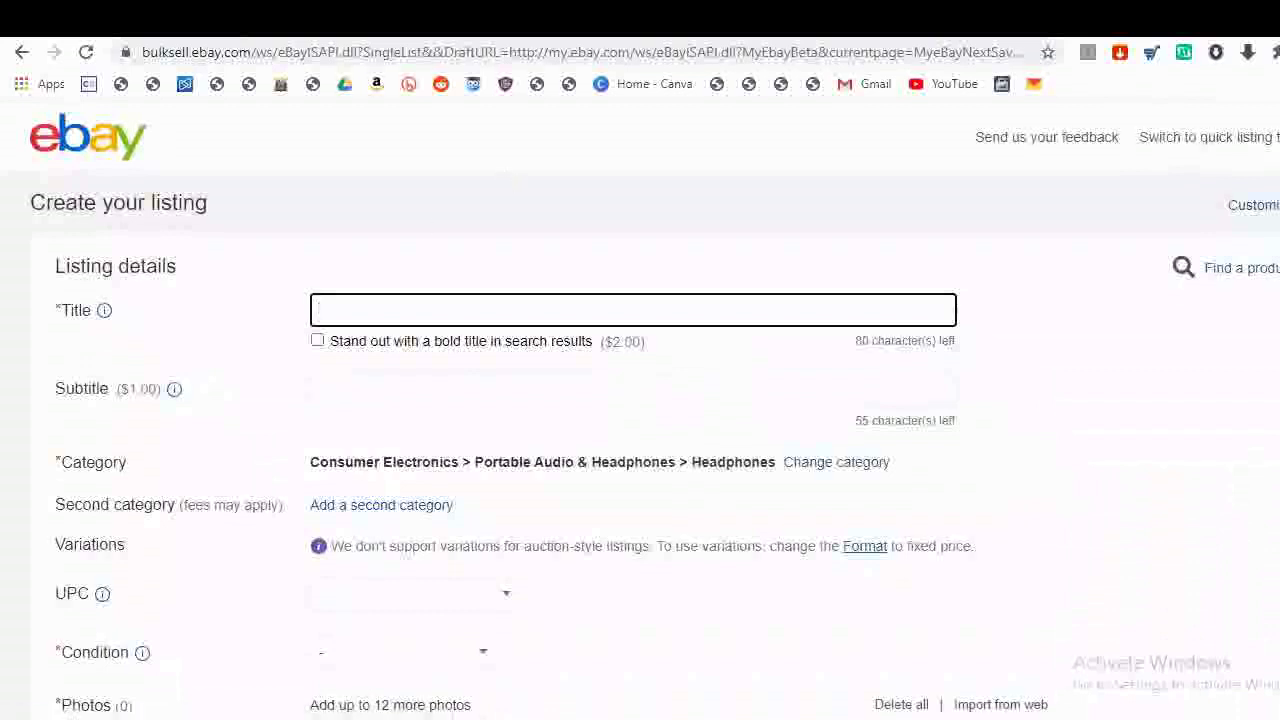
- Copy "Black On-Ear Bluetooth Headphones" from the JBL Live 500BT product page's title into the new listing's title
{"action": "key", "text": "ctrl+Tab"}
{"action": "mouse_move", "coordinate": [558, 437]}
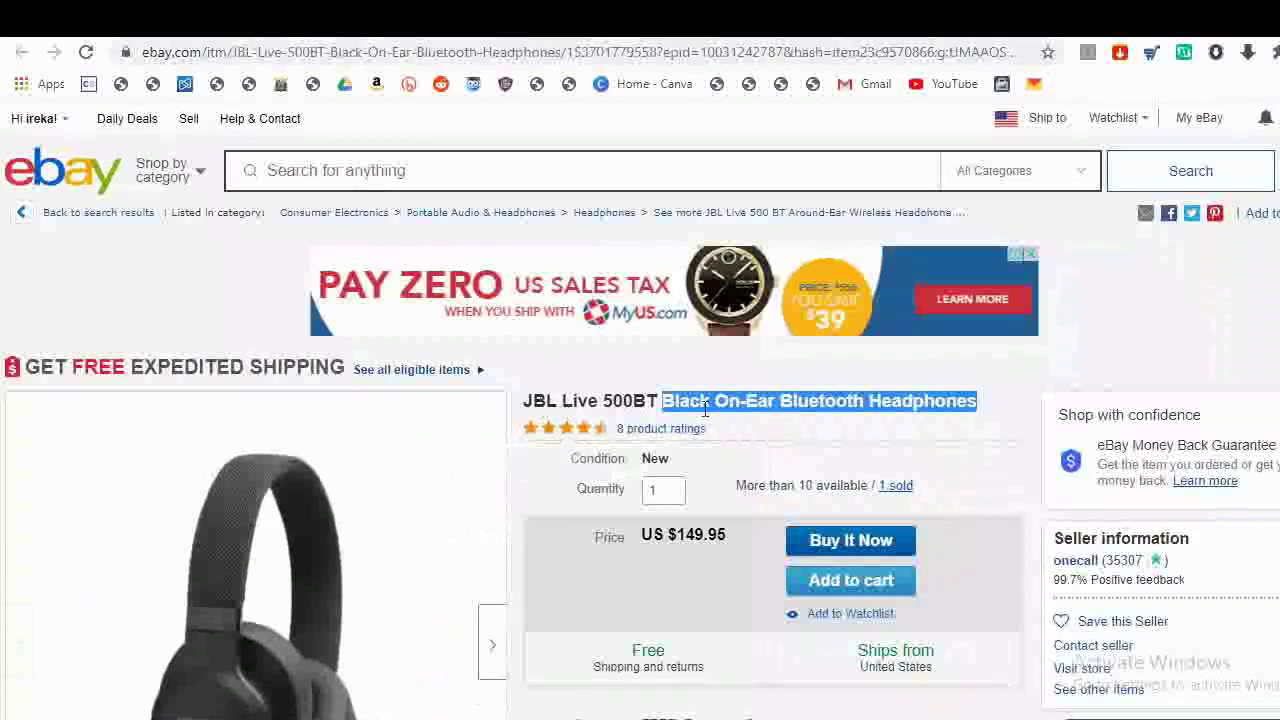
{"action": "mouse_move", "coordinate": [597, 404]}
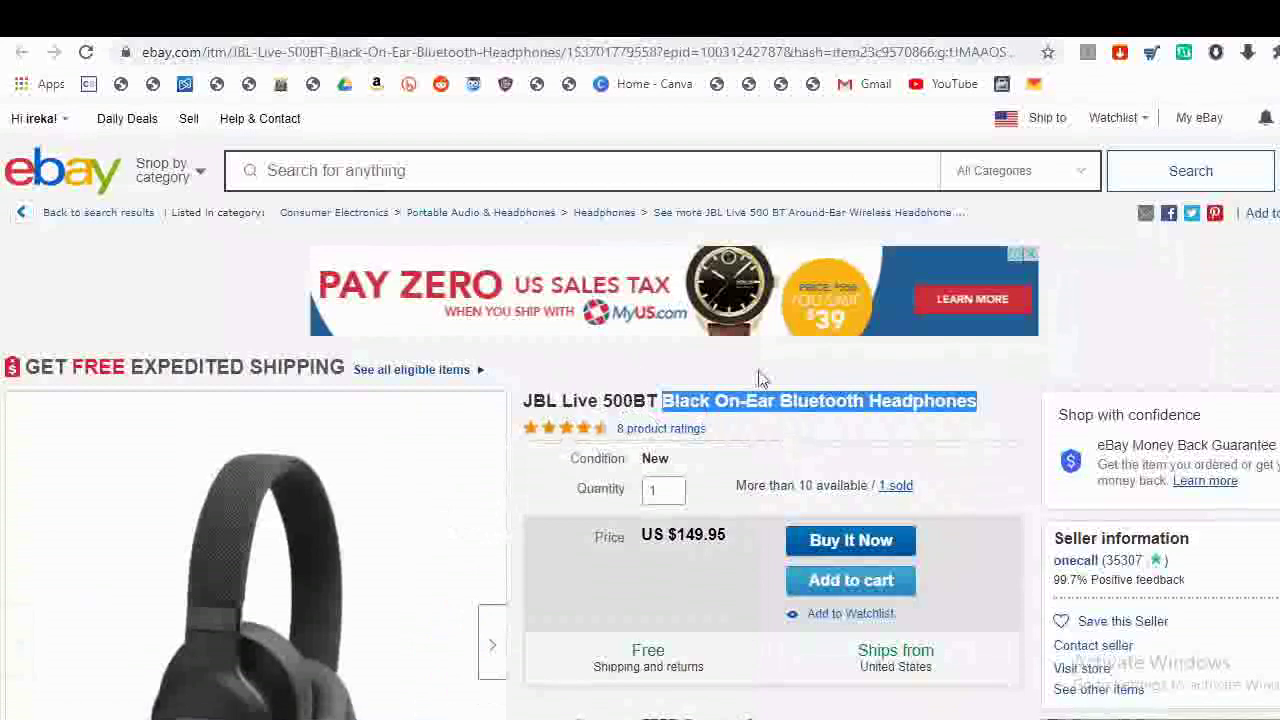
{"action": "left_click", "coordinate": [951, 400]}
{"action": "left_click_drag", "start_coordinate": [986, 408], "coordinate": [668, 410]}
{"action": "key", "text": "ctrl+c"}
{"action": "key", "text": "ctrl+Tab"}
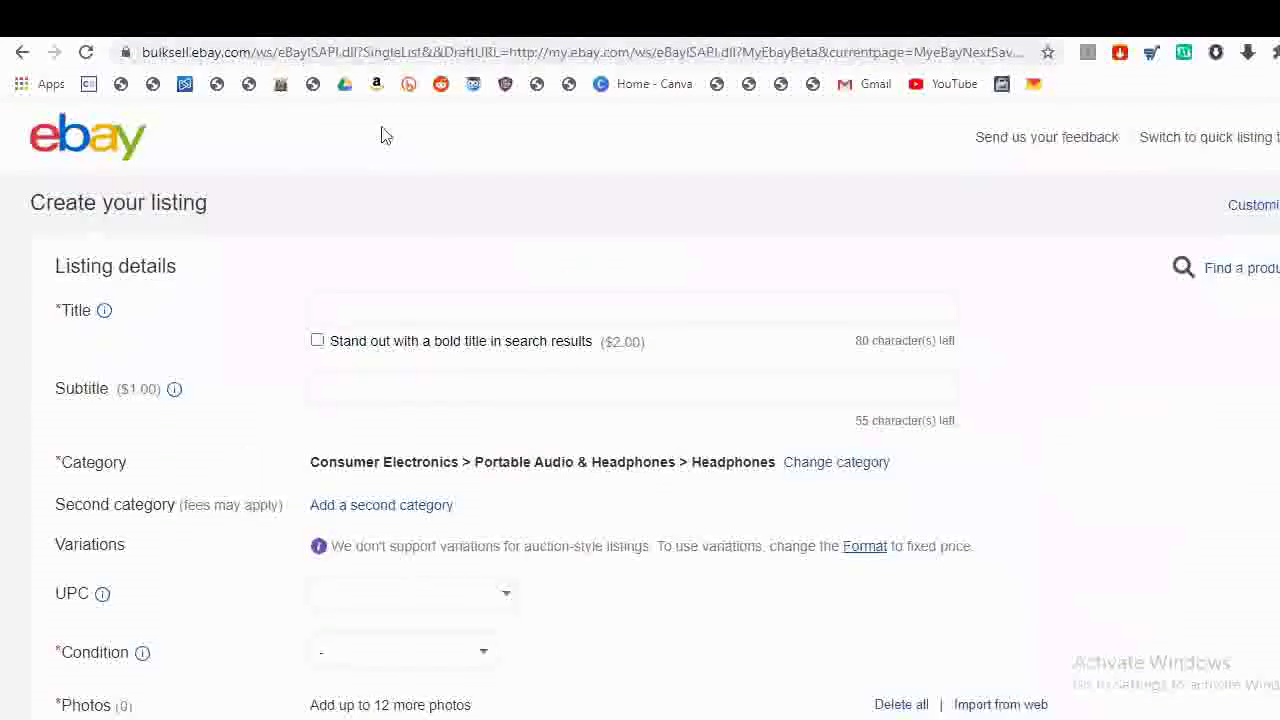
{"action": "left_click", "coordinate": [469, 306]}
{"action": "key", "text": "ctrl+v"}
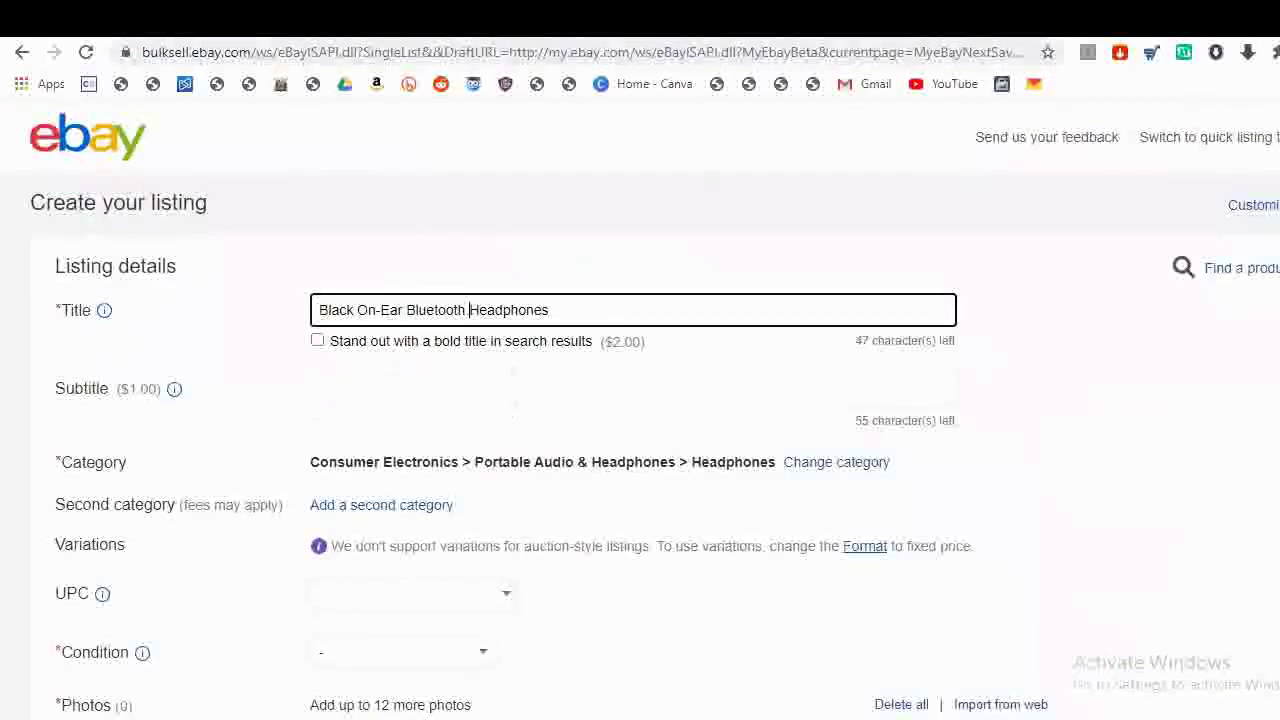
- Copy "Wireless Headphones" from the Edifier product title on AliExpress and insert it at the start of the eBay listing title
{"action": "key", "text": "ctrl+shift+Tab"}
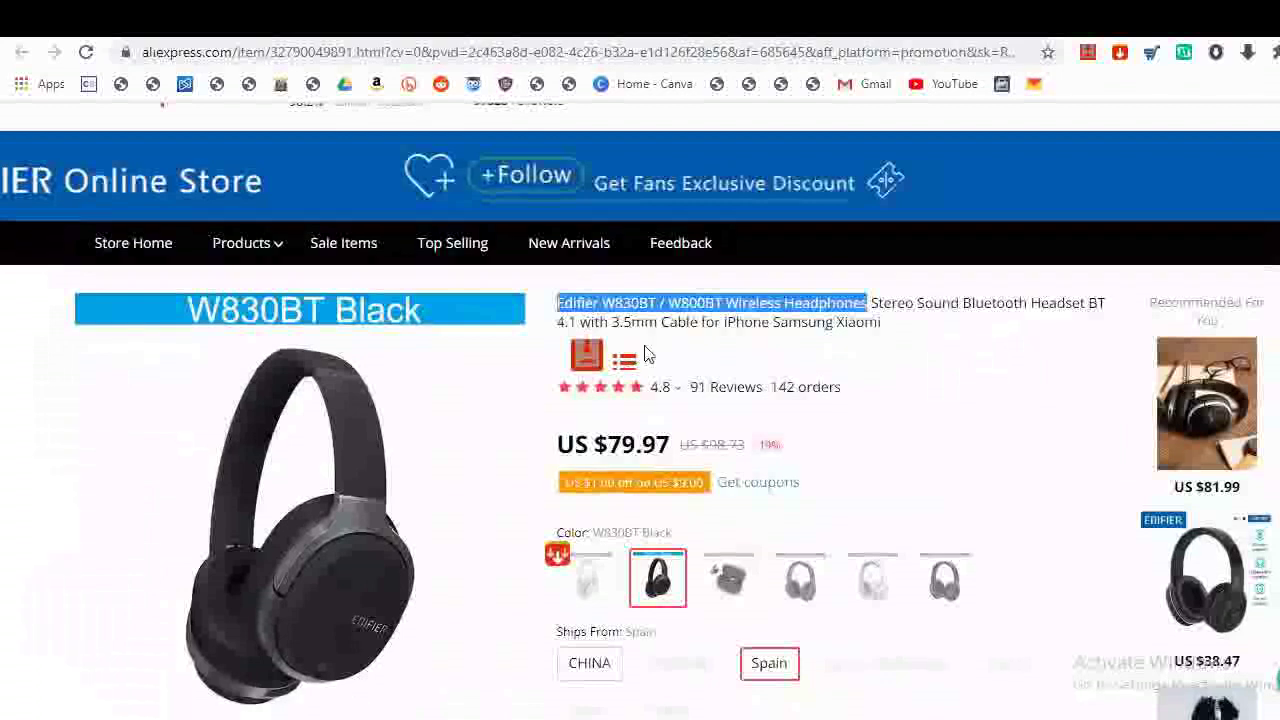
{"action": "left_click", "coordinate": [872, 360]}
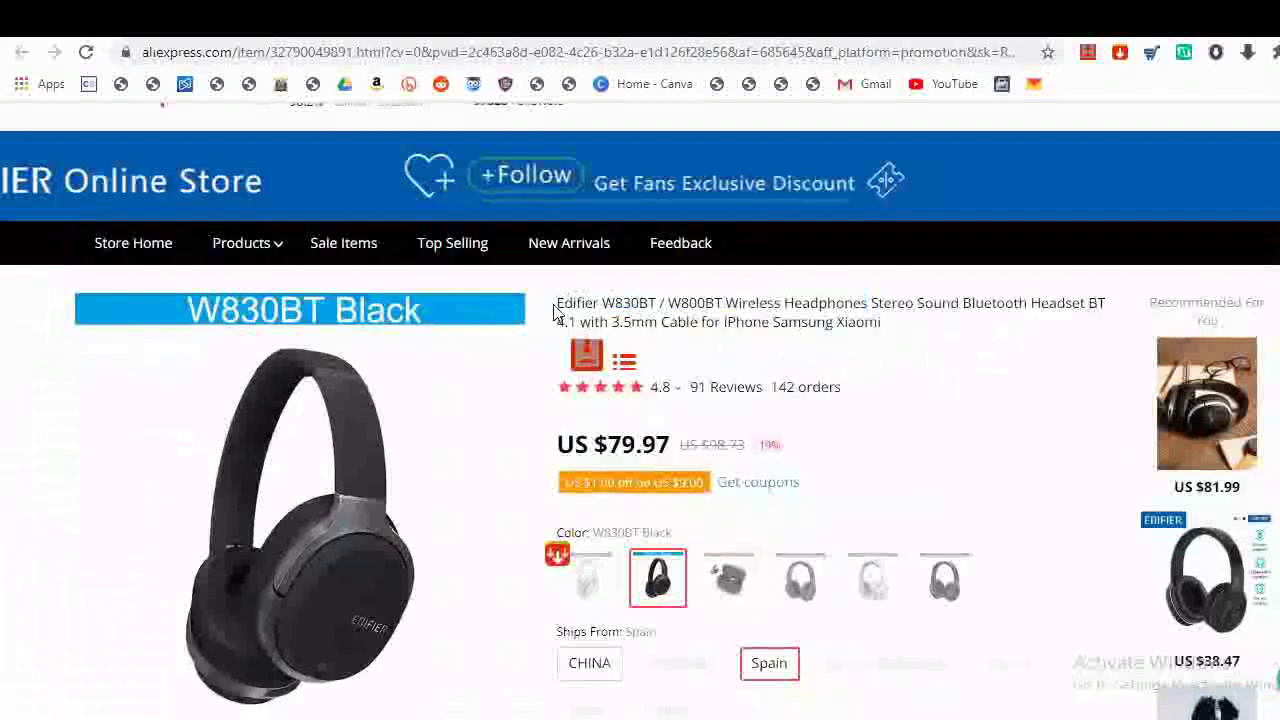
{"action": "left_click_drag", "start_coordinate": [557, 314], "coordinate": [866, 305]}
{"action": "left_click", "coordinate": [957, 381]}
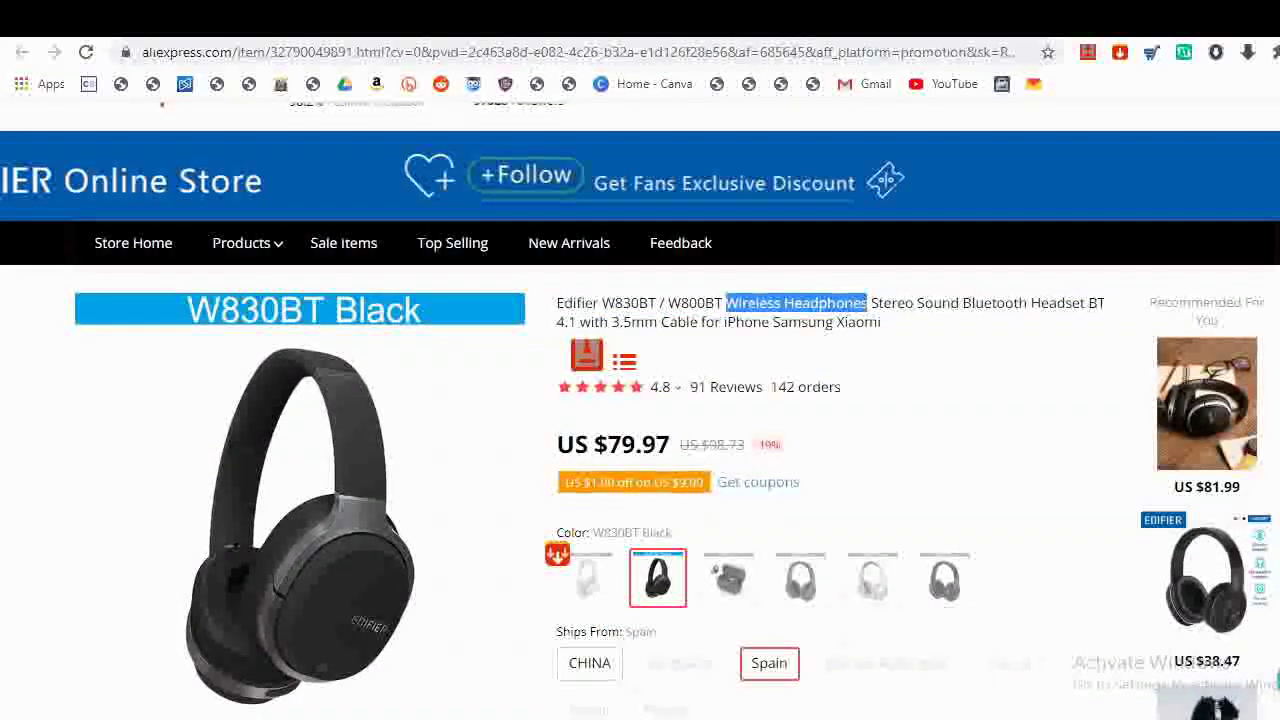
{"action": "left_click", "coordinate": [522, 40]}
{"action": "key", "text": "ctrl+Tab"}
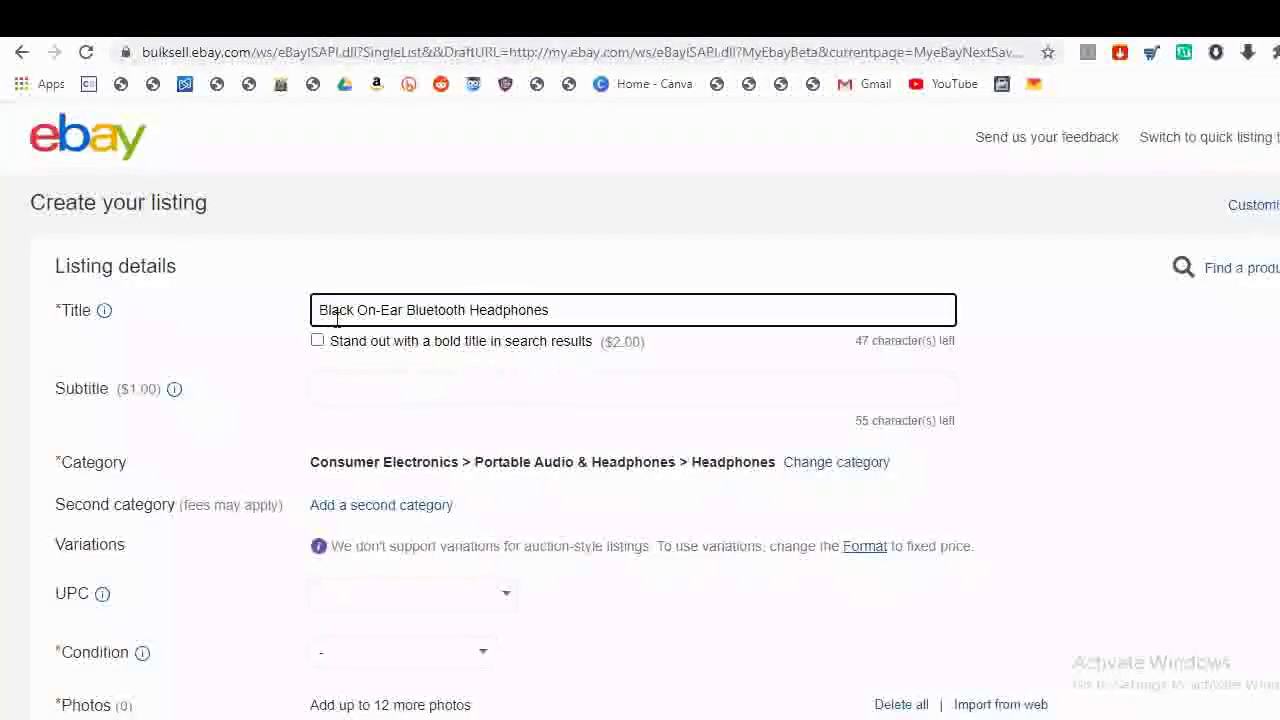
{"action": "left_click", "coordinate": [315, 311]}
{"action": "key", "text": "ctrl+v"}
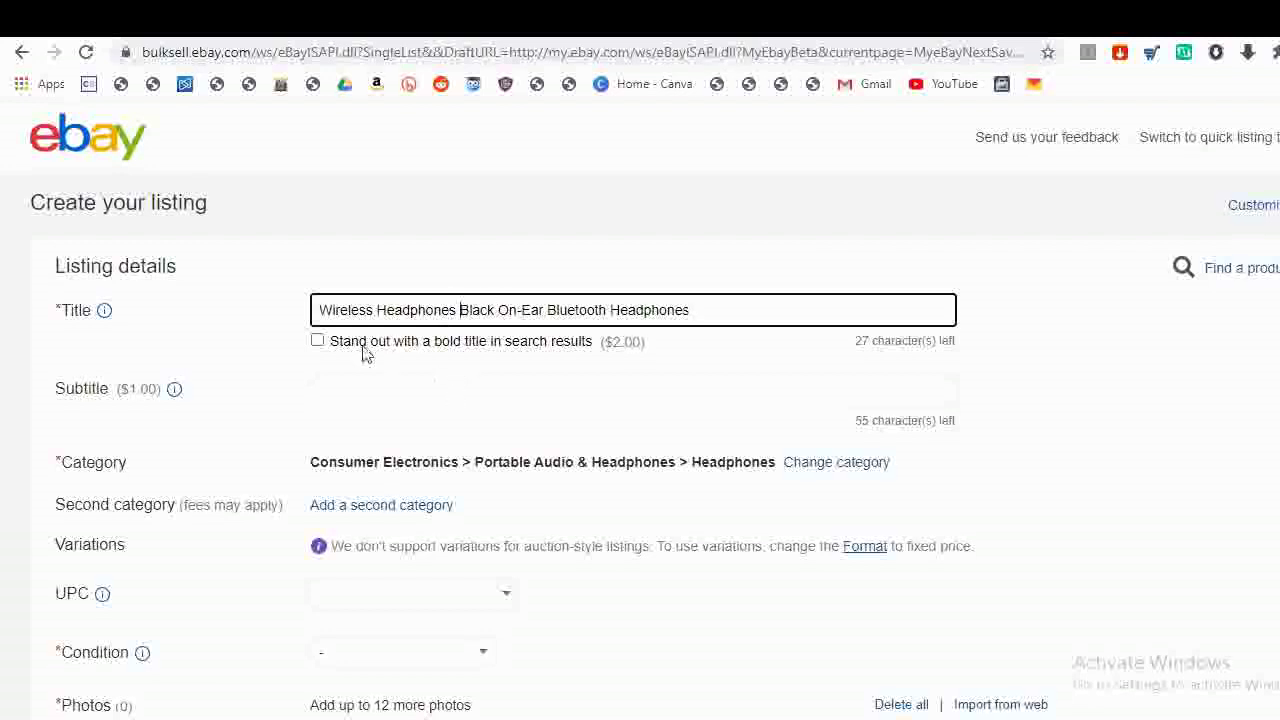
{"action": "left_click", "coordinate": [318, 343]}
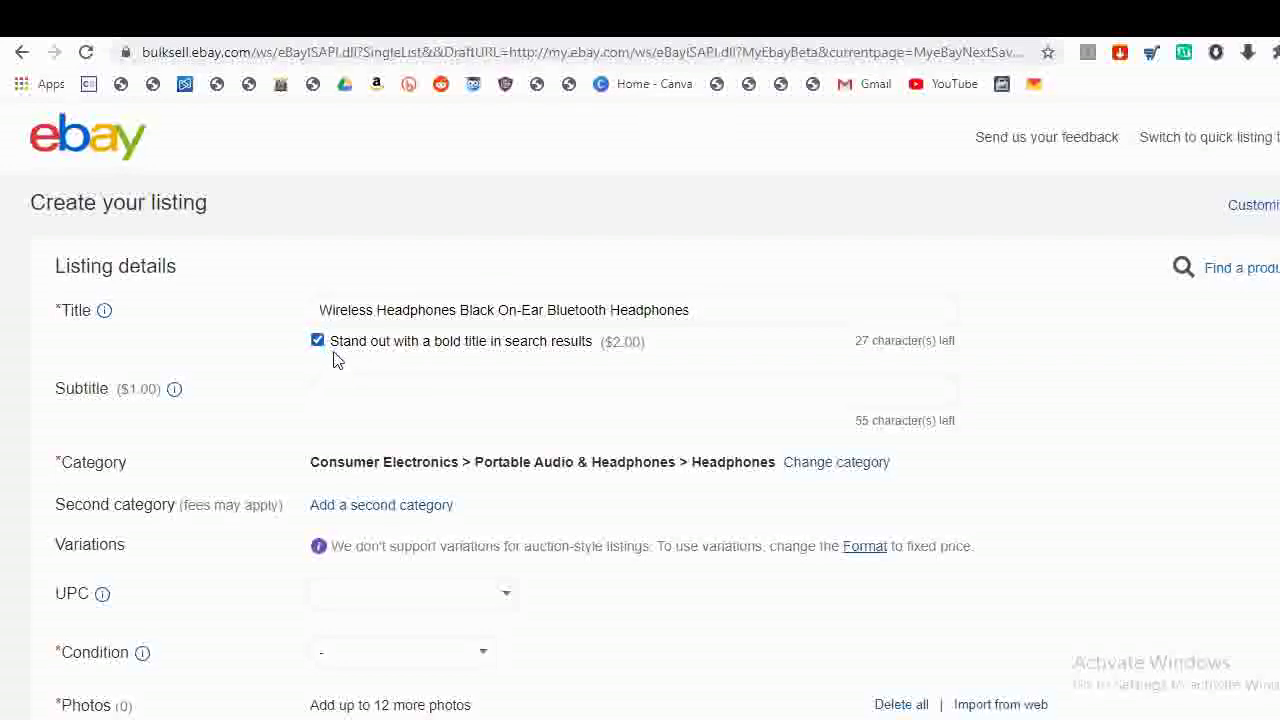
{"action": "left_click", "coordinate": [317, 342]}
{"action": "scroll", "coordinate": [270, 447], "scroll_direction": "down", "scroll_amount": 1}
{"action": "scroll", "coordinate": [254, 446], "scroll_direction": "down", "scroll_amount": 2}
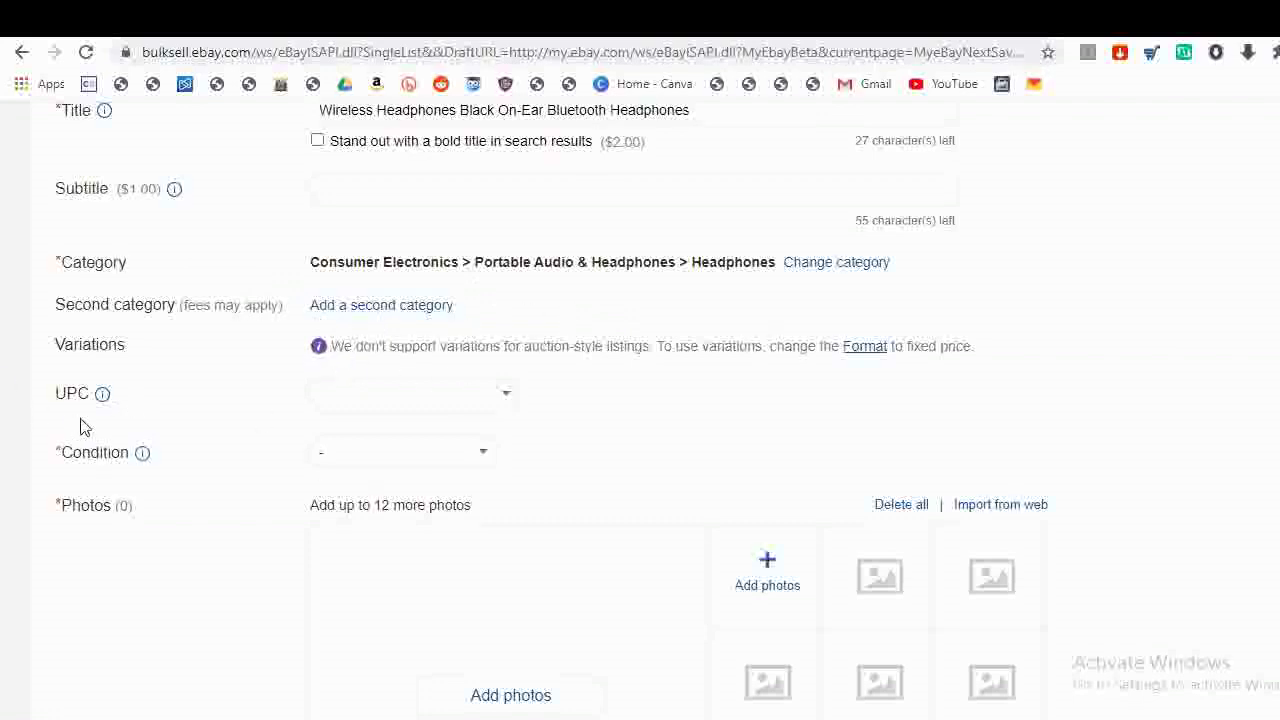
{"action": "left_click", "coordinate": [503, 400]}
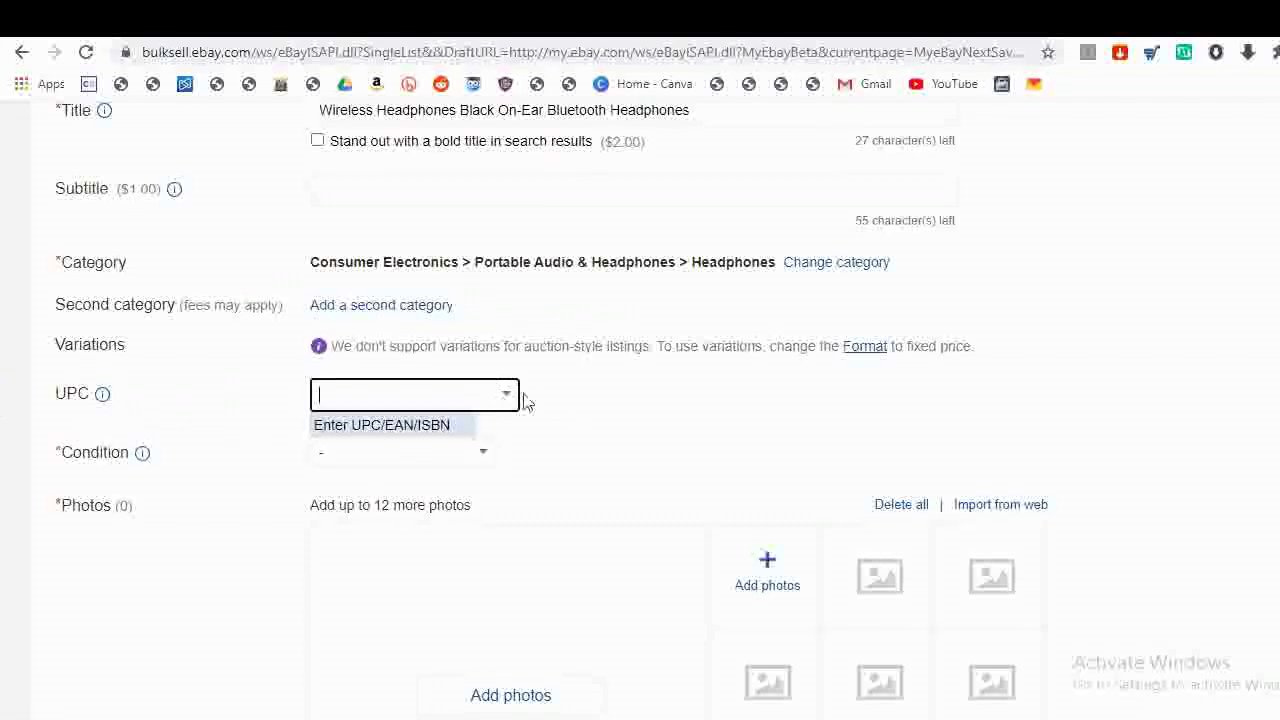
{"action": "left_click", "coordinate": [565, 410]}
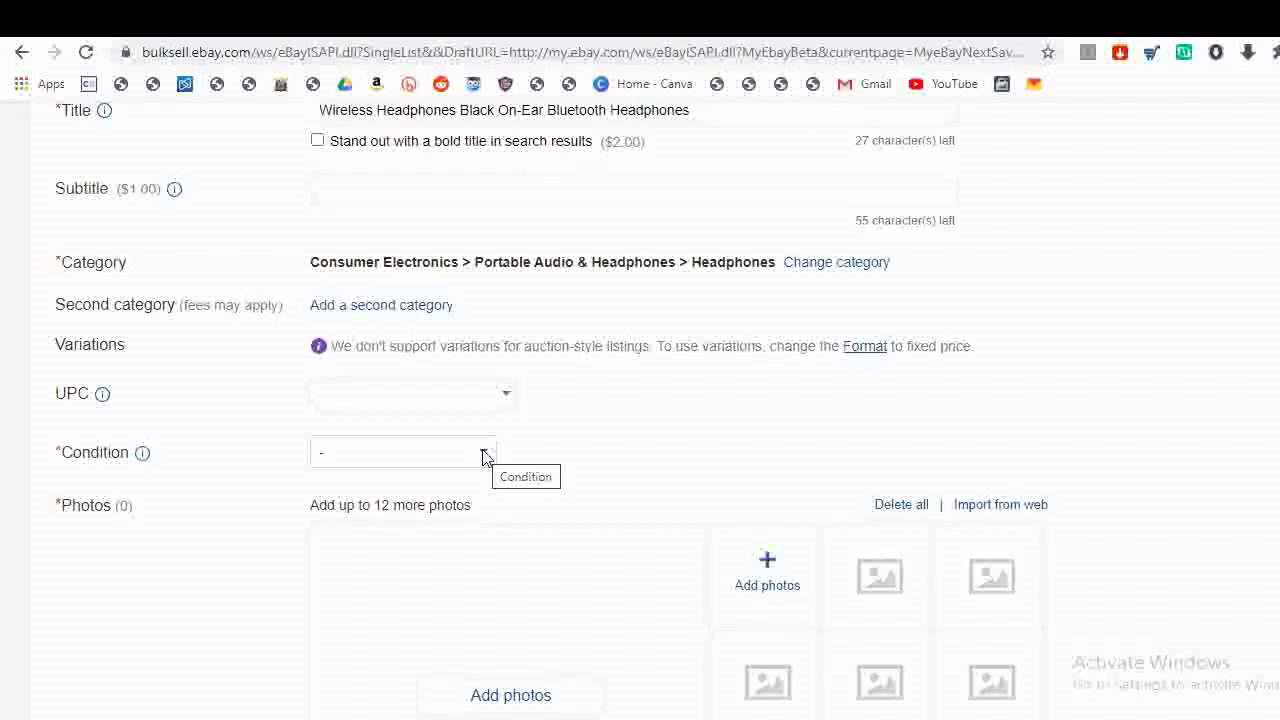
- Set the item's condition to New
{"action": "key", "text": "ctrl+Tab"}
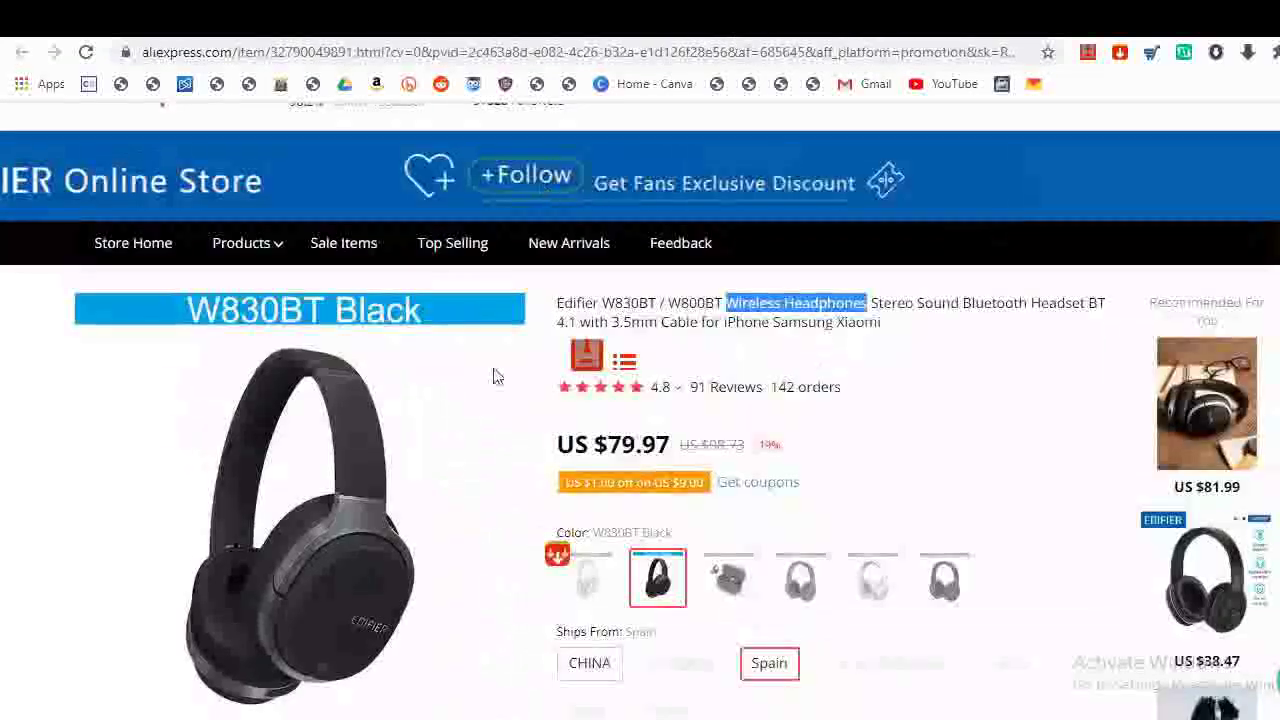
{"action": "key", "text": "ctrl+Tab"}
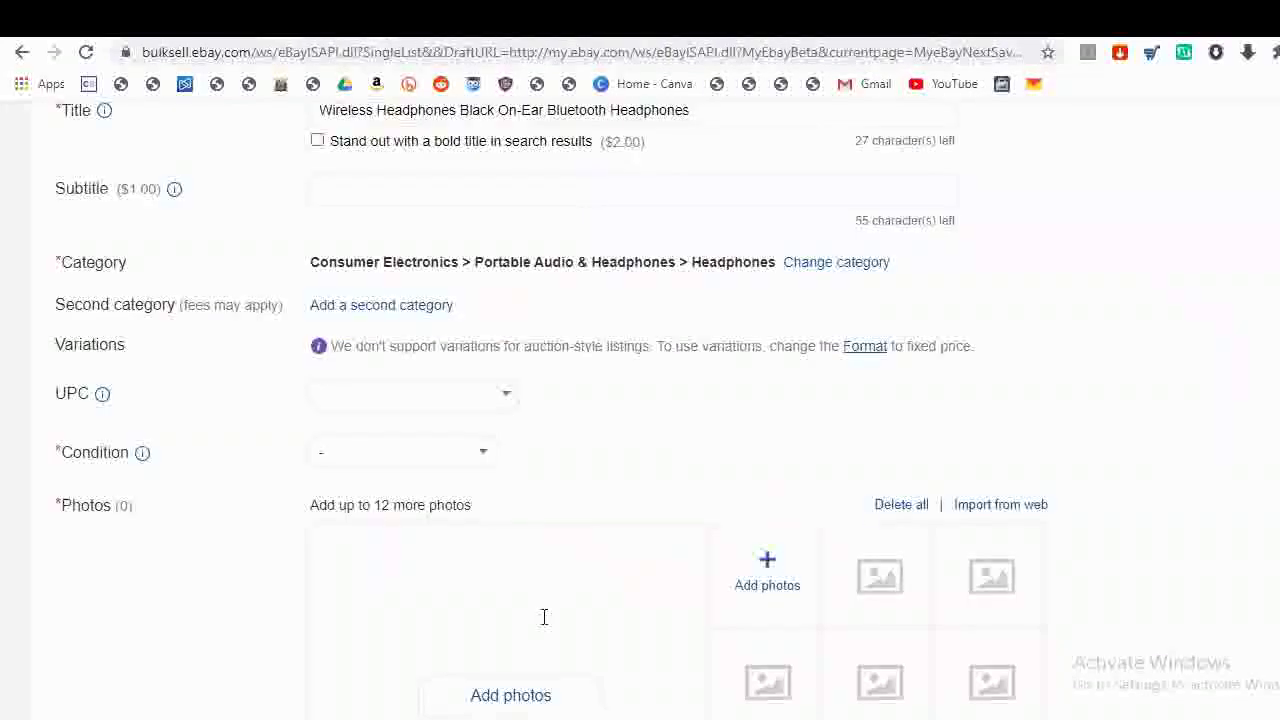
{"action": "left_click", "coordinate": [473, 458]}
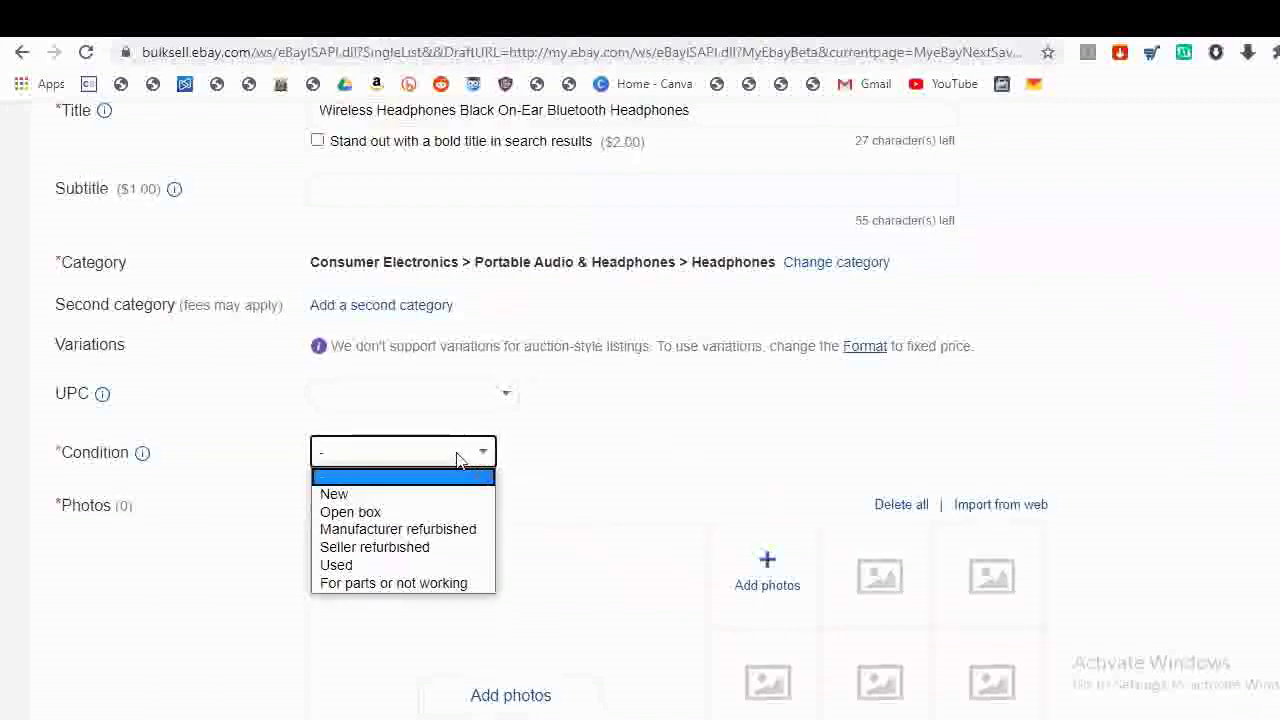
{"action": "left_click", "coordinate": [392, 495]}
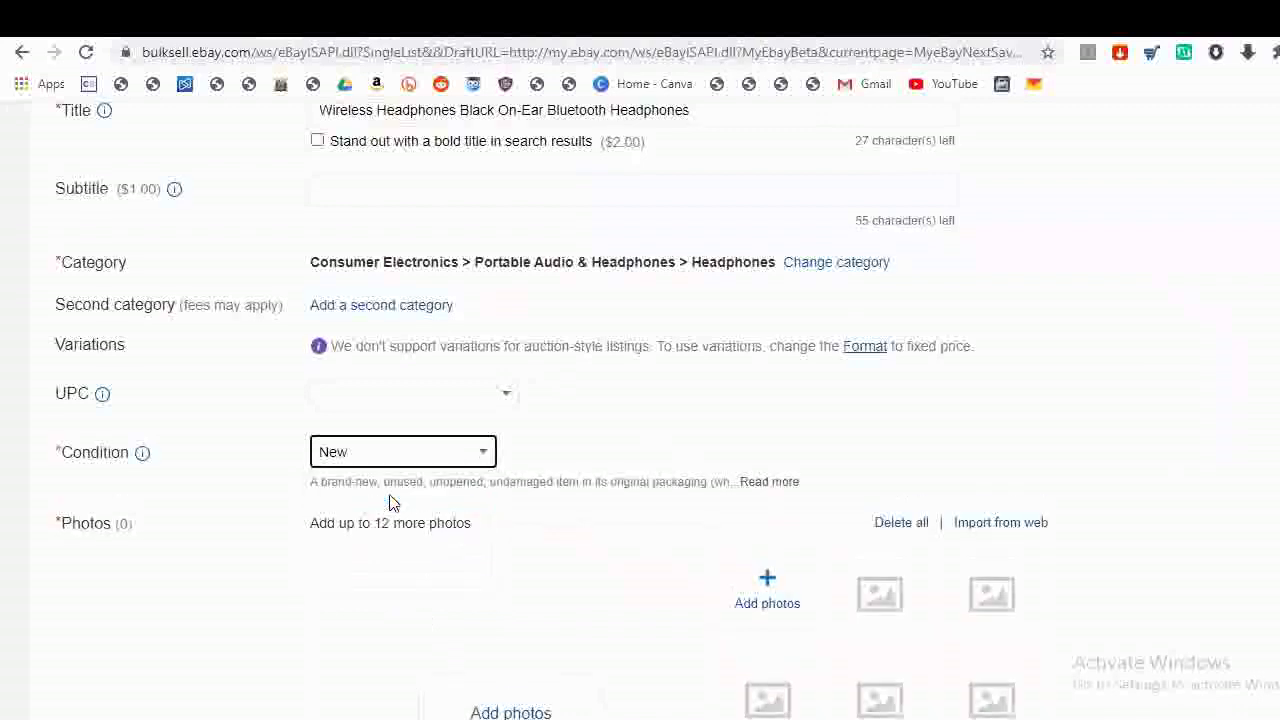
{"action": "left_click", "coordinate": [434, 456]}
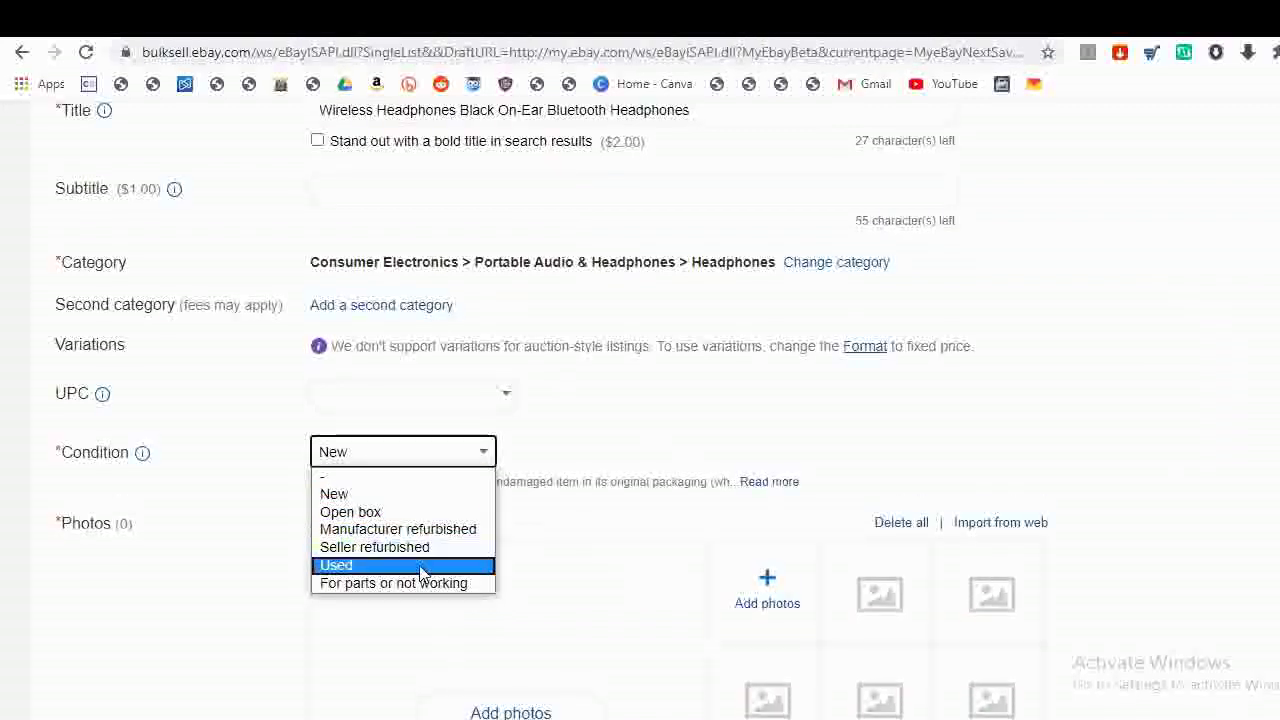
{"action": "left_click", "coordinate": [458, 460]}
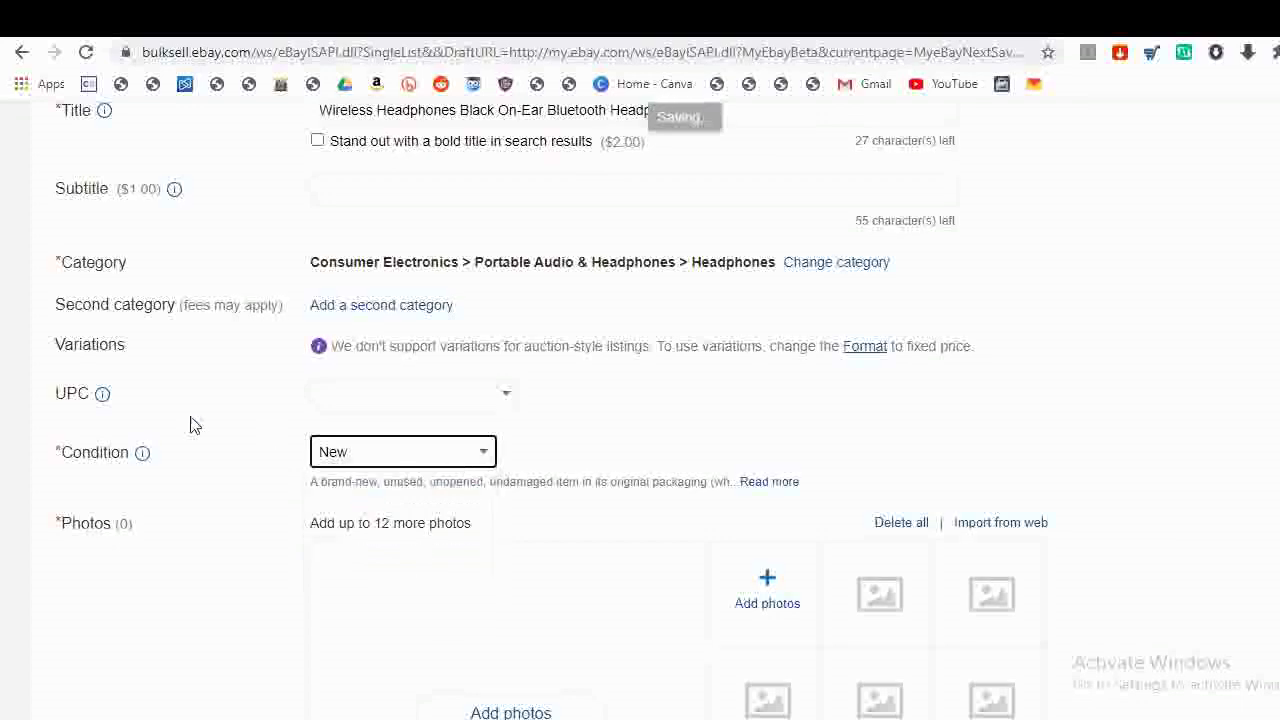
- Upload all seven Edifier headphone images from Downloads and make the sixth image, showing the black headphones, the main photo
{"action": "scroll", "coordinate": [163, 526], "scroll_direction": "down", "scroll_amount": 3}
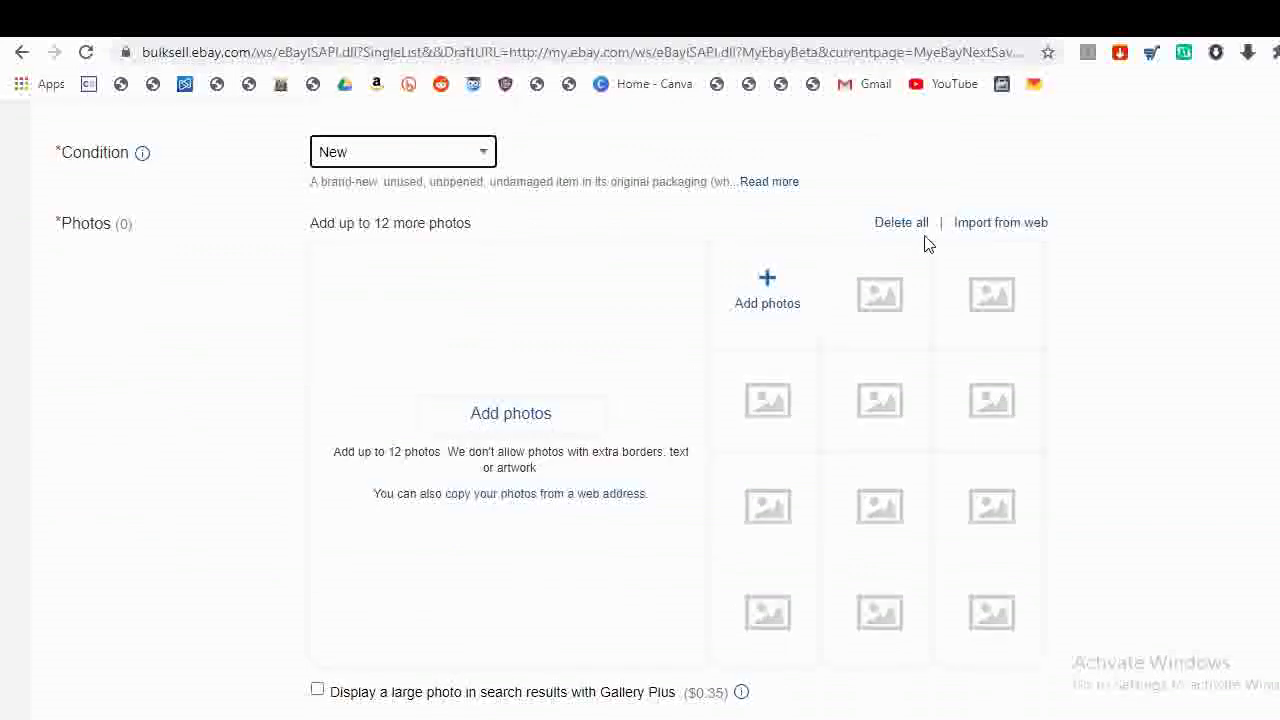
{"action": "left_click", "coordinate": [567, 424]}
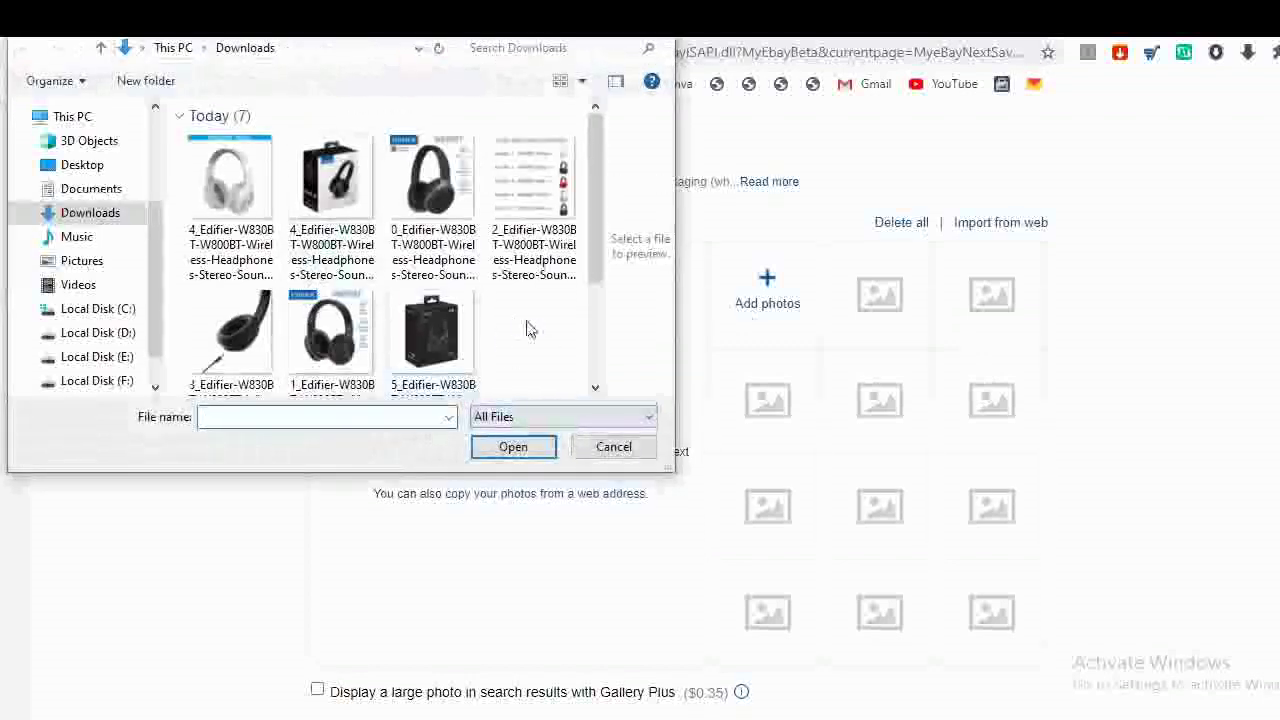
{"action": "left_click_drag", "start_coordinate": [528, 330], "coordinate": [224, 160]}
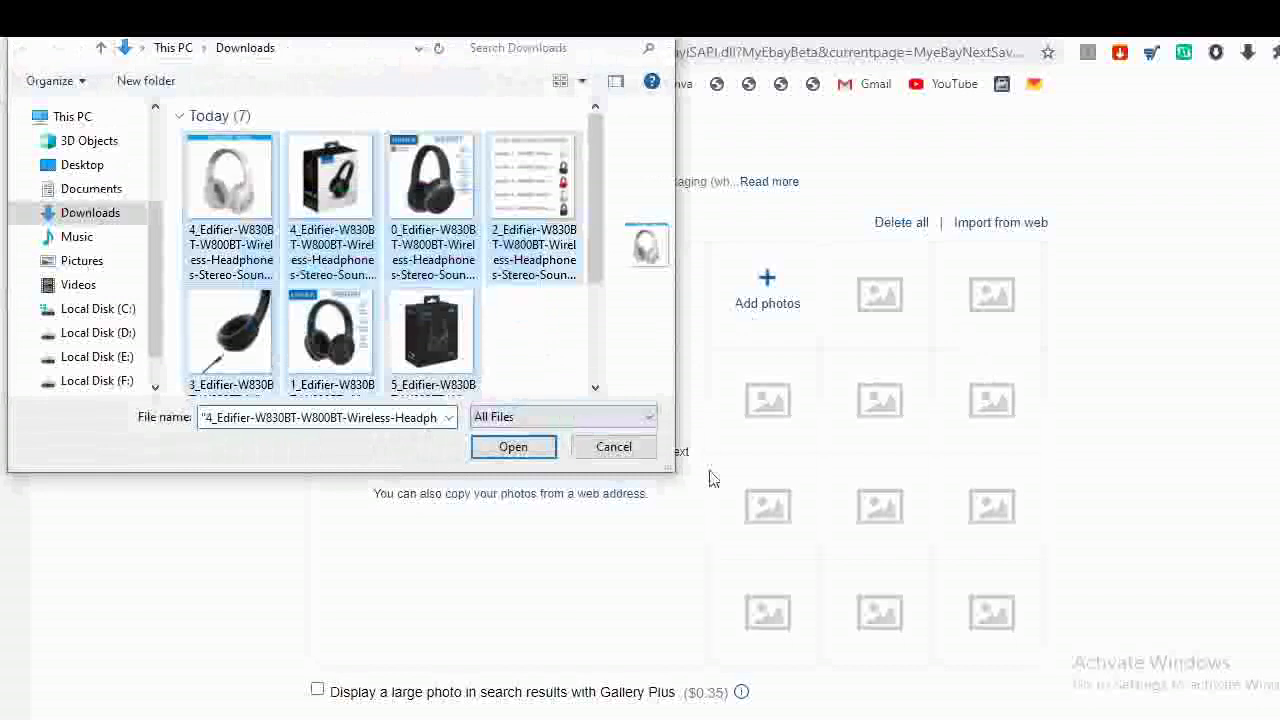
{"action": "left_click", "coordinate": [513, 448]}
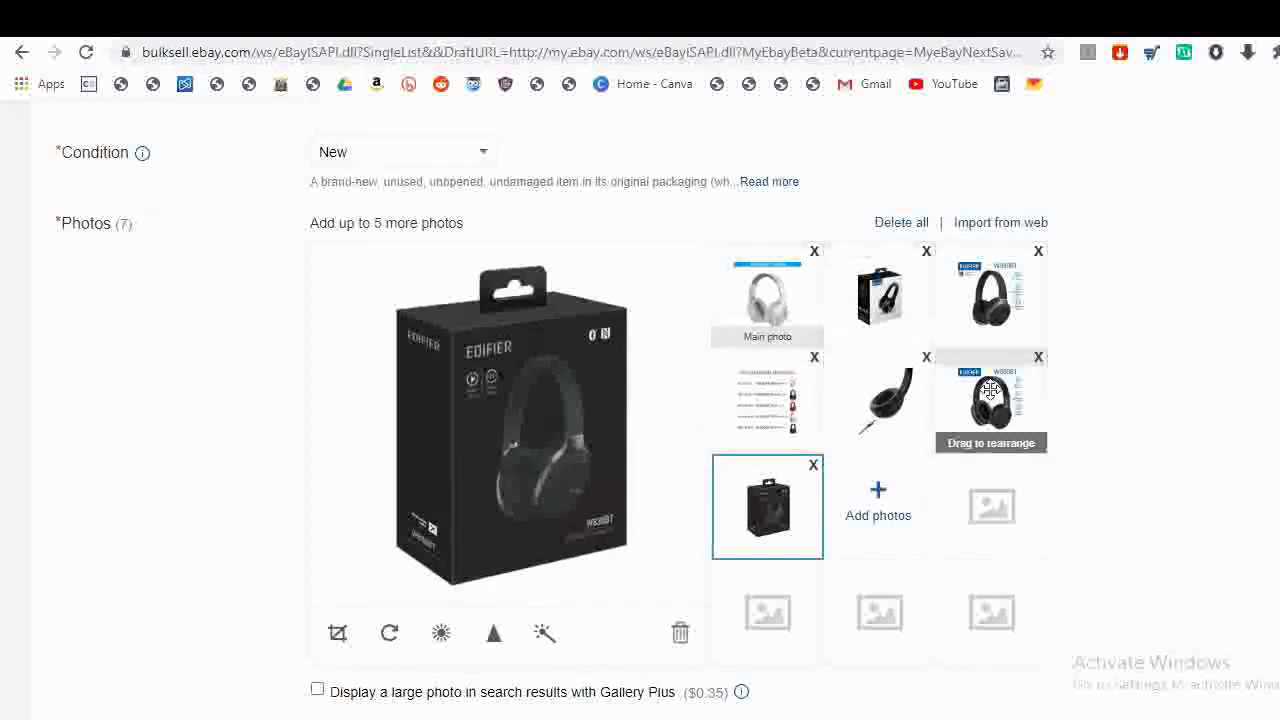
{"action": "left_click_drag", "start_coordinate": [990, 390], "coordinate": [773, 289]}
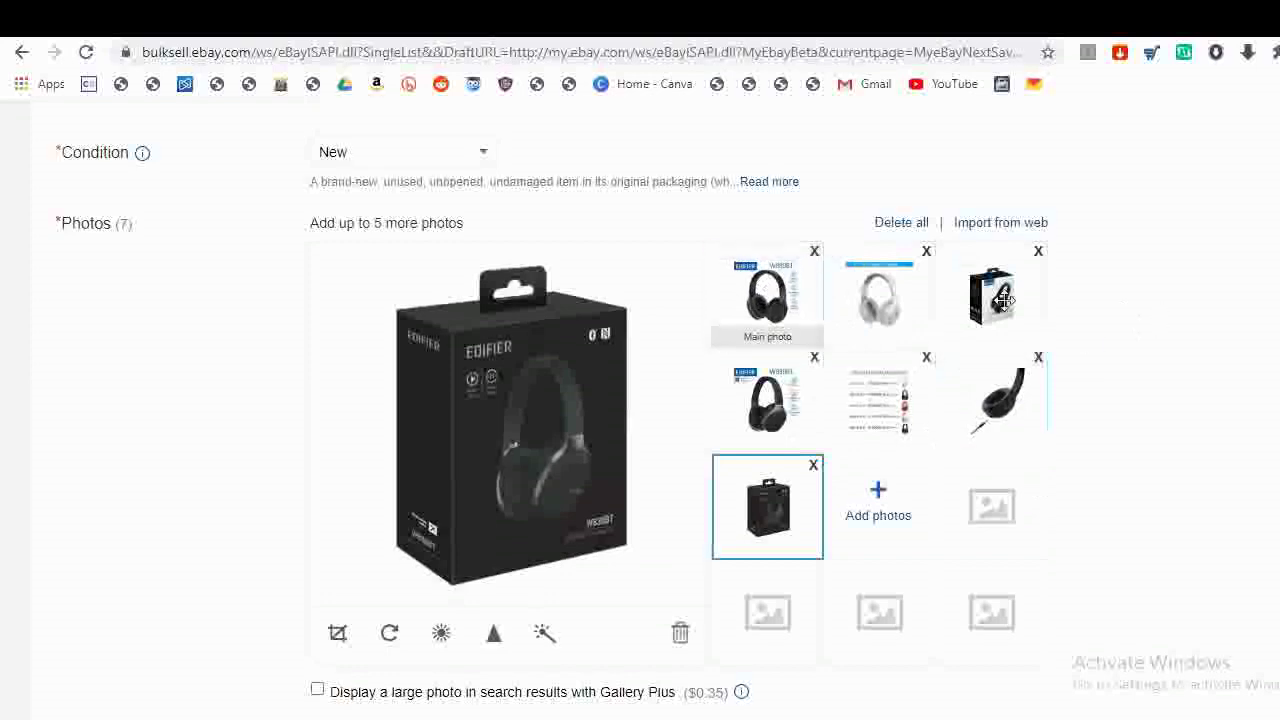
- Review the Edifier headphones' specifications and selected color variant on AliExpress for filling in the listing's item specifics
{"action": "scroll", "coordinate": [343, 328], "scroll_direction": "down", "scroll_amount": 1}
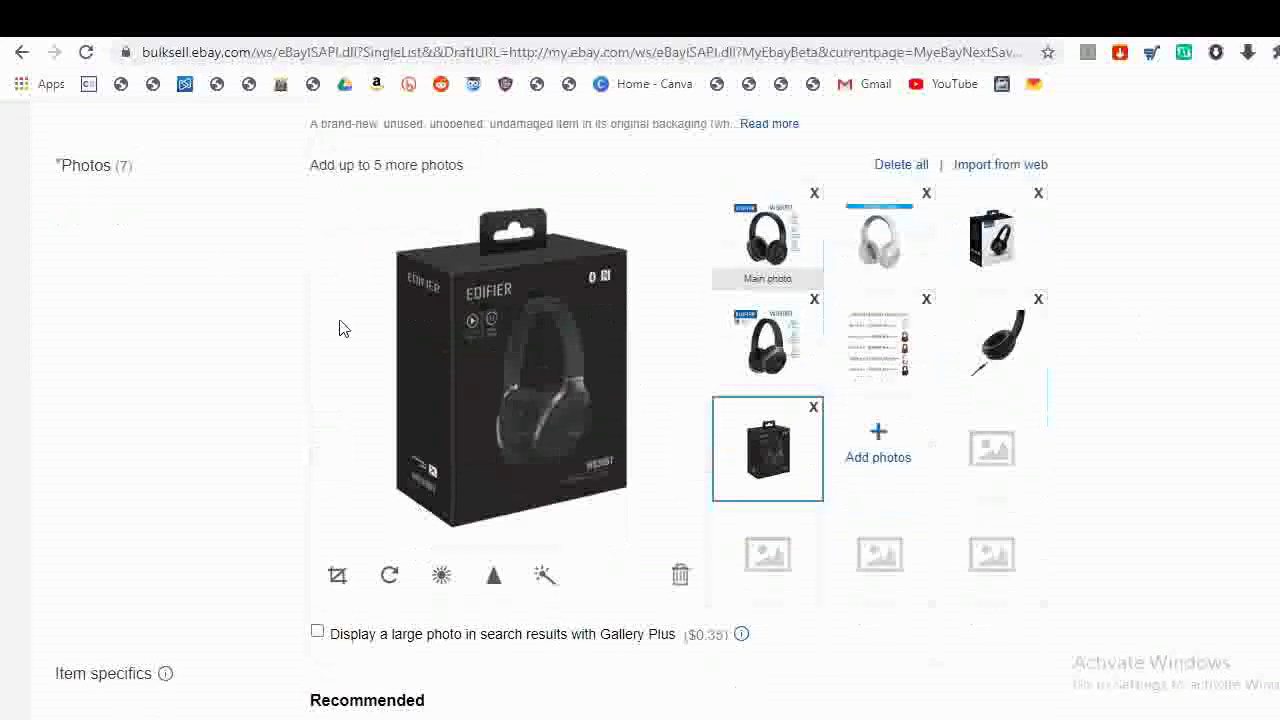
{"action": "scroll", "coordinate": [340, 328], "scroll_direction": "down", "scroll_amount": 4}
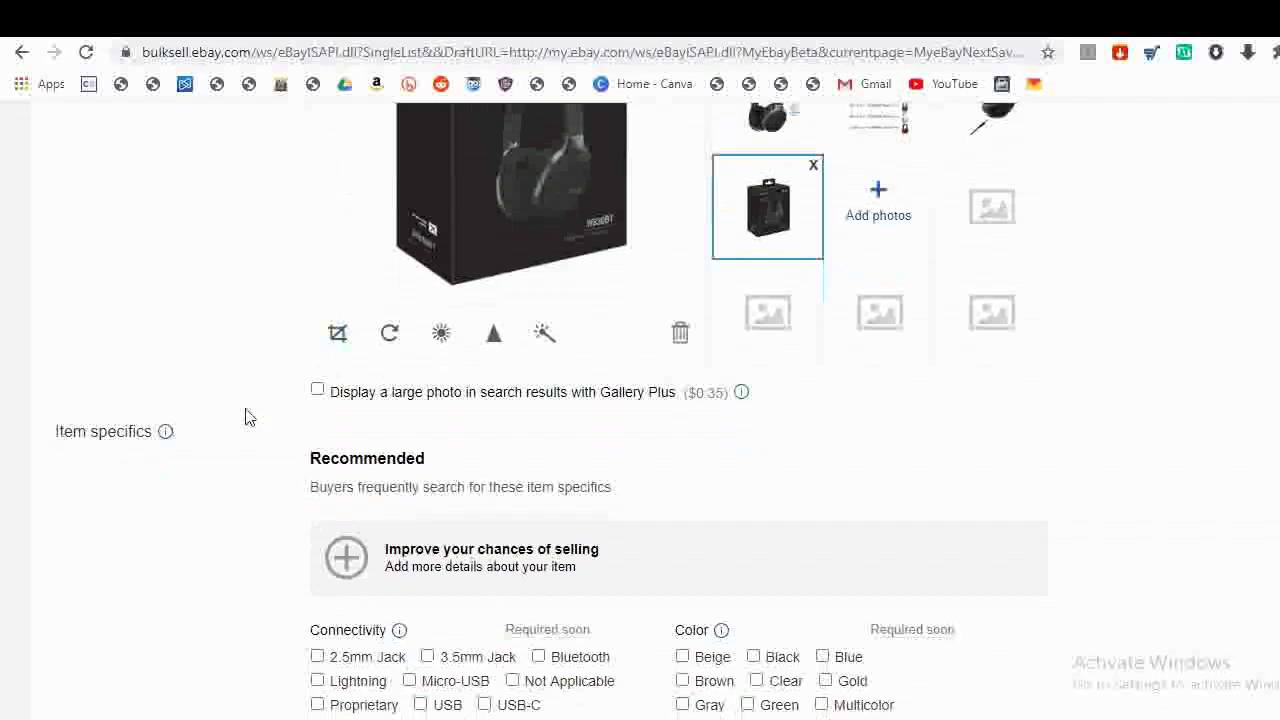
{"action": "scroll", "coordinate": [249, 417], "scroll_direction": "down", "scroll_amount": 2}
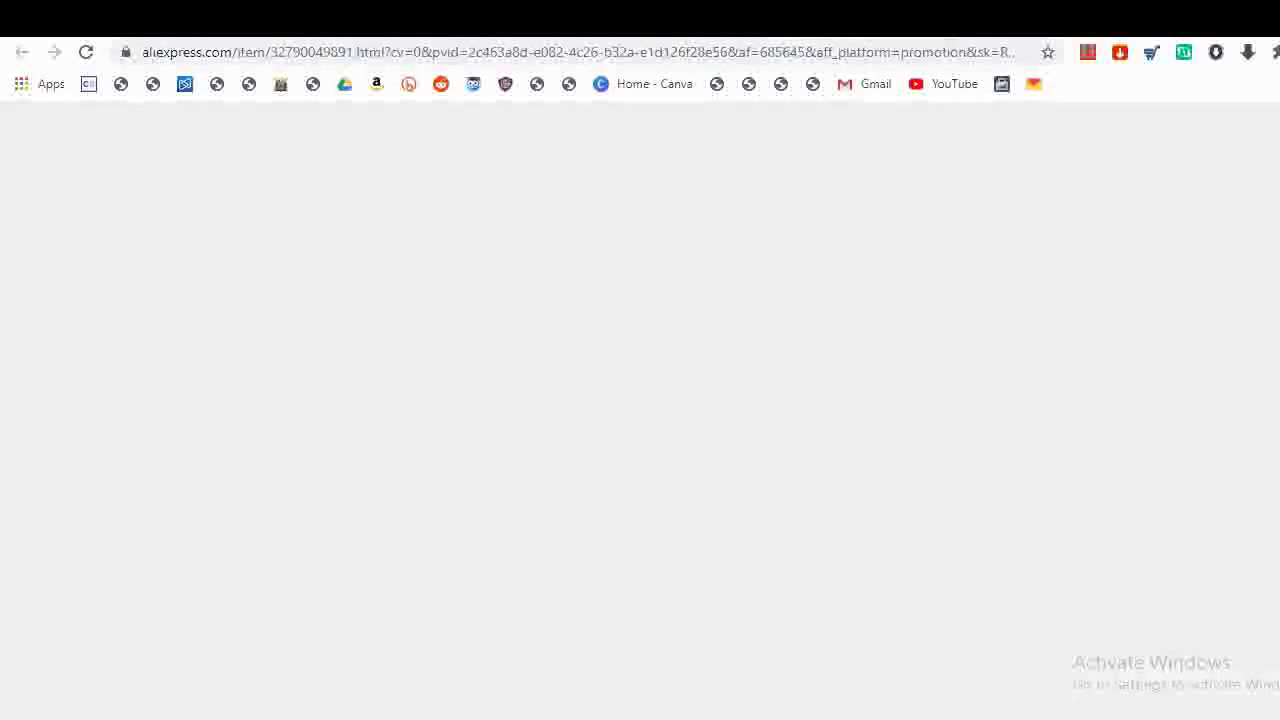
{"action": "scroll", "coordinate": [630, 455], "scroll_direction": "down", "scroll_amount": 4}
{"action": "scroll", "coordinate": [630, 455], "scroll_direction": "down", "scroll_amount": 5}
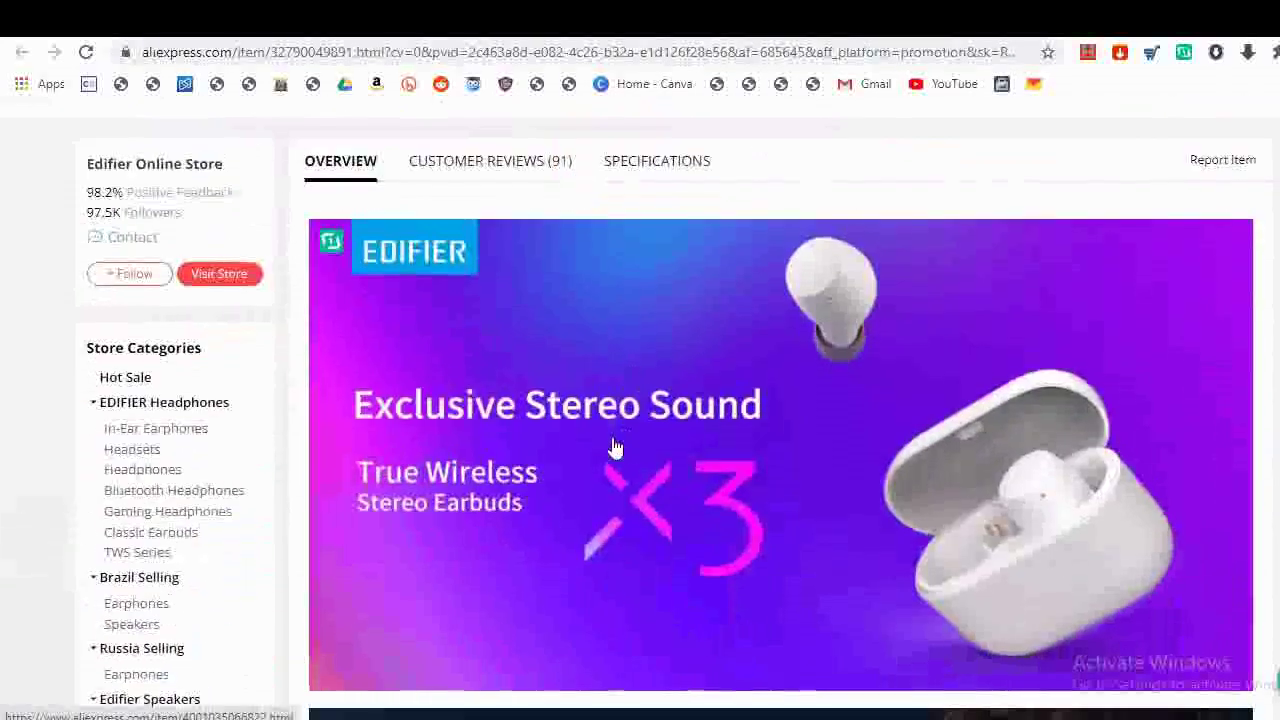
{"action": "left_click", "coordinate": [635, 170]}
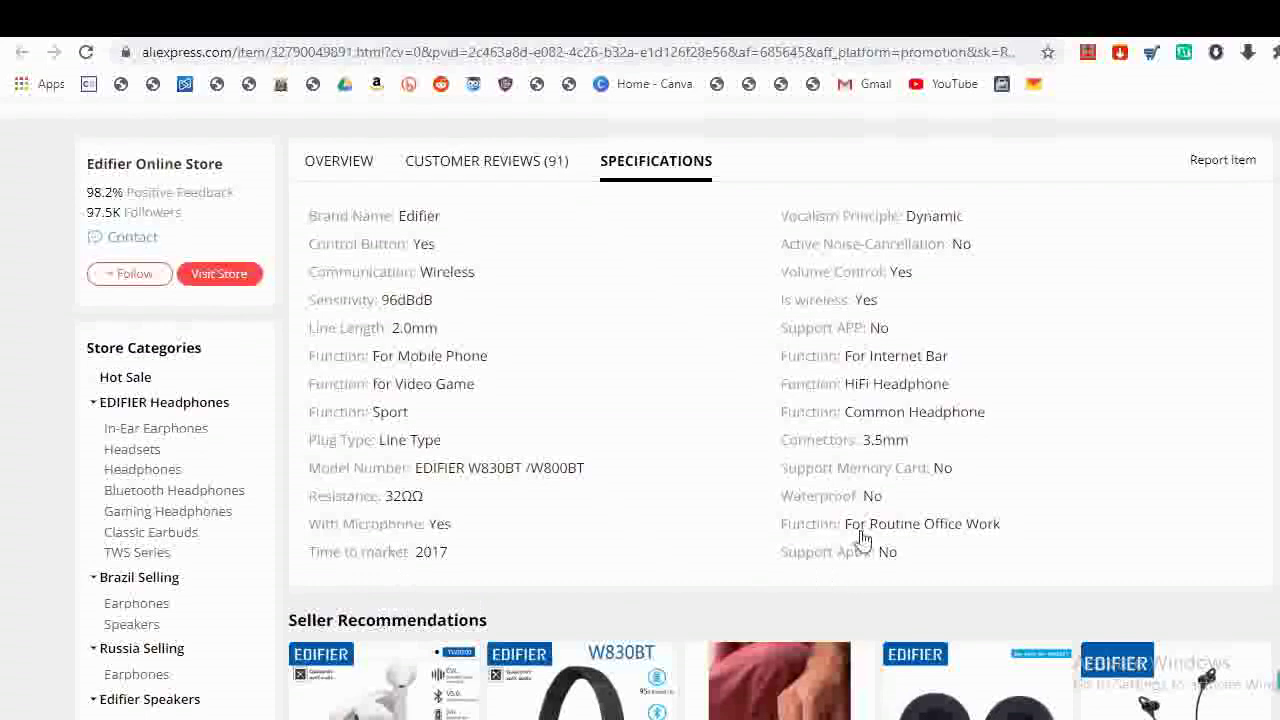
{"action": "scroll", "coordinate": [823, 354], "scroll_direction": "up", "scroll_amount": 5}
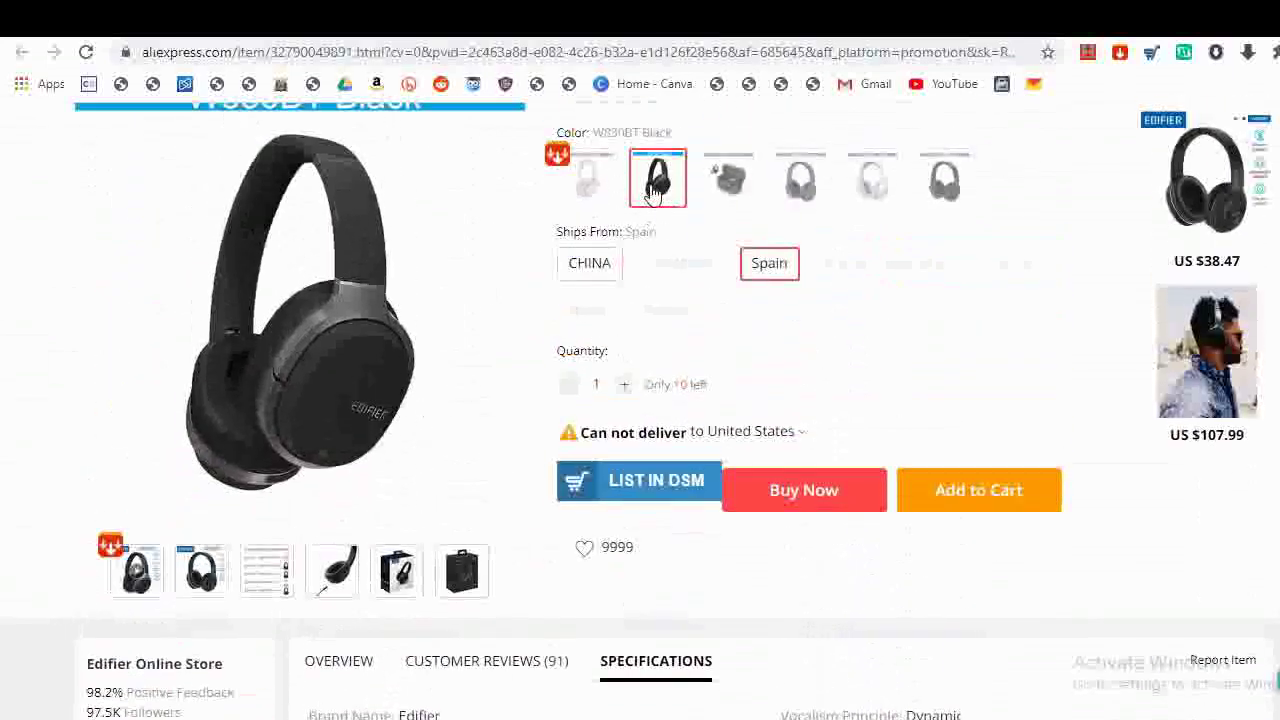
{"action": "scroll", "coordinate": [655, 222], "scroll_direction": "up", "scroll_amount": 1}
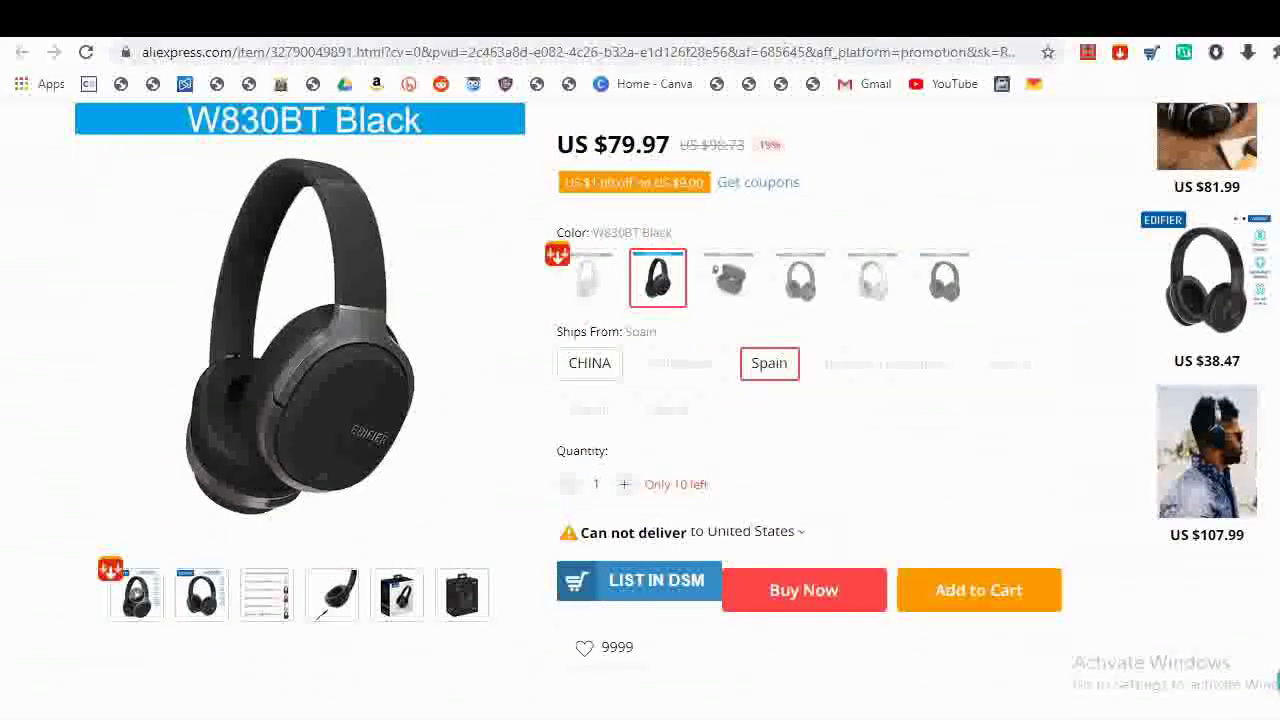
- In the eBay listing's item specifics, set the color to Black and the connectivity to Bluetooth
{"action": "key", "text": "ctrl+Tab"}
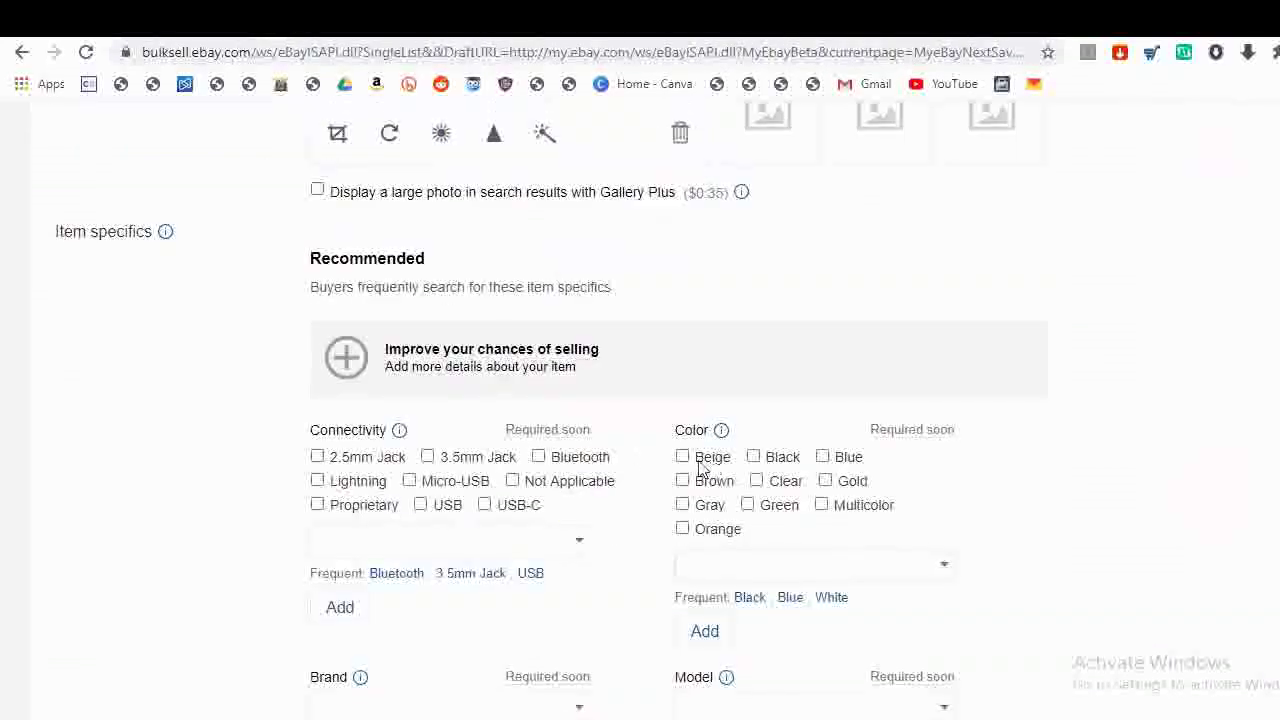
{"action": "left_click", "coordinate": [755, 458]}
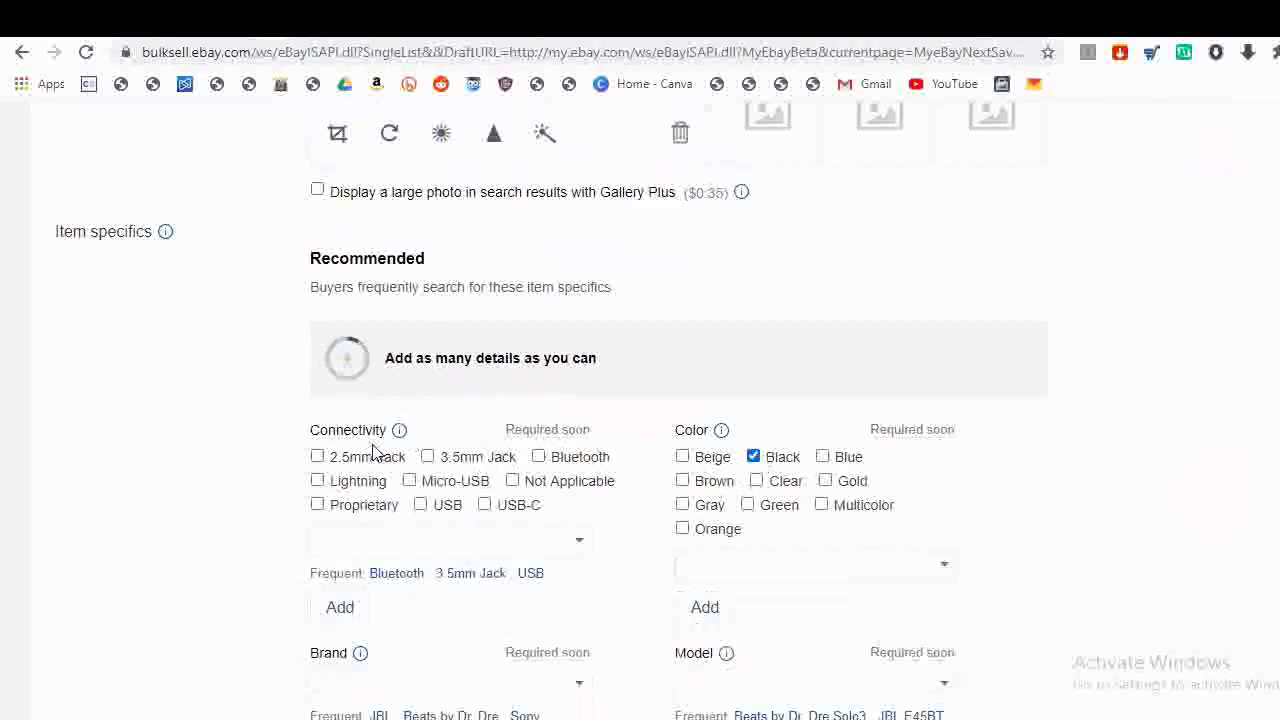
{"action": "left_click", "coordinate": [538, 457]}
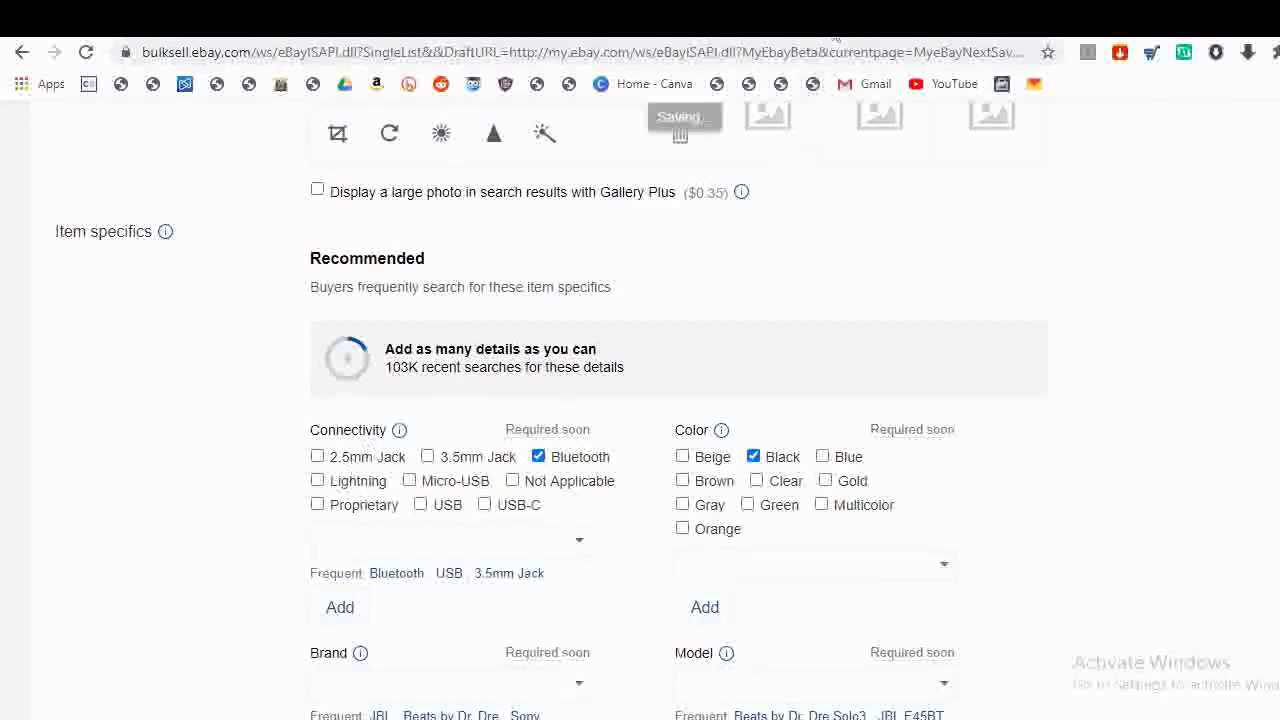
- Check the connector type in the AliExpress specifications and add 3.5mm Jack to the eBay listing's connectivity options
{"action": "left_click", "coordinate": [674, 20]}
{"action": "scroll", "coordinate": [698, 376], "scroll_direction": "down", "scroll_amount": 4}
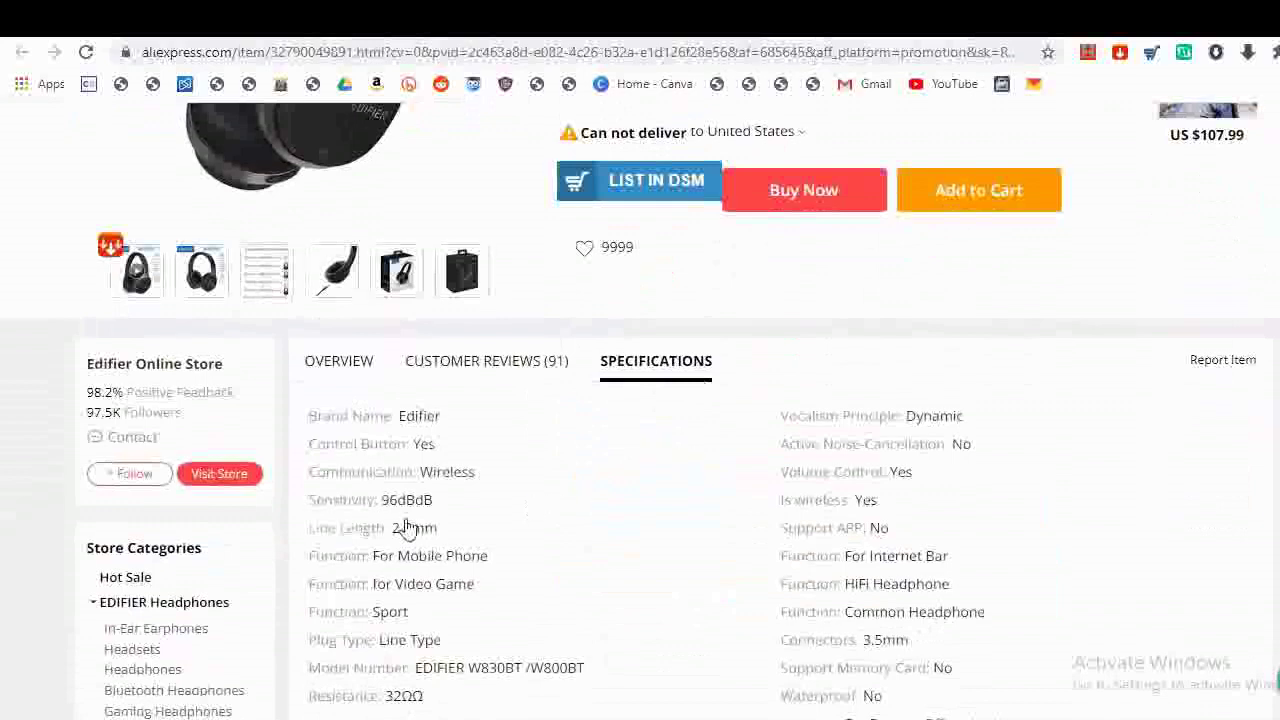
{"action": "scroll", "coordinate": [428, 640], "scroll_direction": "down", "scroll_amount": 1}
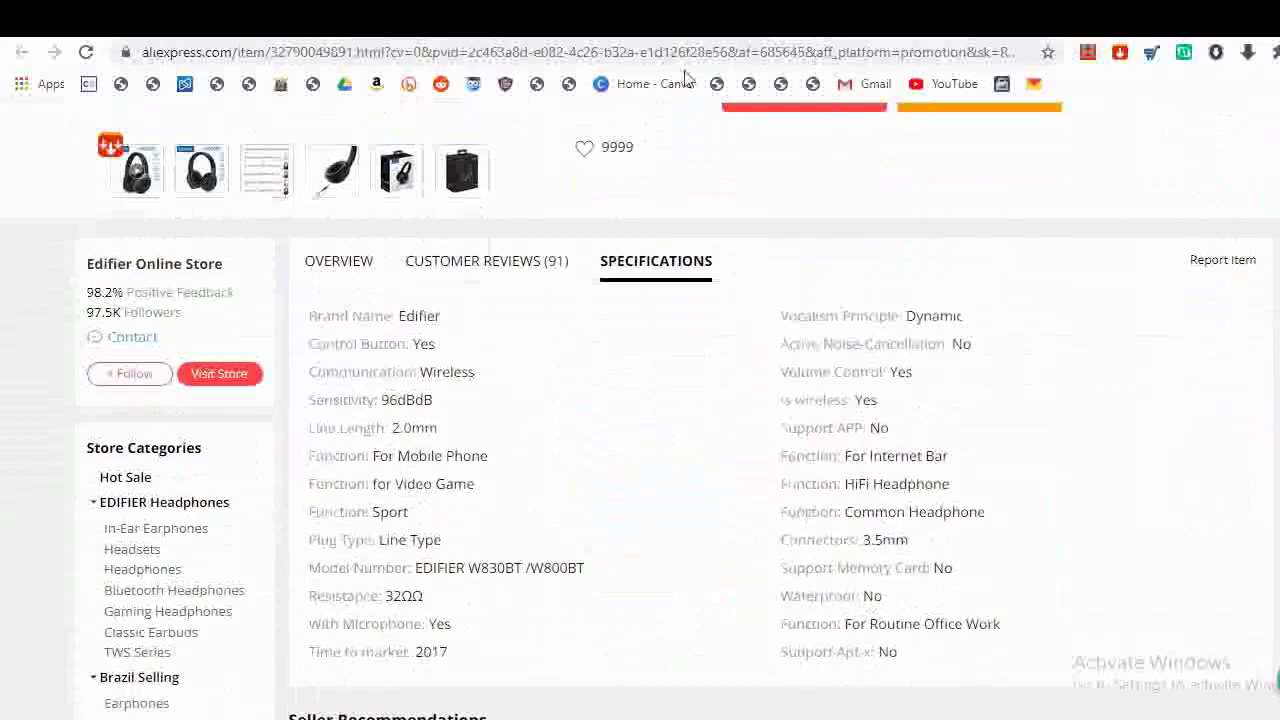
{"action": "key", "text": "ctrl+Tab"}
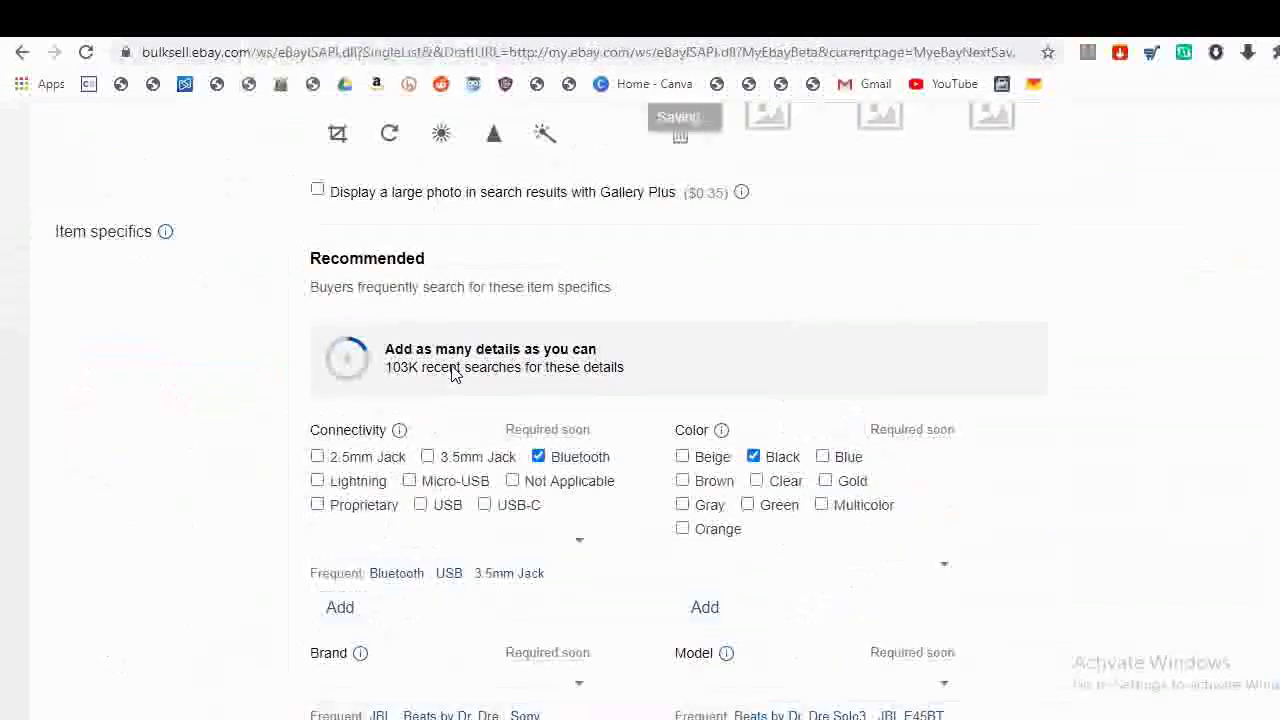
{"action": "left_click", "coordinate": [429, 458]}
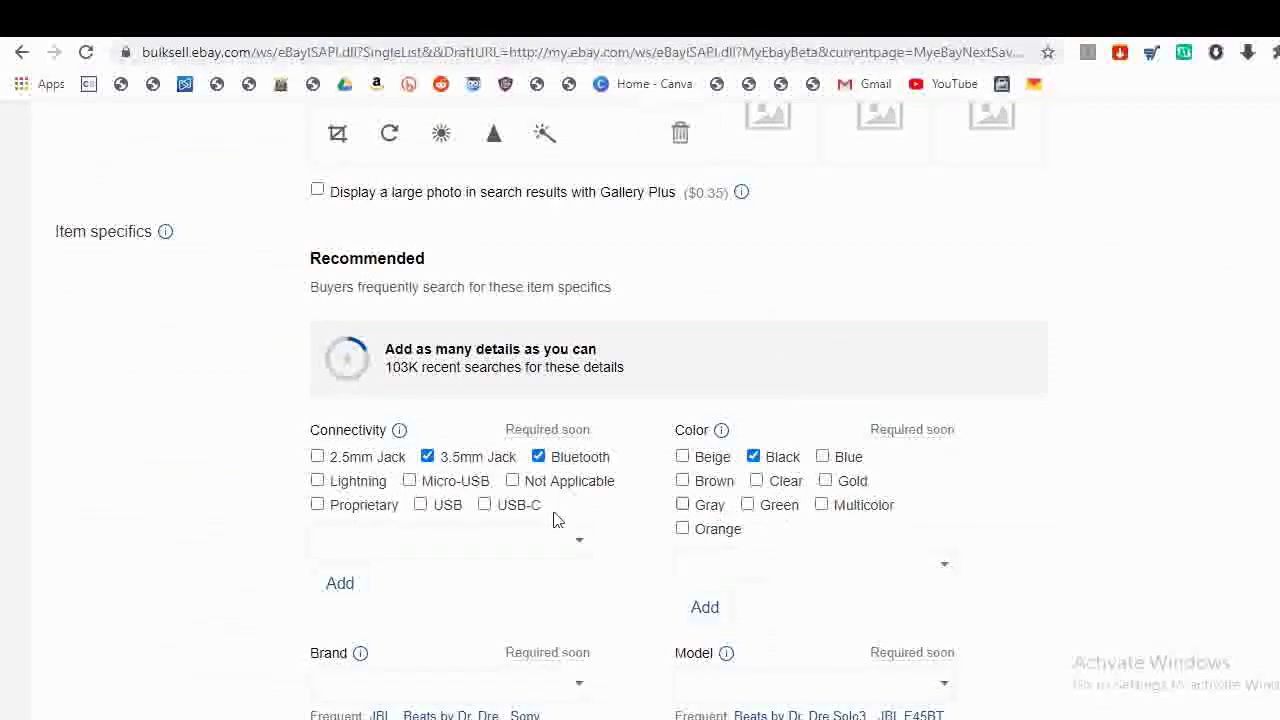
- Copy the brand name "Edifier" from the AliExpress specifications and set it as the eBay listing's brand
{"action": "scroll", "coordinate": [557, 519], "scroll_direction": "down", "scroll_amount": 2}
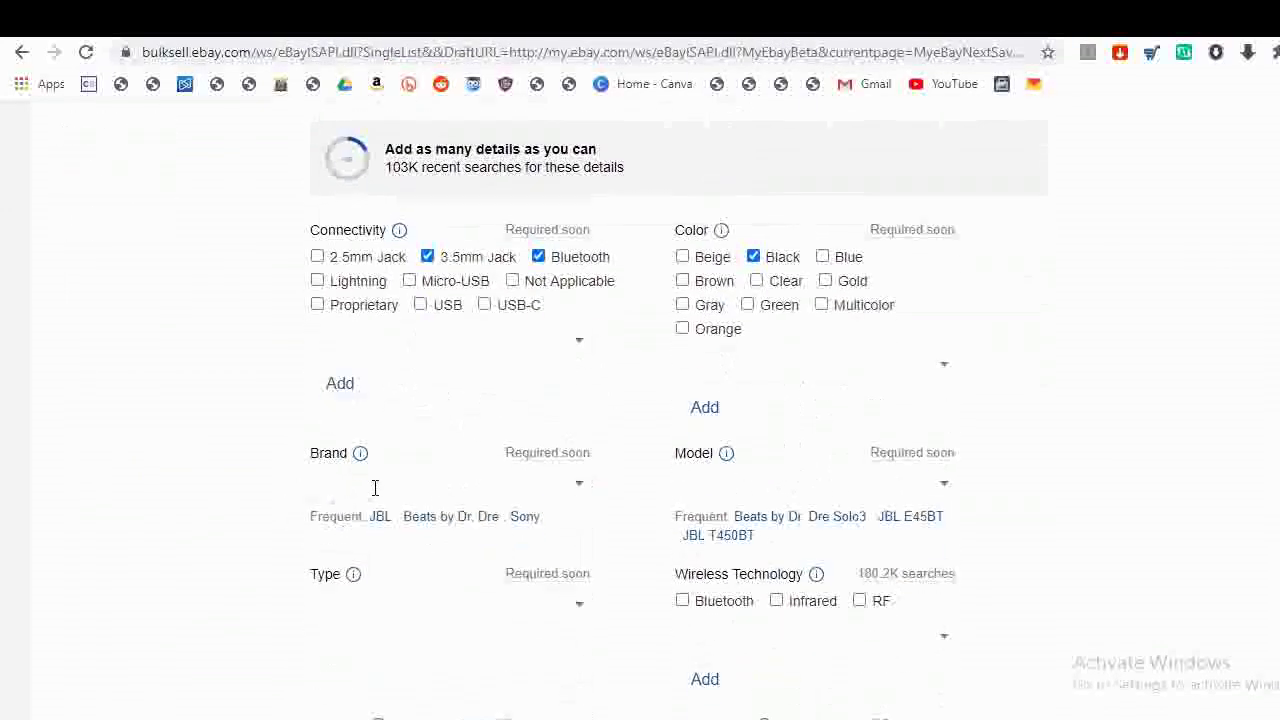
{"action": "key", "text": "ctrl+Tab"}
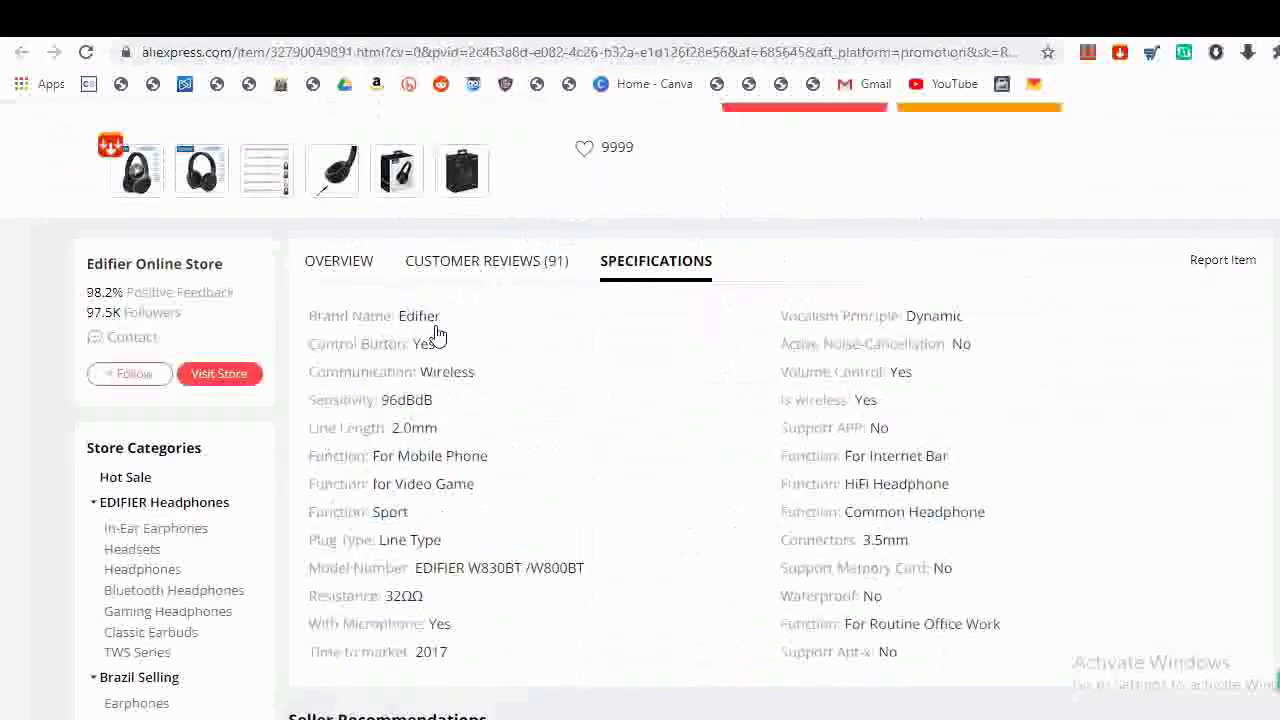
{"action": "double_click", "coordinate": [403, 320]}
{"action": "key", "text": "ctrl+c"}
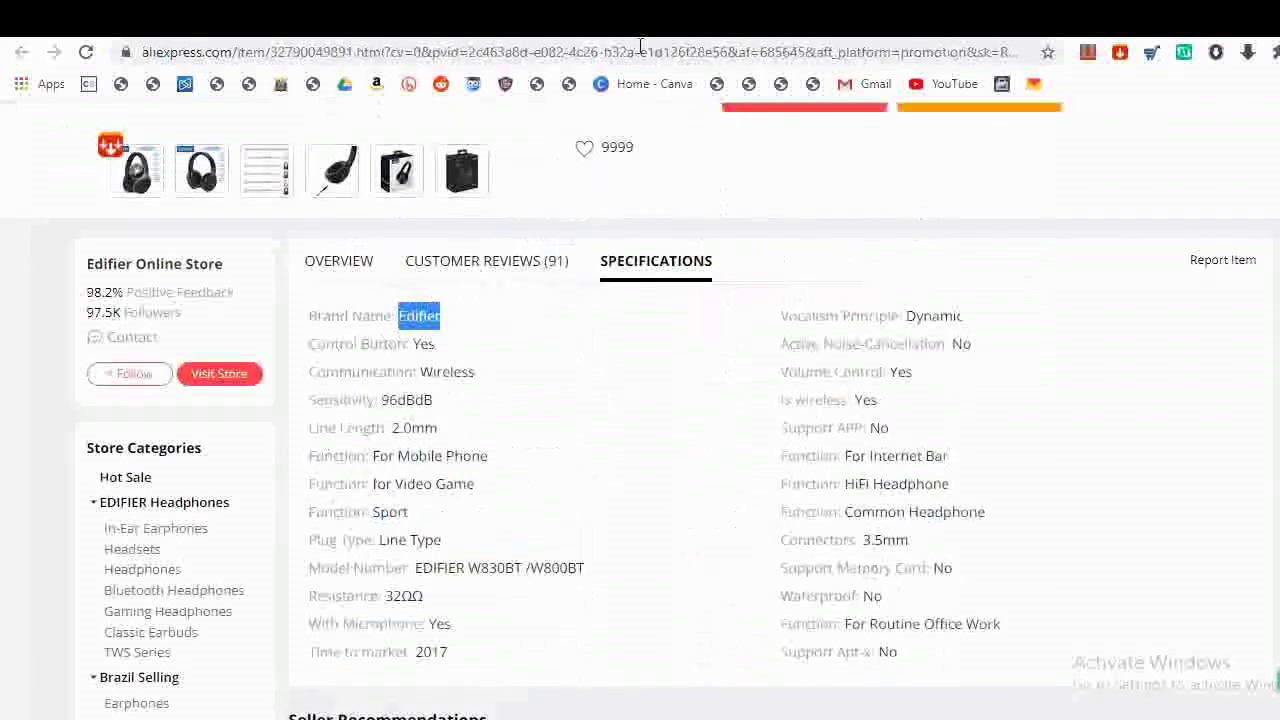
{"action": "key", "text": "ctrl+shift+Tab"}
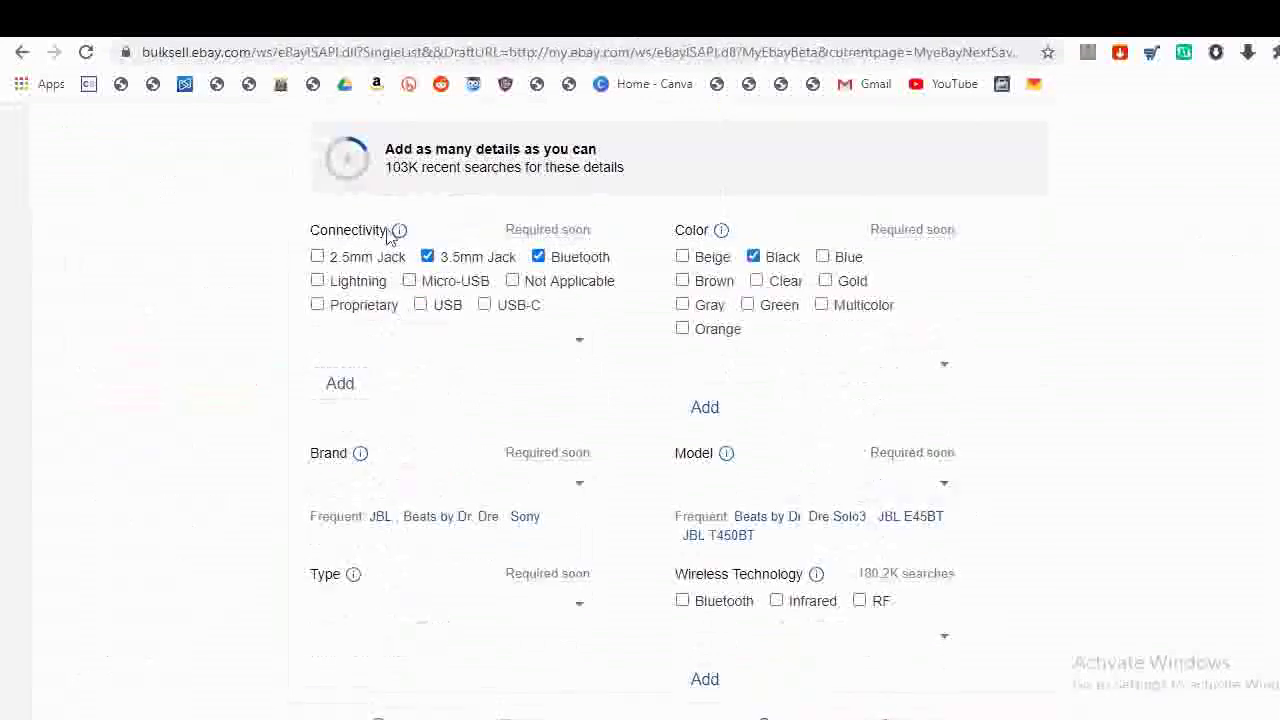
{"action": "left_click", "coordinate": [401, 486]}
{"action": "key", "text": "ctrl+v"}
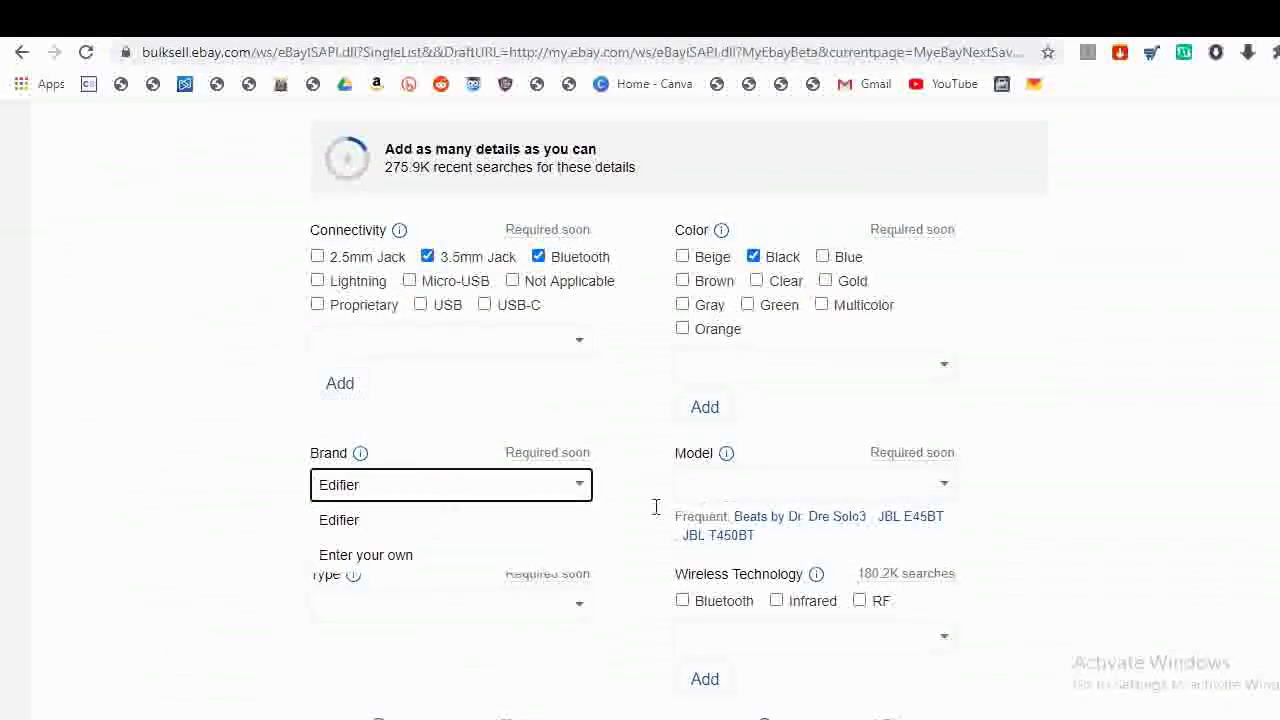
{"action": "left_click", "coordinate": [403, 522]}
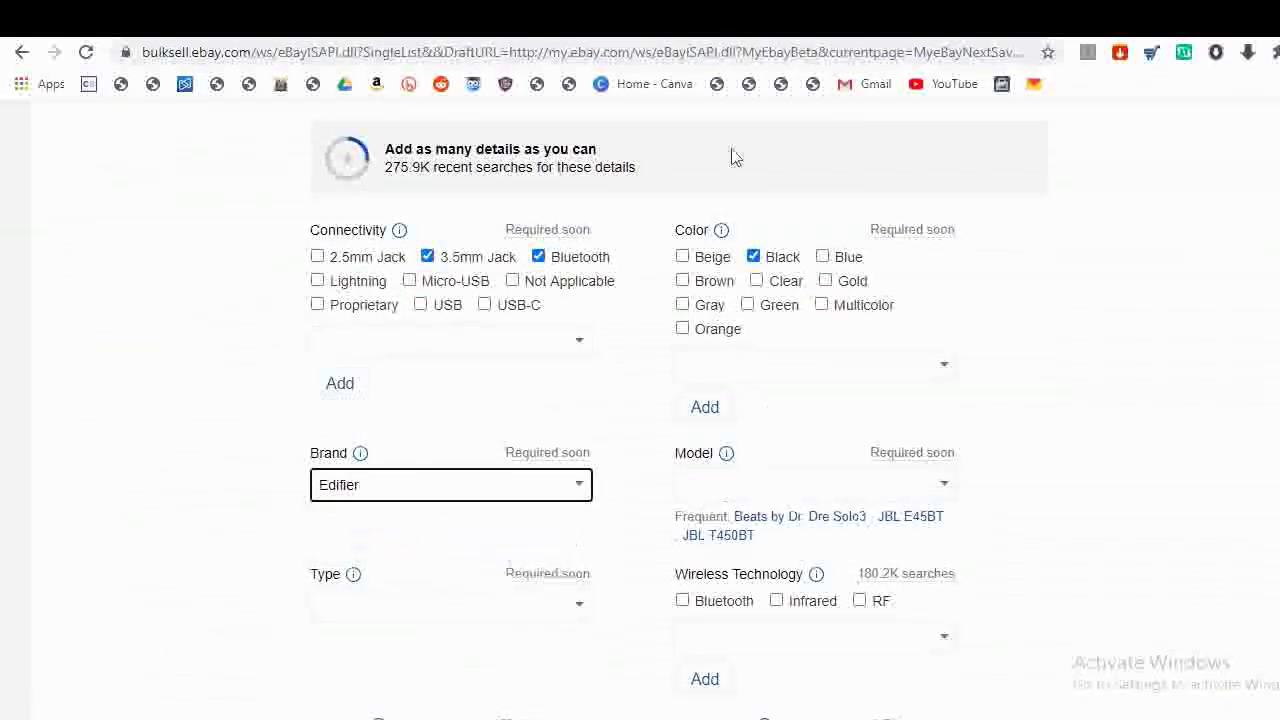
- Copy the model number "EDIFIER W830BT /W800BT" from the AliExpress specifications into the eBay listing's Model field
{"action": "key", "text": "ctrl+Tab"}
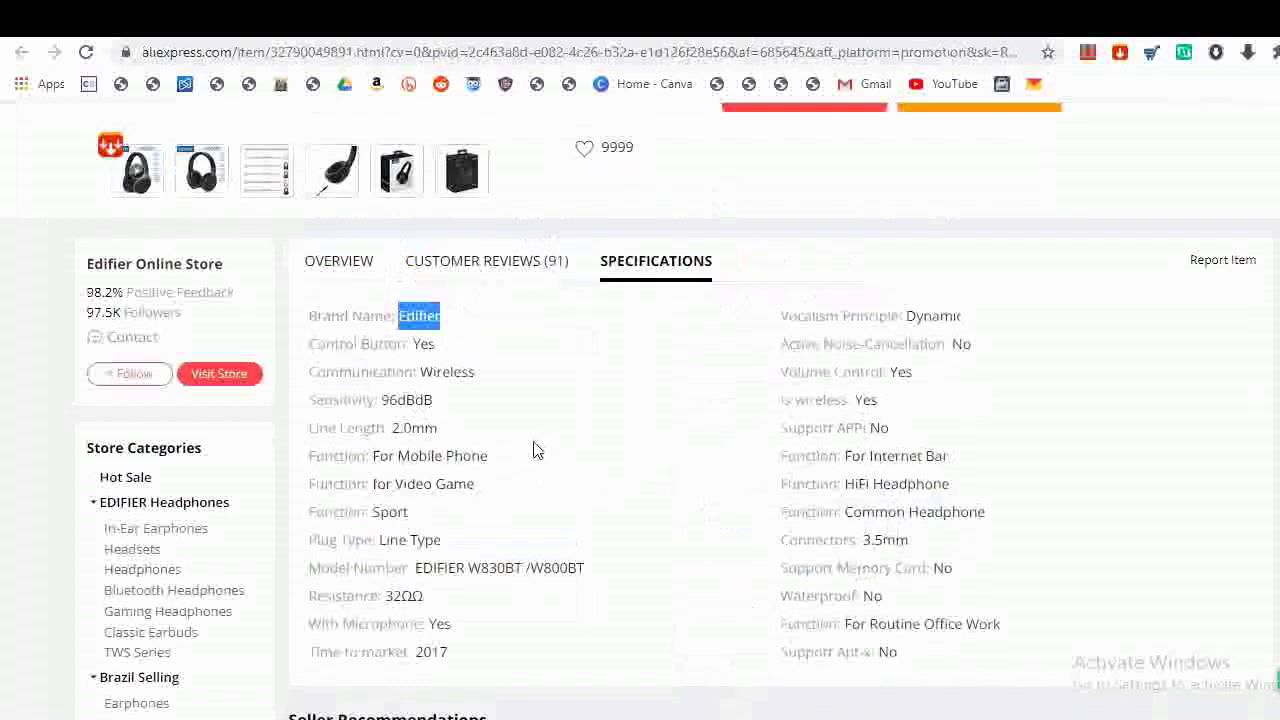
{"action": "left_click_drag", "start_coordinate": [628, 576], "coordinate": [408, 584]}
{"action": "key", "text": "ctrl+c"}
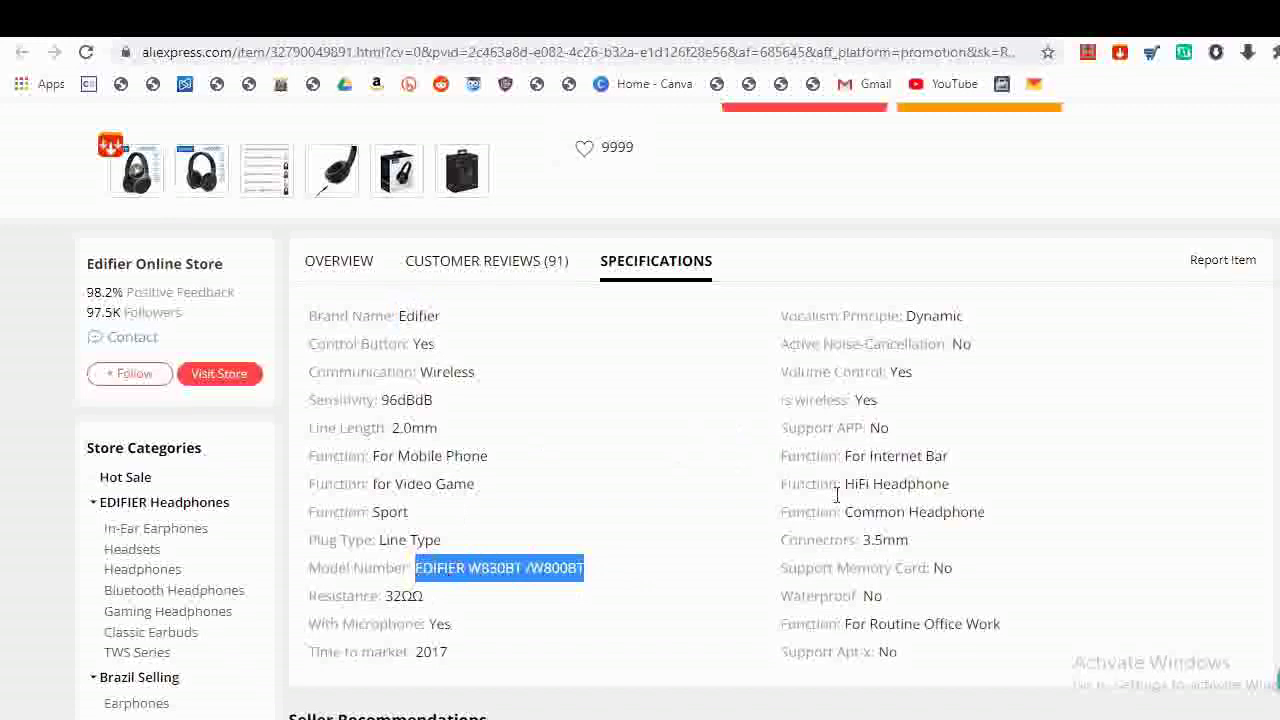
{"action": "key", "text": "alt+Tab"}
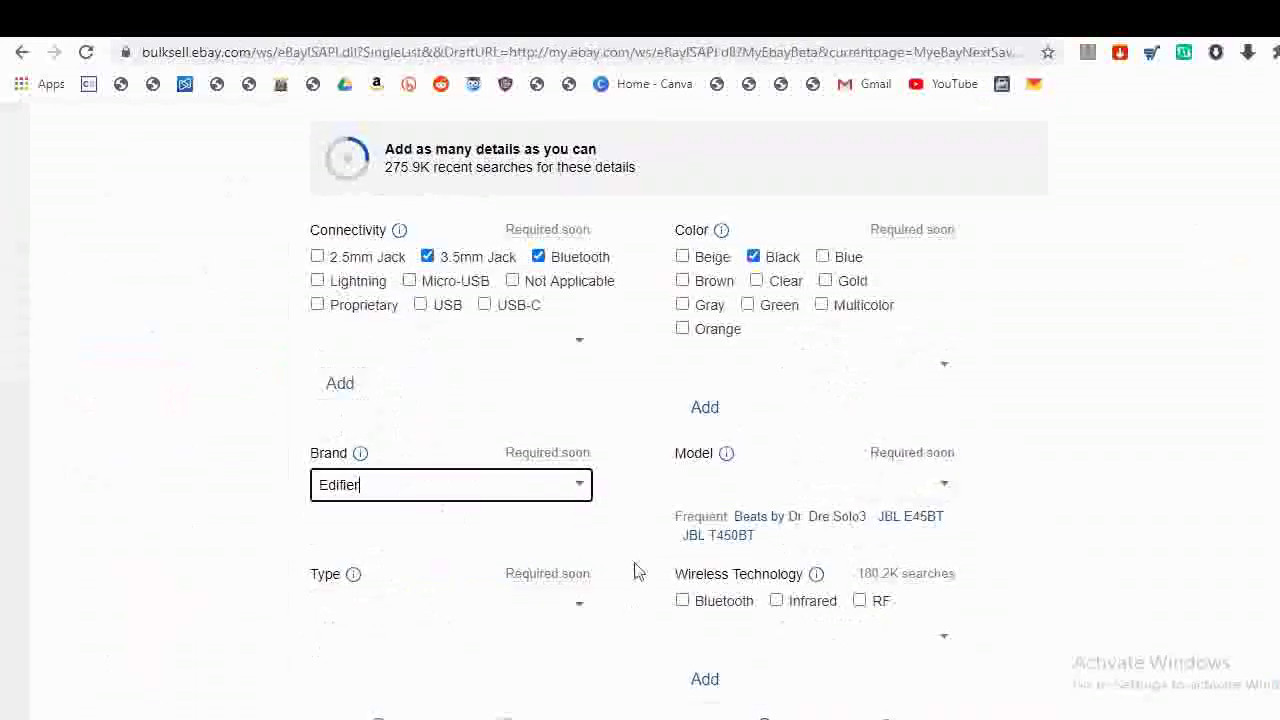
{"action": "left_click", "coordinate": [714, 484]}
{"action": "key", "text": "ctrl+v"}
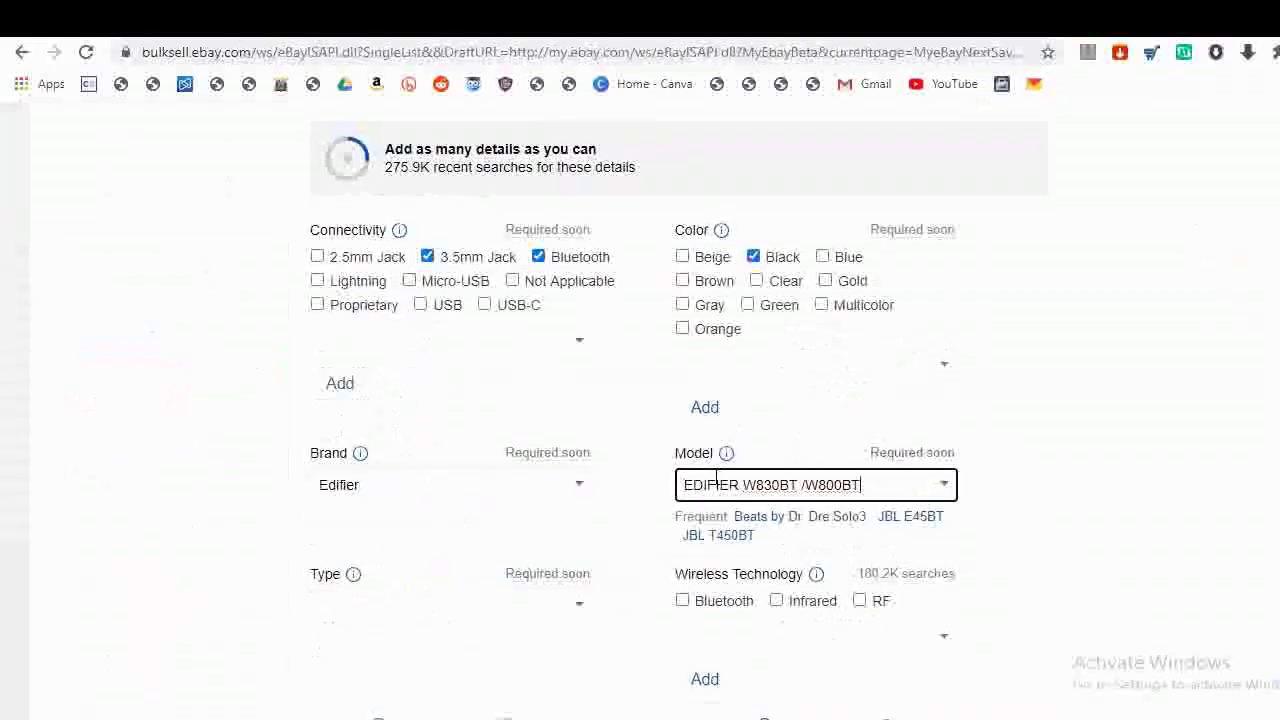
- Read the explanation of the listing's Type field and look for a product type in the AliExpress specifications
{"action": "left_click", "coordinate": [452, 604]}
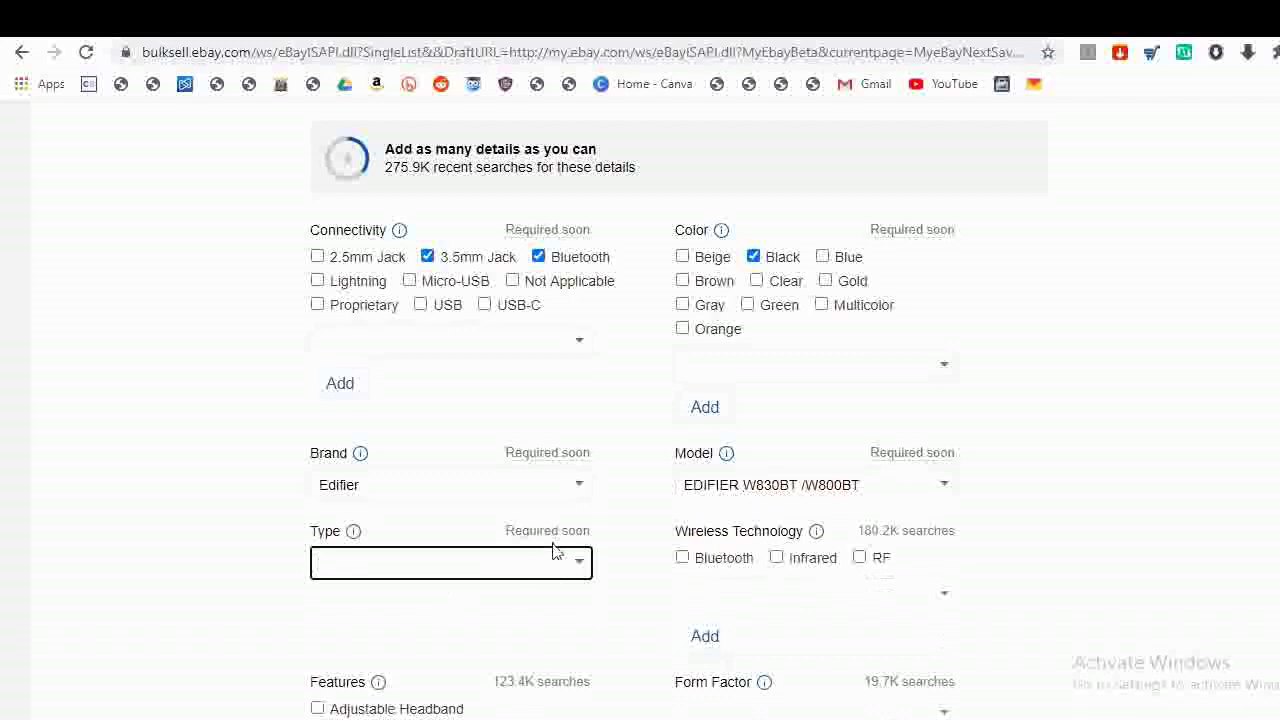
{"action": "left_click", "coordinate": [353, 533]}
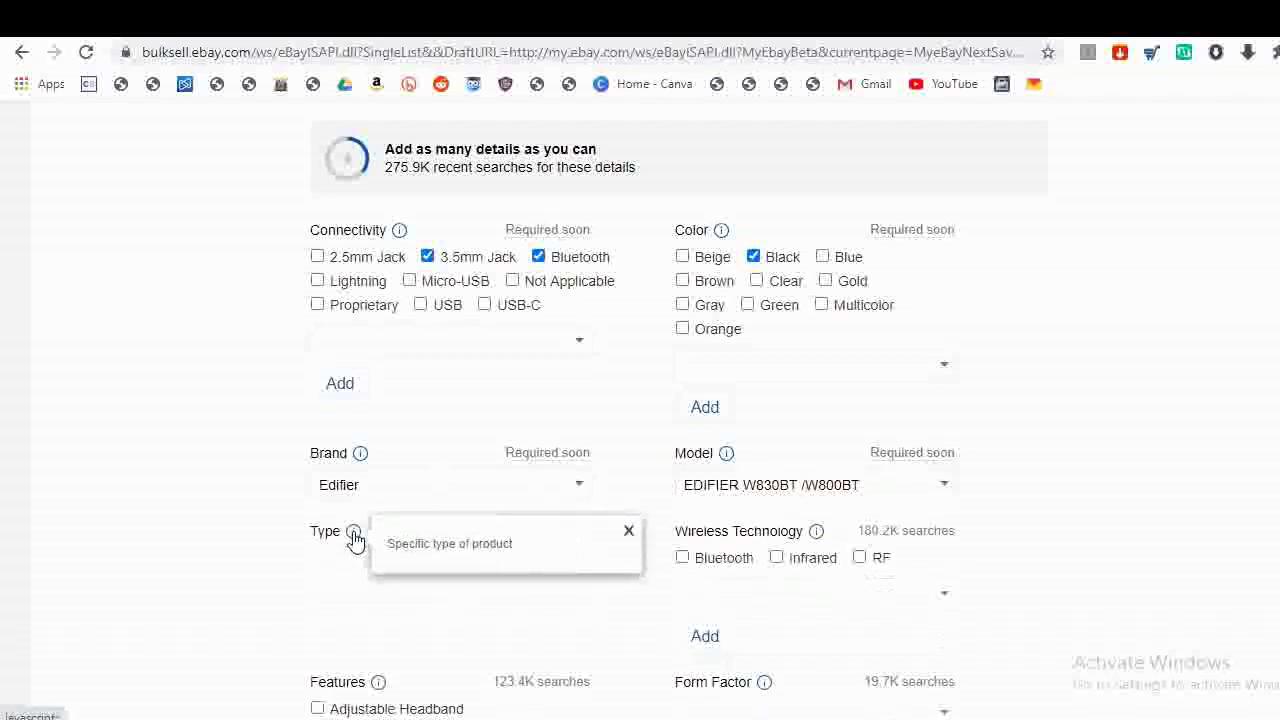
{"action": "key", "text": "ctrl+Tab"}
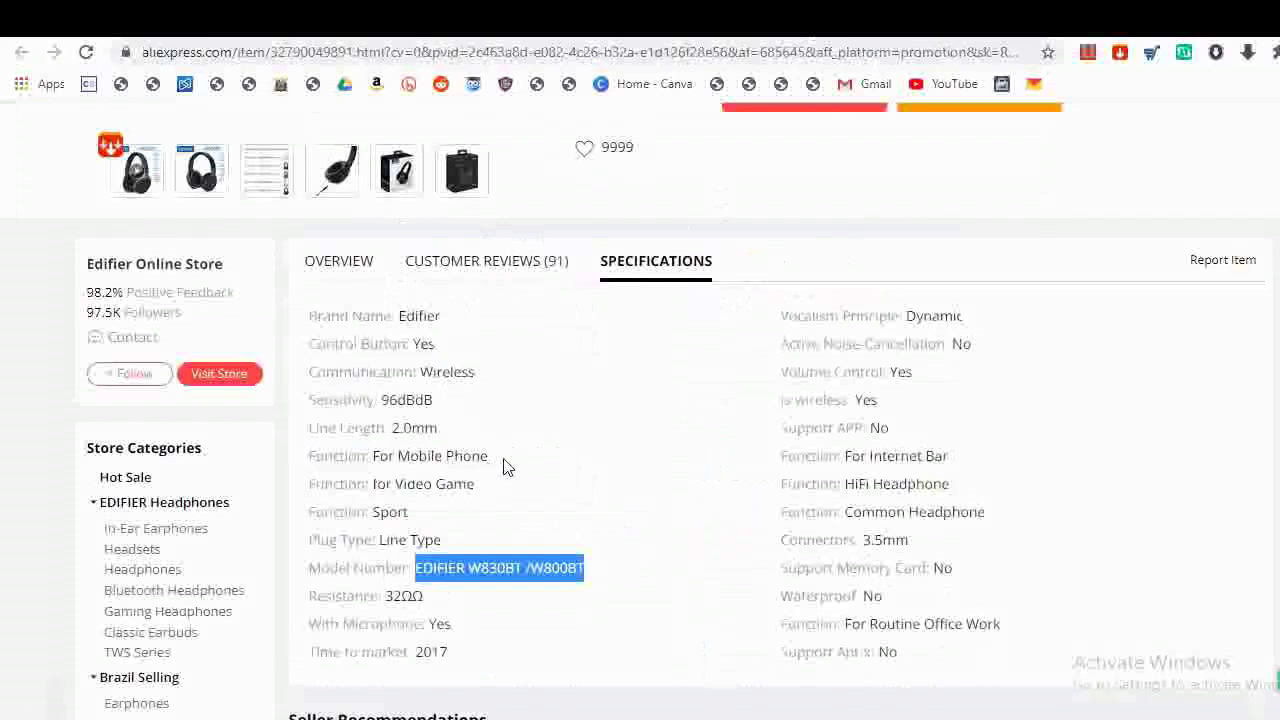
{"action": "scroll", "coordinate": [505, 467], "scroll_direction": "down", "scroll_amount": 1}
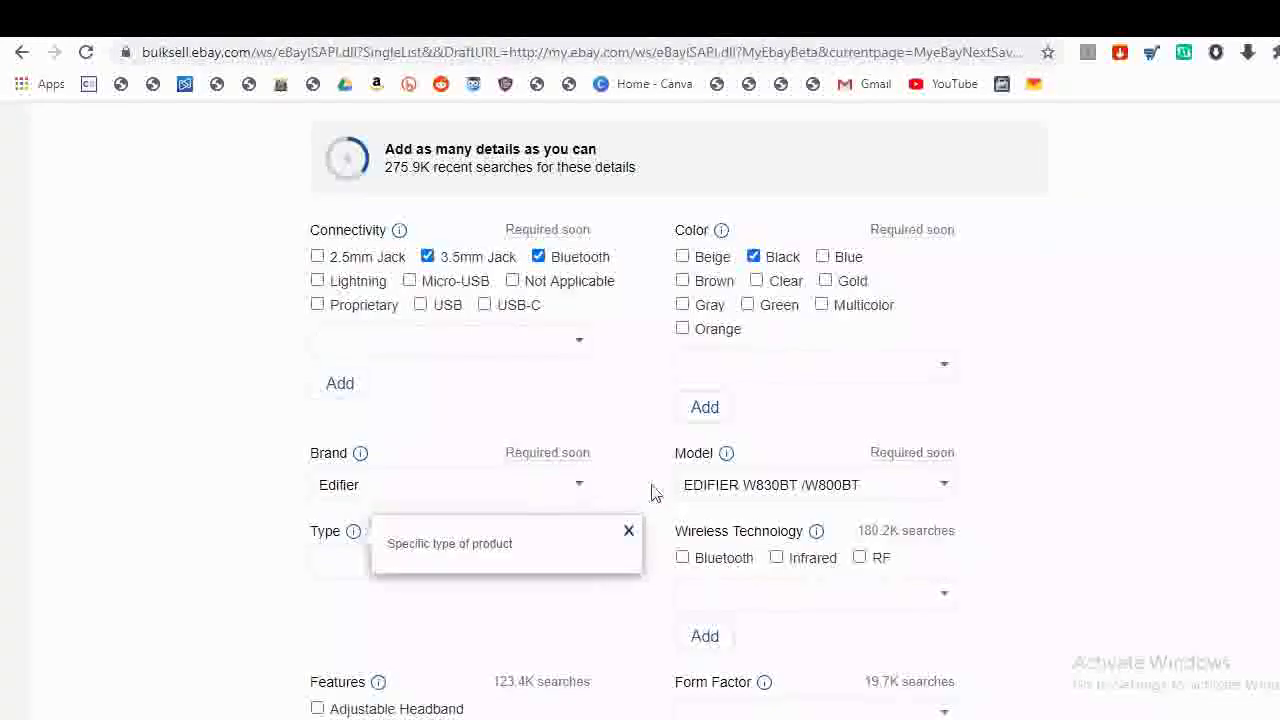
- Select Adjustable Headband and Call functions as the headphones' features in the eBay listing
{"action": "scroll", "coordinate": [680, 525], "scroll_direction": "down", "scroll_amount": 2}
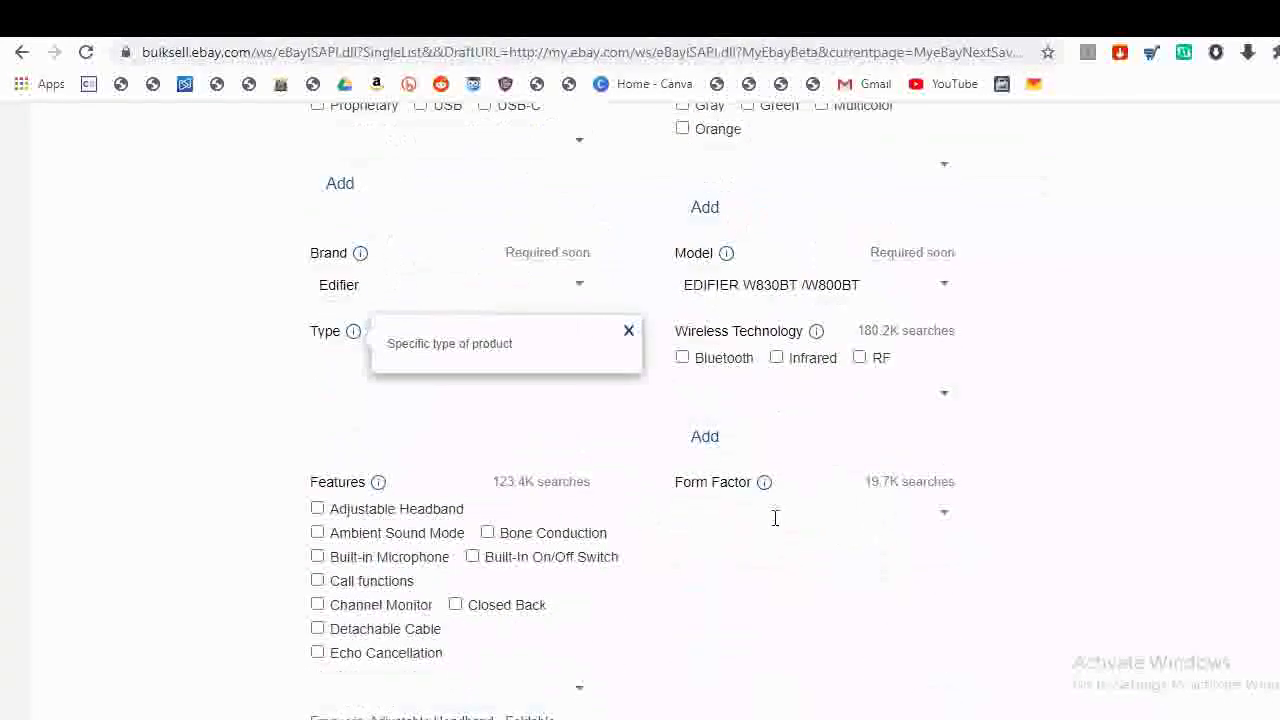
{"action": "left_click", "coordinate": [317, 509]}
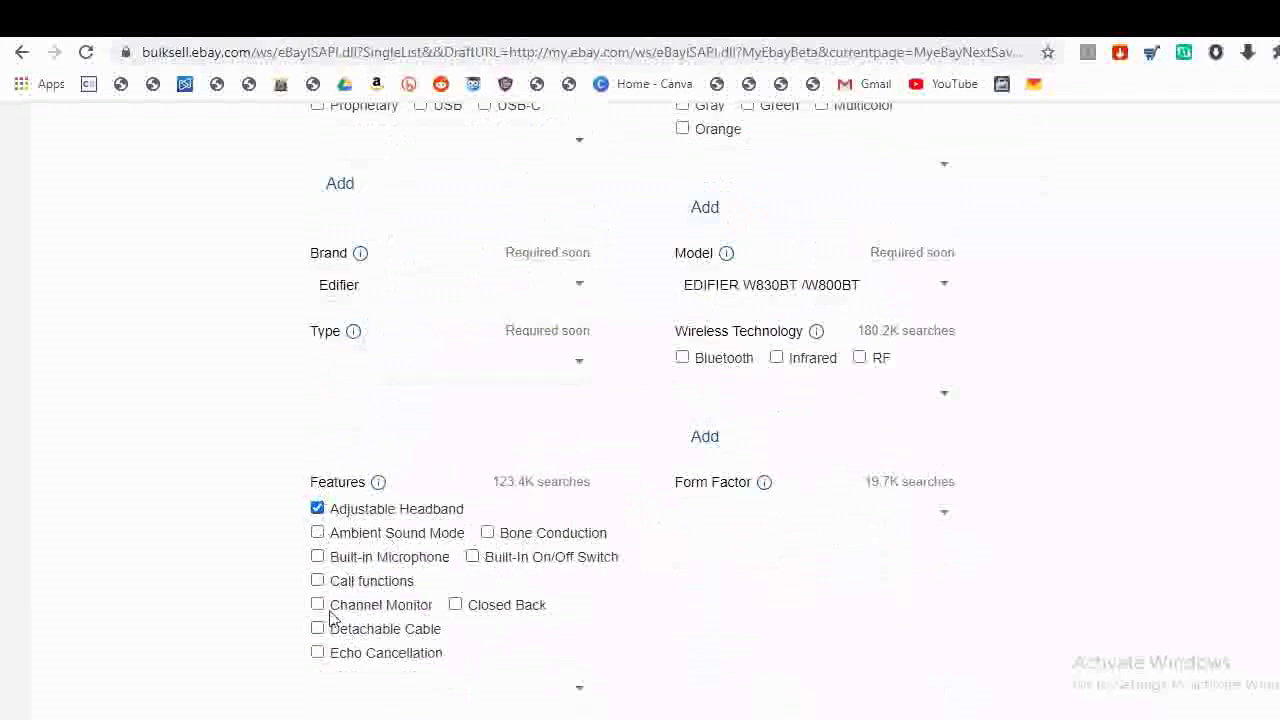
{"action": "left_click", "coordinate": [317, 583]}
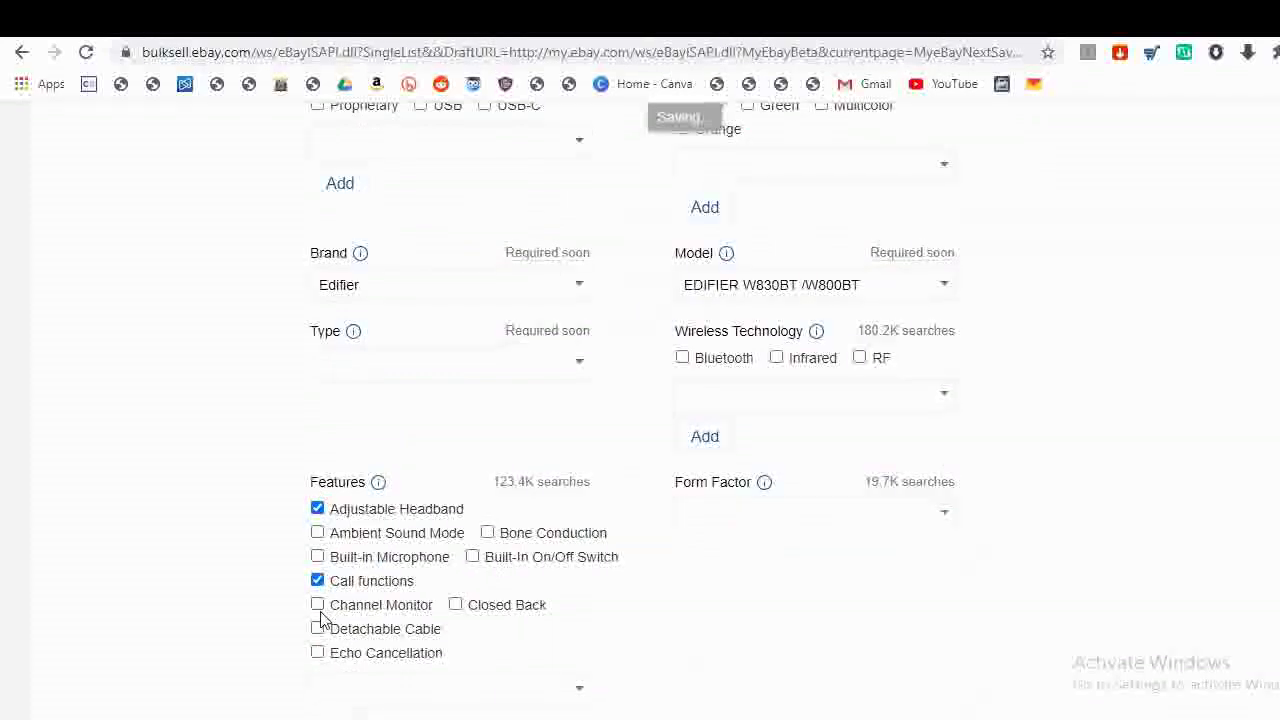
- Compare the remaining item specifics, from Number of Earpieces and Microphone Type onward, with the Edifier specifications on AliExpress
{"action": "scroll", "coordinate": [726, 477], "scroll_direction": "down", "scroll_amount": 4}
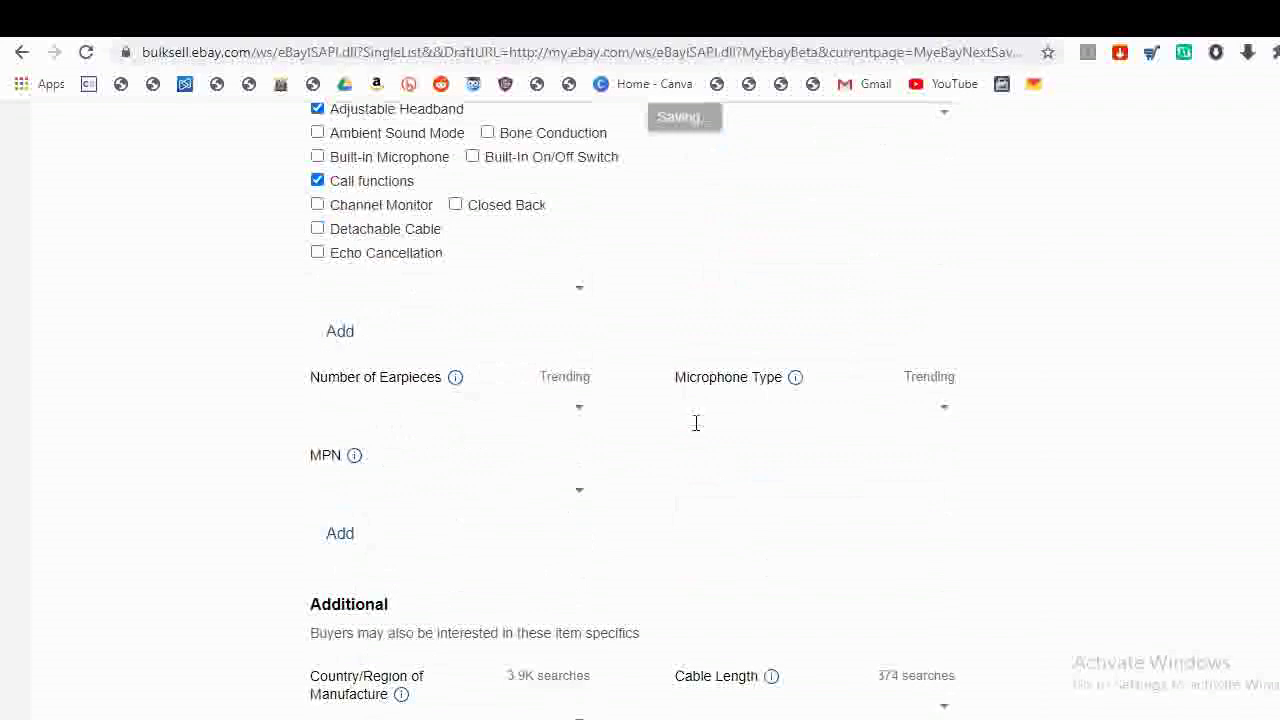
{"action": "key", "text": "ctrl+Tab"}
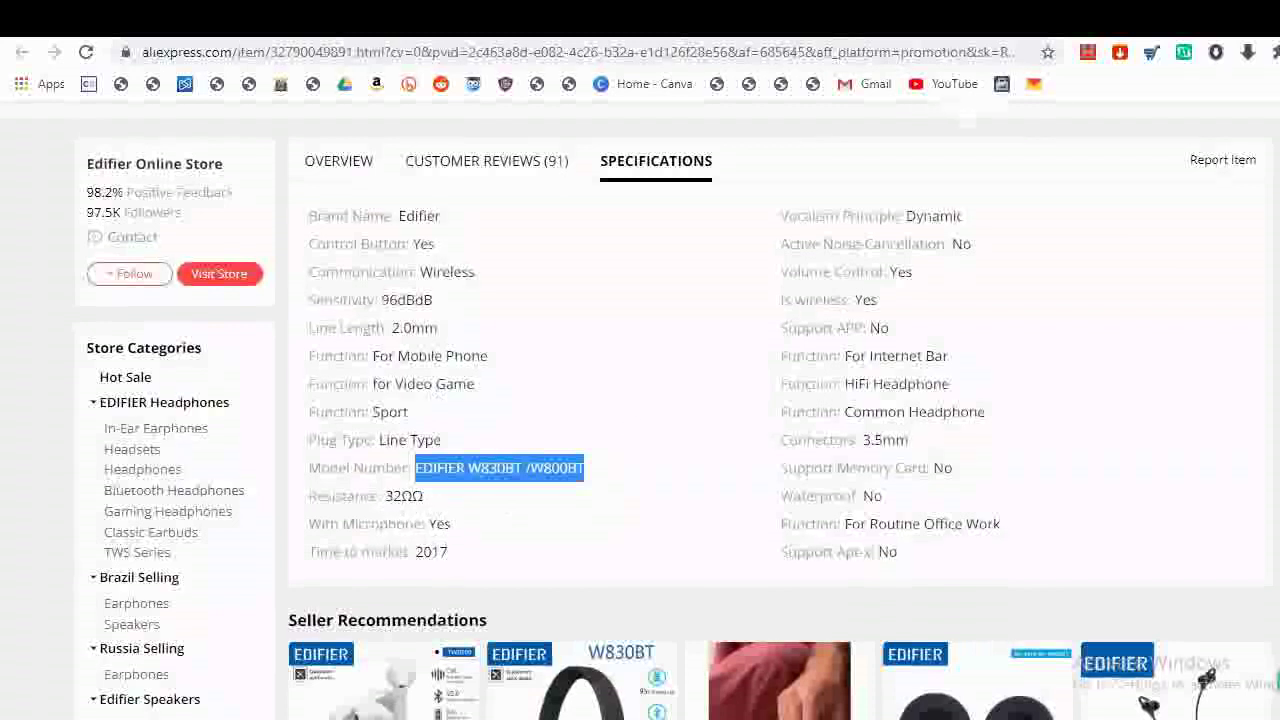
{"action": "key", "text": "ctrl+Tab"}
{"action": "key", "text": "ctrl+Tab"}
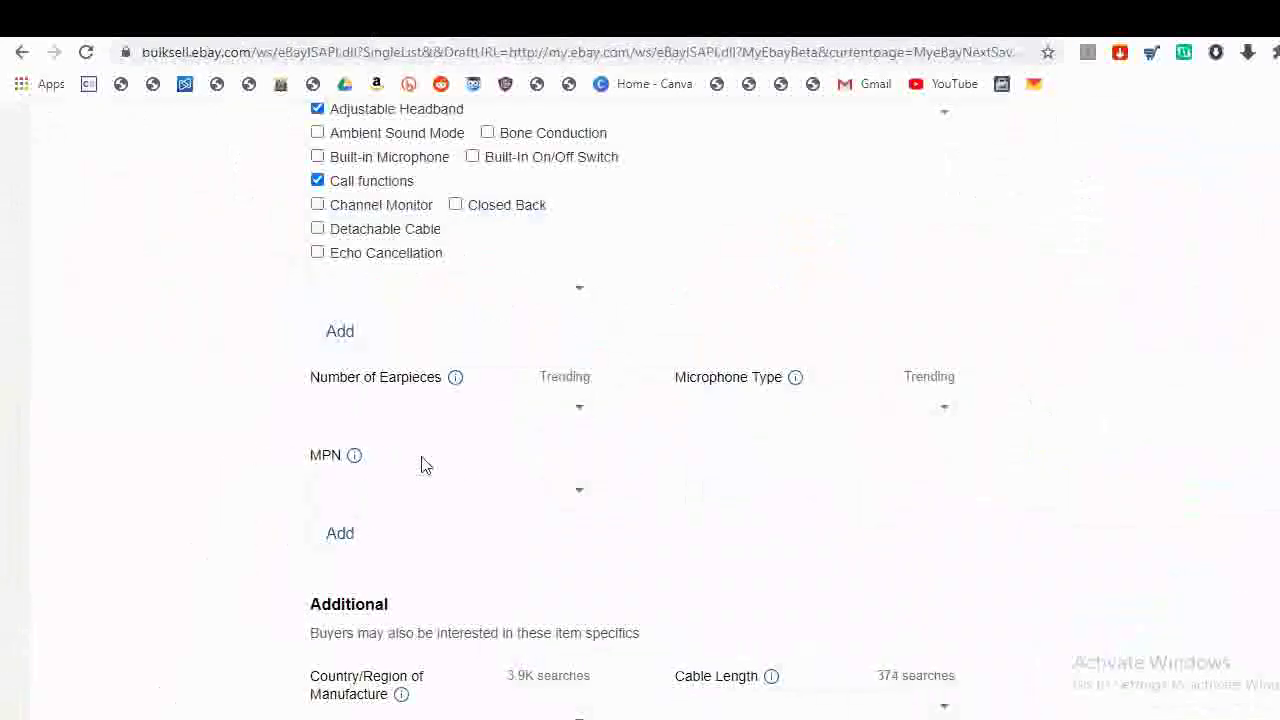
{"action": "scroll", "coordinate": [421, 463], "scroll_direction": "down", "scroll_amount": 2}
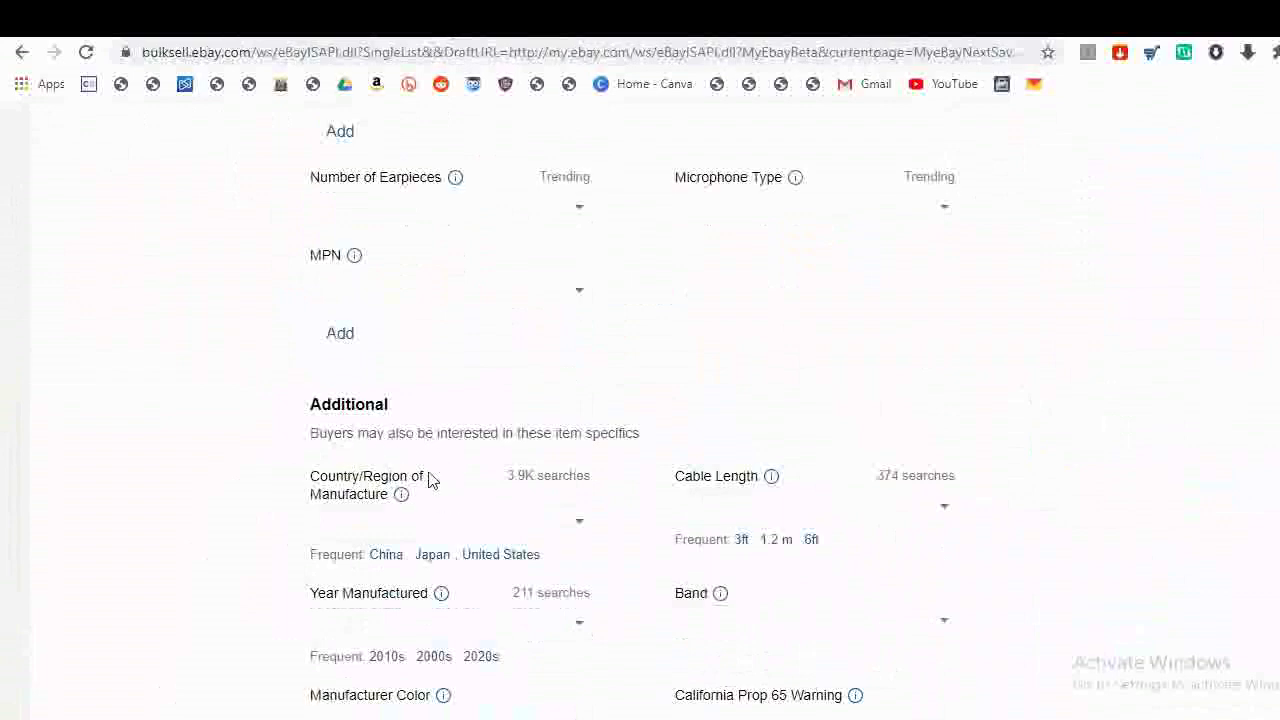
- Try the line length "2.0mm" from the AliExpress specifications as the eBay listing's Cable Length, and clear the field again
{"action": "scroll", "coordinate": [580, 524], "scroll_direction": "down", "scroll_amount": 2}
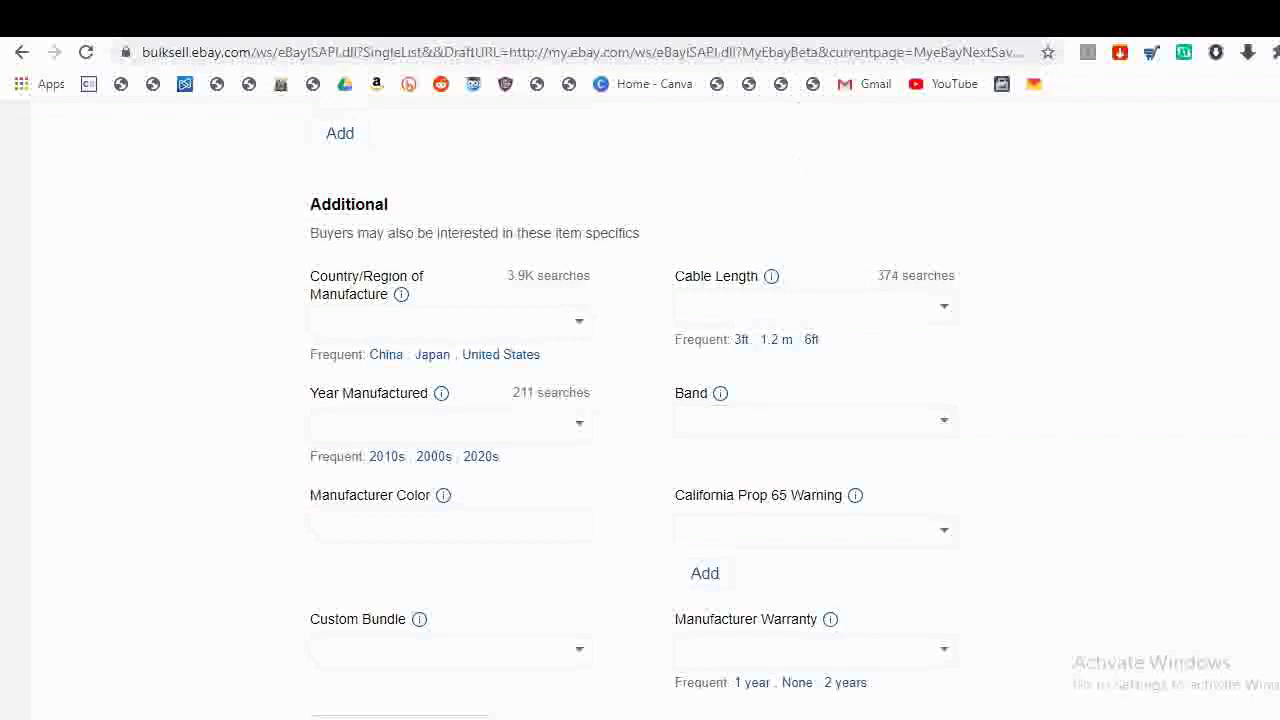
{"action": "key", "text": "ctrl+Tab"}
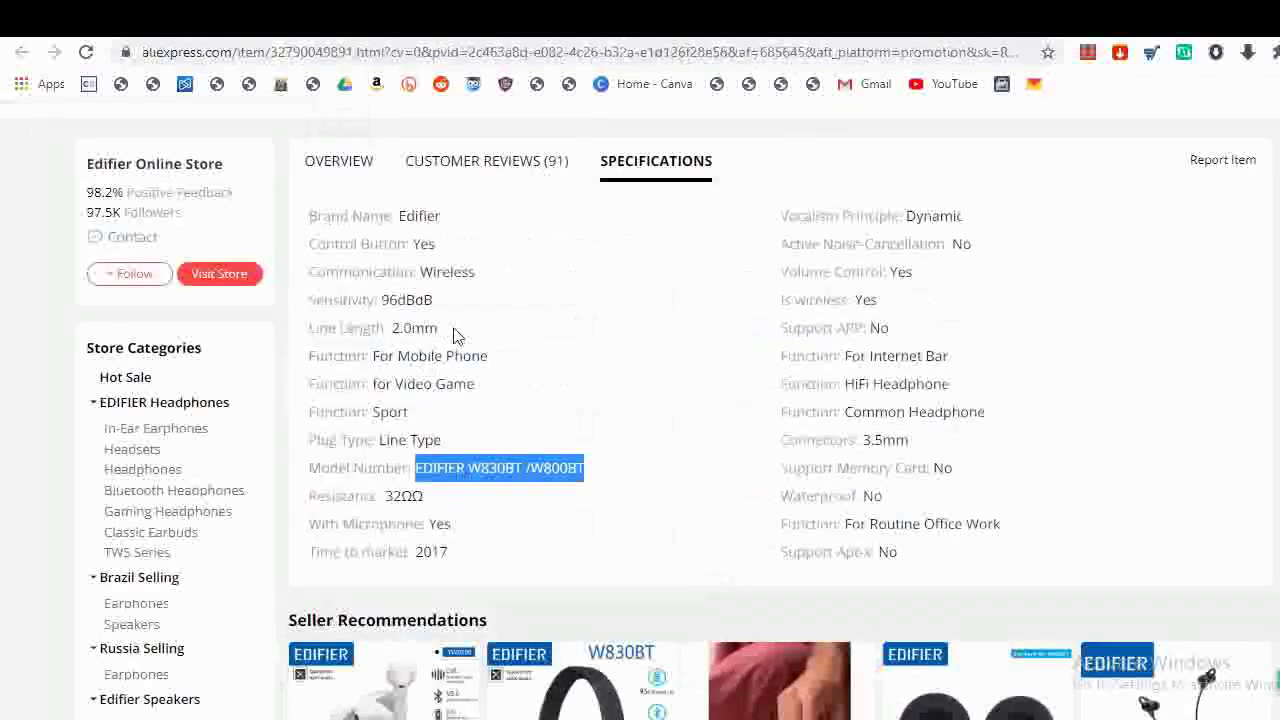
{"action": "left_click_drag", "start_coordinate": [440, 331], "coordinate": [389, 332]}
{"action": "key", "text": "ctrl+c"}
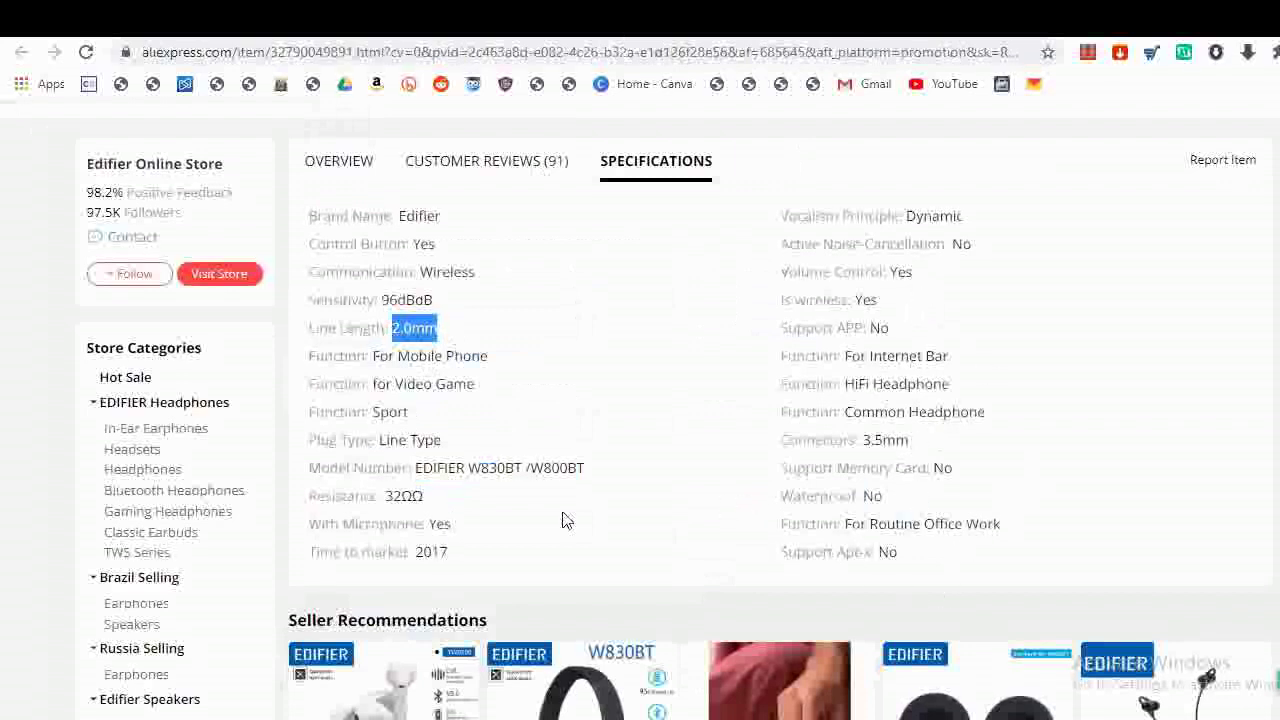
{"action": "key", "text": "ctrl+Tab"}
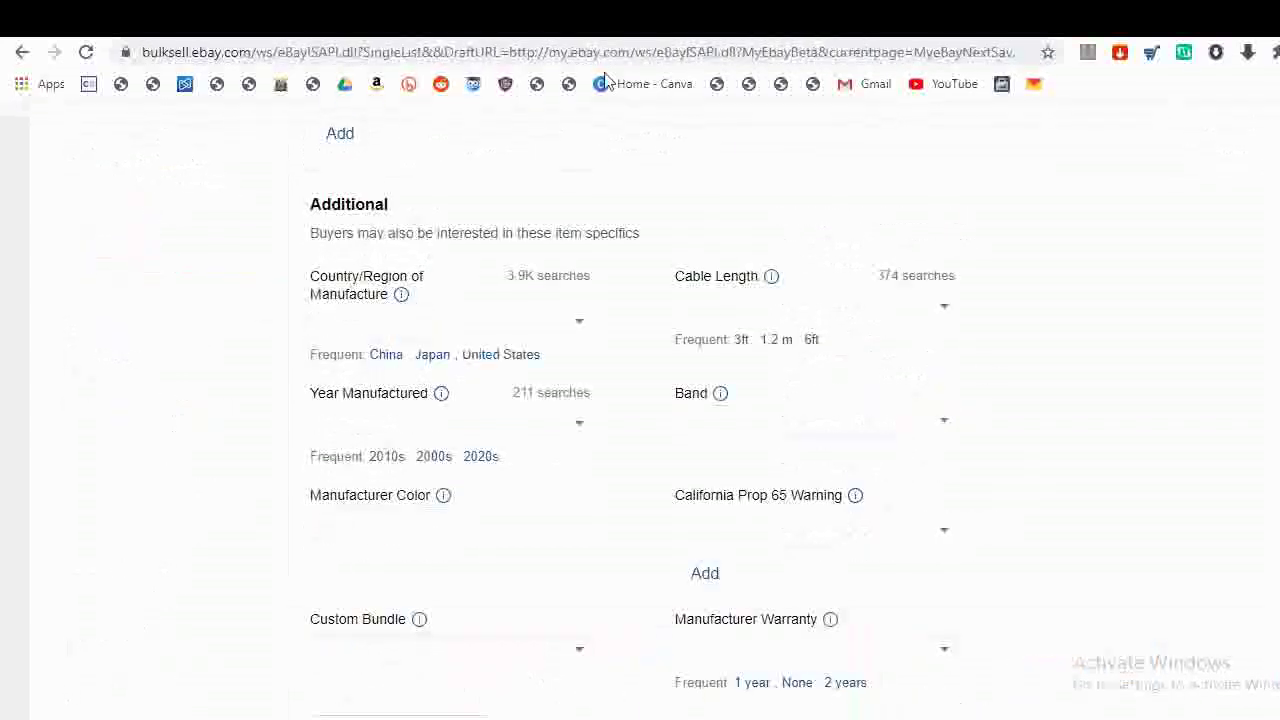
{"action": "left_click", "coordinate": [763, 301]}
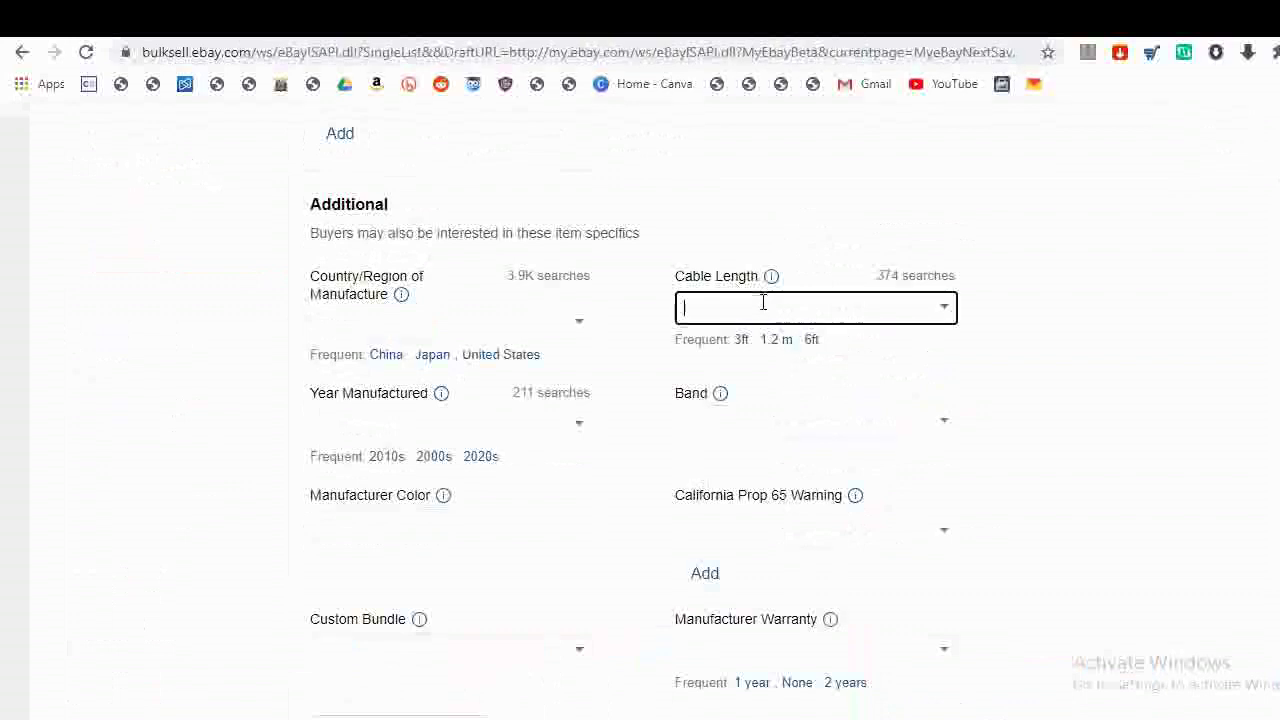
{"action": "key", "text": "ctrl+v"}
{"action": "left_click_drag", "start_coordinate": [760, 303], "coordinate": [565, 306]}
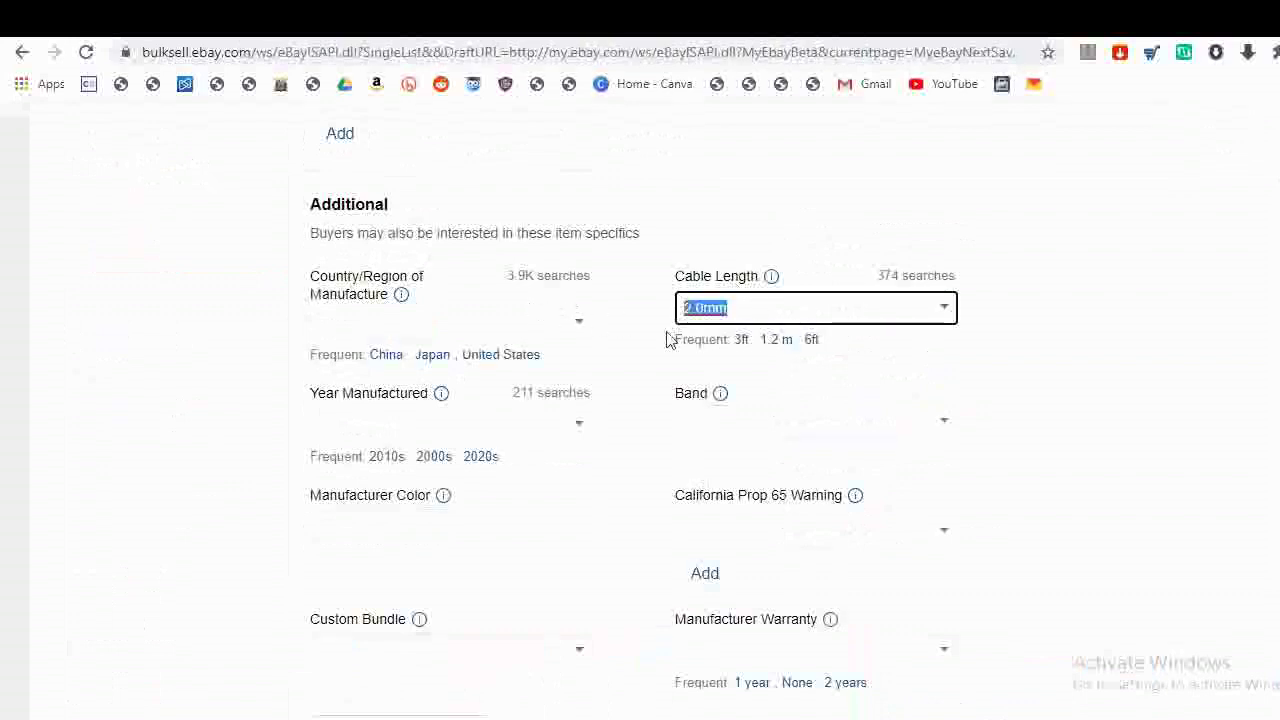
{"action": "left_click_drag", "start_coordinate": [773, 314], "coordinate": [614, 314]}
{"action": "key", "text": "BackSpace"}
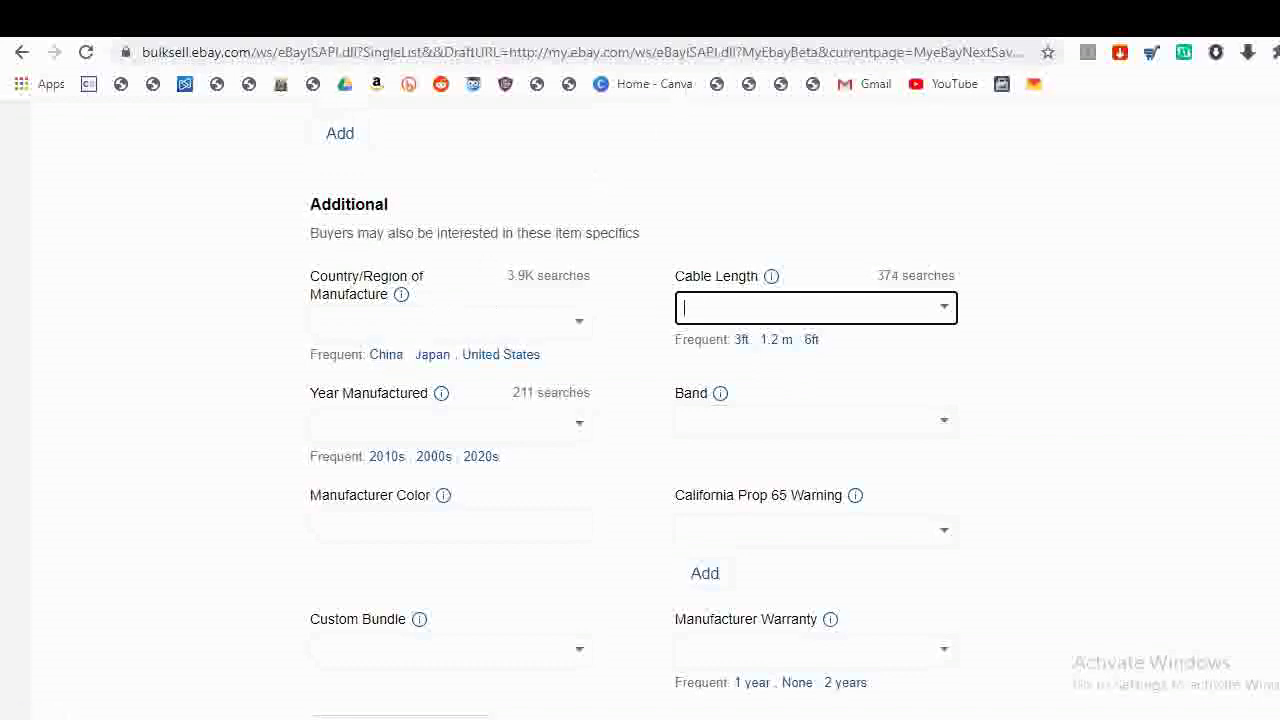
- Set the eBay listing's Country/Region of Manufacture to China
{"action": "key", "text": "ctrl+Tab"}
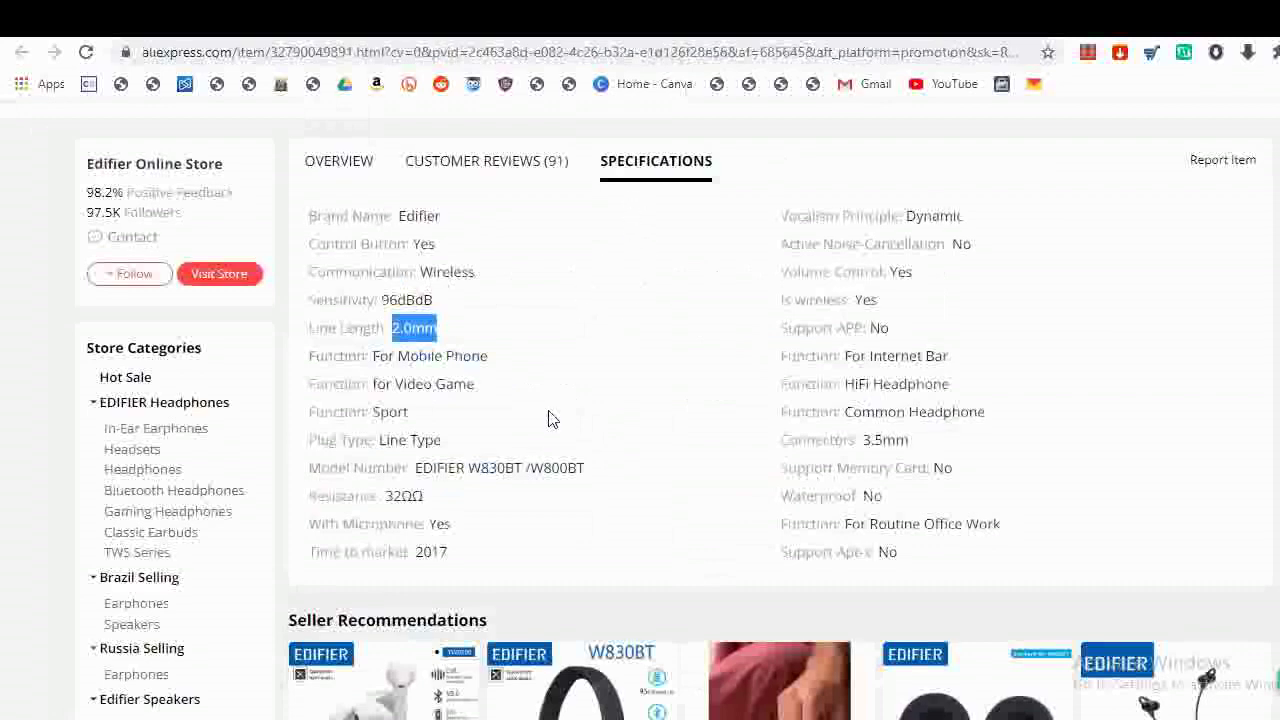
{"action": "key", "text": "ctrl+Tab"}
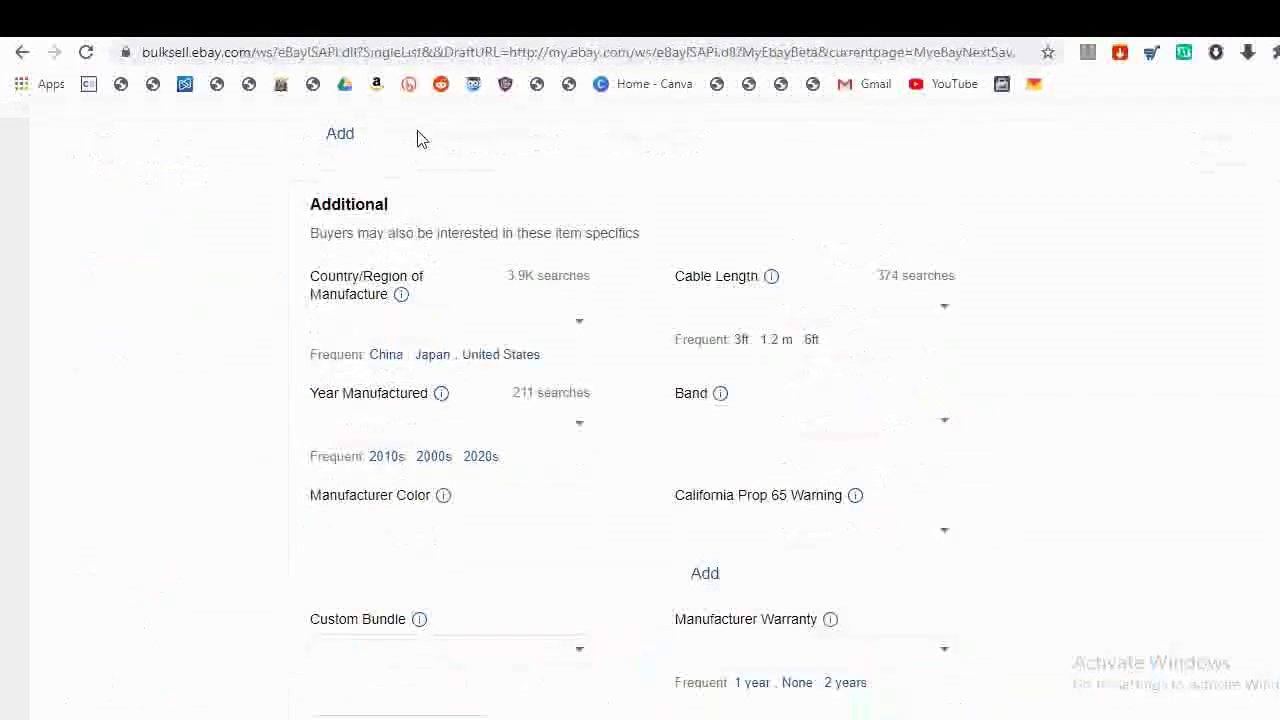
{"action": "left_click", "coordinate": [390, 320]}
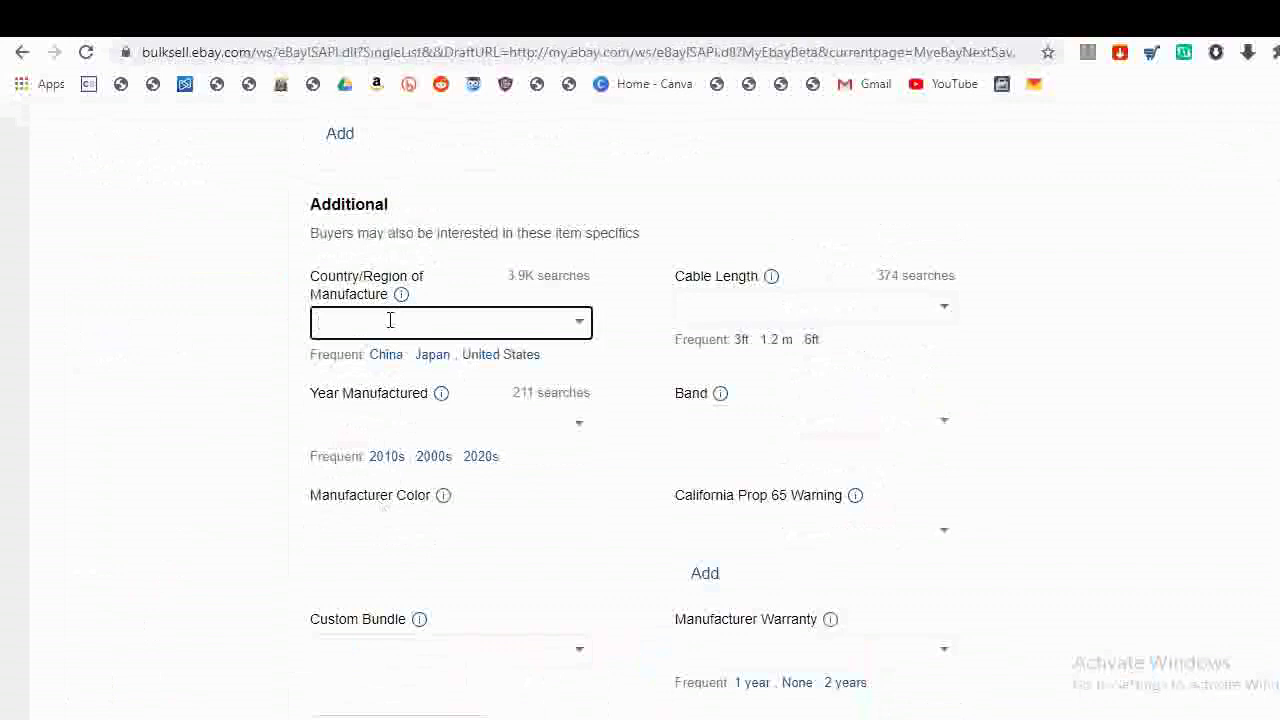
{"action": "type", "text": "ch"}
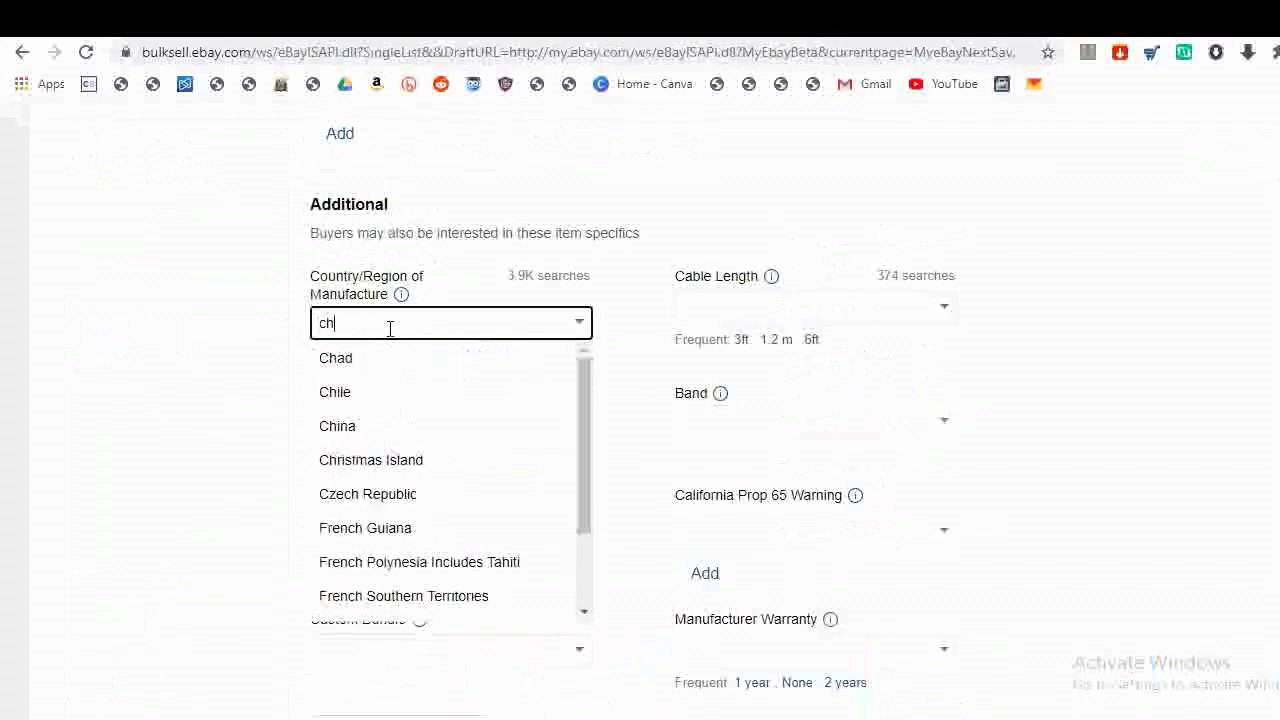
{"action": "type", "text": "ins"}
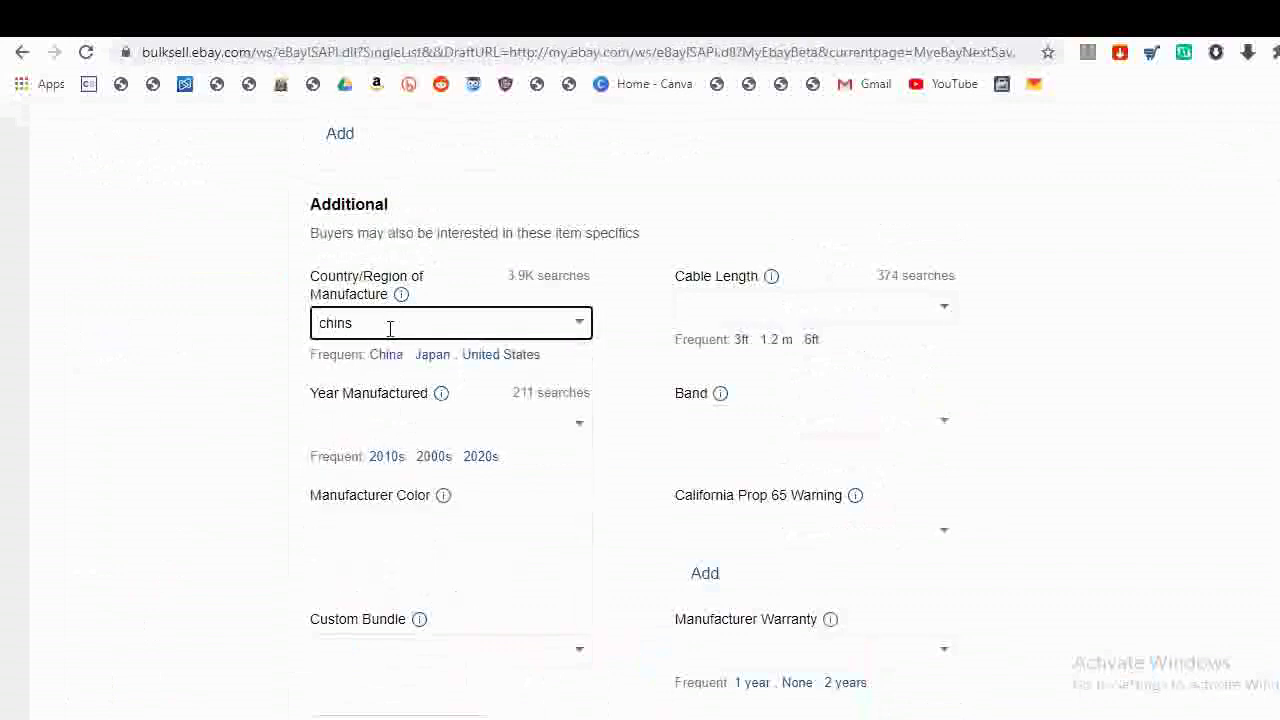
{"action": "key", "text": "BackSpace"}
{"action": "type", "text": "a"}
{"action": "key", "text": "Tab"}
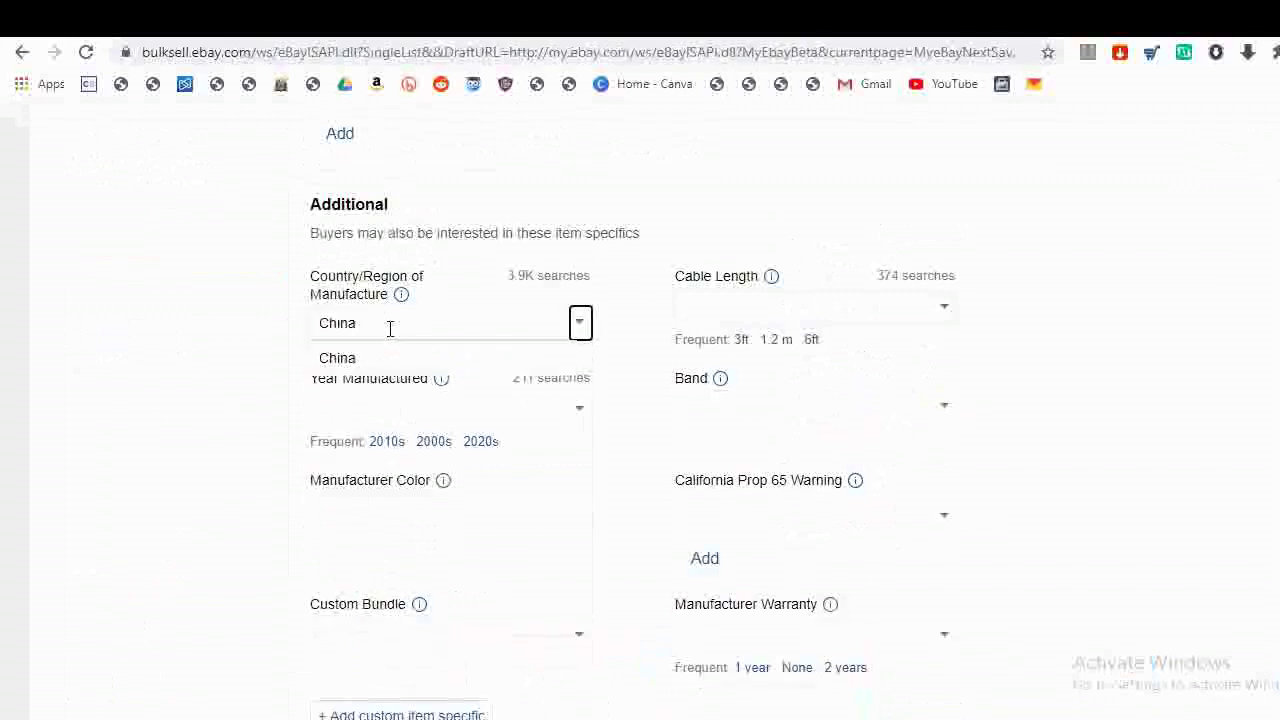
- Set Year Manufactured to 2017, matching the AliExpress time to market, and enter "balck" as the Manufacturer Color
{"action": "left_click", "coordinate": [443, 406]}
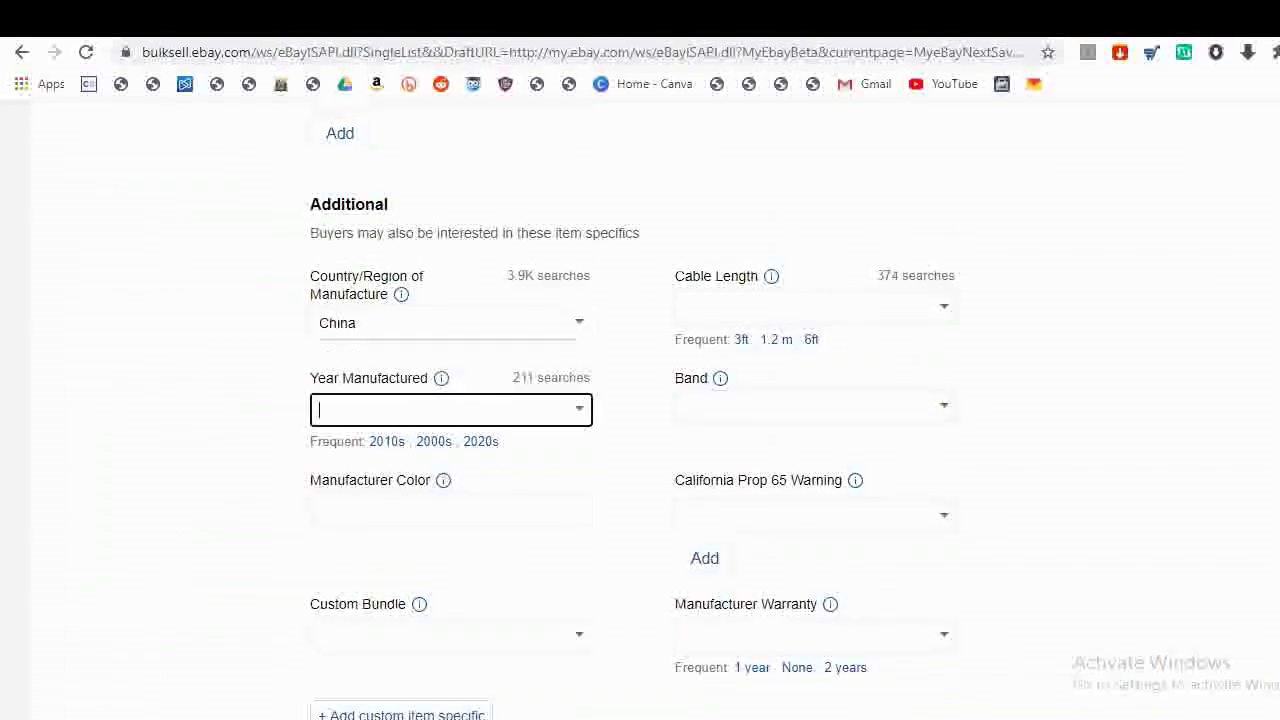
{"action": "left_click", "coordinate": [806, 28]}
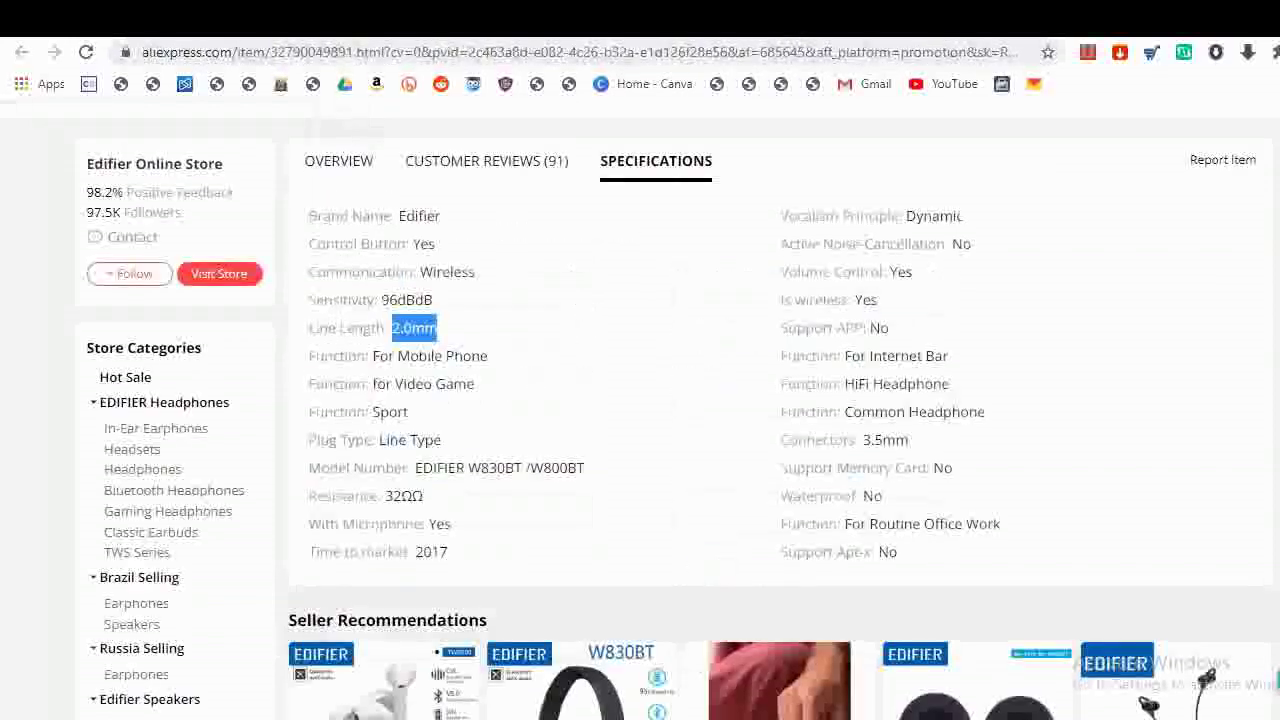
{"action": "key", "text": "ctrl+shift+Tab"}
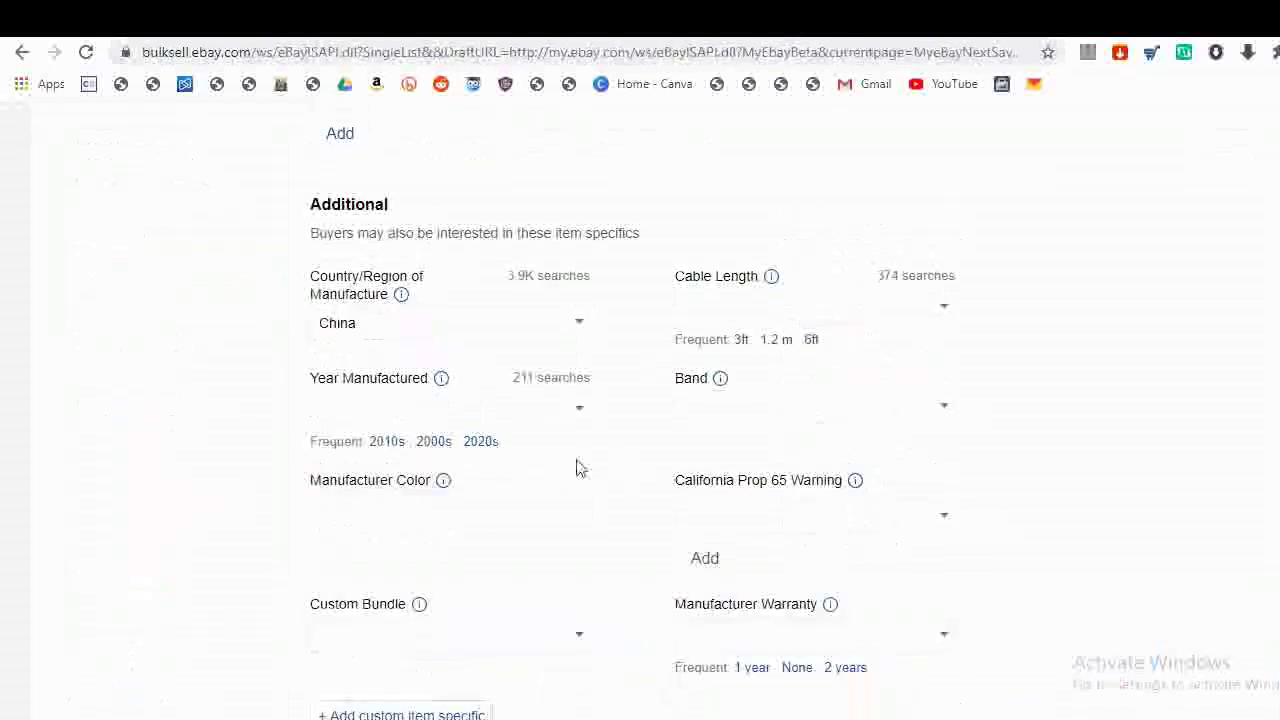
{"action": "type", "text": "2017"}
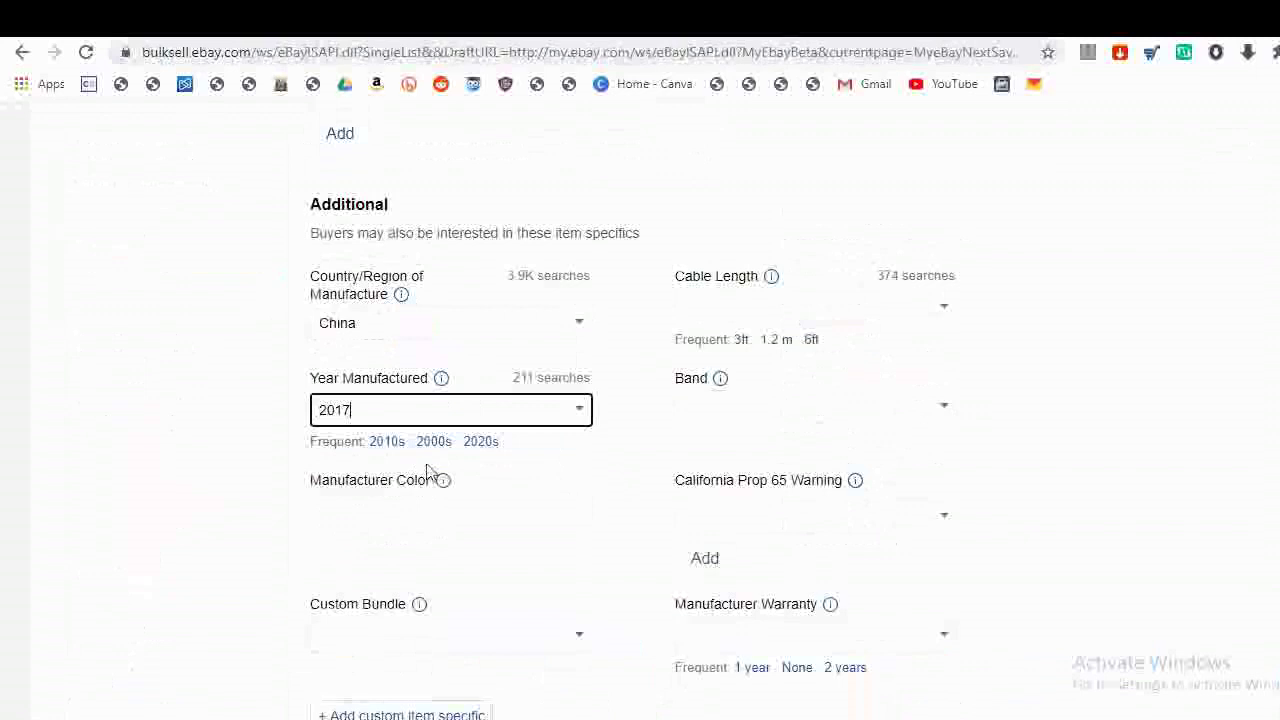
{"action": "left_click", "coordinate": [509, 518]}
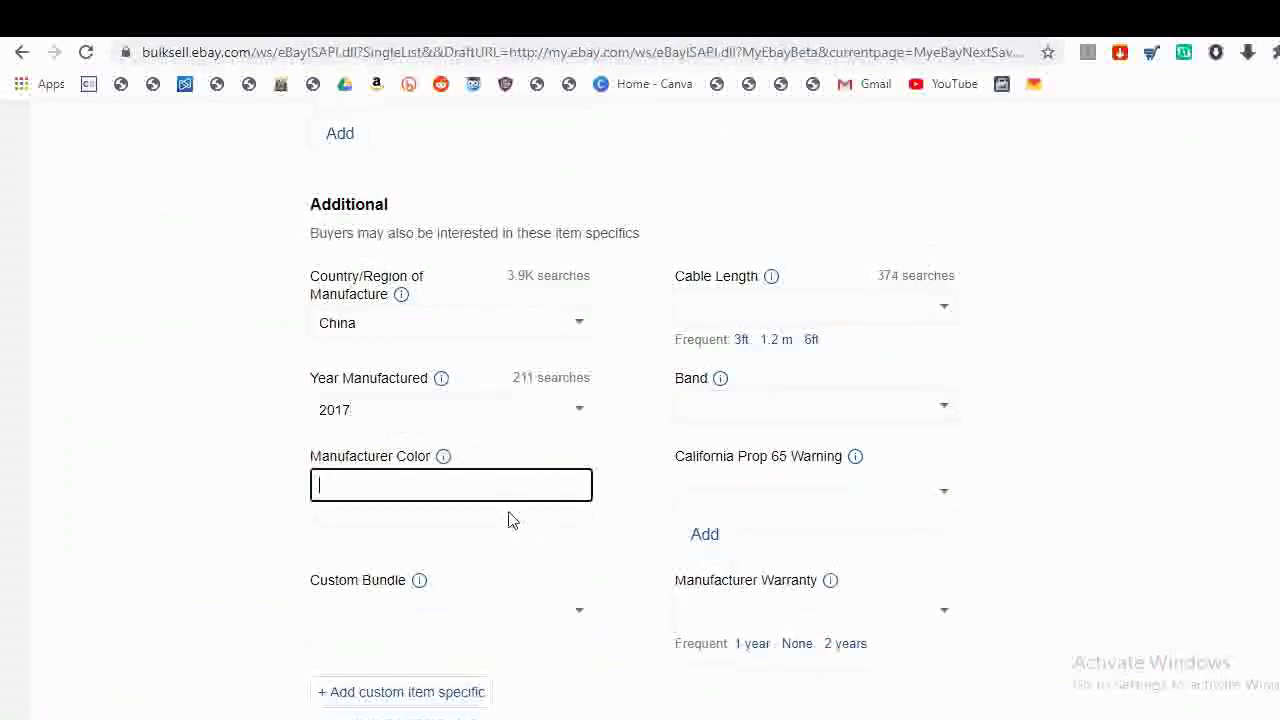
{"action": "type", "text": "balck"}
{"action": "key", "text": "Tab"}
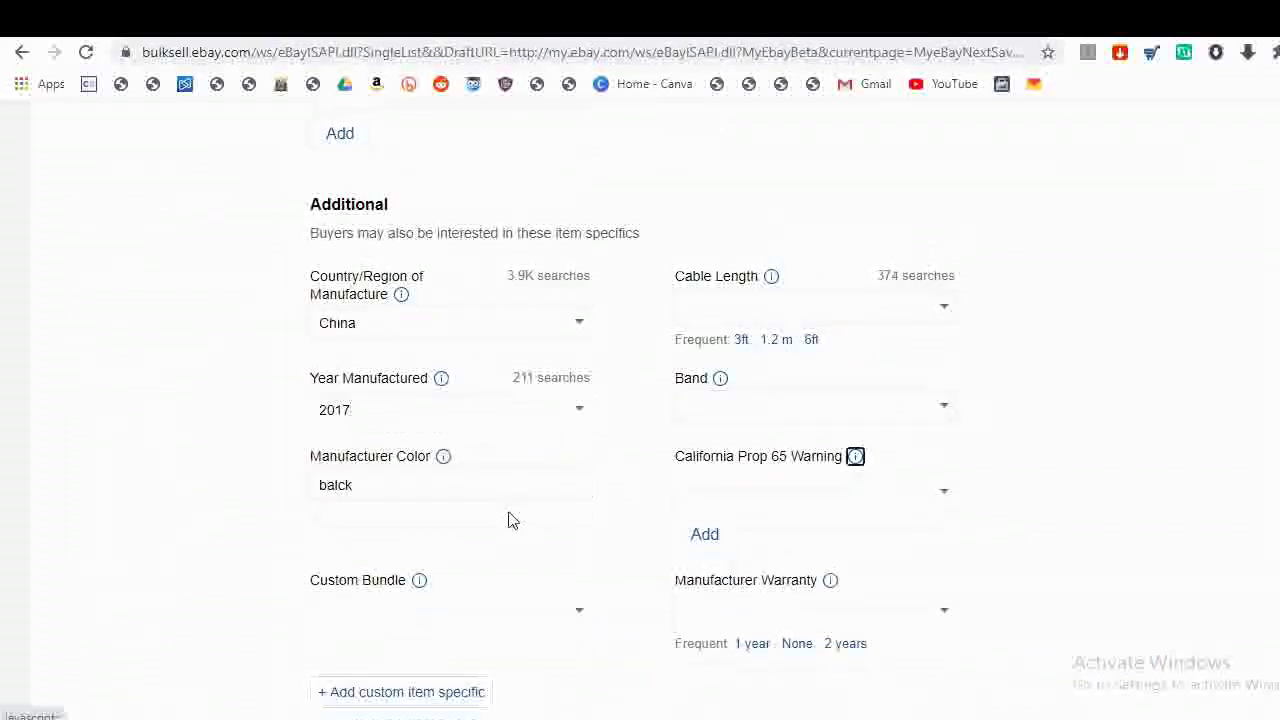
- Check the AliExpress page against the remaining additional item specifics, including Custom Bundle, Manufacturer Warranty and the custom item specific option
{"action": "scroll", "coordinate": [512, 520], "scroll_direction": "down", "scroll_amount": 2}
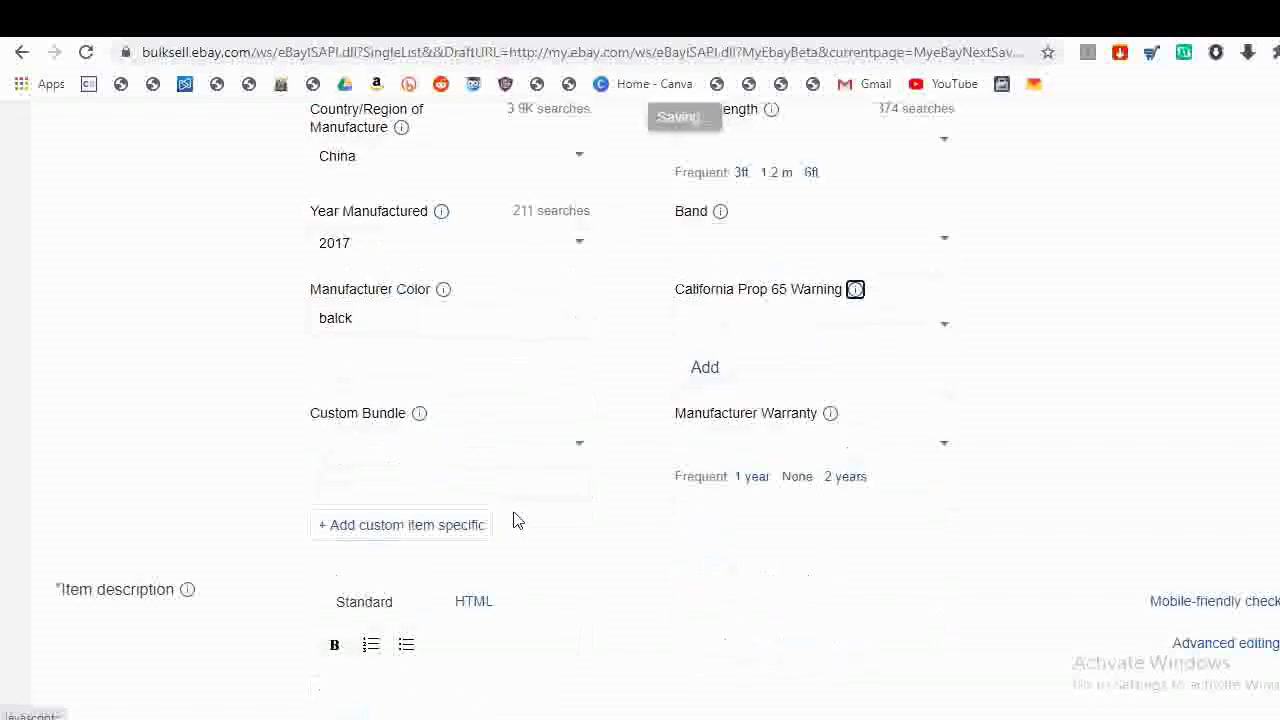
{"action": "key", "text": "ctrl+Tab"}
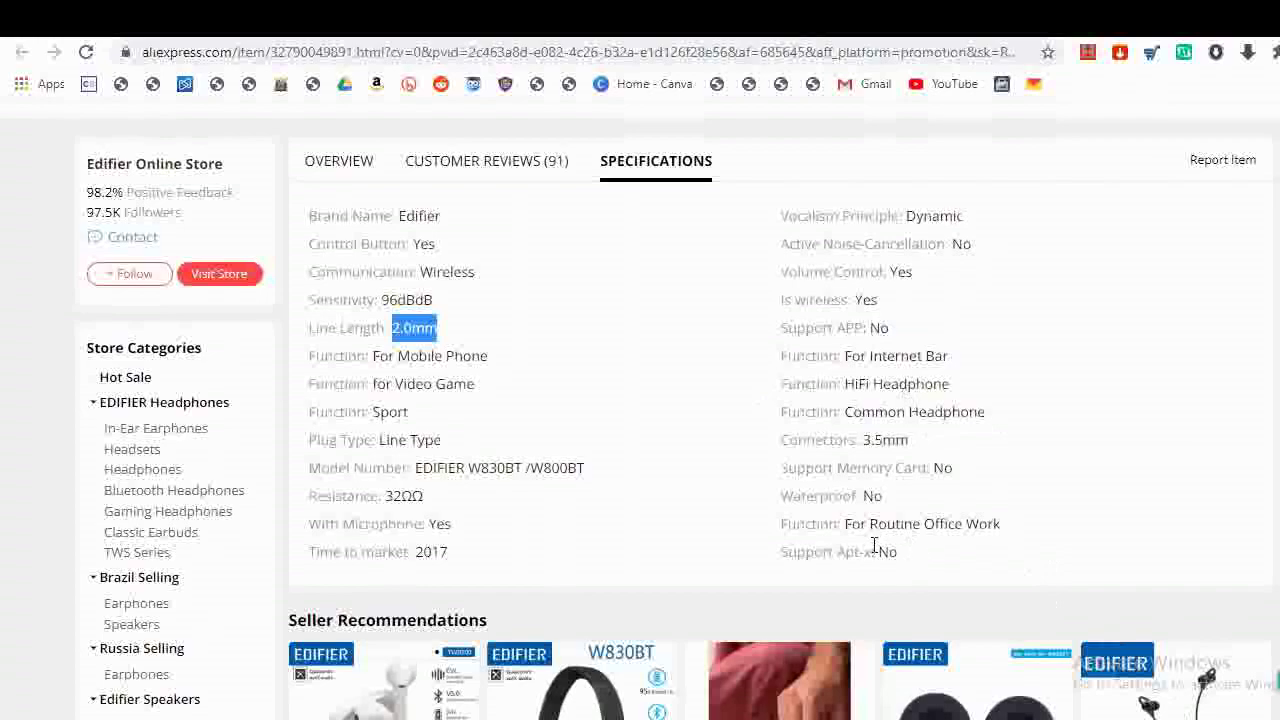
{"action": "scroll", "coordinate": [547, 522], "scroll_direction": "down", "scroll_amount": 7}
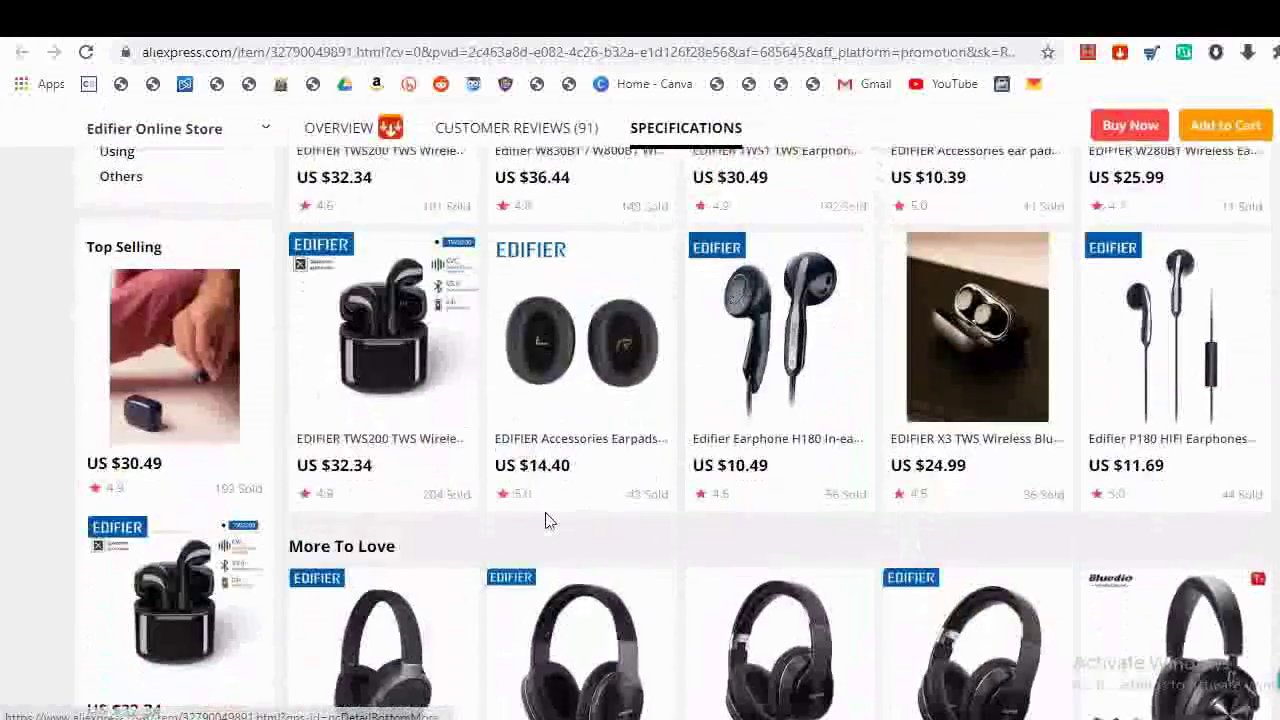
{"action": "scroll", "coordinate": [550, 520], "scroll_direction": "up", "scroll_amount": 8}
{"action": "scroll", "coordinate": [508, 491], "scroll_direction": "down", "scroll_amount": 1}
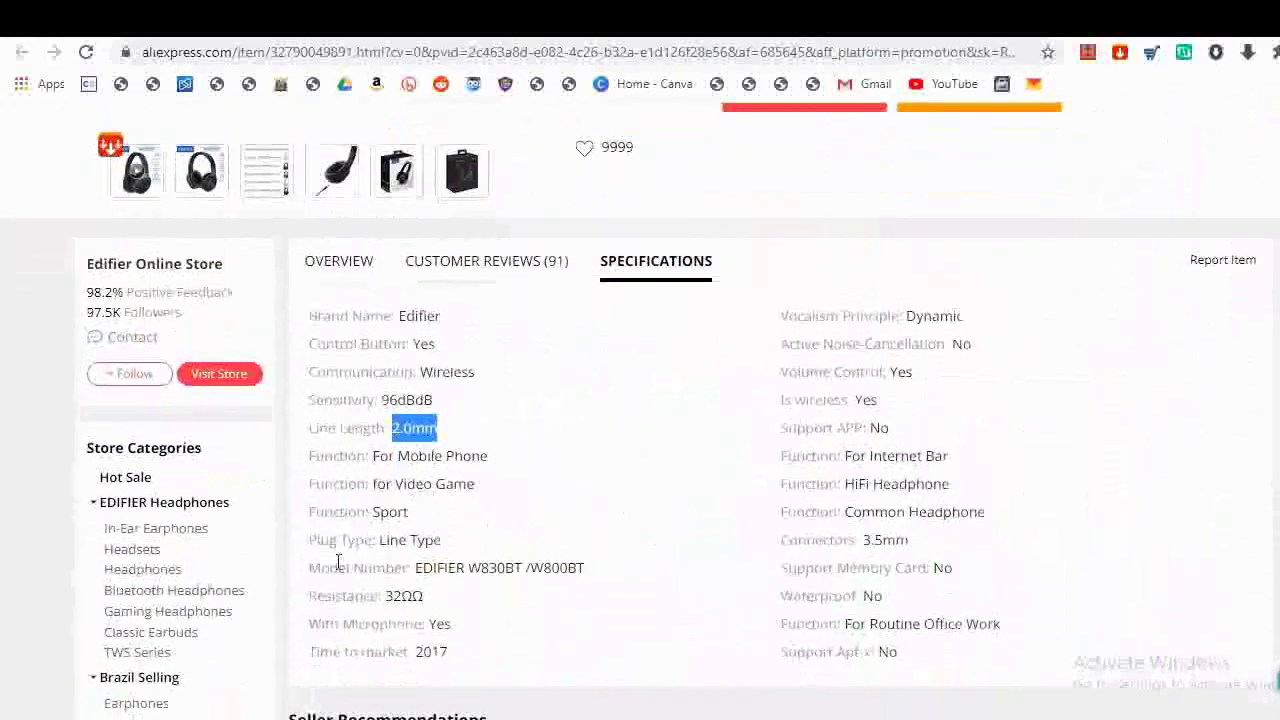
{"action": "key", "text": "ctrl+Tab"}
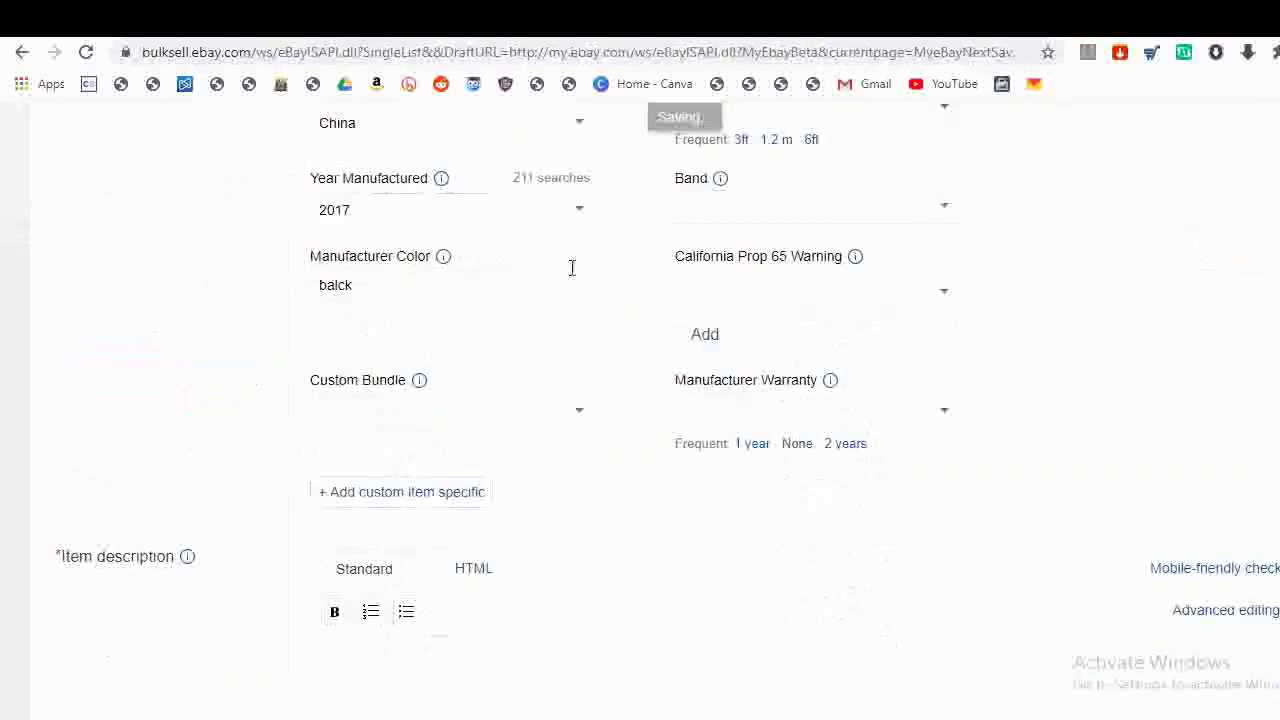
{"action": "scroll", "coordinate": [480, 545], "scroll_direction": "down", "scroll_amount": 2}
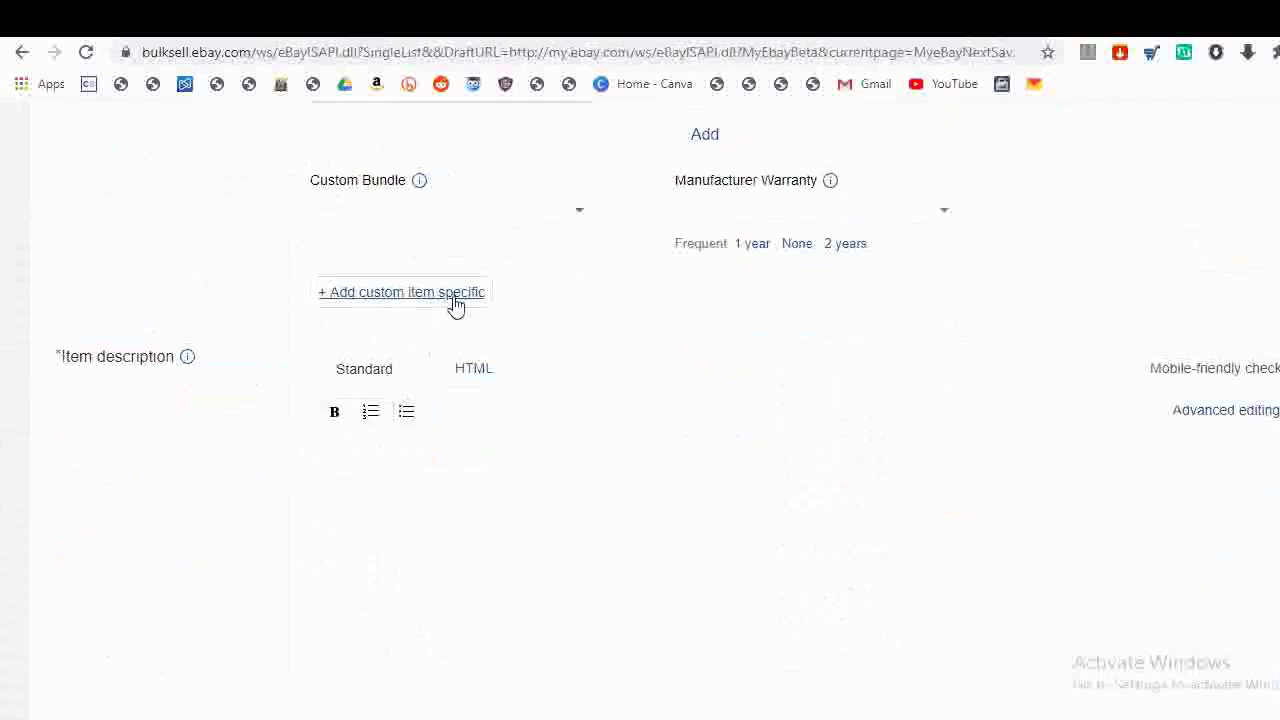
{"action": "key", "text": "ctrl+shift+Tab"}
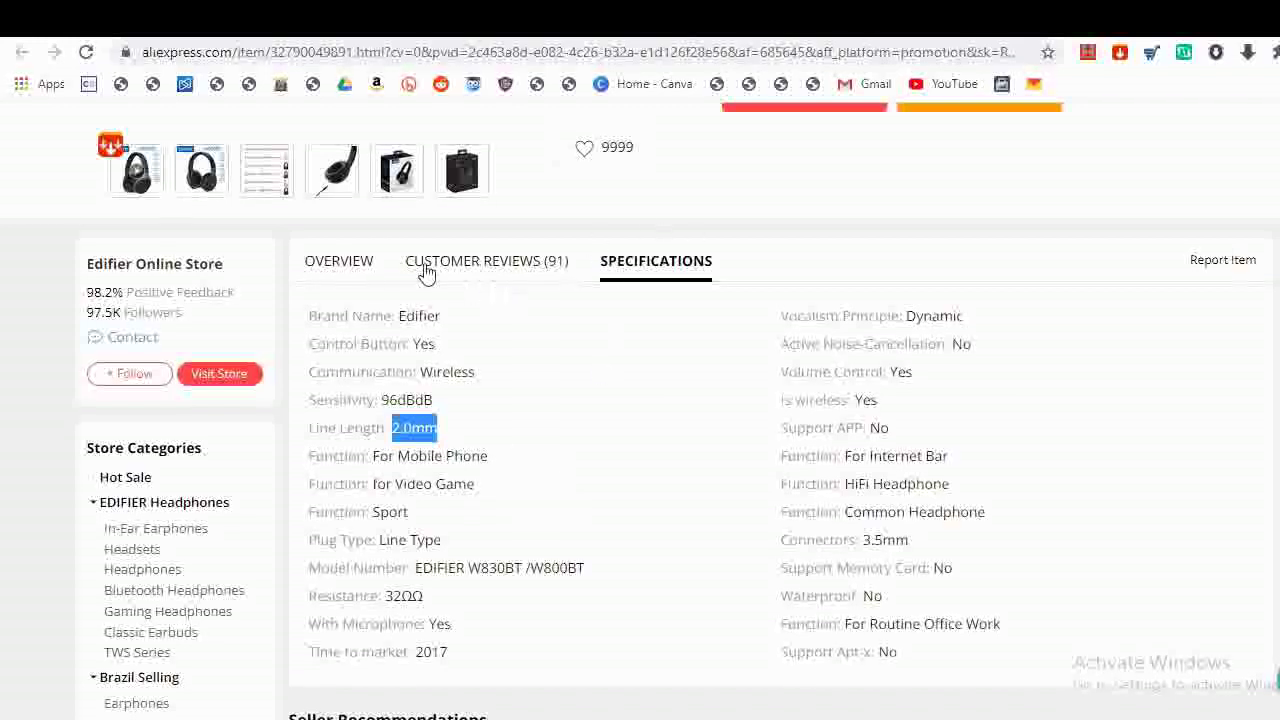
{"action": "key", "text": "ctrl+Tab"}
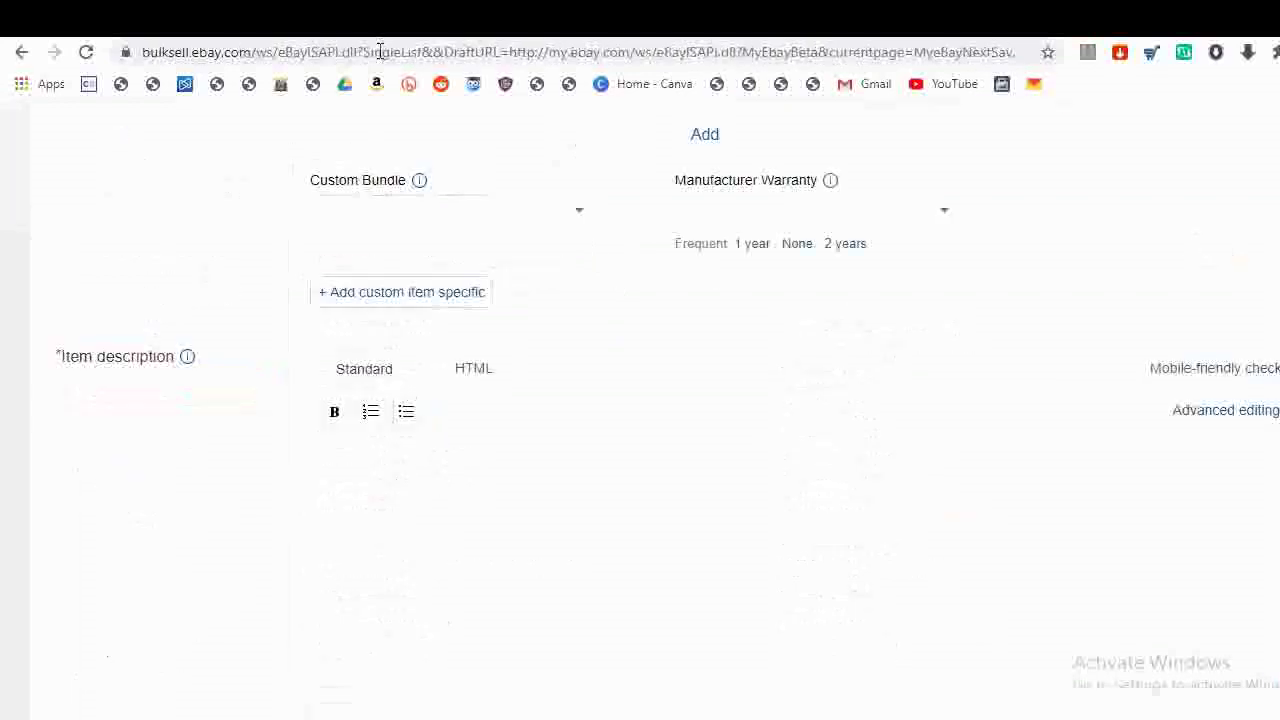
{"action": "scroll", "coordinate": [457, 311], "scroll_direction": "up", "scroll_amount": 3}
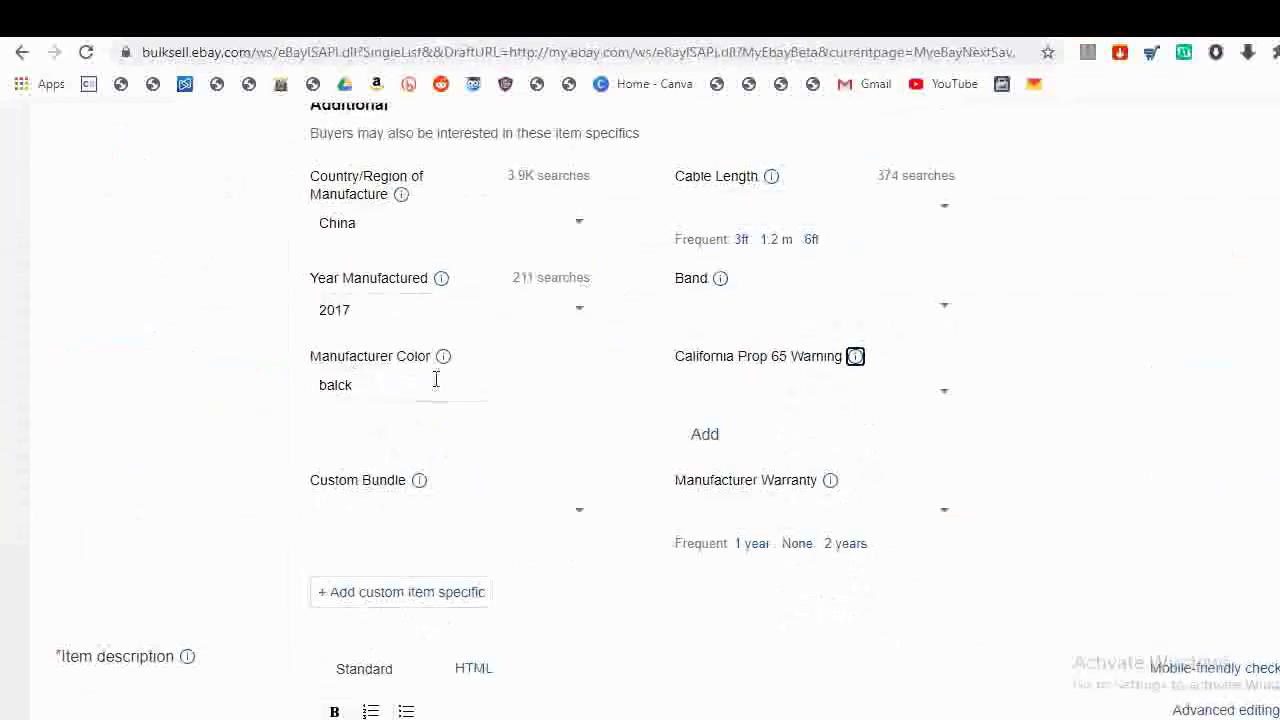
{"action": "scroll", "coordinate": [506, 363], "scroll_direction": "down", "scroll_amount": 3}
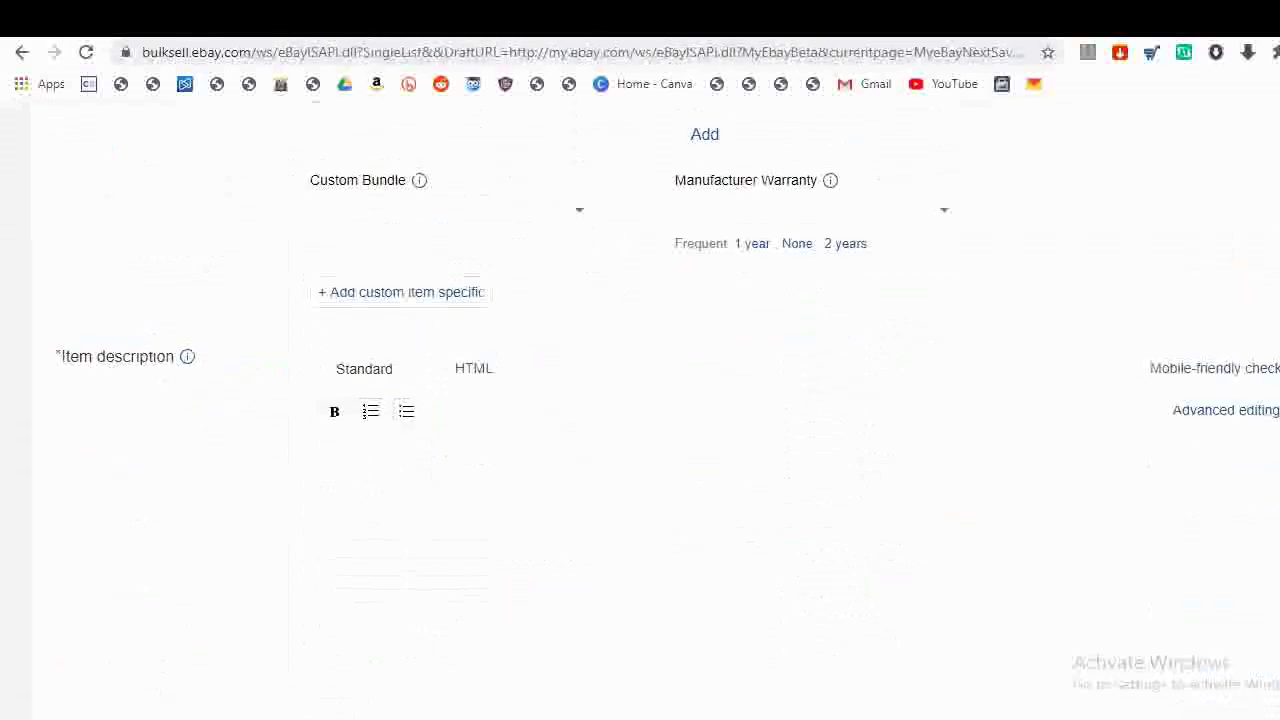
- Examine the AliExpress product's Overview for usable description content, including the W830BT and W800BT features, specifications and product images
{"action": "key", "text": "ctrl+Tab"}
{"action": "key", "text": "ctrl+Tab"}
{"action": "scroll", "coordinate": [377, 328], "scroll_direction": "down", "scroll_amount": 3}
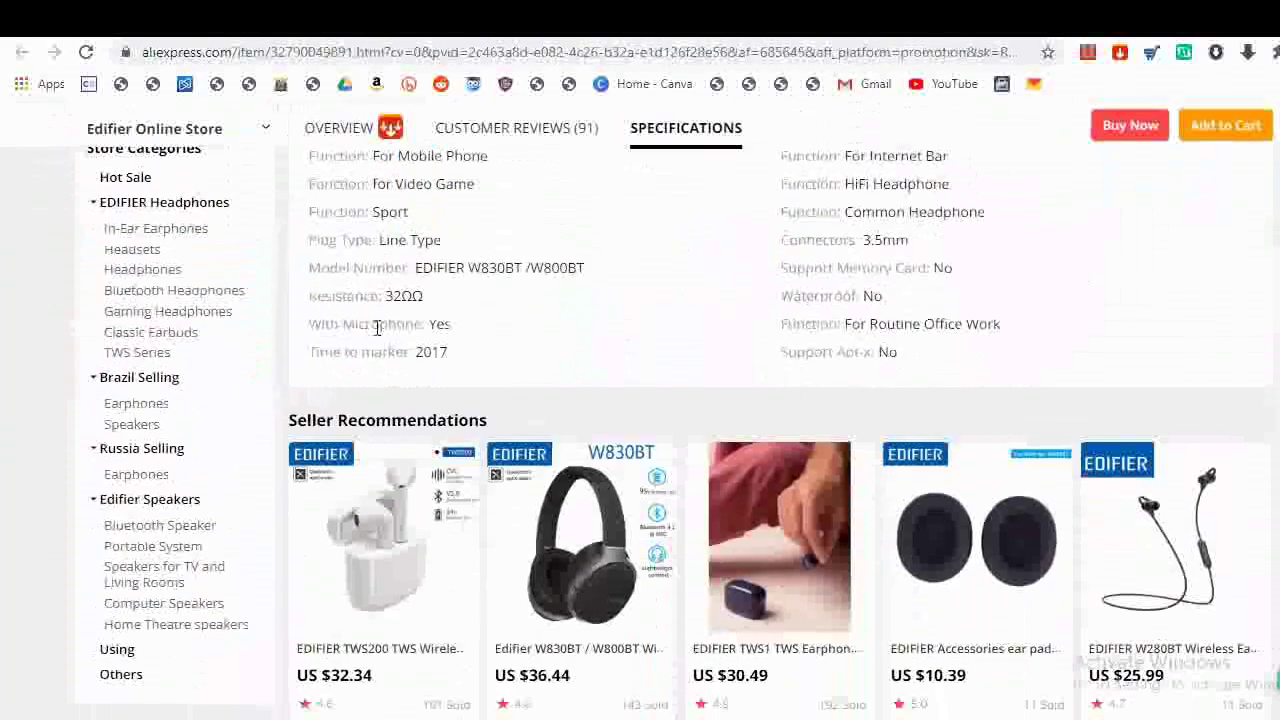
{"action": "scroll", "coordinate": [377, 328], "scroll_direction": "up", "scroll_amount": 4}
{"action": "left_click", "coordinate": [333, 362]}
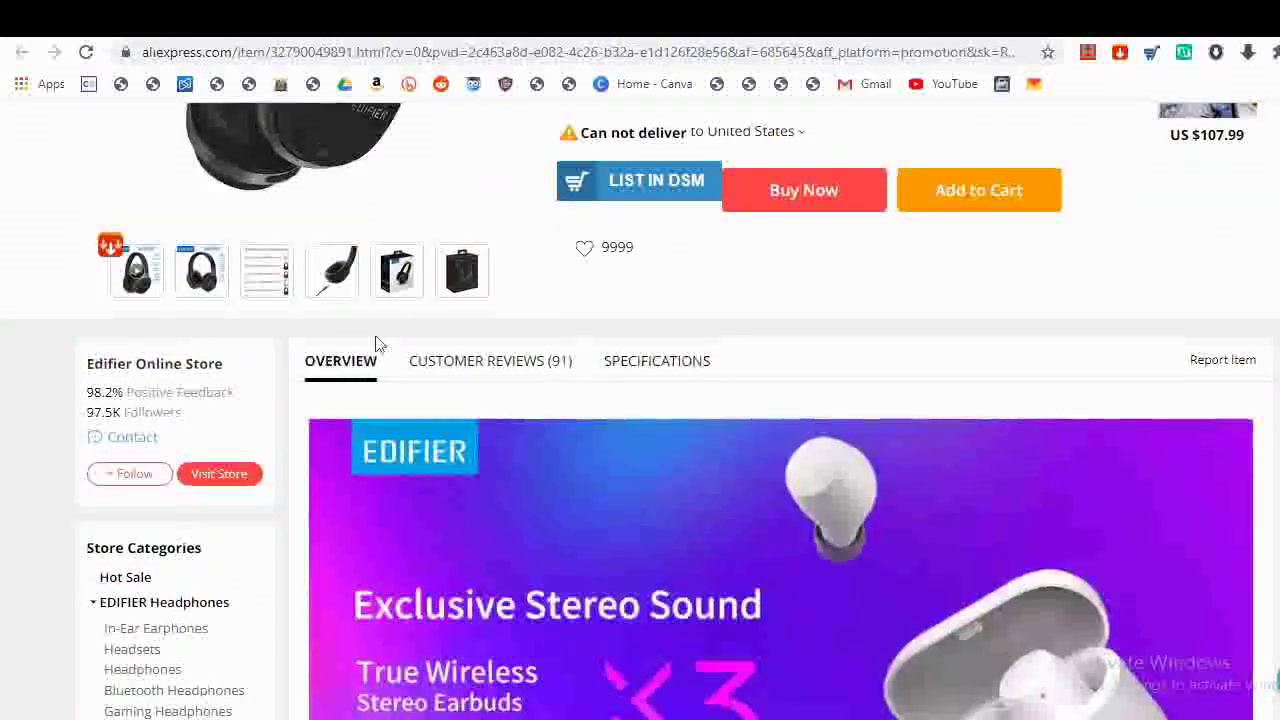
{"action": "scroll", "coordinate": [563, 366], "scroll_direction": "down", "scroll_amount": 3}
{"action": "scroll", "coordinate": [560, 365], "scroll_direction": "up", "scroll_amount": 2}
{"action": "scroll", "coordinate": [560, 364], "scroll_direction": "down", "scroll_amount": 11}
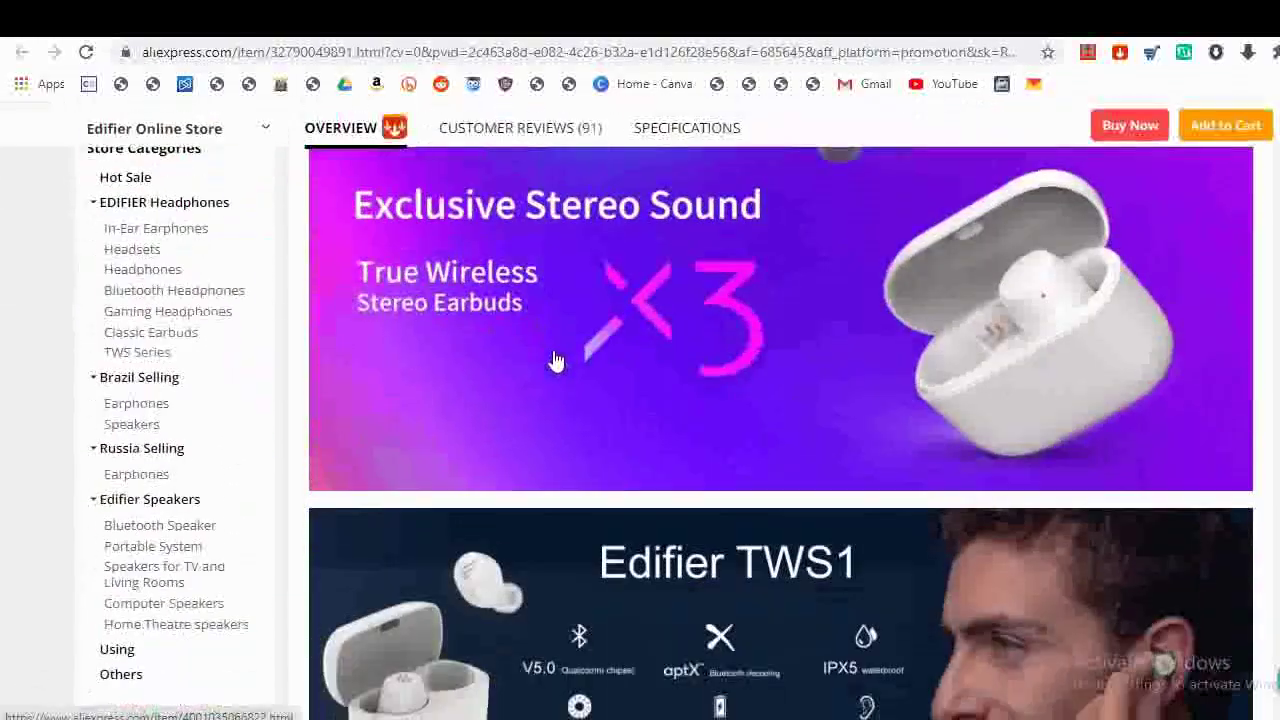
{"action": "scroll", "coordinate": [548, 365], "scroll_direction": "down", "scroll_amount": 11}
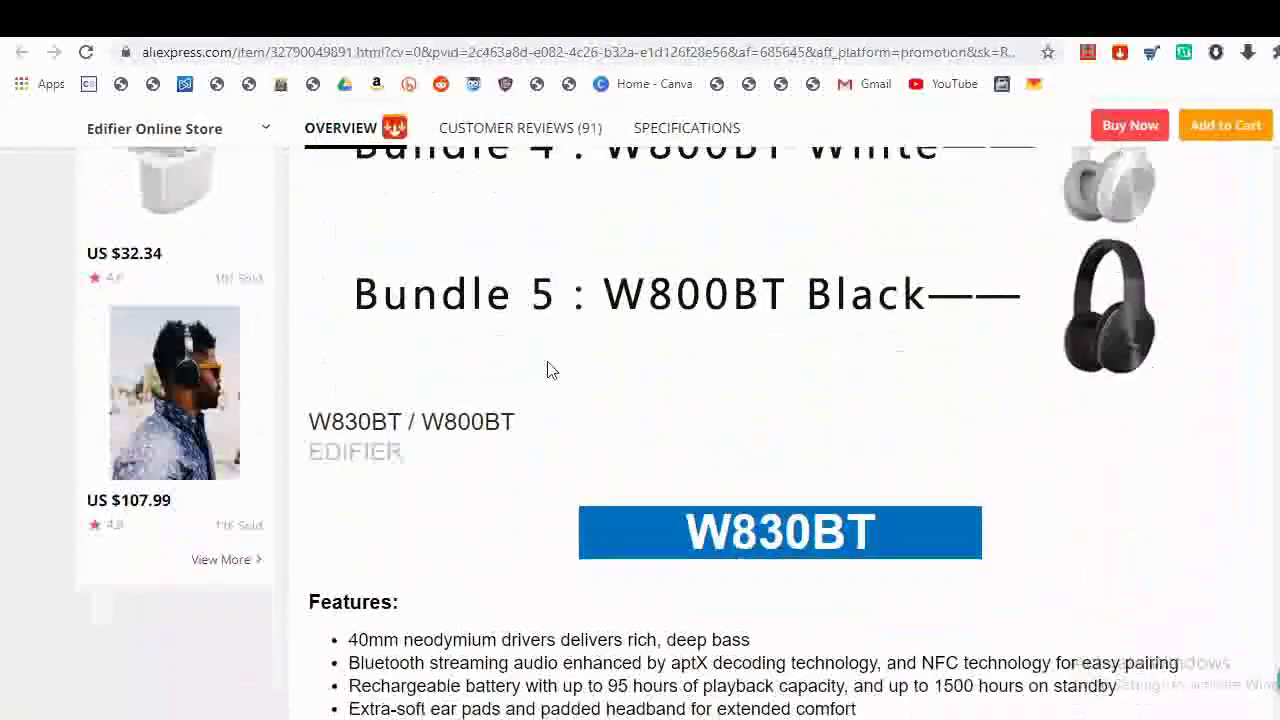
{"action": "scroll", "coordinate": [540, 360], "scroll_direction": "down", "scroll_amount": 12}
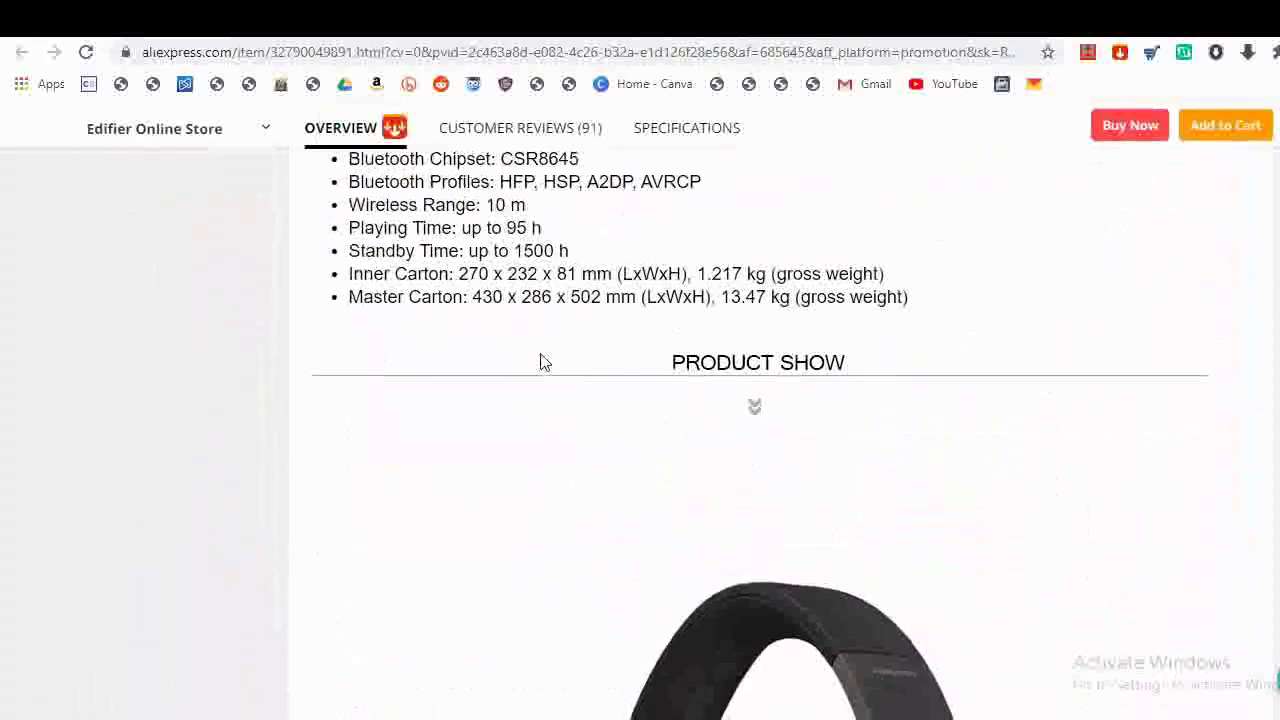
{"action": "scroll", "coordinate": [551, 365], "scroll_direction": "down", "scroll_amount": 12}
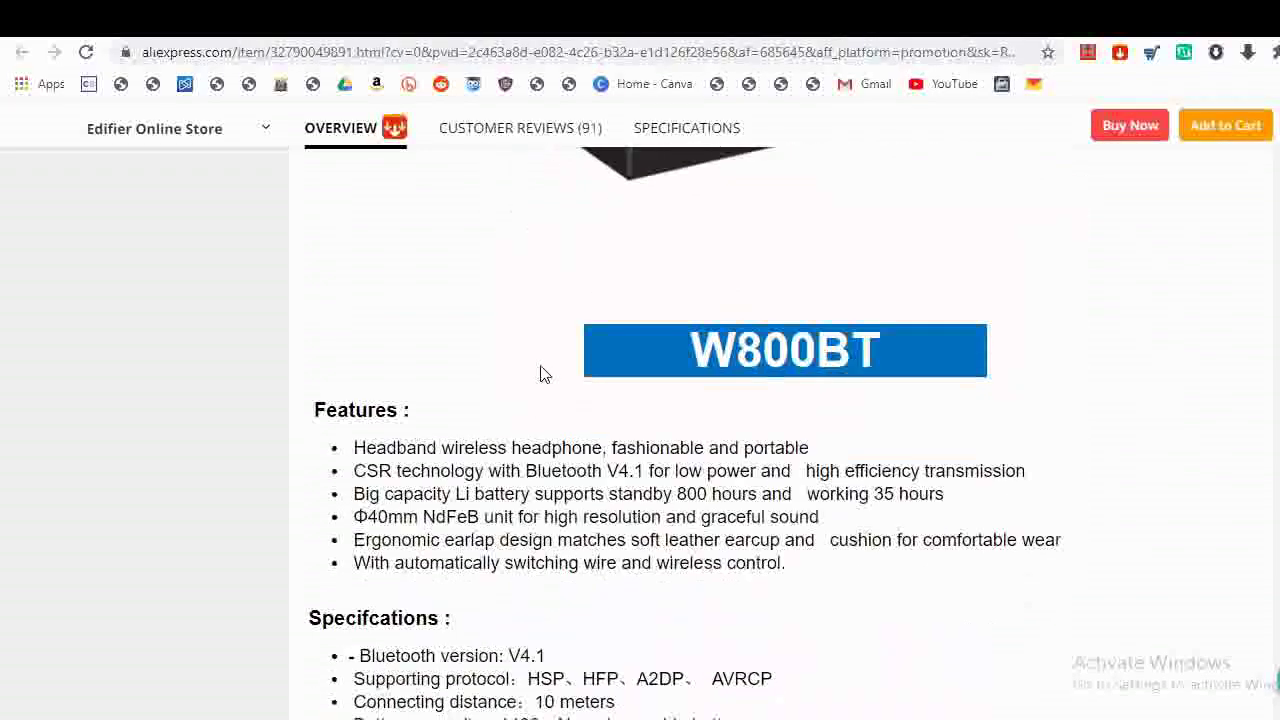
{"action": "scroll", "coordinate": [540, 371], "scroll_direction": "down", "scroll_amount": 12}
{"action": "scroll", "coordinate": [540, 365], "scroll_direction": "down", "scroll_amount": 12}
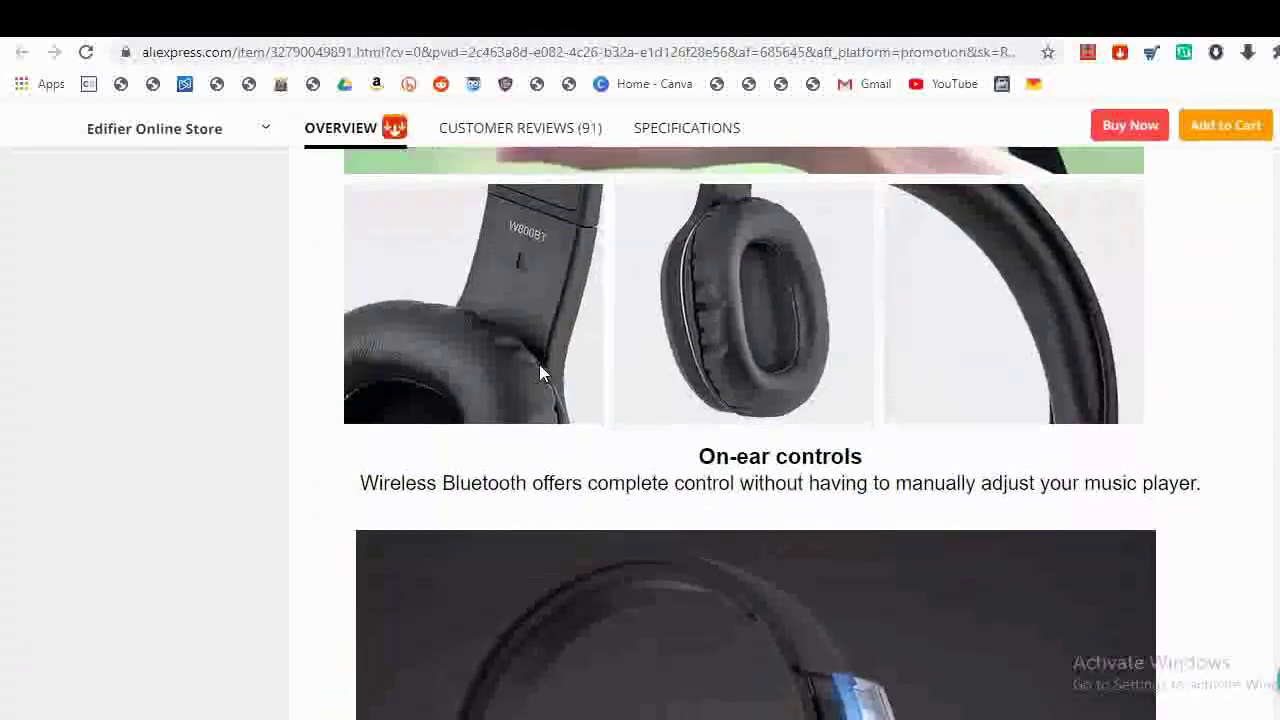
{"action": "scroll", "coordinate": [519, 355], "scroll_direction": "down", "scroll_amount": 15}
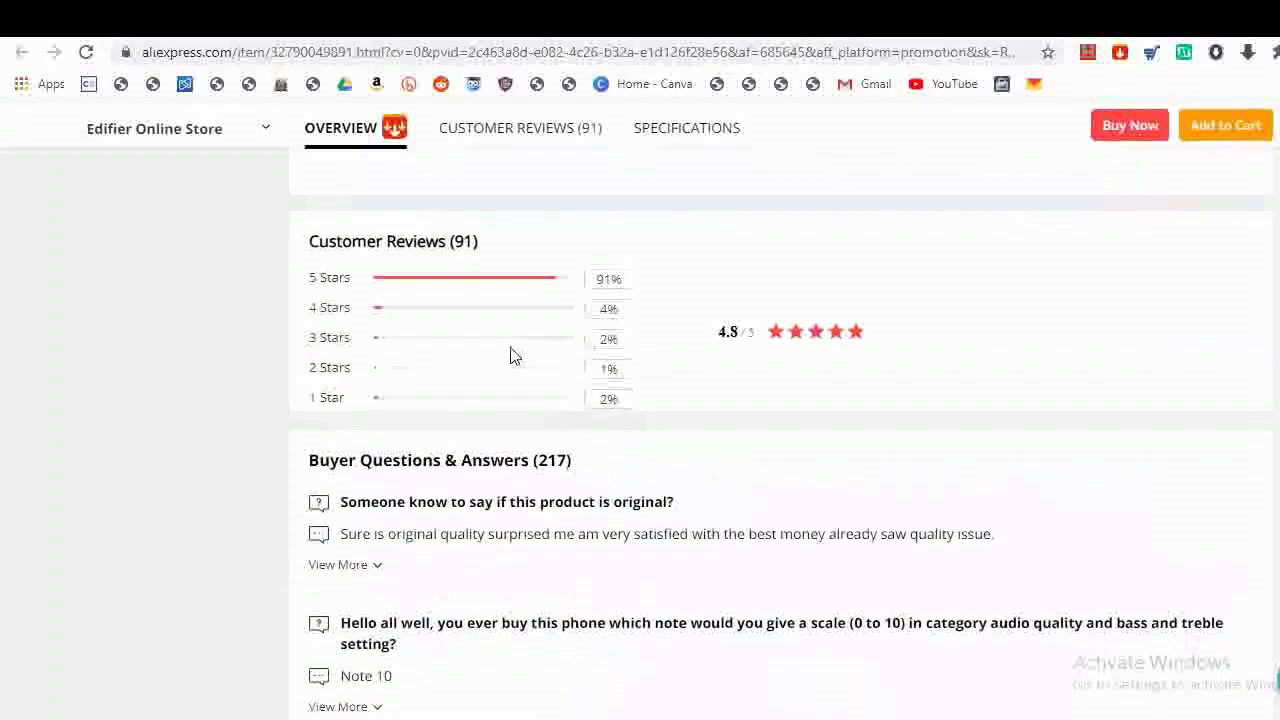
{"action": "scroll", "coordinate": [458, 348], "scroll_direction": "up", "scroll_amount": 15}
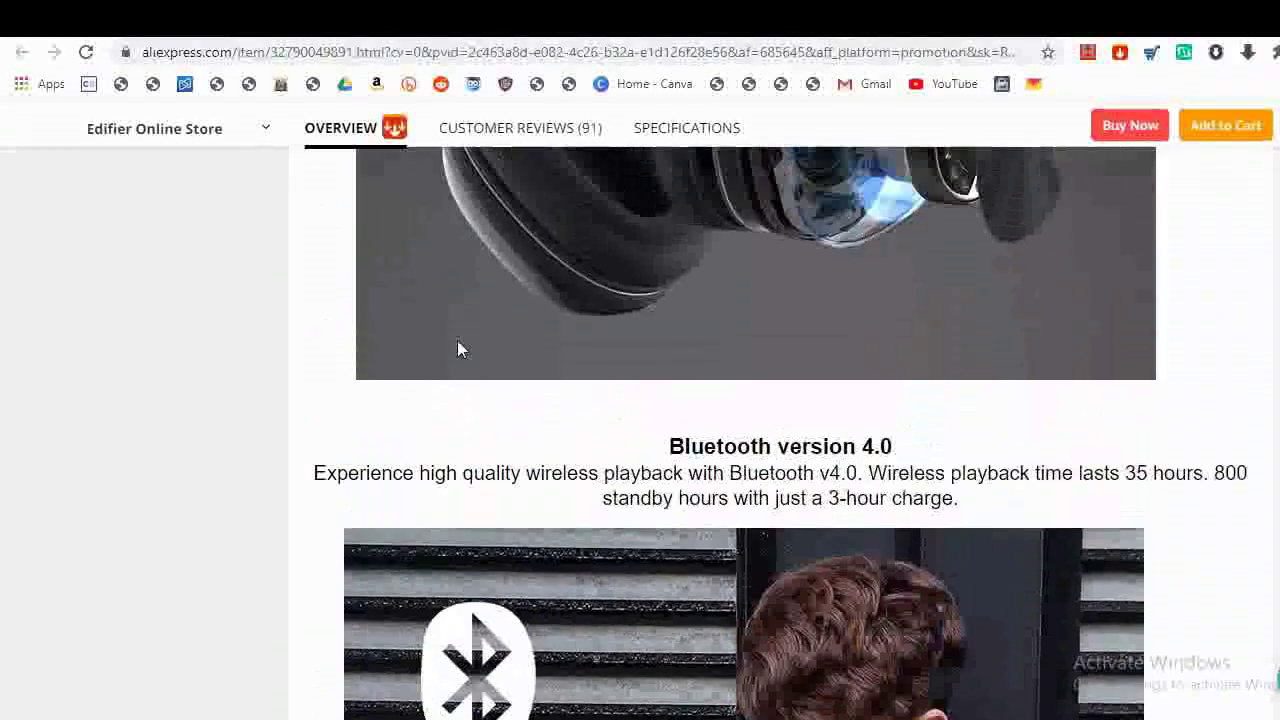
{"action": "scroll", "coordinate": [458, 348], "scroll_direction": "up", "scroll_amount": 15}
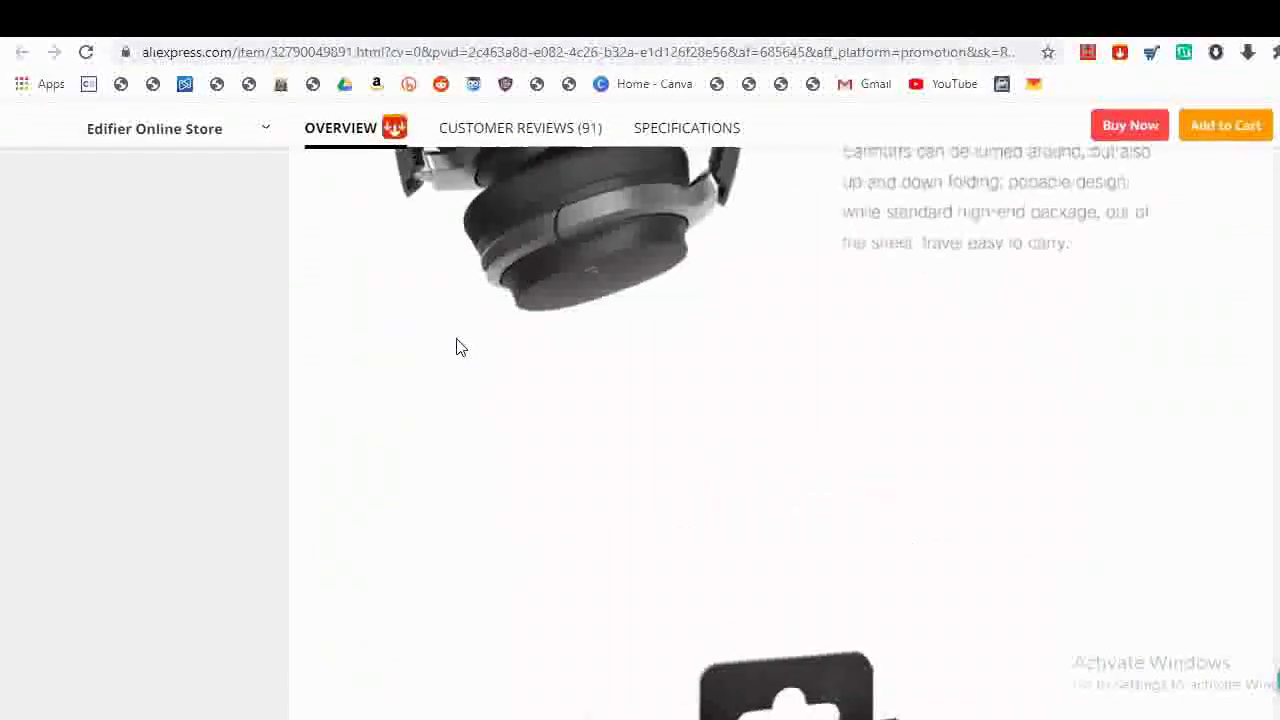
{"action": "scroll", "coordinate": [458, 340], "scroll_direction": "up", "scroll_amount": 15}
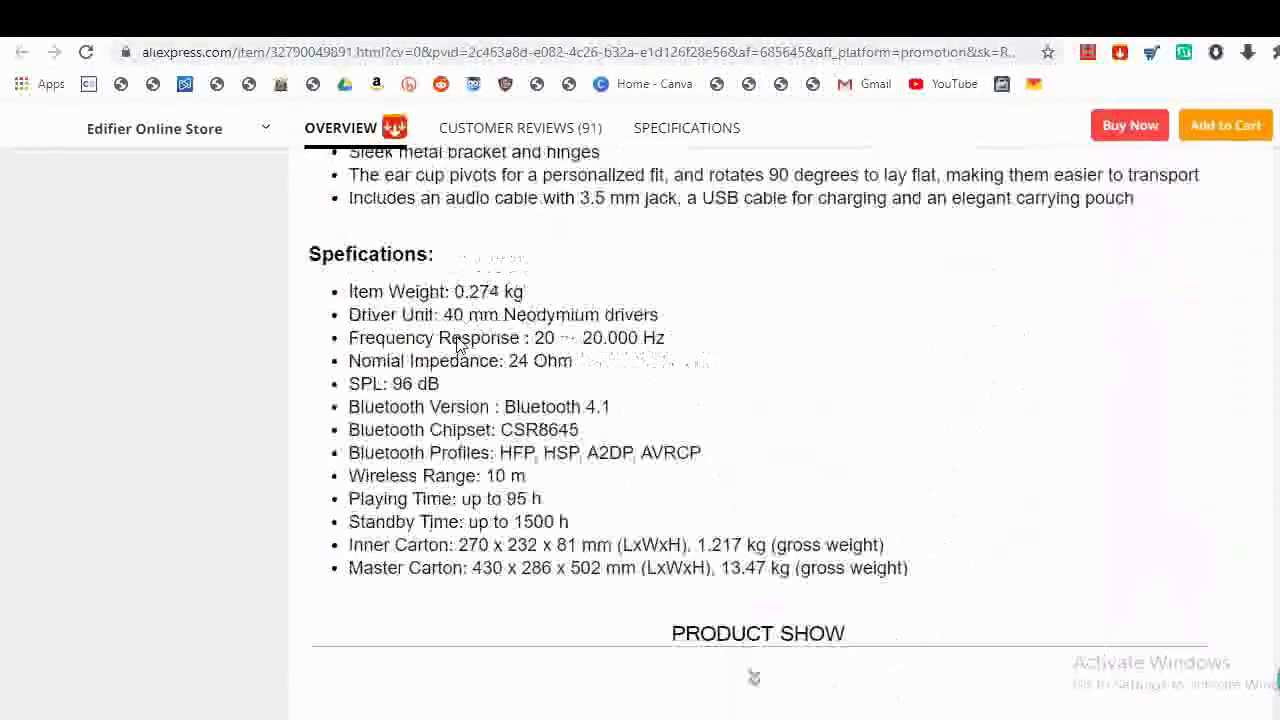
{"action": "scroll", "coordinate": [458, 336], "scroll_direction": "up", "scroll_amount": 15}
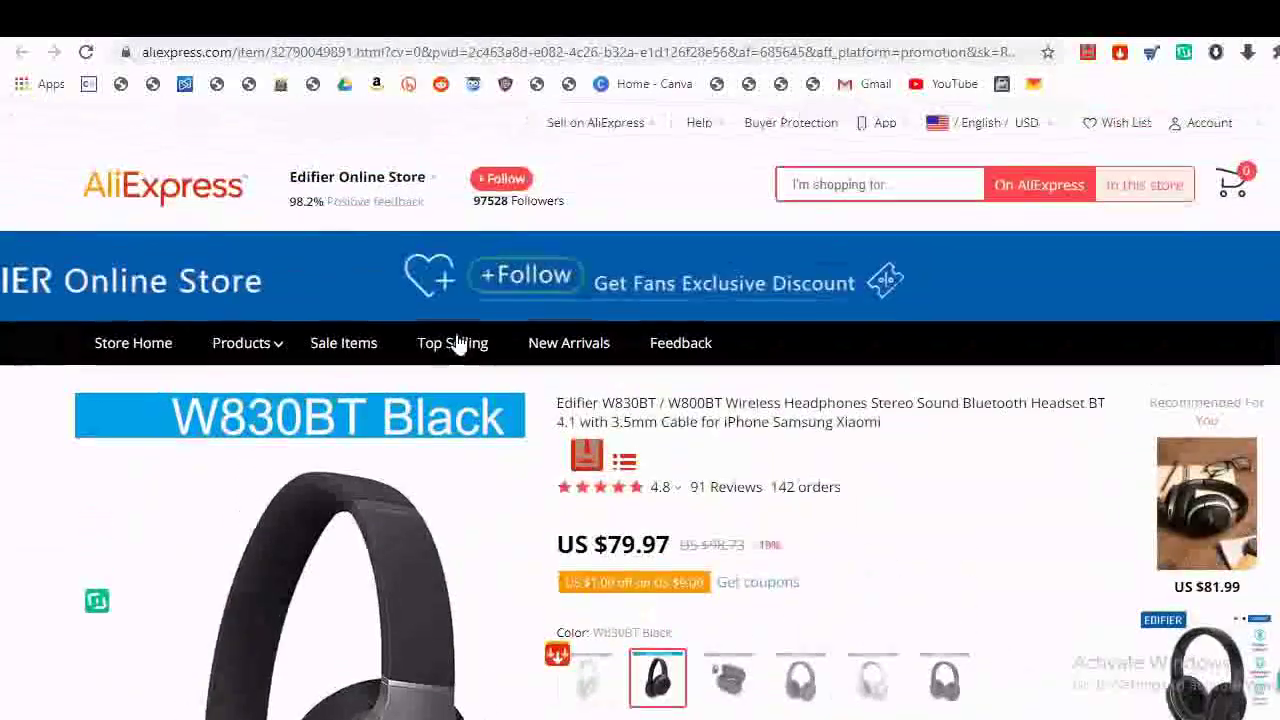
- Copy the Overview content, with its text and images, from the AliExpress page into the eBay listing's Item description
{"action": "scroll", "coordinate": [460, 338], "scroll_direction": "down", "scroll_amount": 5}
{"action": "scroll", "coordinate": [474, 345], "scroll_direction": "down", "scroll_amount": 5}
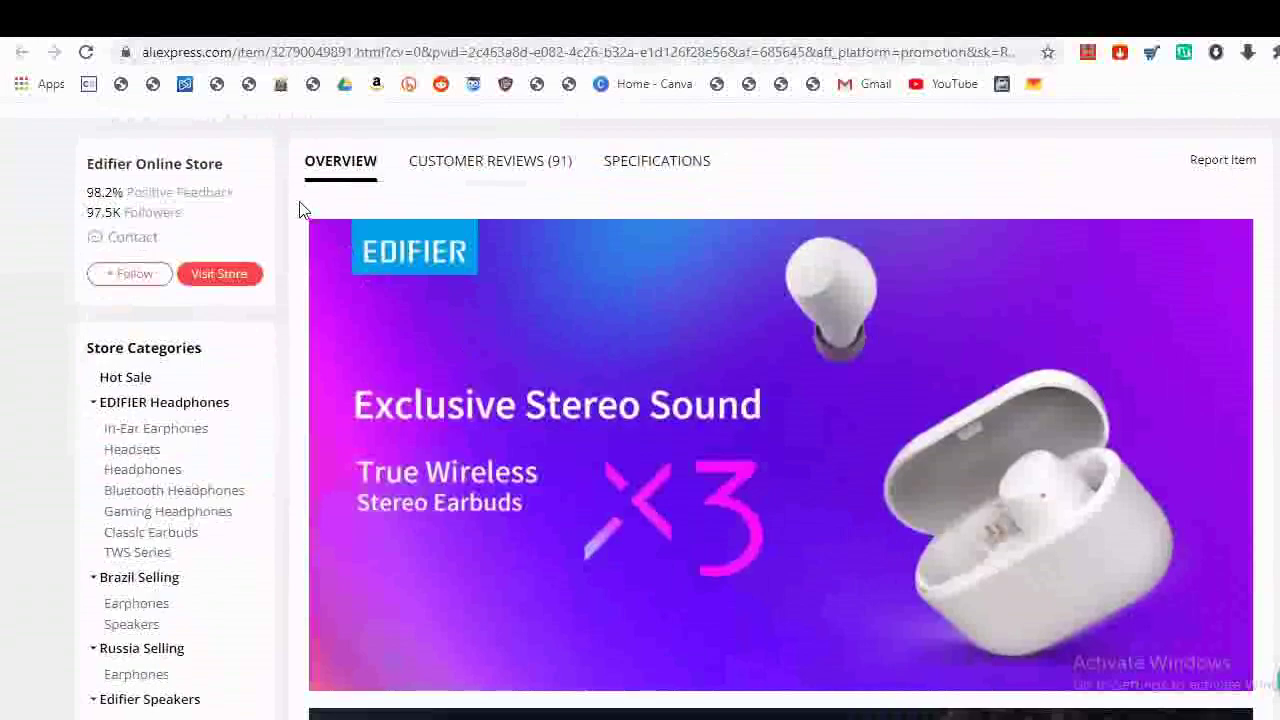
{"action": "scroll", "coordinate": [472, 395], "scroll_direction": "down", "scroll_amount": 10}
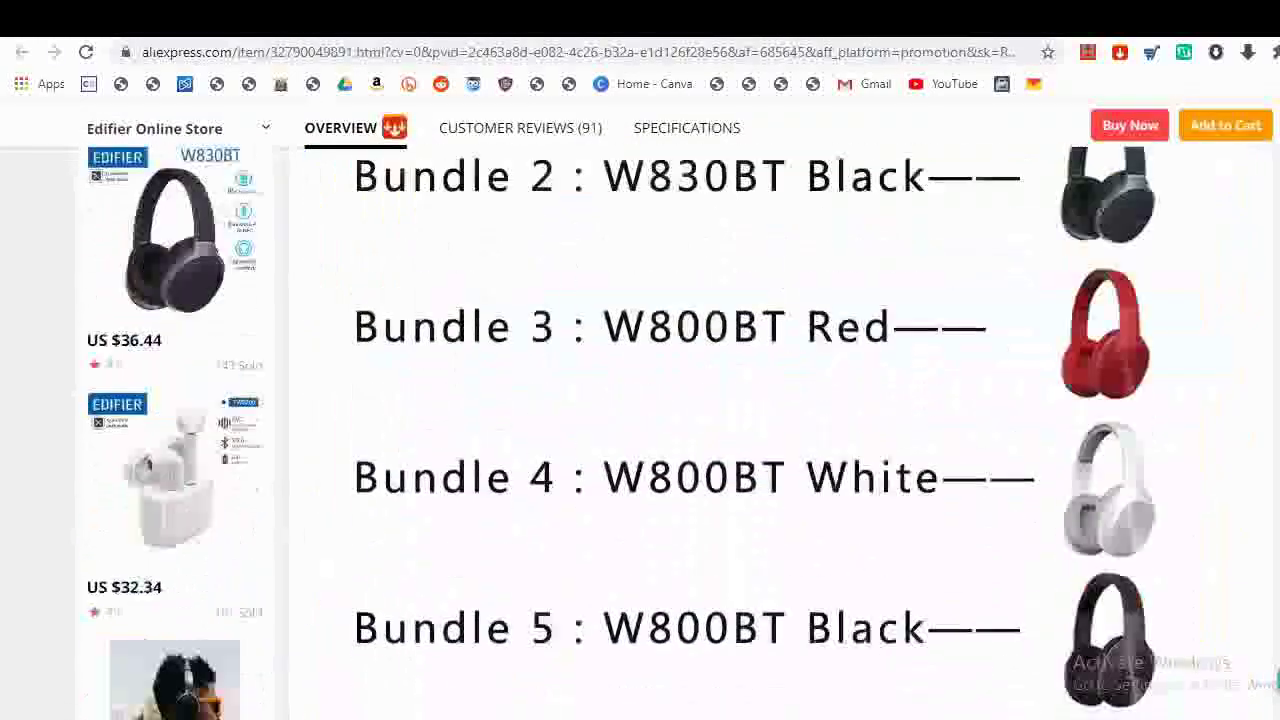
{"action": "scroll", "coordinate": [780, 430], "scroll_direction": "down", "scroll_amount": 15}
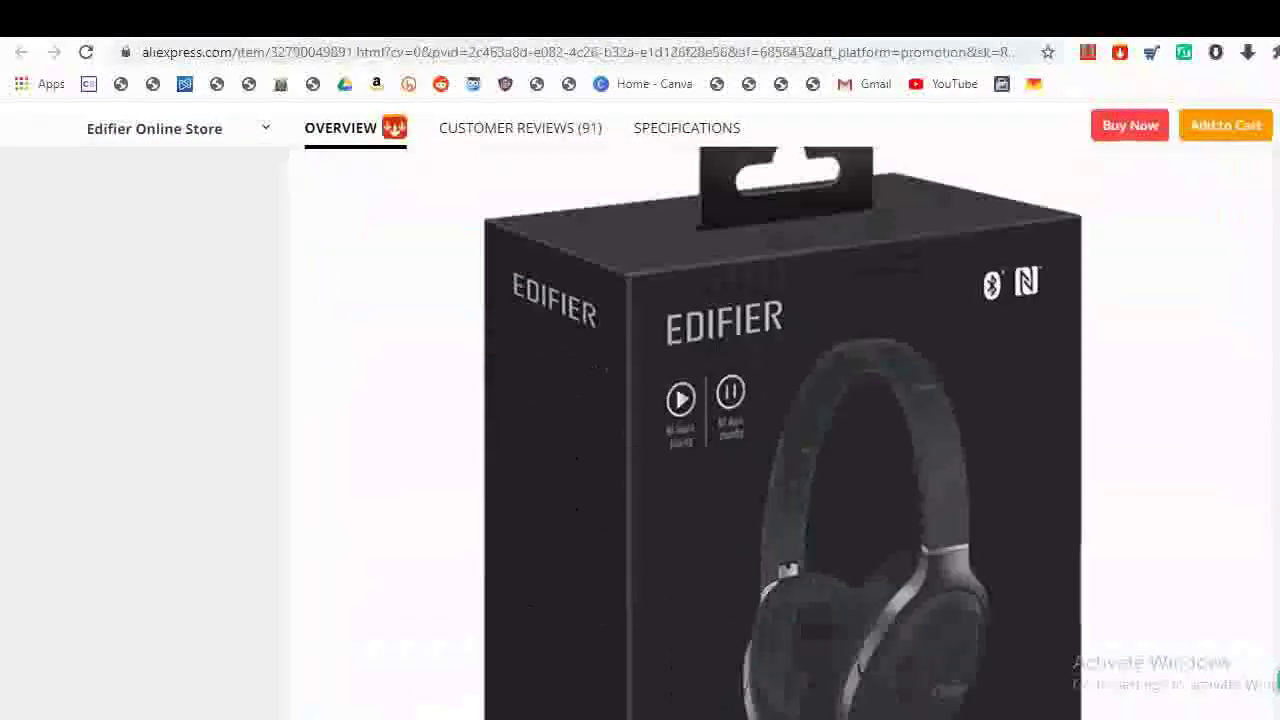
{"action": "scroll", "coordinate": [755, 103], "scroll_direction": "down", "scroll_amount": 20}
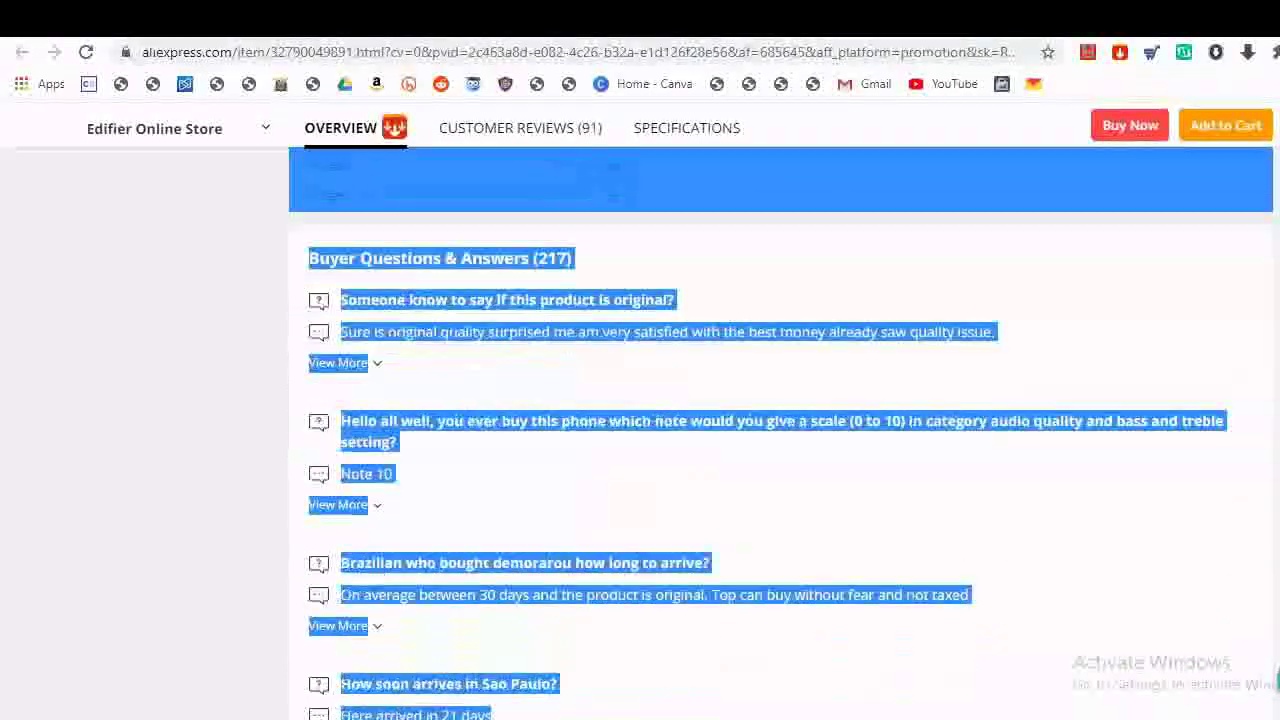
{"action": "scroll", "coordinate": [750, 100], "scroll_direction": "up", "scroll_amount": 15}
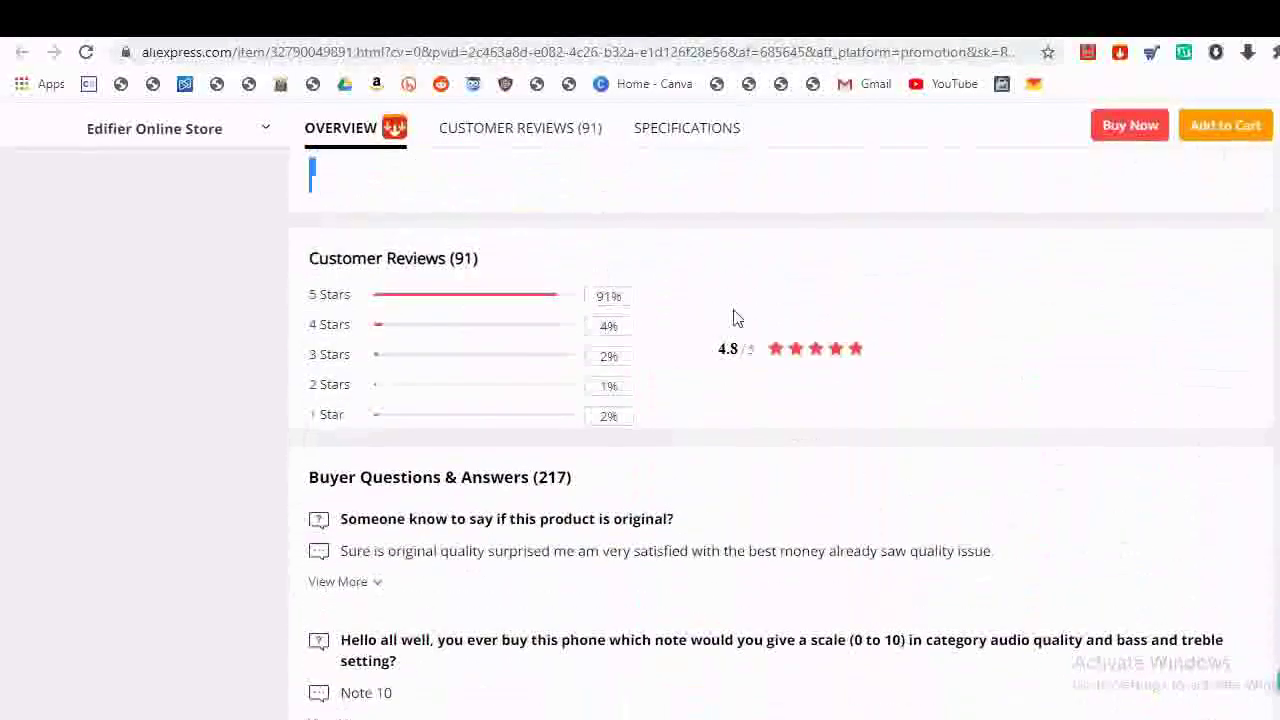
{"action": "scroll", "coordinate": [737, 130], "scroll_direction": "up", "scroll_amount": 5}
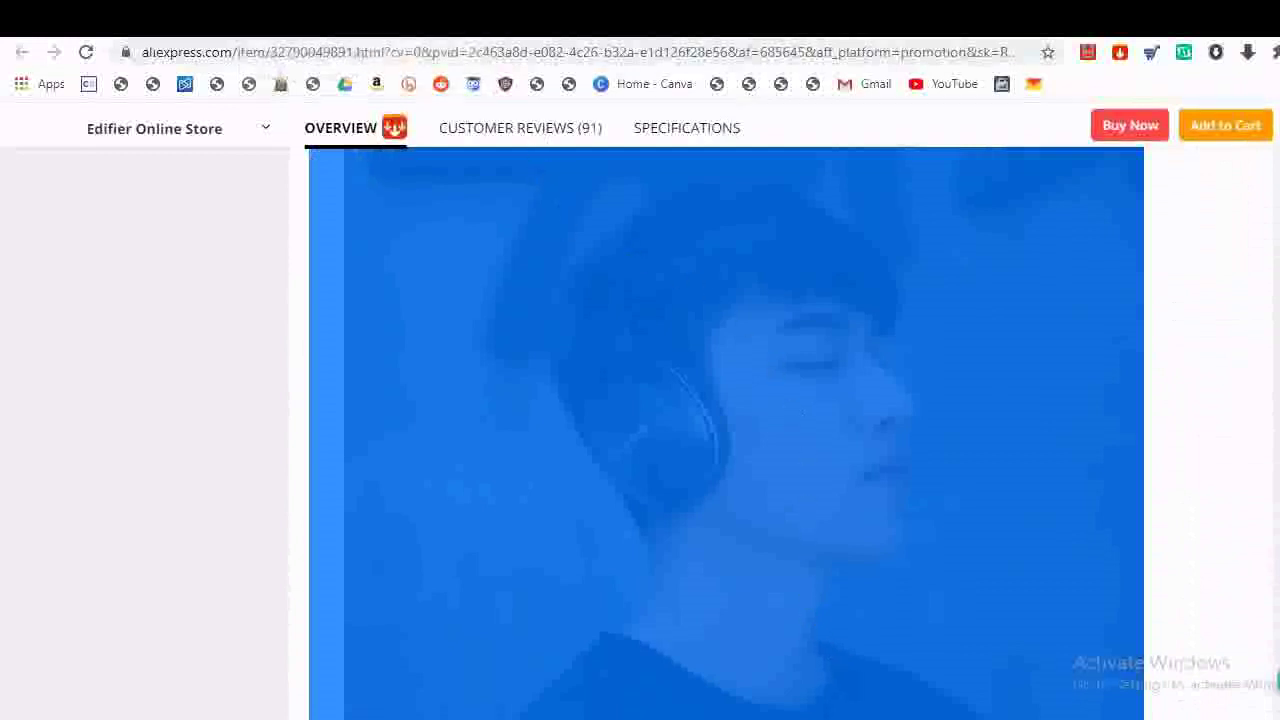
{"action": "key", "text": "ctrl+Tab"}
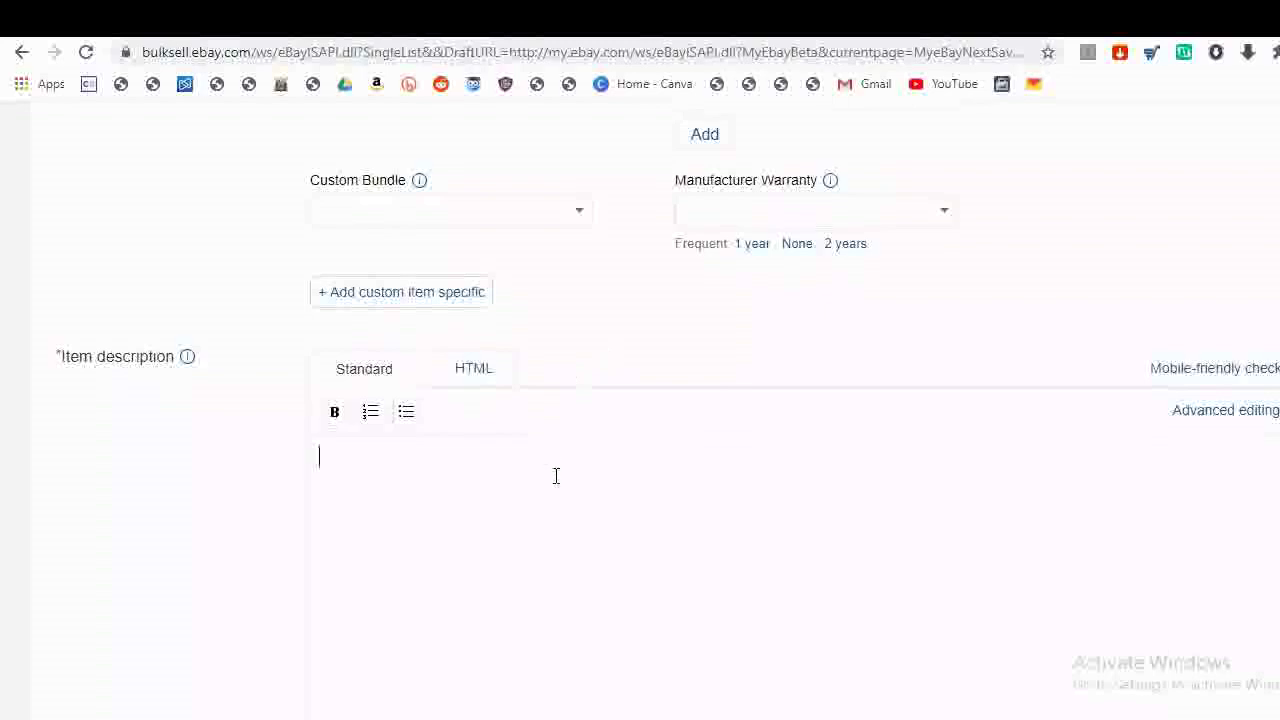
{"action": "key", "text": "ctrl+v"}
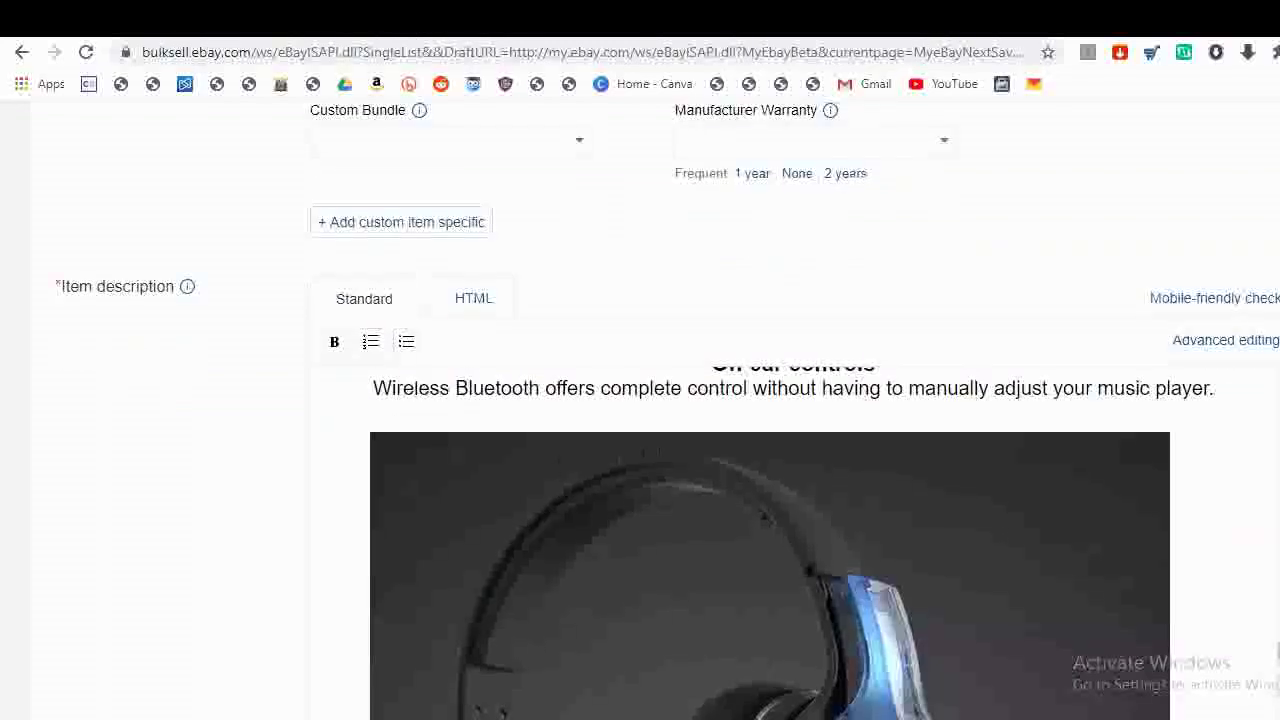
- Check the images and banners pasted into the eBay item description, and look over the Selling details section below it
{"action": "scroll", "coordinate": [659, 453], "scroll_direction": "down", "scroll_amount": 15}
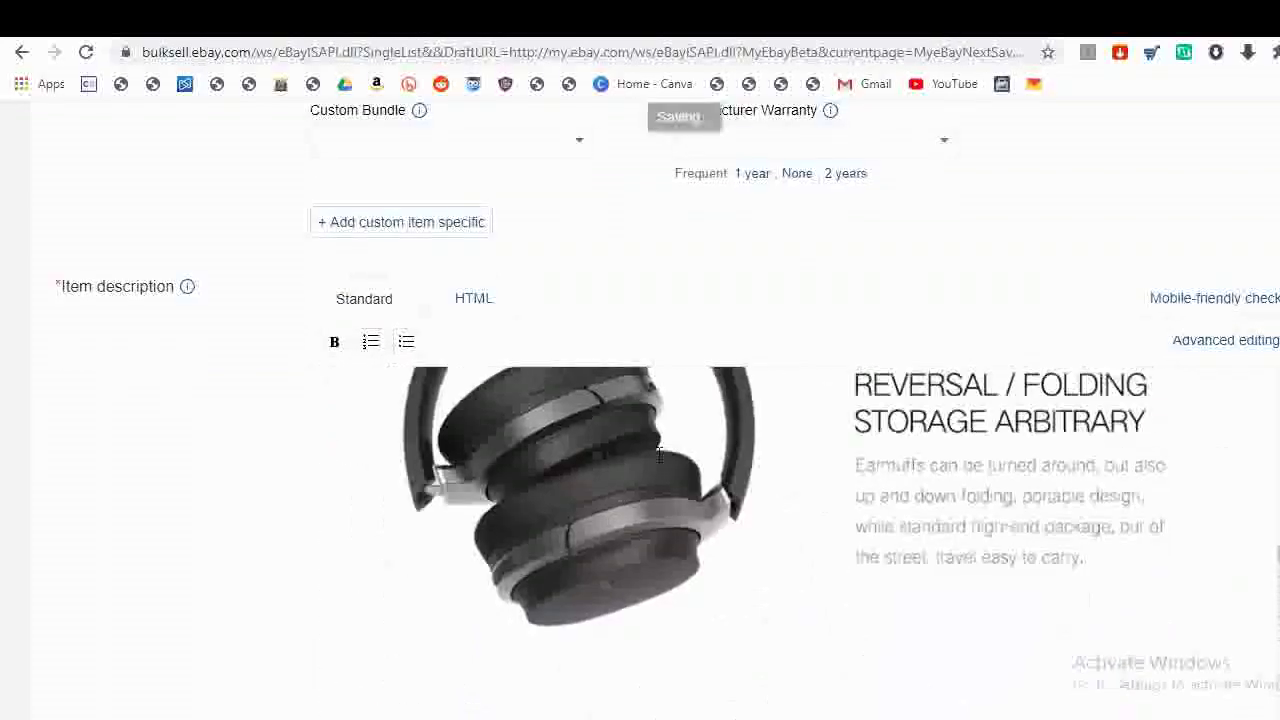
{"action": "scroll", "coordinate": [659, 453], "scroll_direction": "down", "scroll_amount": 8}
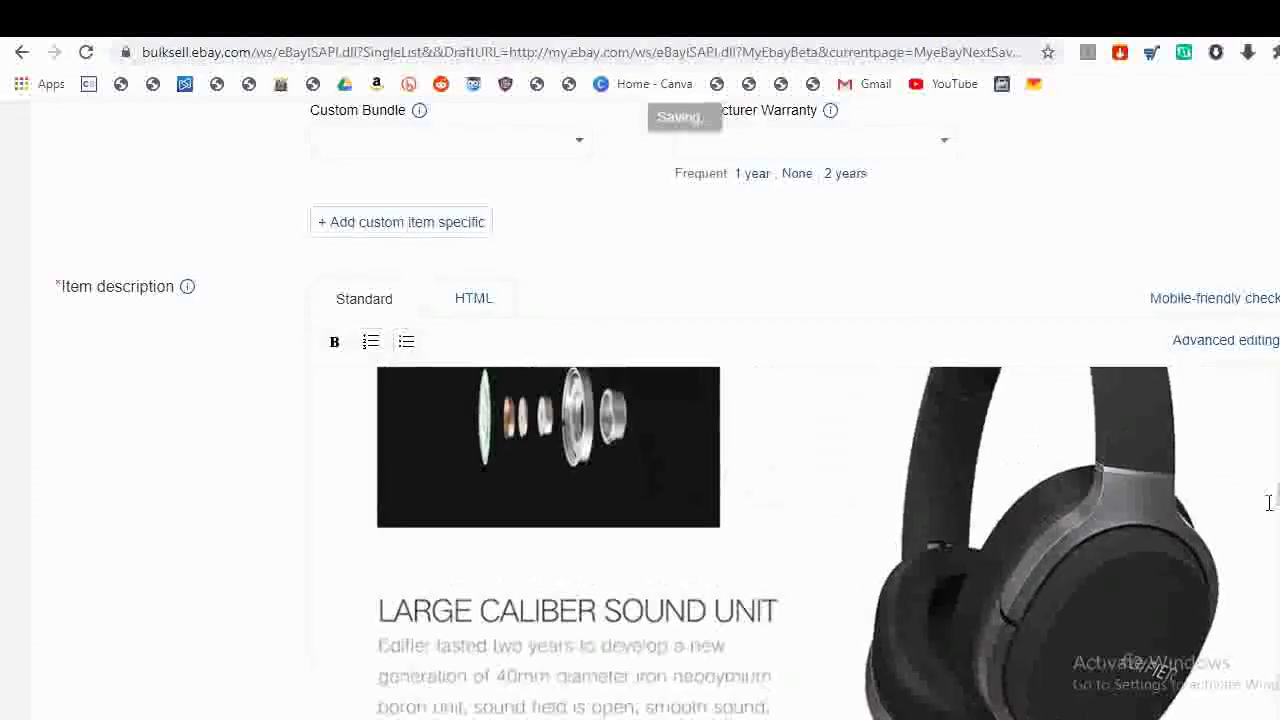
{"action": "scroll", "coordinate": [1278, 500], "scroll_direction": "down", "scroll_amount": 8}
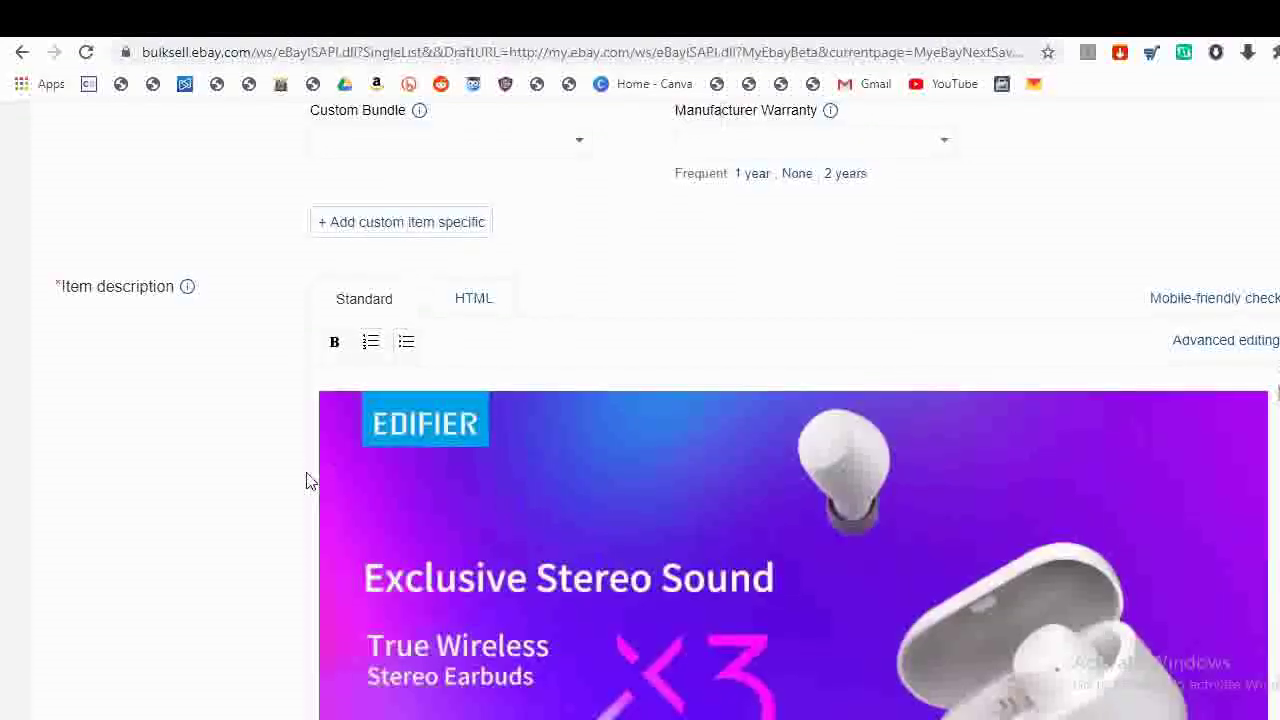
{"action": "scroll", "coordinate": [688, 452], "scroll_direction": "down", "scroll_amount": 3}
{"action": "scroll", "coordinate": [688, 452], "scroll_direction": "down", "scroll_amount": 1}
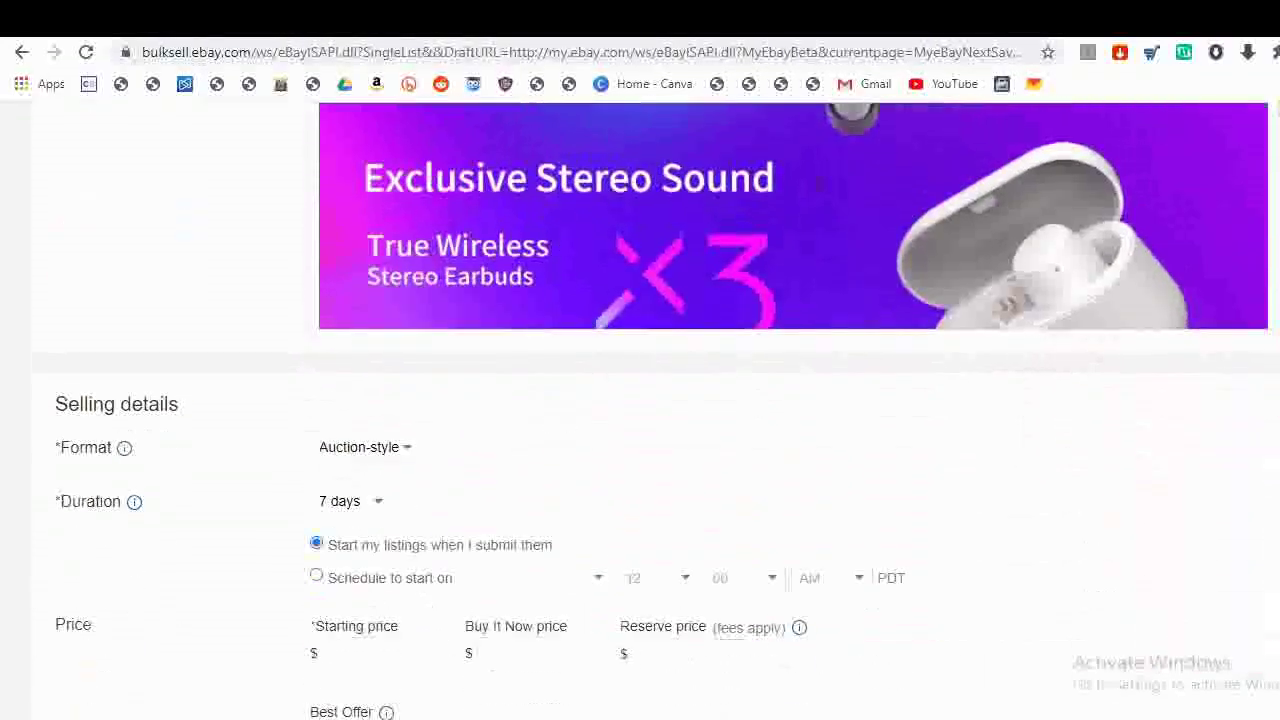
{"action": "scroll", "coordinate": [1205, 315], "scroll_direction": "down", "scroll_amount": 2}
{"action": "scroll", "coordinate": [1205, 315], "scroll_direction": "up", "scroll_amount": 3}
{"action": "scroll", "coordinate": [1203, 349], "scroll_direction": "down", "scroll_amount": 3}
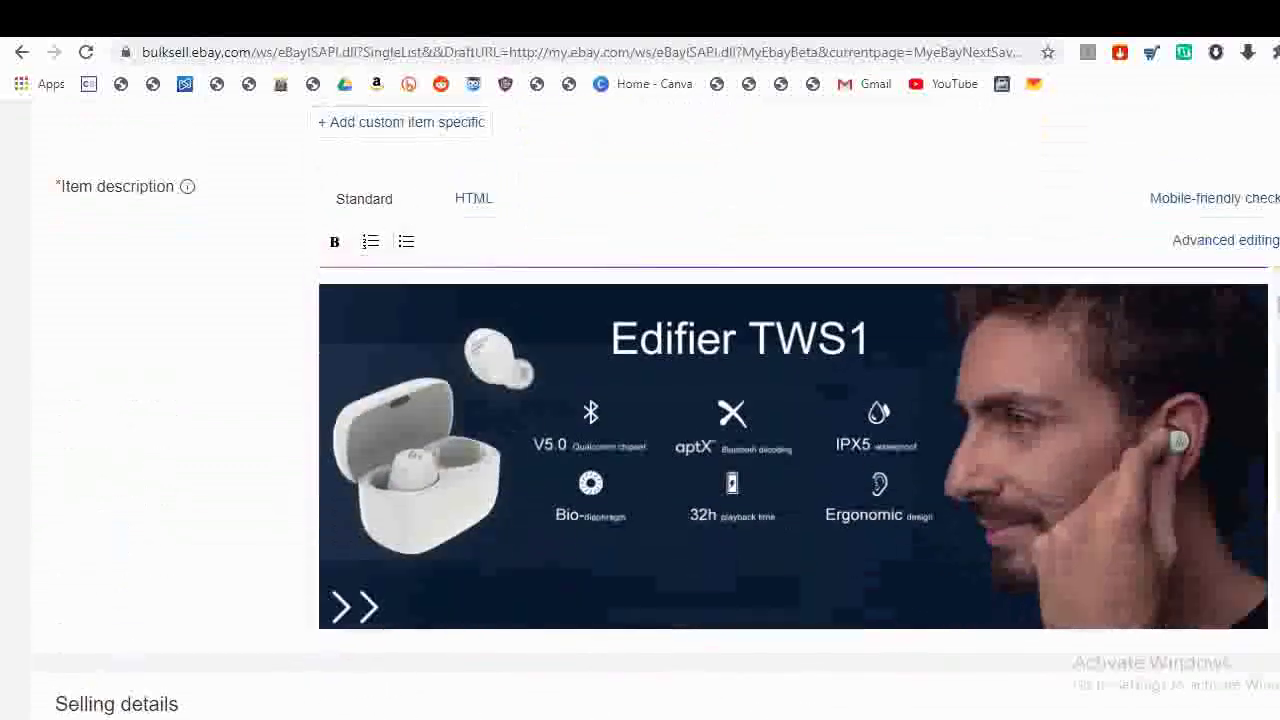
{"action": "scroll", "coordinate": [852, 400], "scroll_direction": "up", "scroll_amount": 5}
- Review the pasted description's W830BT features, specifications, Product Show images and W800BT section in the eBay listing
{"action": "scroll", "coordinate": [1109, 432], "scroll_direction": "down", "scroll_amount": 7}
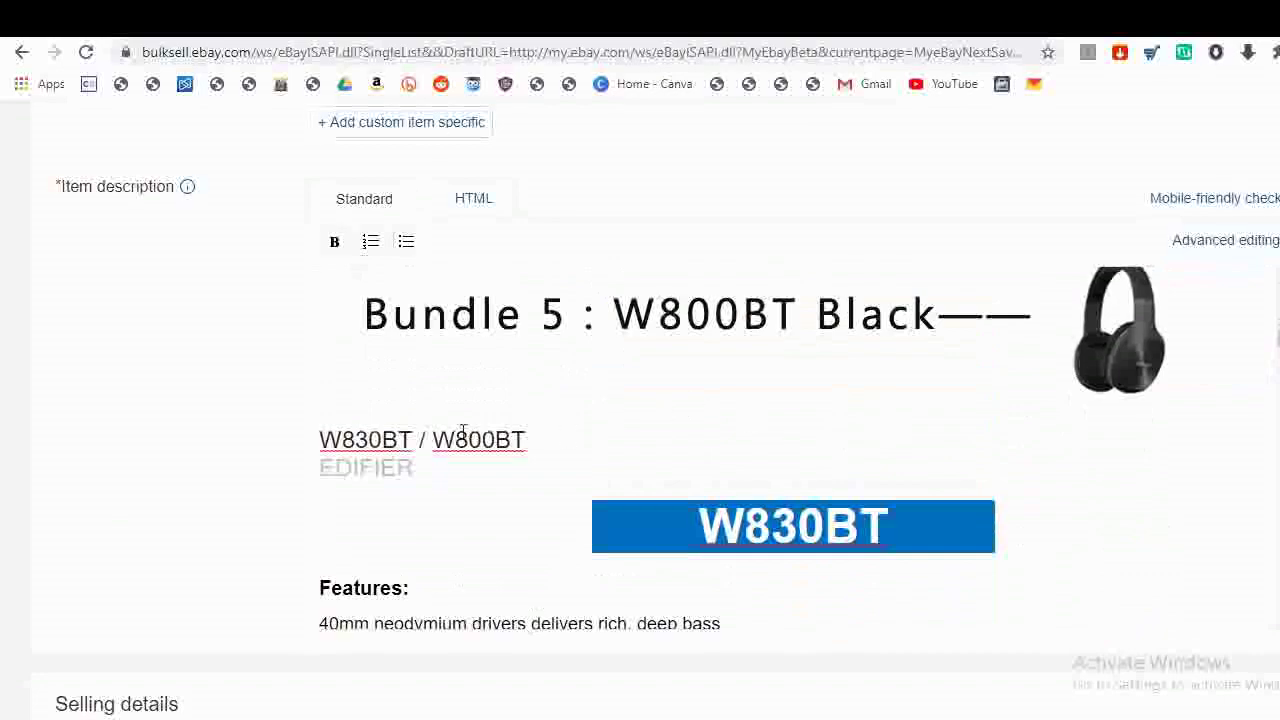
{"action": "scroll", "coordinate": [531, 445], "scroll_direction": "down", "scroll_amount": 5}
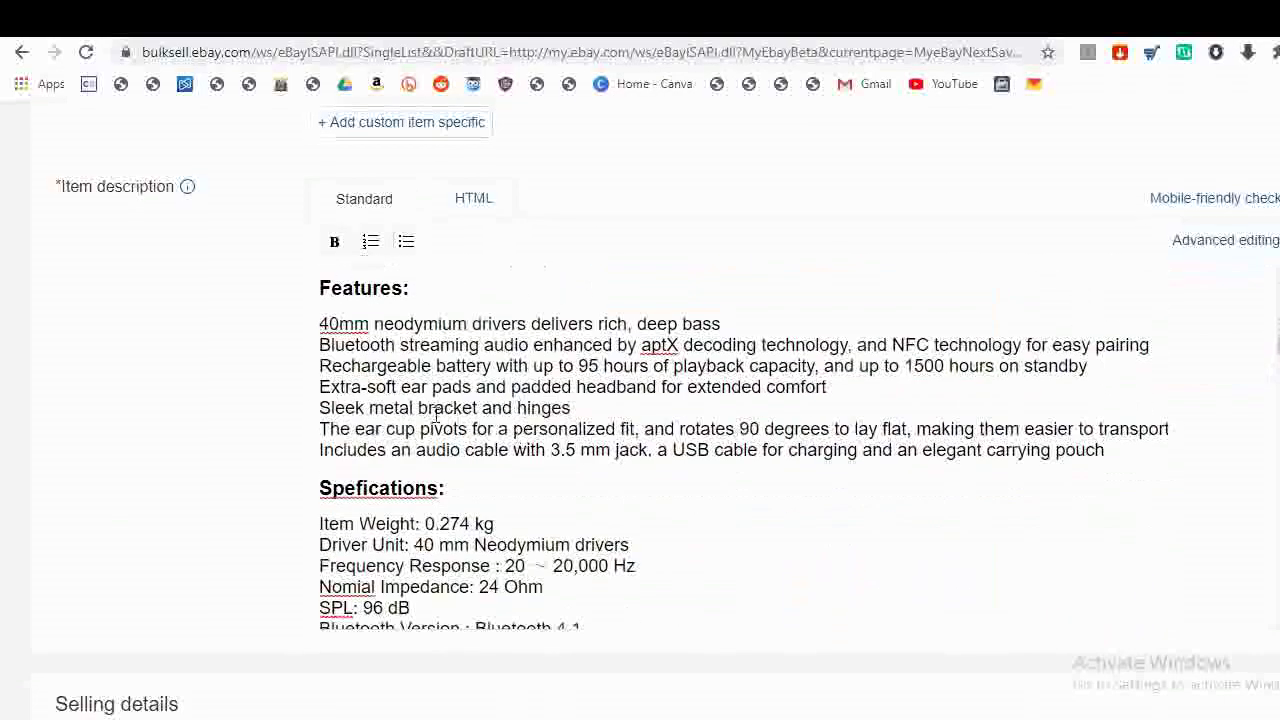
{"action": "scroll", "coordinate": [390, 484], "scroll_direction": "down", "scroll_amount": 3}
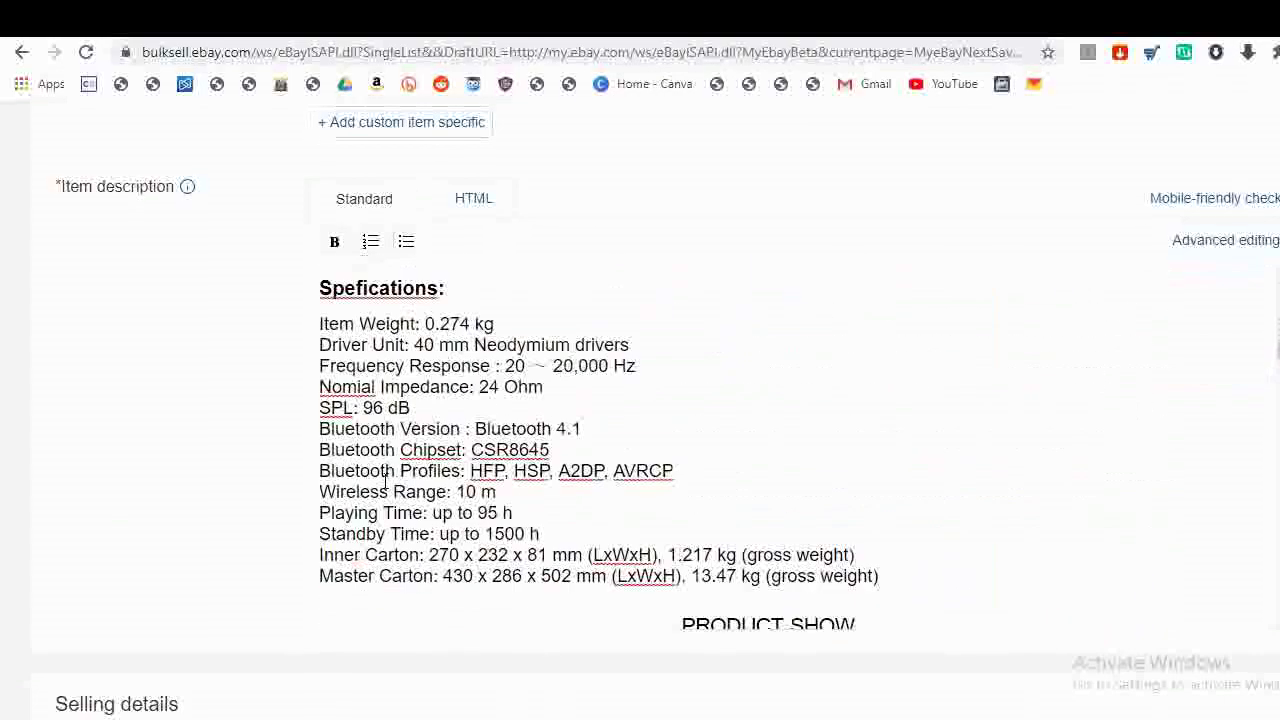
{"action": "scroll", "coordinate": [588, 502], "scroll_direction": "down", "scroll_amount": 3}
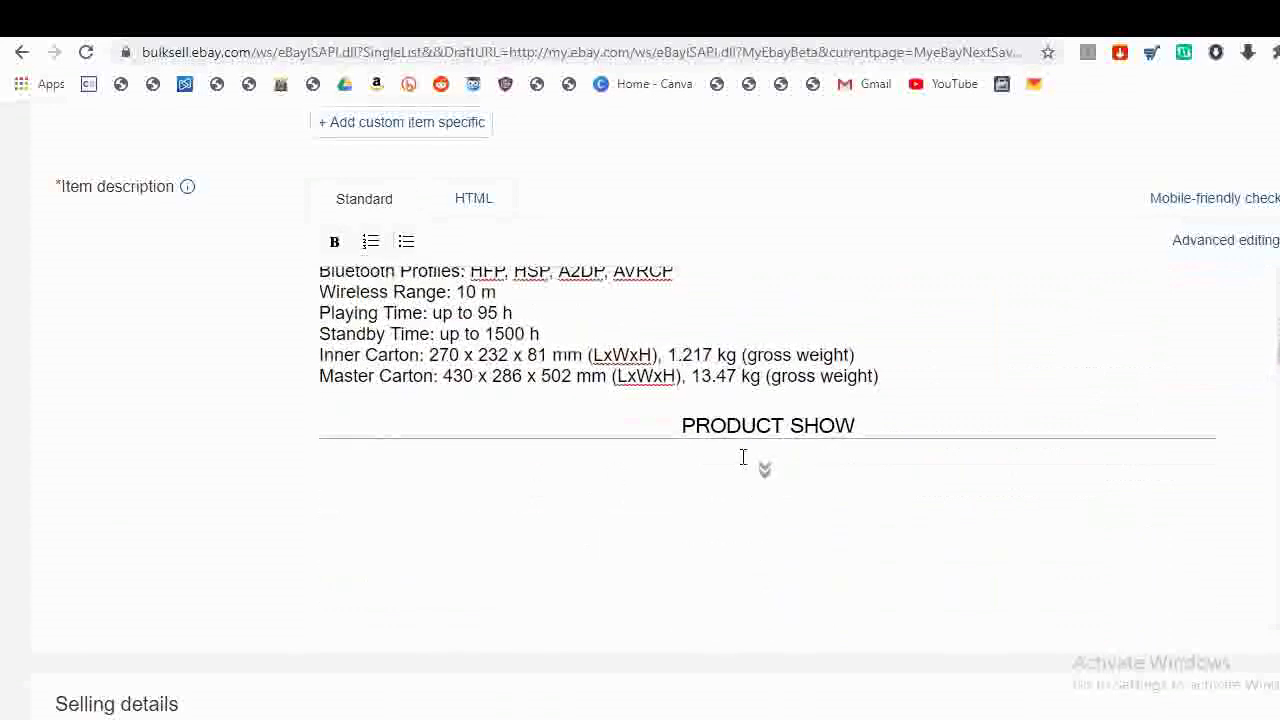
{"action": "scroll", "coordinate": [634, 377], "scroll_direction": "down", "scroll_amount": 8}
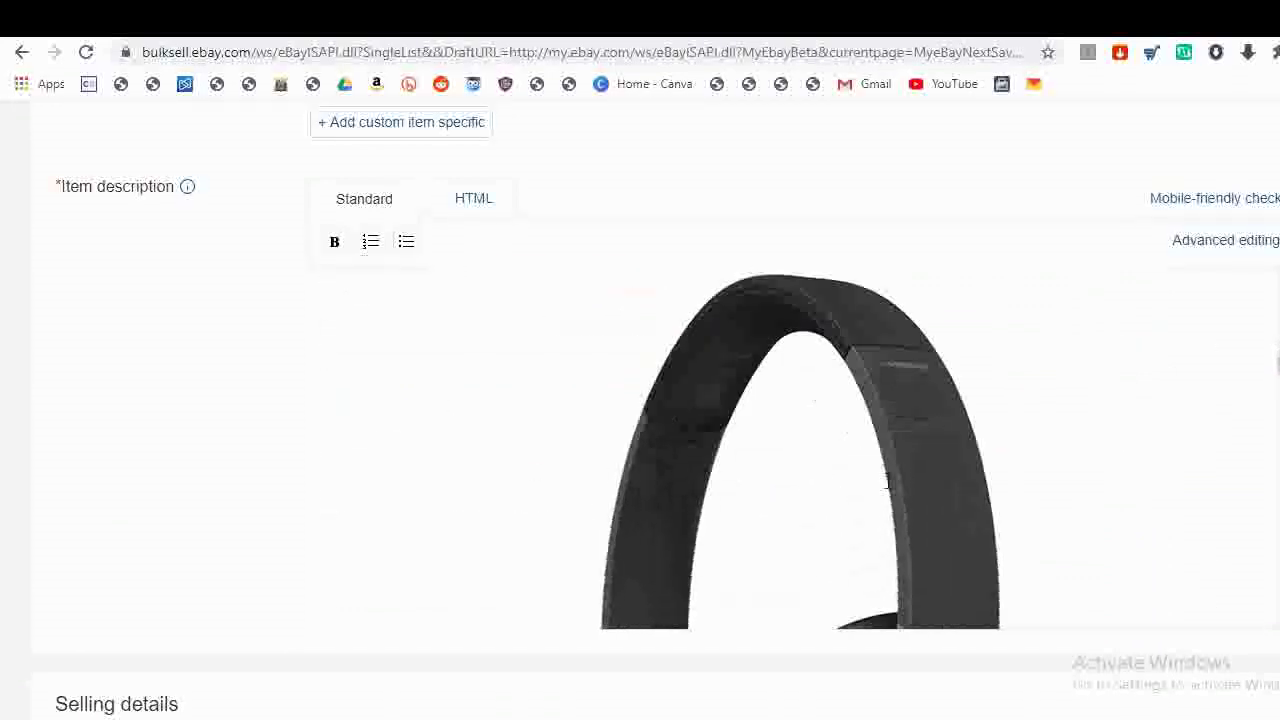
{"action": "scroll", "coordinate": [858, 457], "scroll_direction": "down", "scroll_amount": 10}
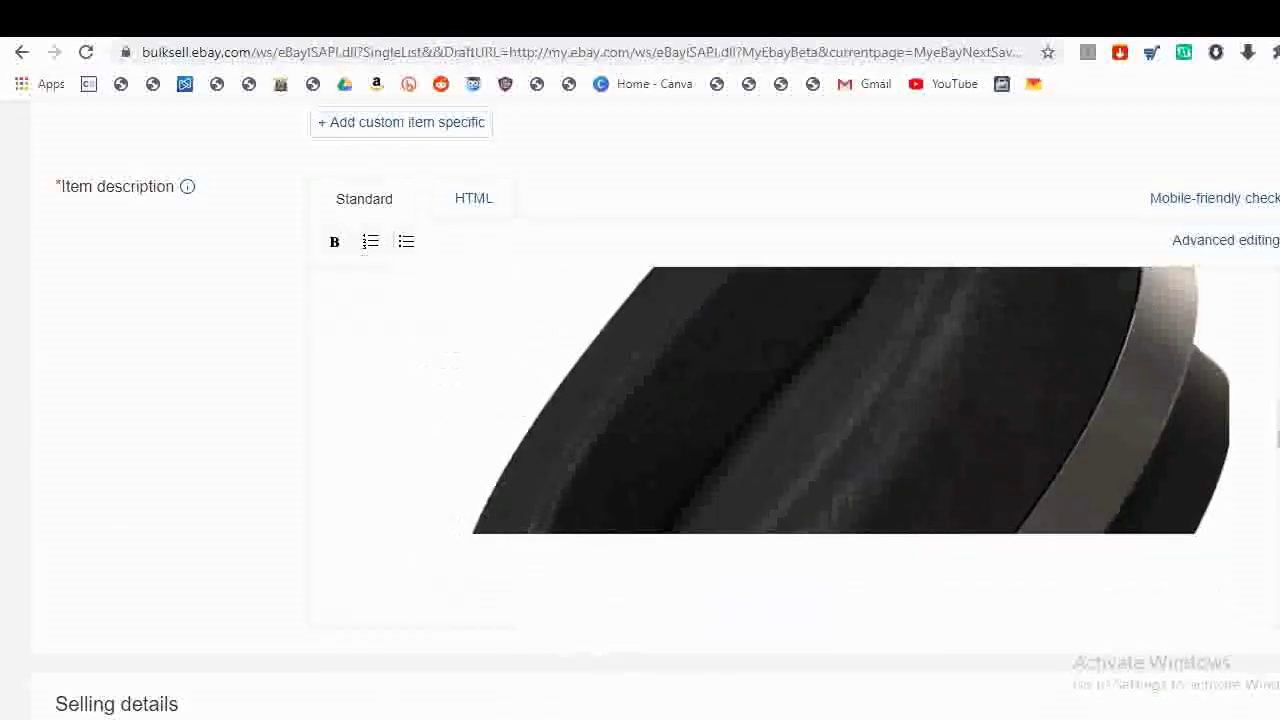
{"action": "scroll", "coordinate": [849, 449], "scroll_direction": "up", "scroll_amount": 15}
{"action": "scroll", "coordinate": [849, 449], "scroll_direction": "down", "scroll_amount": 10}
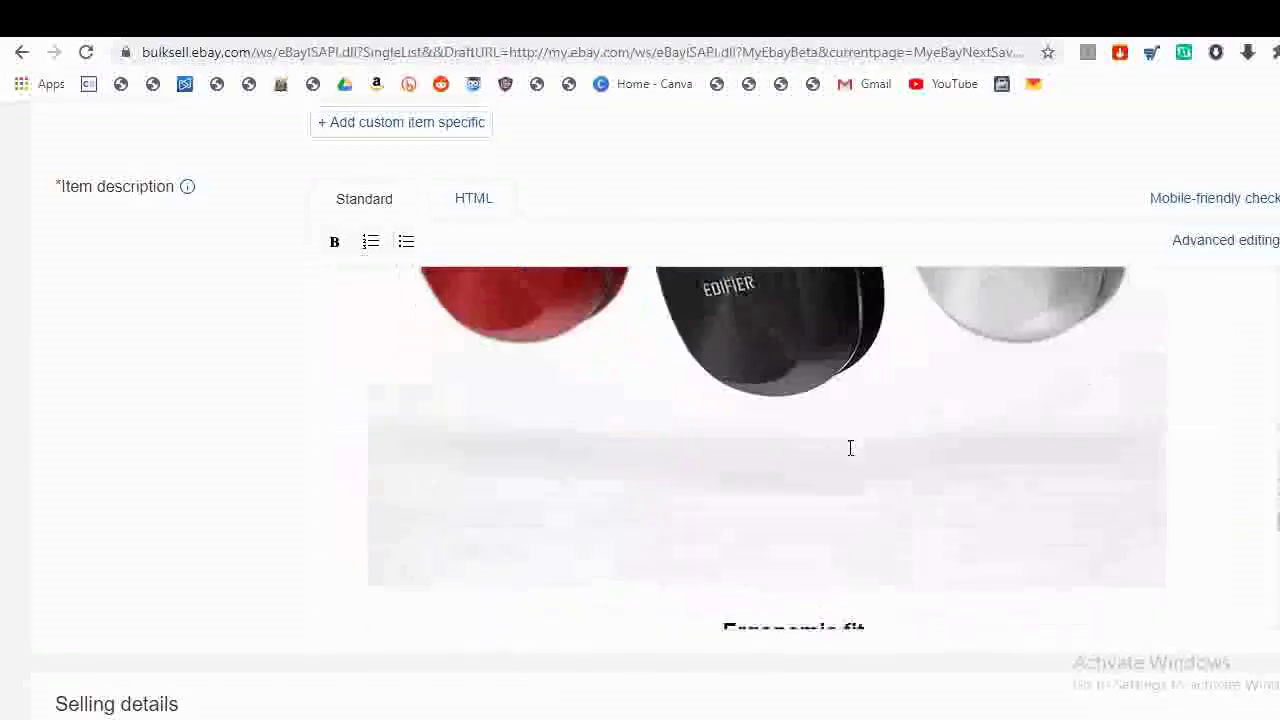
{"action": "scroll", "coordinate": [833, 443], "scroll_direction": "down", "scroll_amount": 10}
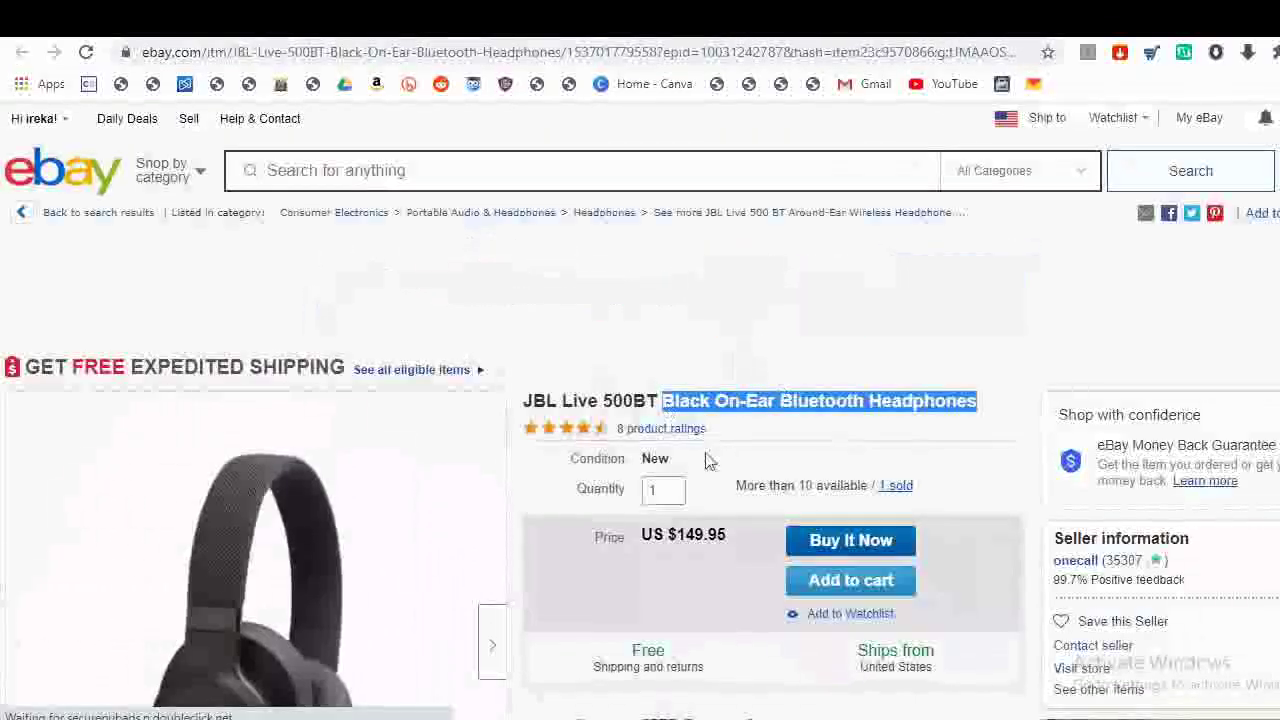
- Examine the item specifics and Product Description of the competing JBL Live 500BT eBay listing as a reference
{"action": "scroll", "coordinate": [706, 457], "scroll_direction": "down", "scroll_amount": 8}
{"action": "scroll", "coordinate": [554, 334], "scroll_direction": "down", "scroll_amount": 9}
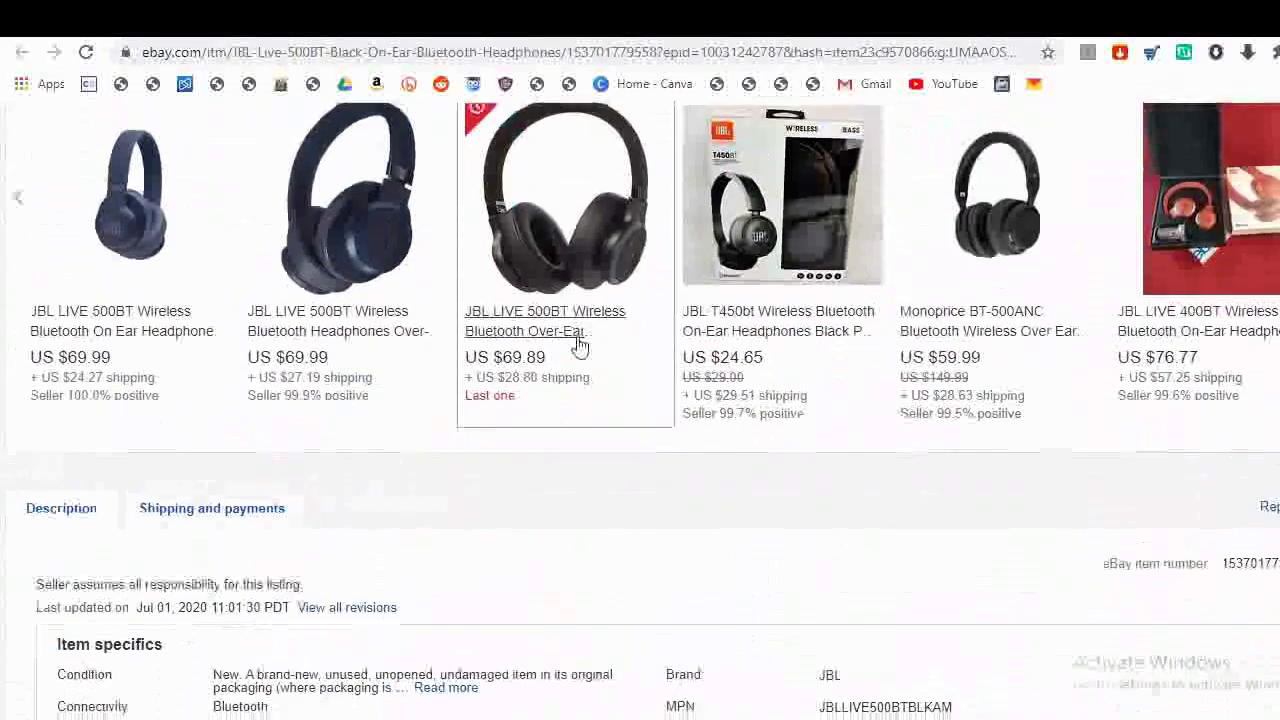
{"action": "scroll", "coordinate": [598, 378], "scroll_direction": "down", "scroll_amount": 3}
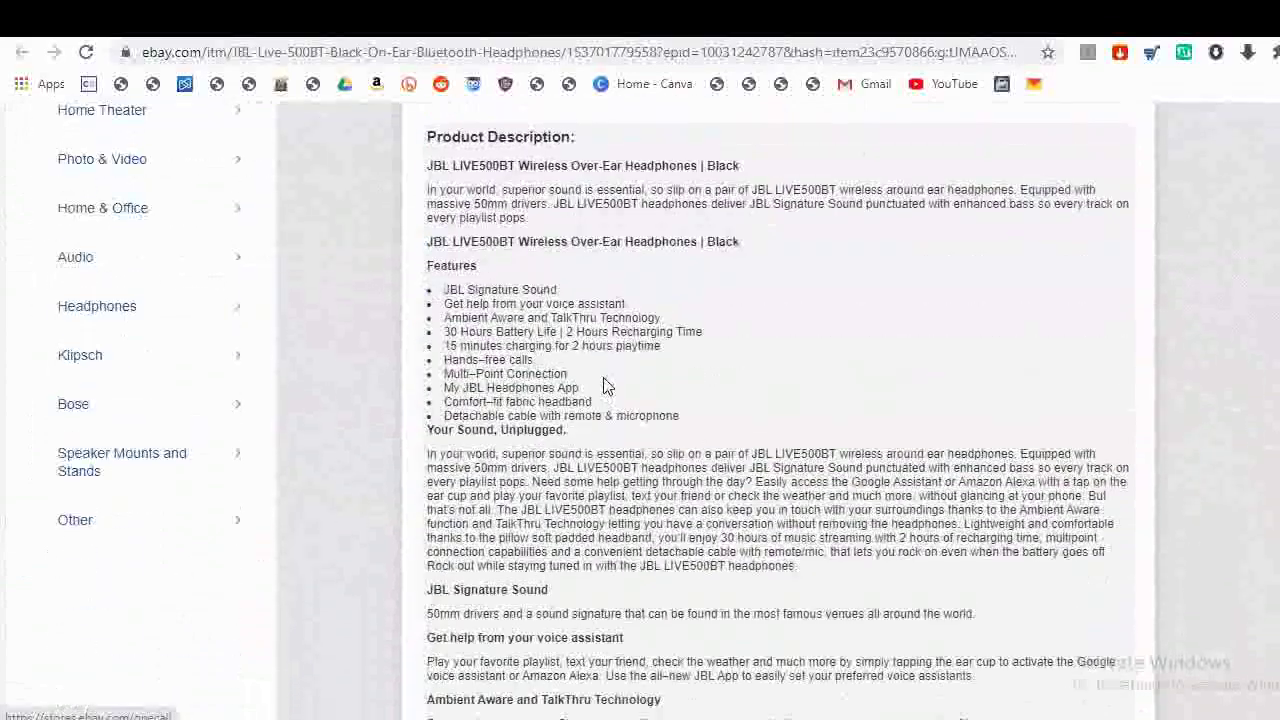
- Read the rest of the JBL Live 500BT listing's description, including its shipping, payment, returns and customer service sections
{"action": "scroll", "coordinate": [603, 383], "scroll_direction": "up", "scroll_amount": 2}
{"action": "scroll", "coordinate": [600, 380], "scroll_direction": "down", "scroll_amount": 15}
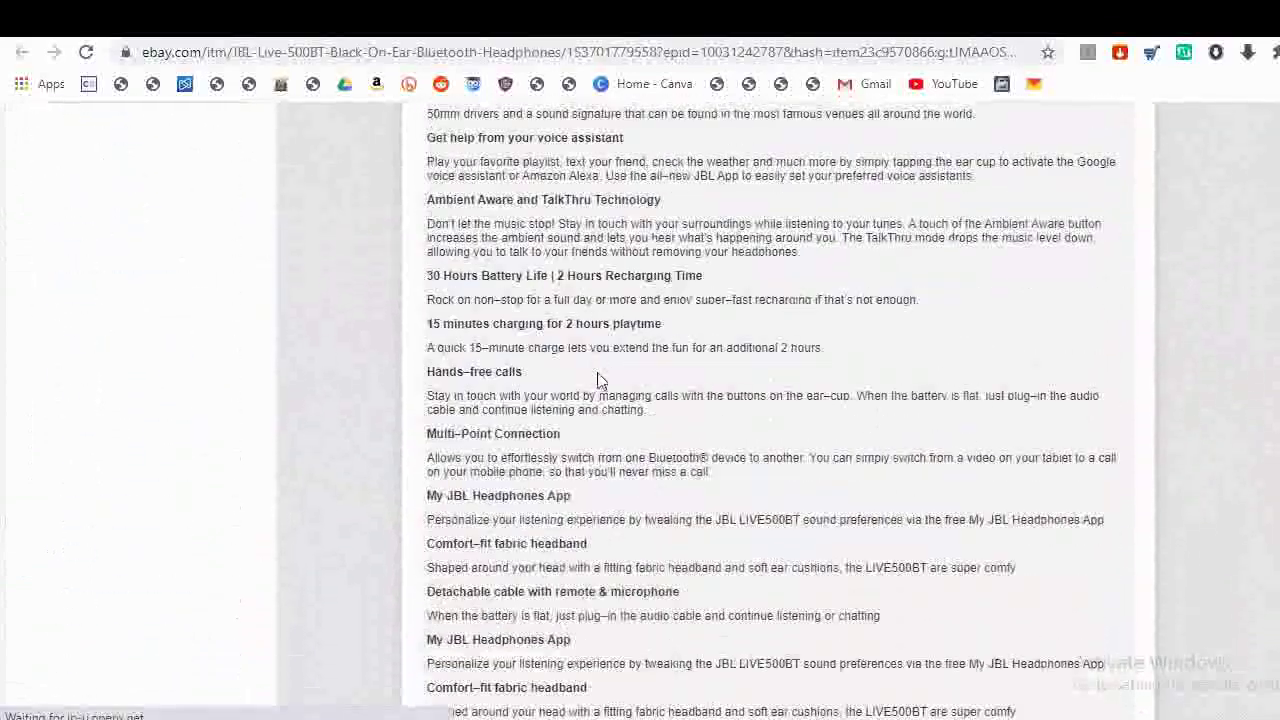
{"action": "scroll", "coordinate": [596, 380], "scroll_direction": "down", "scroll_amount": 4}
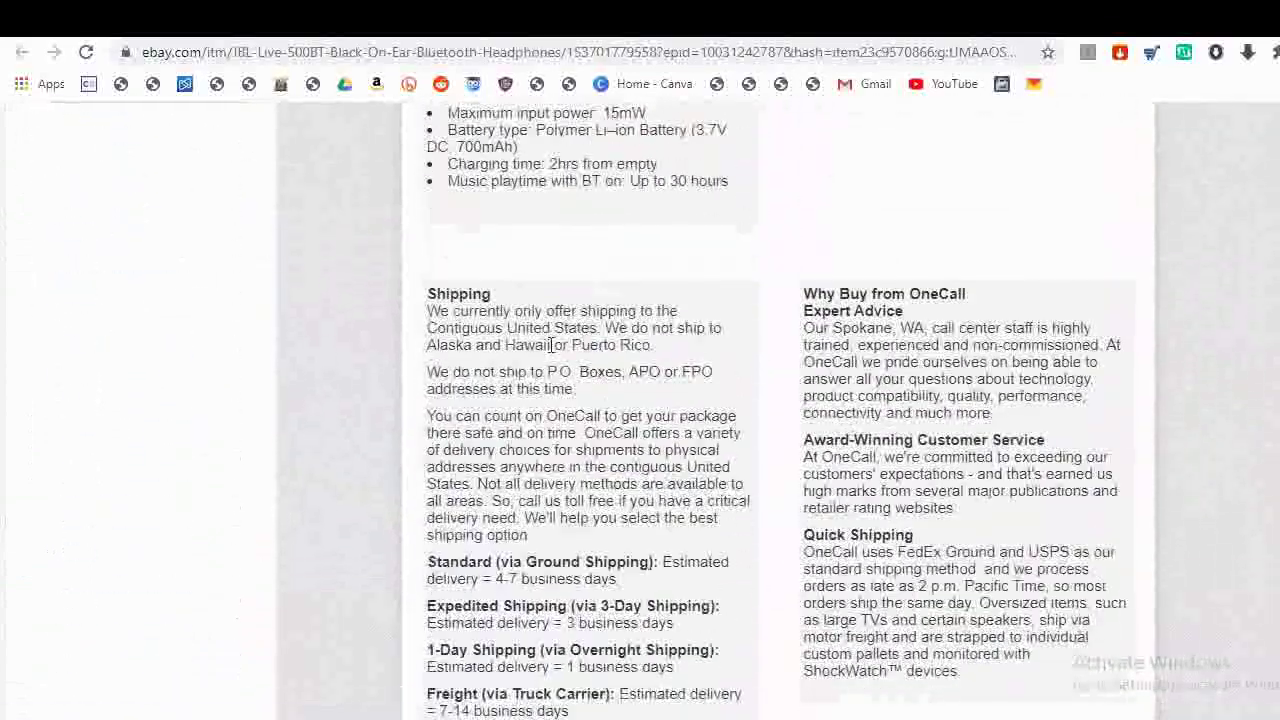
{"action": "scroll", "coordinate": [755, 322], "scroll_direction": "down", "scroll_amount": 6}
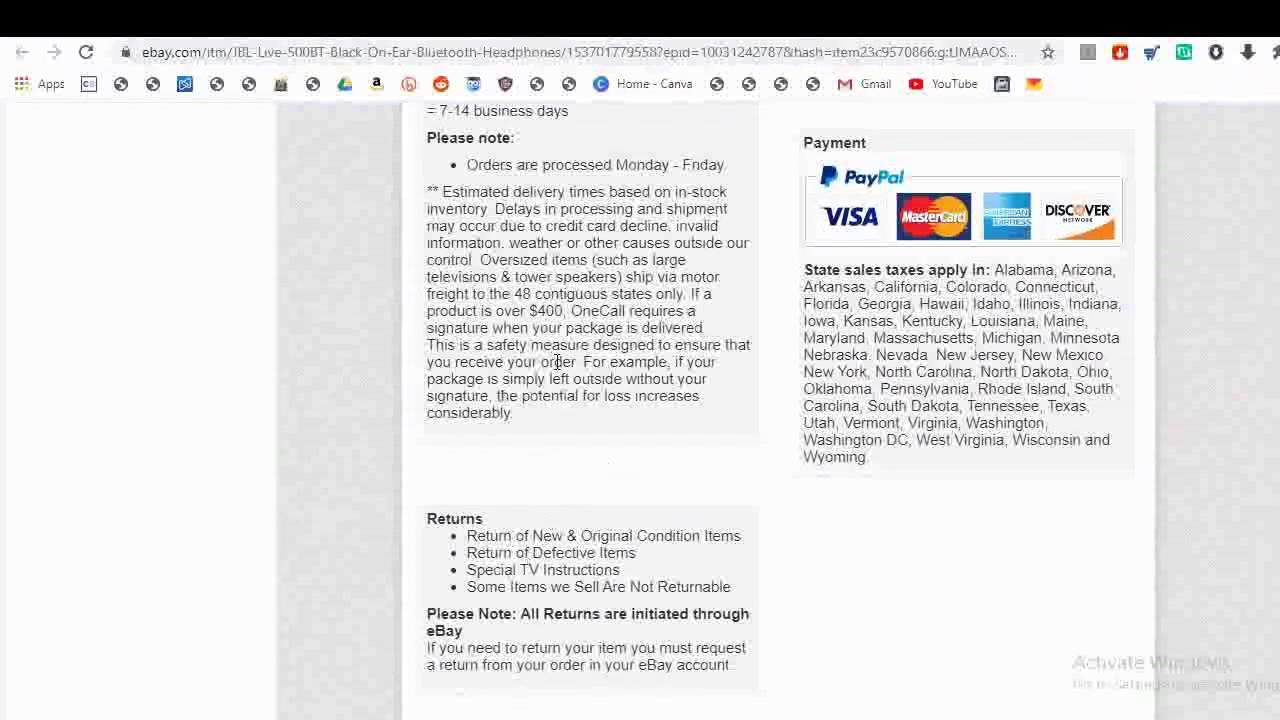
{"action": "scroll", "coordinate": [511, 400], "scroll_direction": "down", "scroll_amount": 1}
{"action": "scroll", "coordinate": [420, 457], "scroll_direction": "down", "scroll_amount": 2}
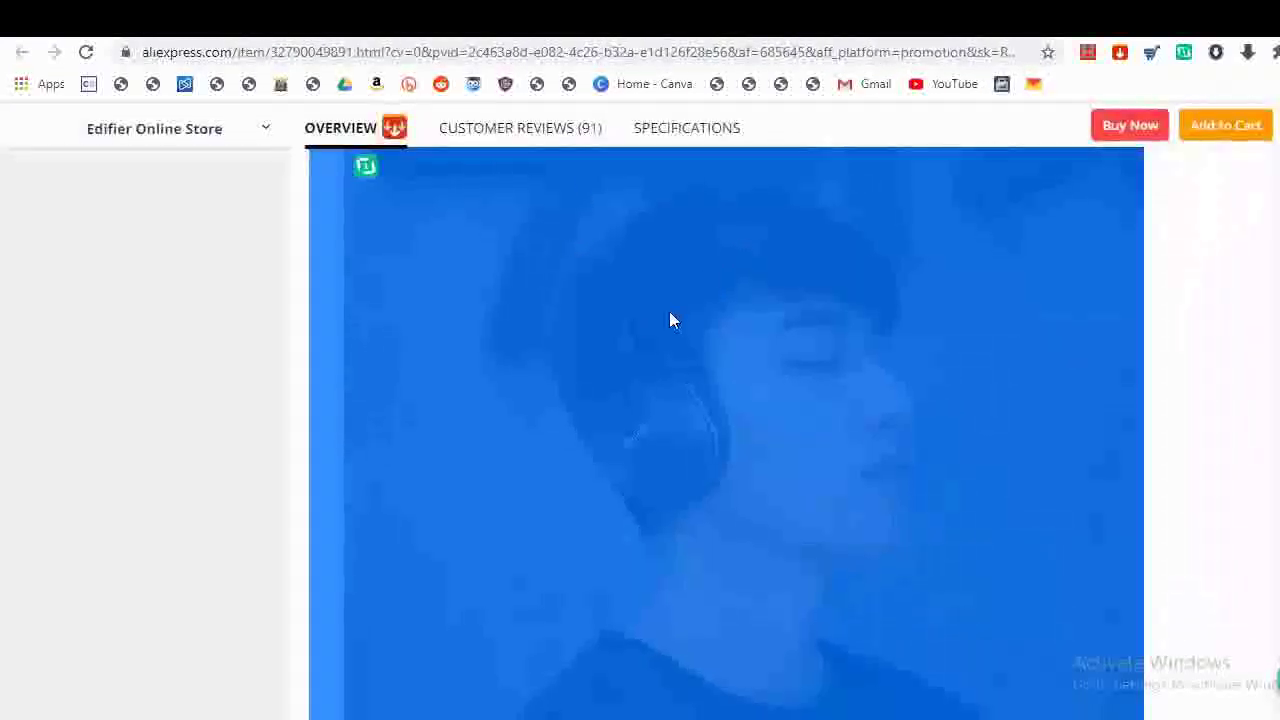
- Compare the end of the AliExpress Overview, around "Wireless and wired connection", with the pasted description in the eBay draft
{"action": "scroll", "coordinate": [665, 325], "scroll_direction": "down", "scroll_amount": 5}
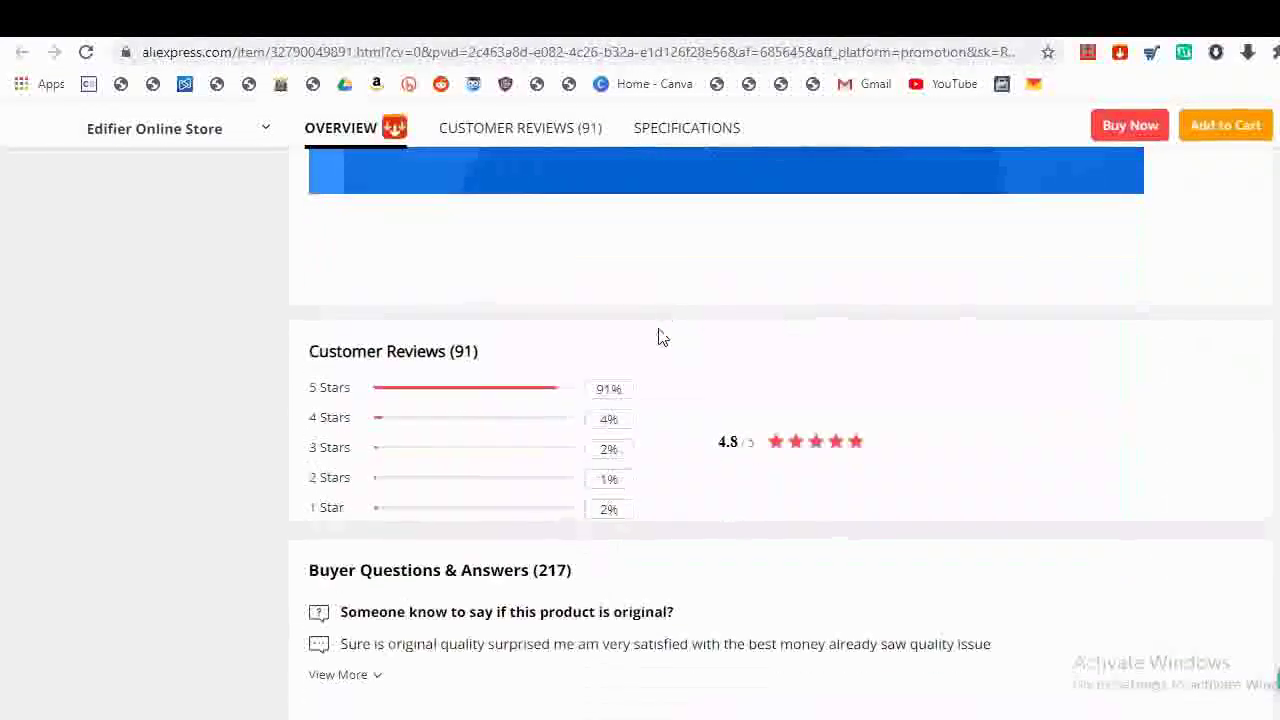
{"action": "scroll", "coordinate": [659, 334], "scroll_direction": "down", "scroll_amount": 2}
{"action": "scroll", "coordinate": [658, 344], "scroll_direction": "up", "scroll_amount": 10}
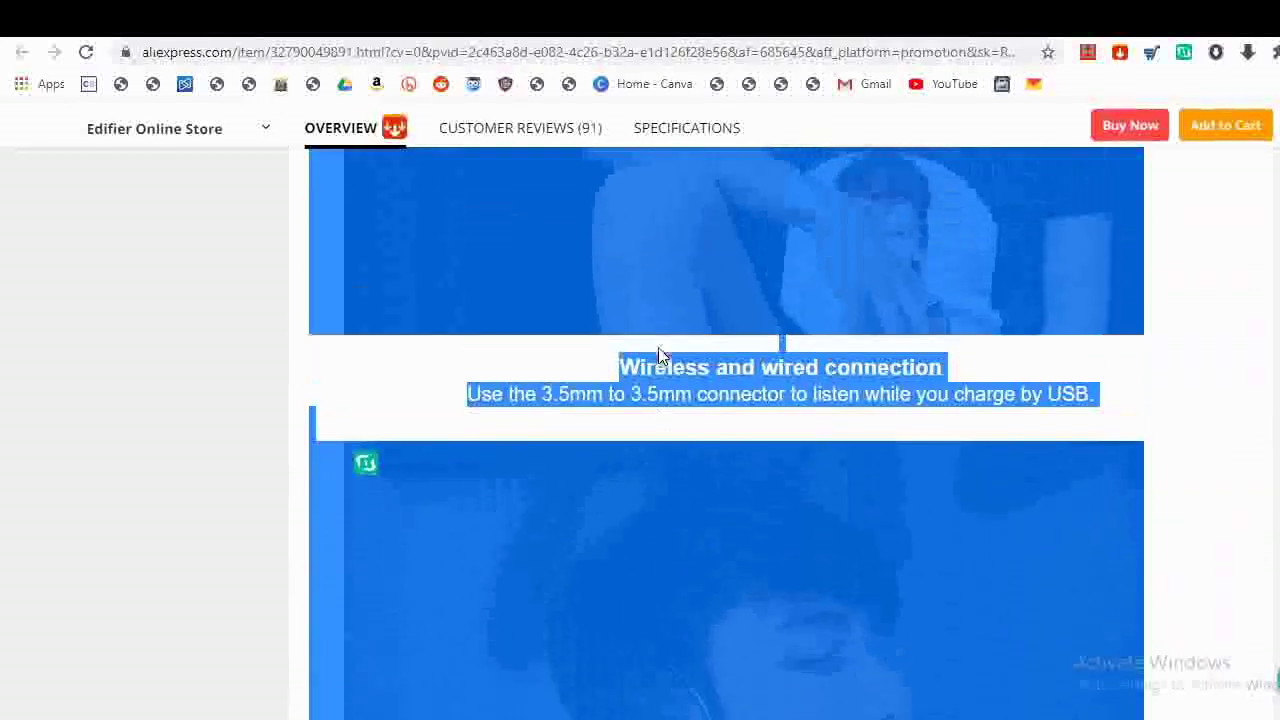
{"action": "scroll", "coordinate": [655, 362], "scroll_direction": "down", "scroll_amount": 2}
{"action": "scroll", "coordinate": [655, 366], "scroll_direction": "up", "scroll_amount": 1}
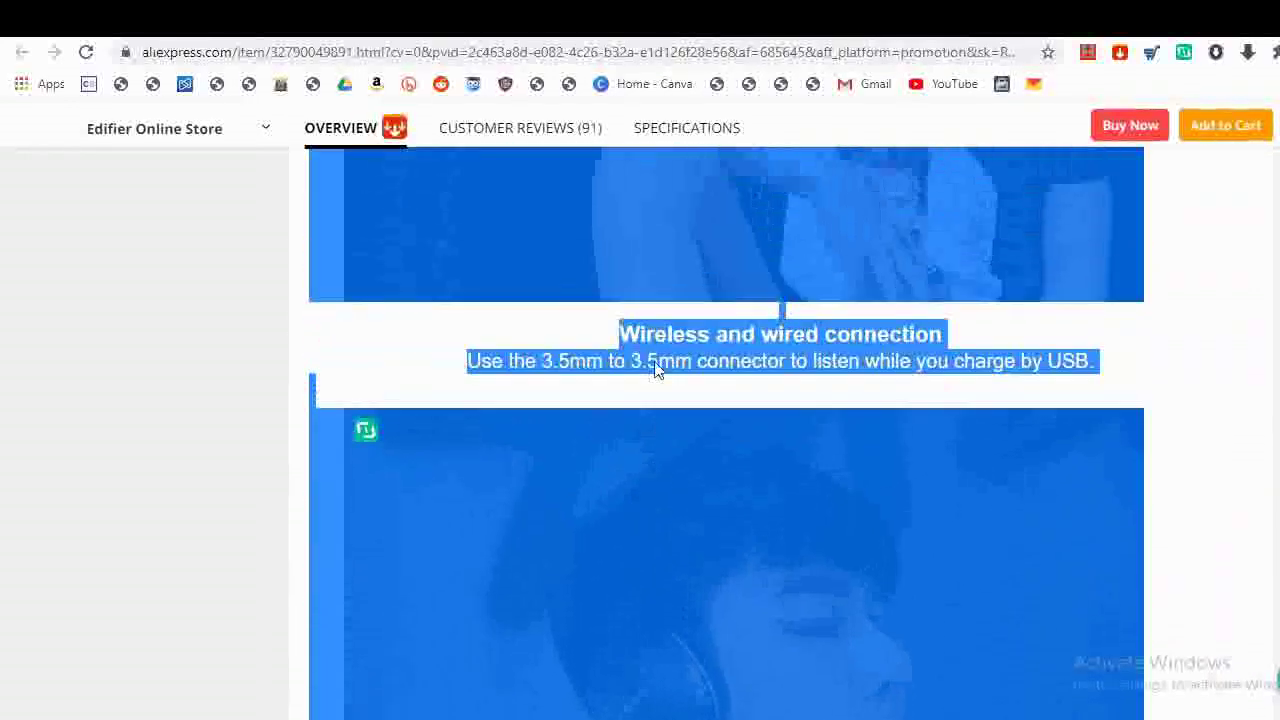
{"action": "scroll", "coordinate": [656, 369], "scroll_direction": "up", "scroll_amount": 1}
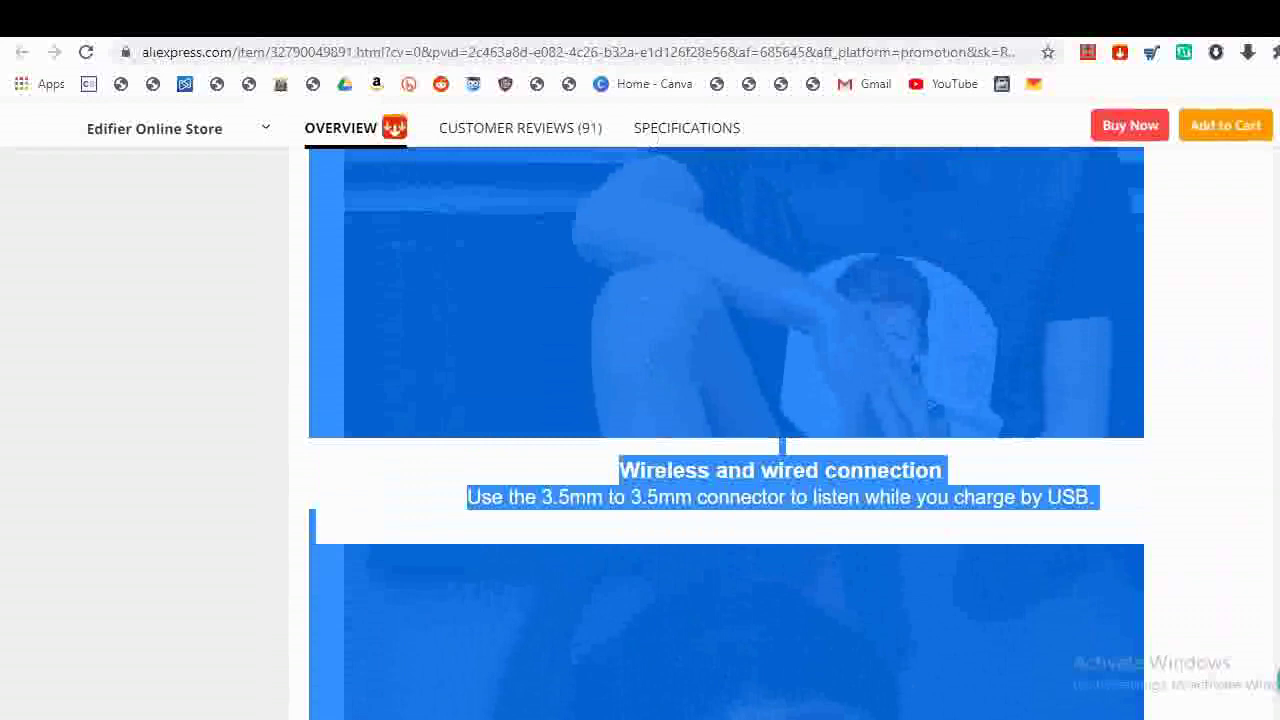
{"action": "key", "text": "ctrl+Tab"}
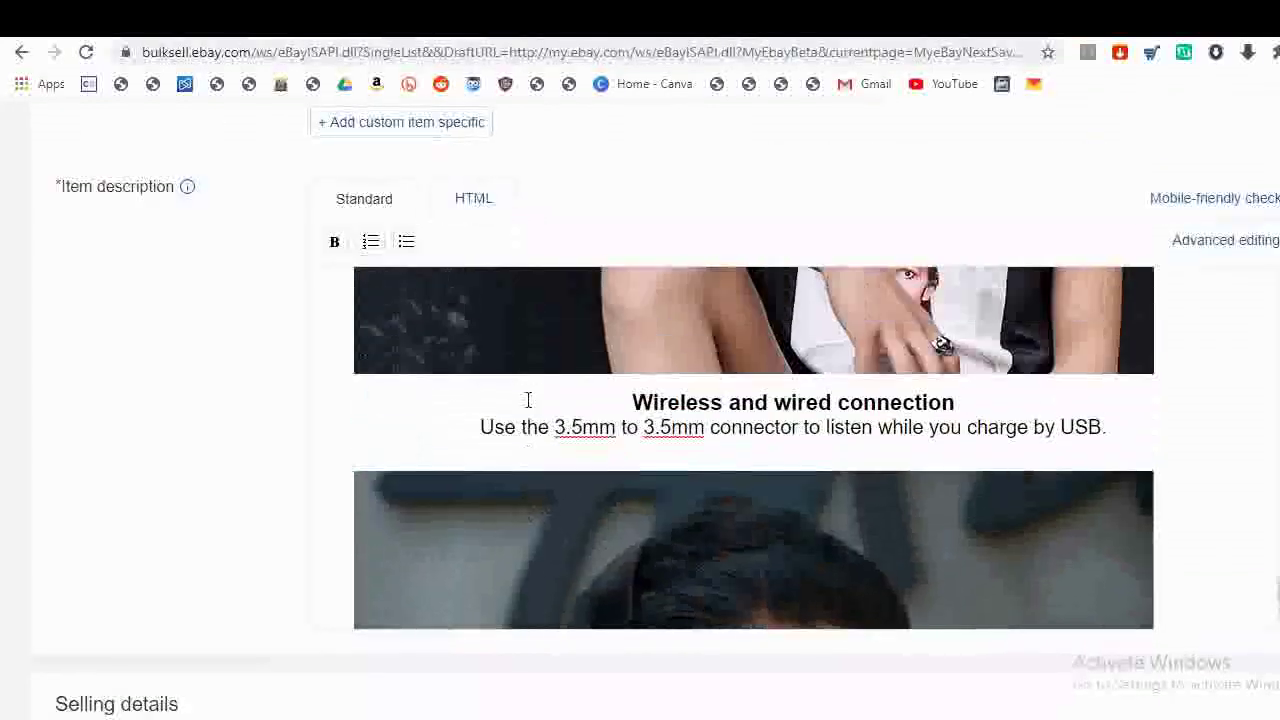
{"action": "scroll", "coordinate": [528, 400], "scroll_direction": "down", "scroll_amount": 2}
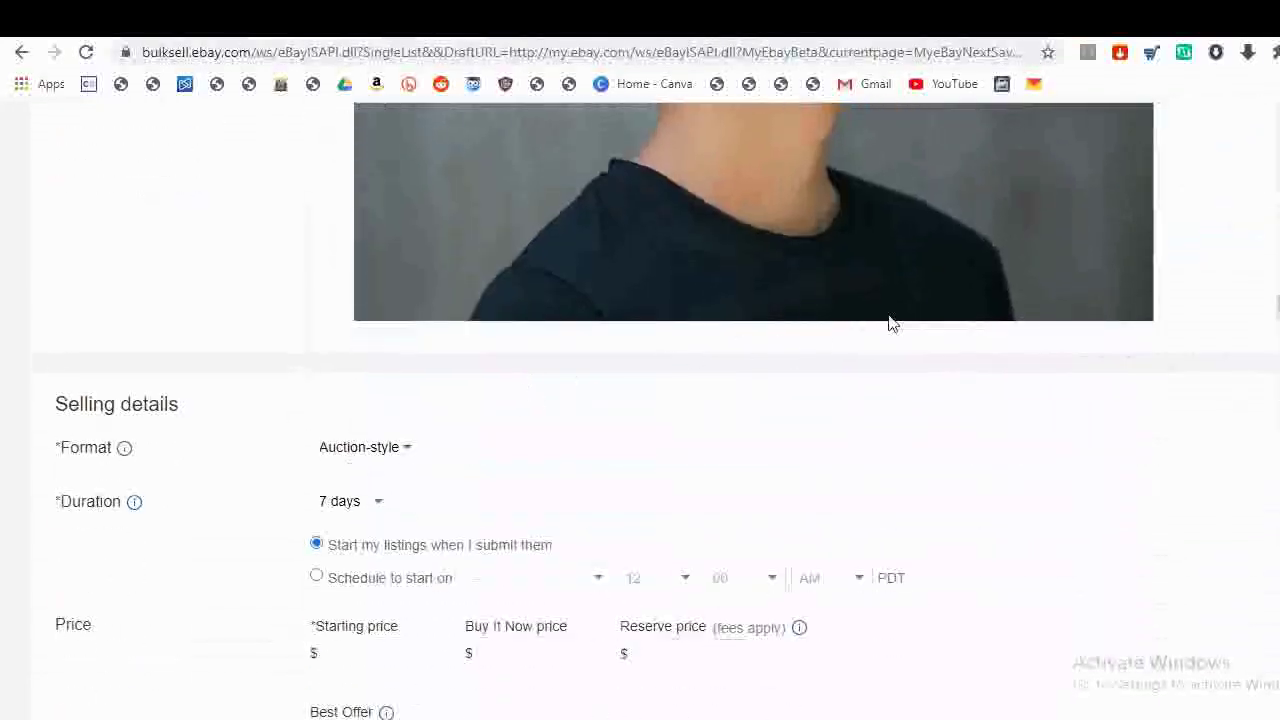
{"action": "scroll", "coordinate": [1174, 337], "scroll_direction": "up", "scroll_amount": 3}
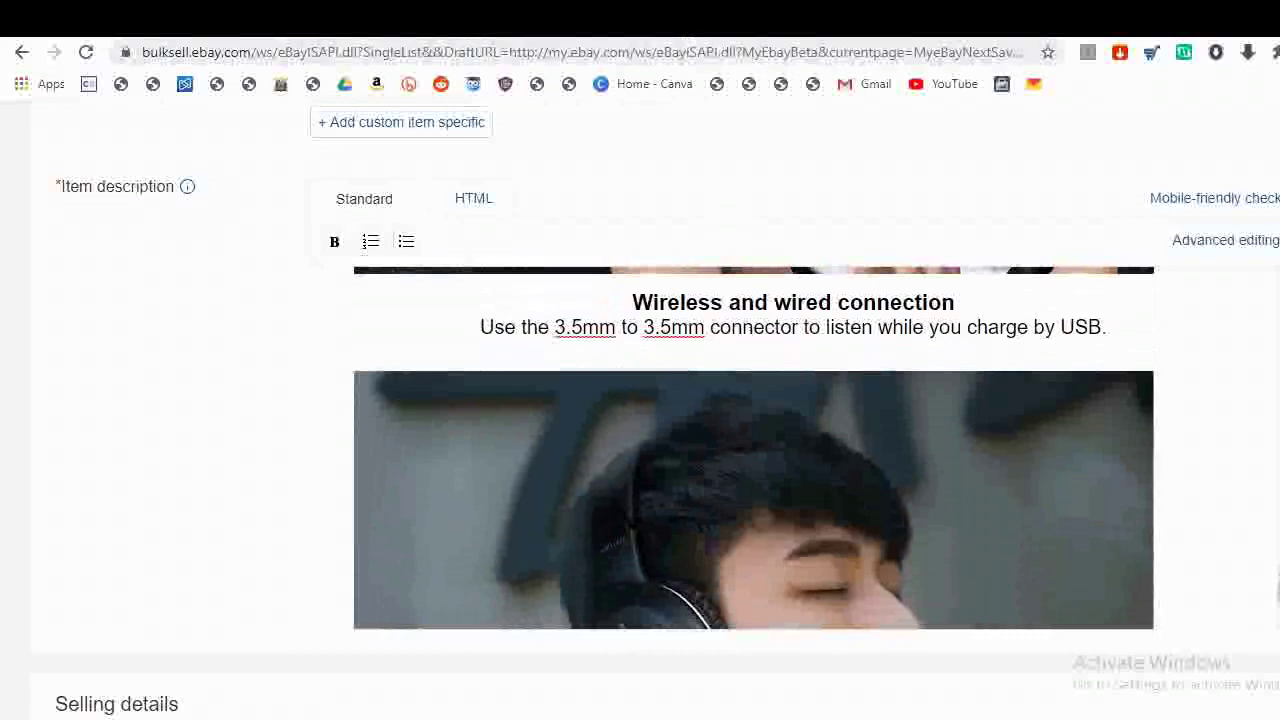
- Check the shipping section of the JBL eBay listing and the main product details on the Edifier AliExpress page
{"action": "key", "text": "ctrl+Tab"}
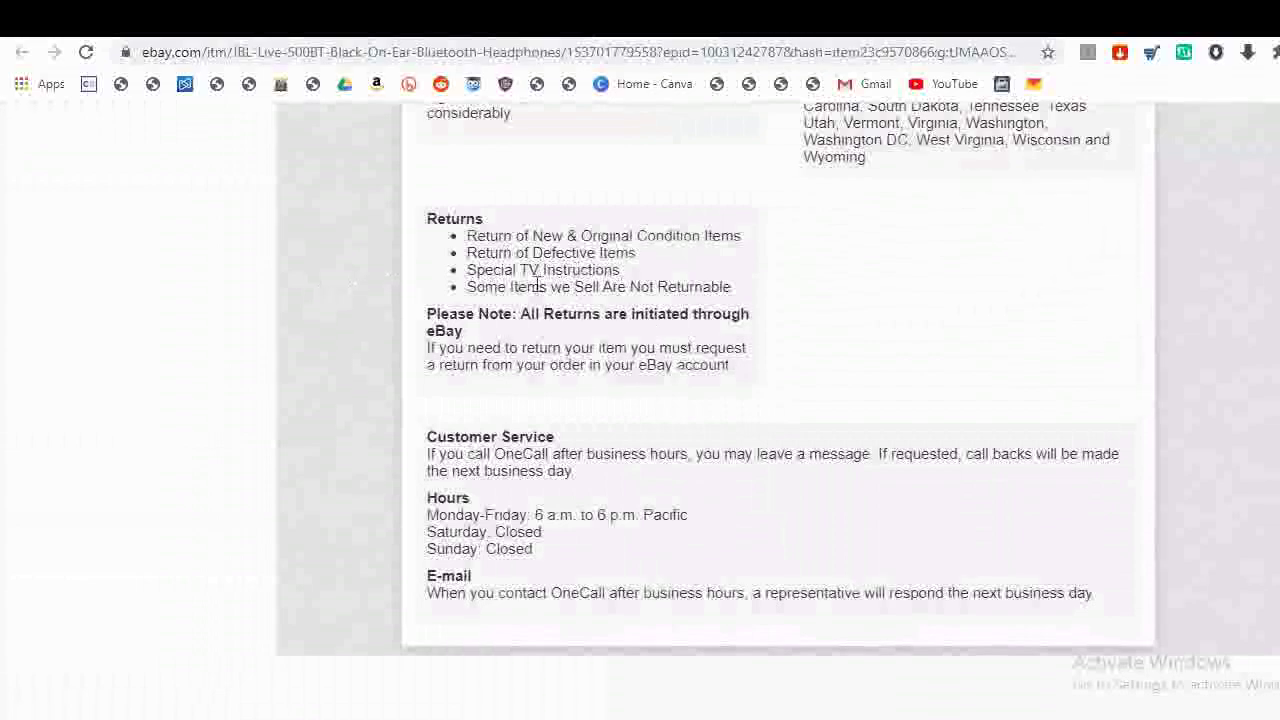
{"action": "scroll", "coordinate": [655, 310], "scroll_direction": "up", "scroll_amount": 10}
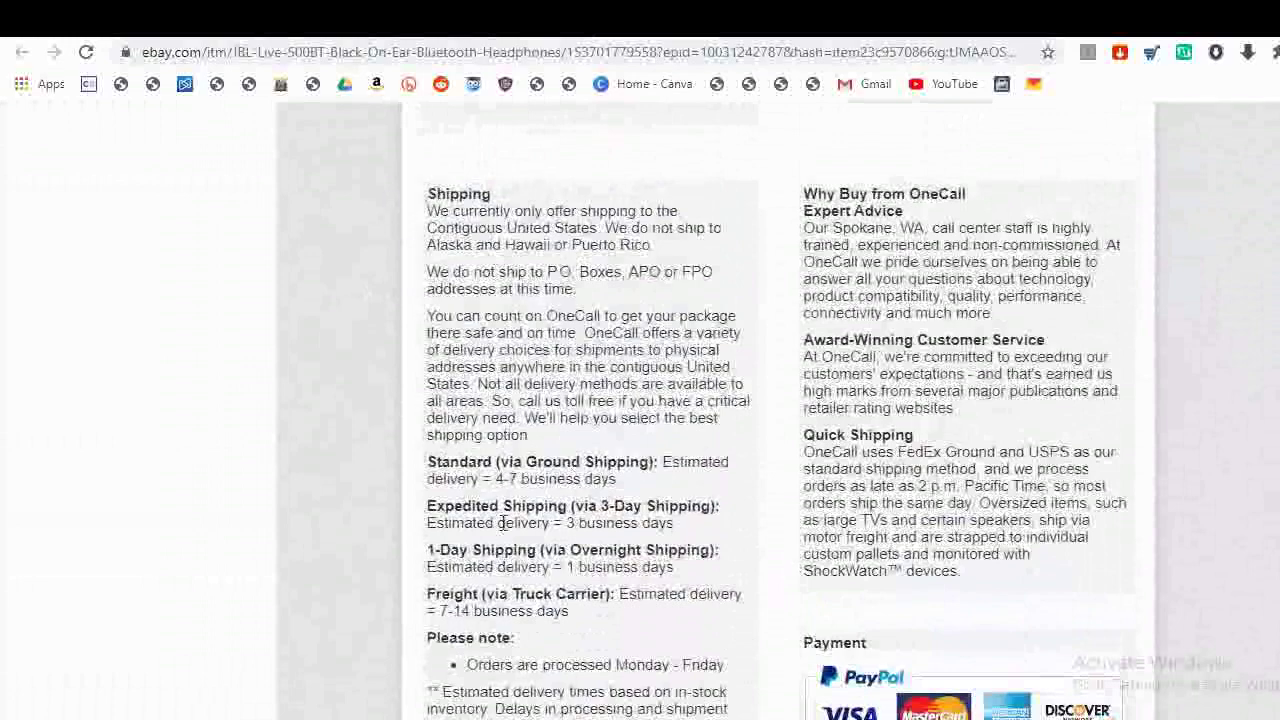
{"action": "scroll", "coordinate": [503, 522], "scroll_direction": "down", "scroll_amount": 1}
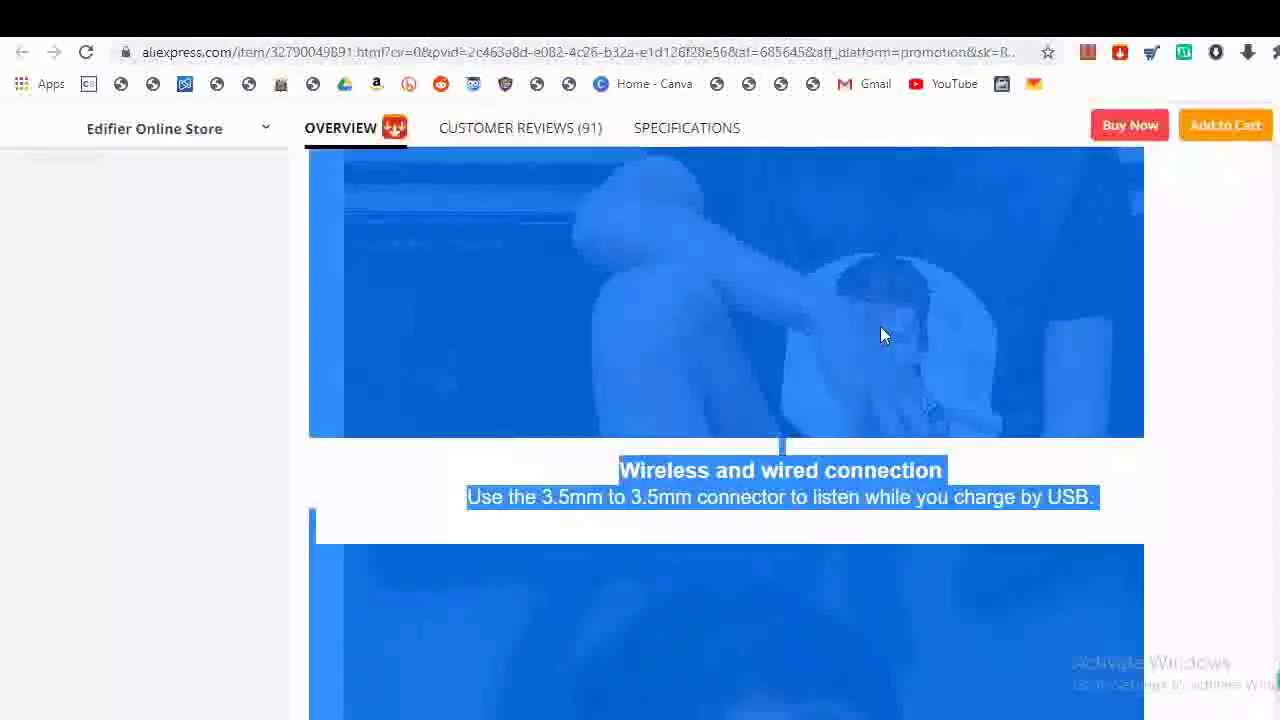
{"action": "scroll", "coordinate": [787, 251], "scroll_direction": "down", "scroll_amount": 5}
{"action": "scroll", "coordinate": [788, 260], "scroll_direction": "up", "scroll_amount": 5}
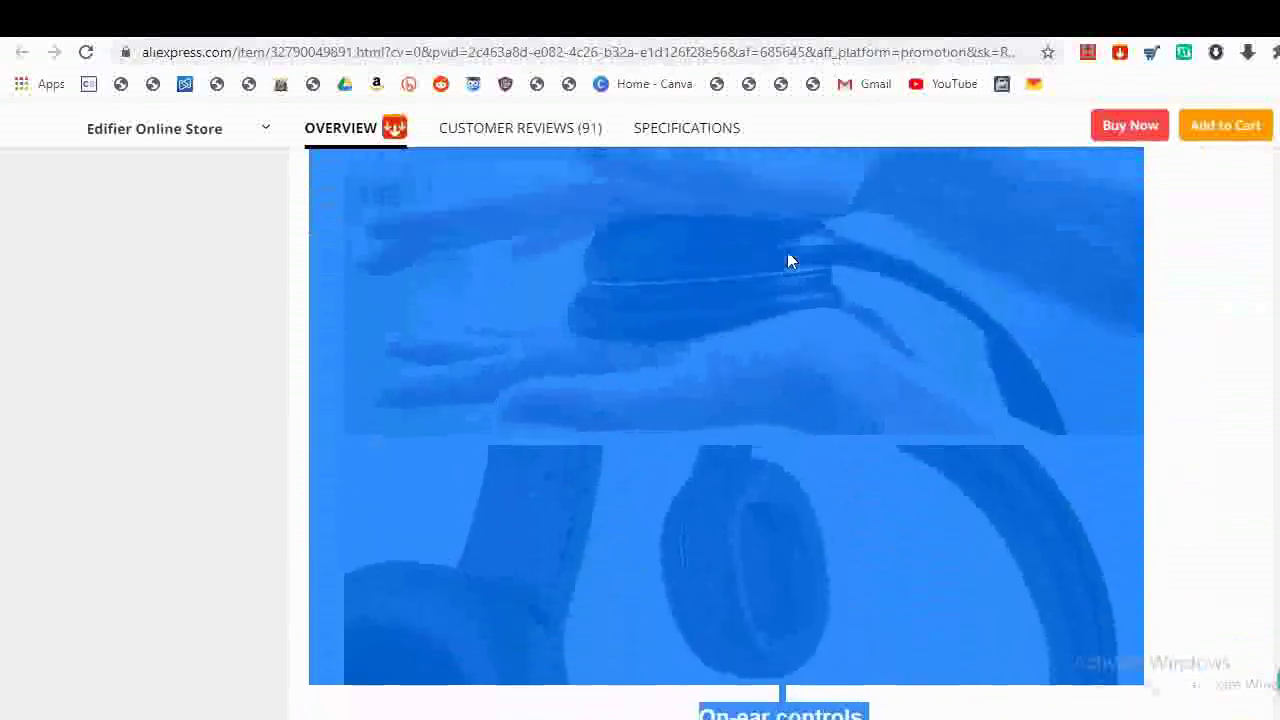
{"action": "left_click", "coordinate": [788, 260]}
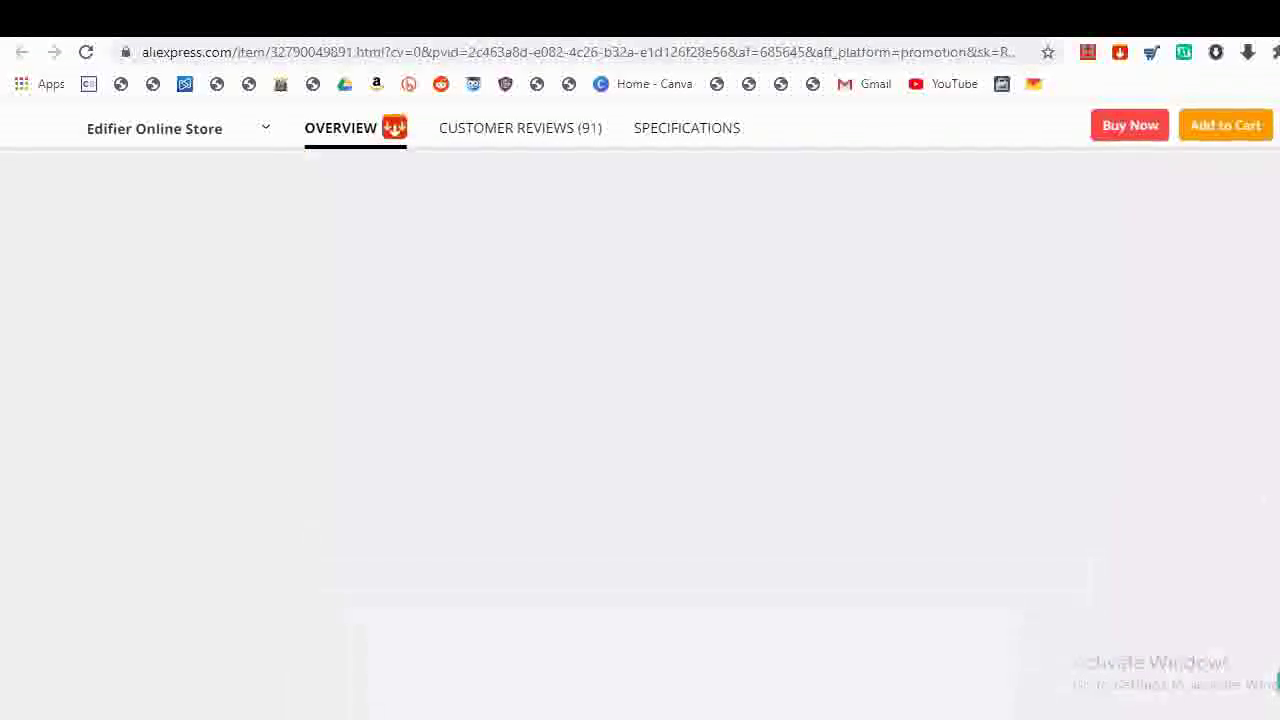
{"action": "scroll", "coordinate": [896, 362], "scroll_direction": "up", "scroll_amount": 3}
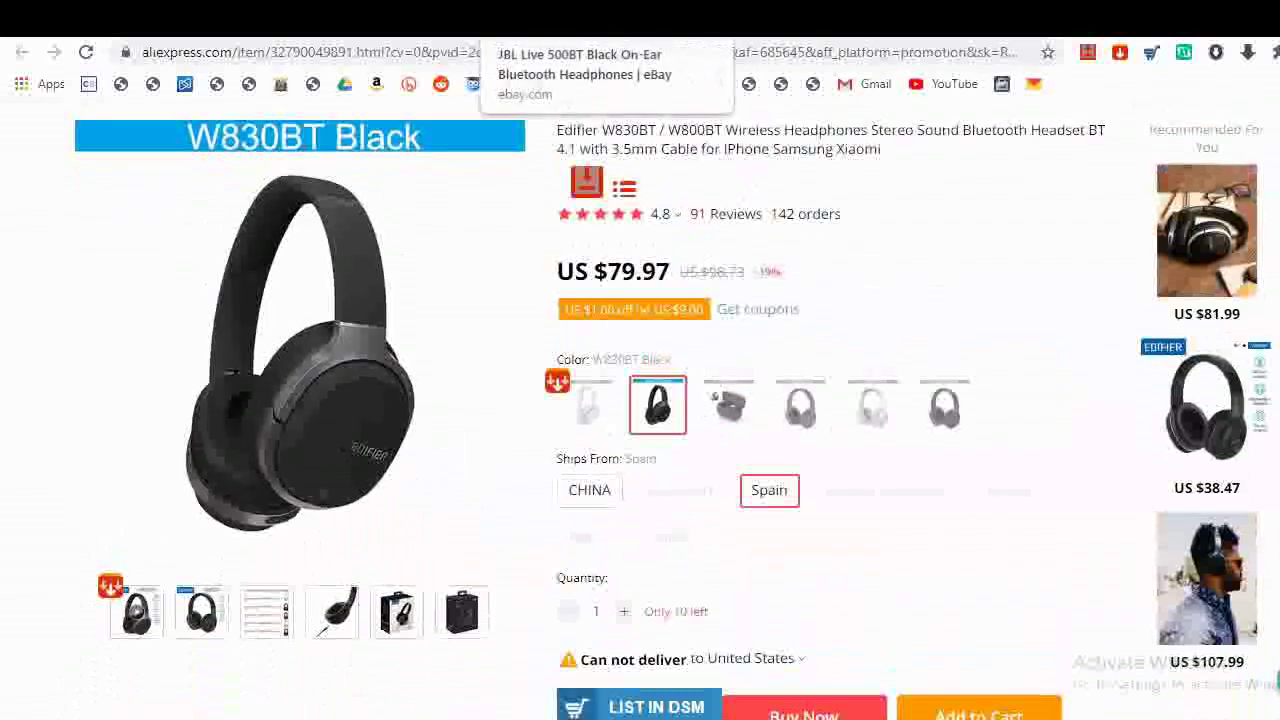
- Return to the eBay draft listing and set the selling format to Fixed price
{"action": "left_click", "coordinate": [560, 20]}
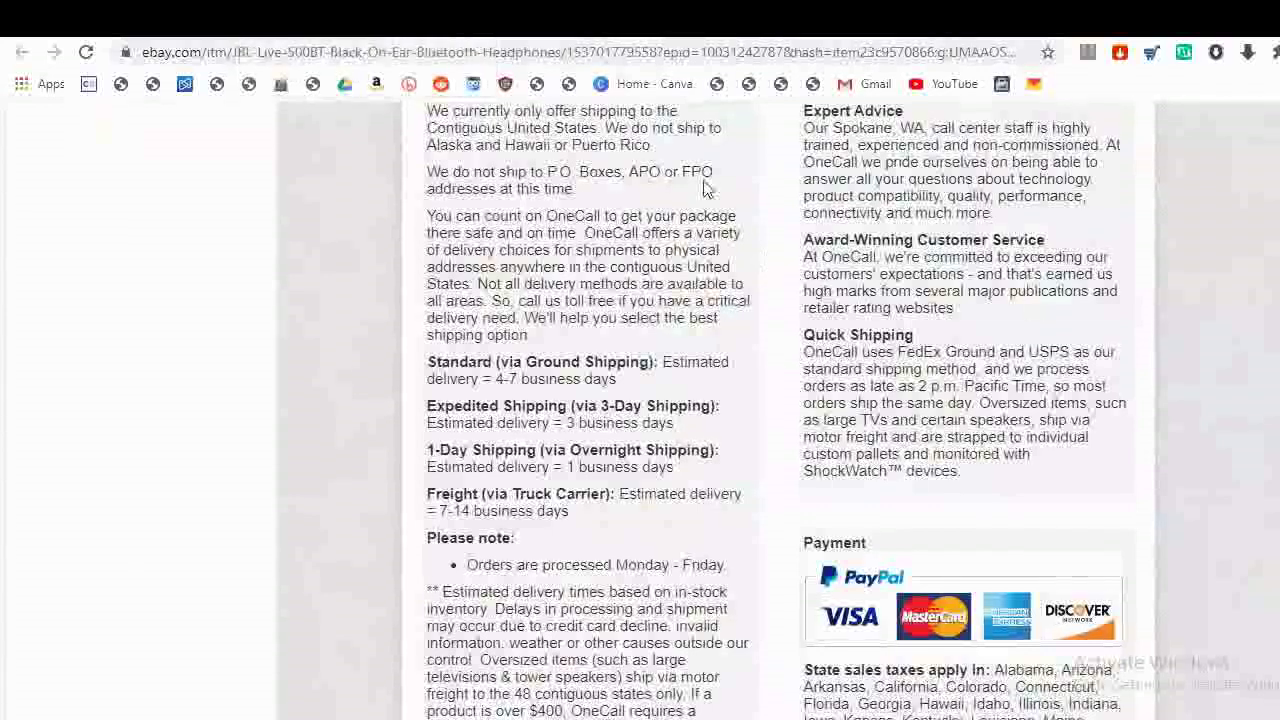
{"action": "key", "text": "ctrl+Tab"}
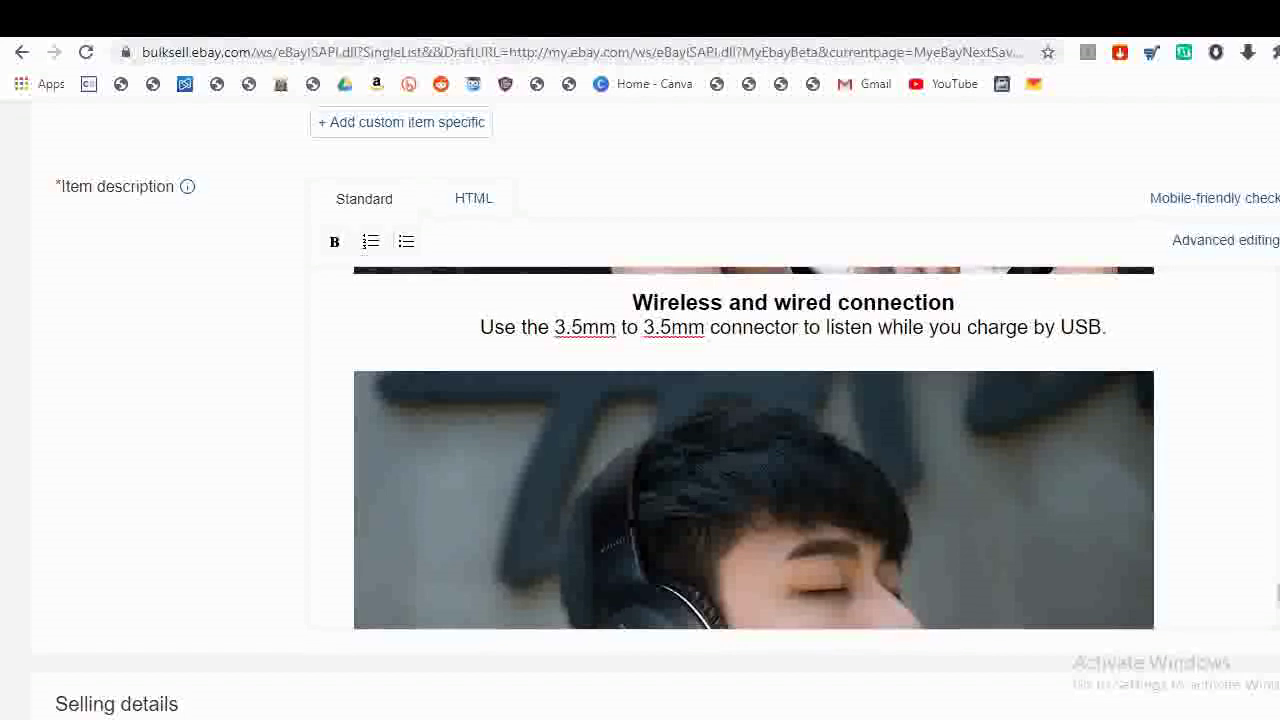
{"action": "scroll", "coordinate": [811, 445], "scroll_direction": "down", "scroll_amount": 5}
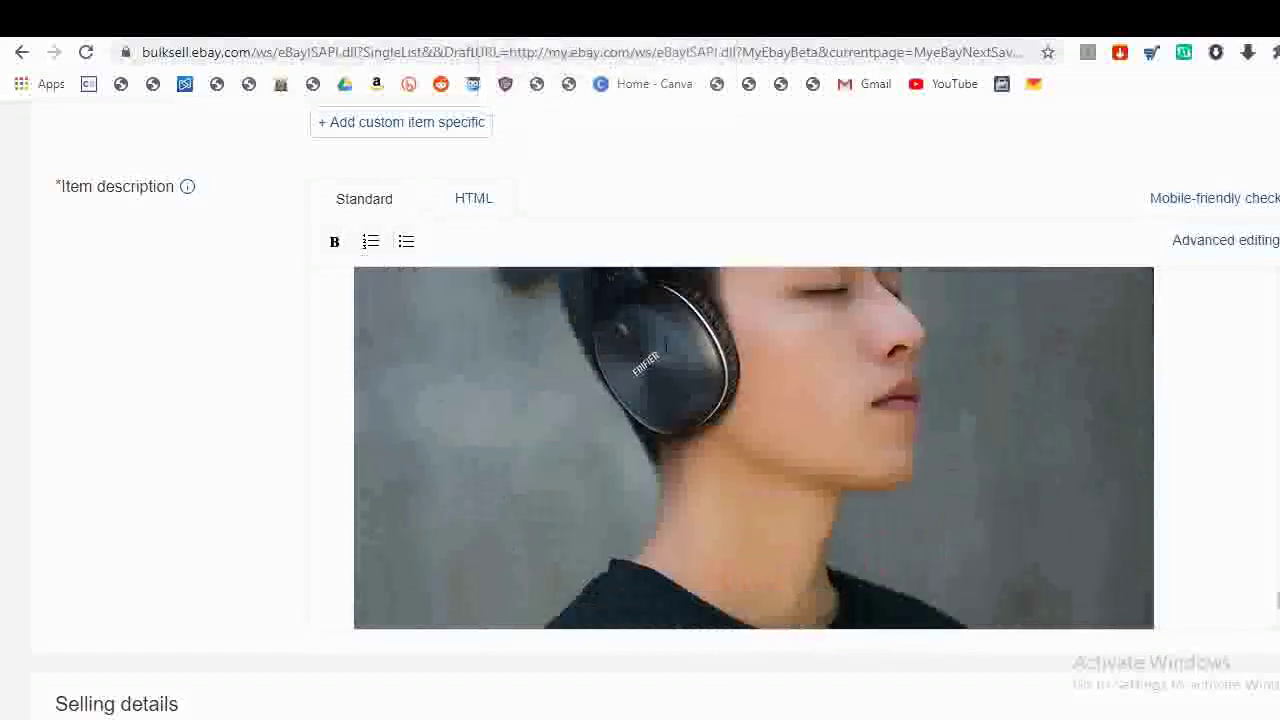
{"action": "scroll", "coordinate": [811, 445], "scroll_direction": "down", "scroll_amount": 3}
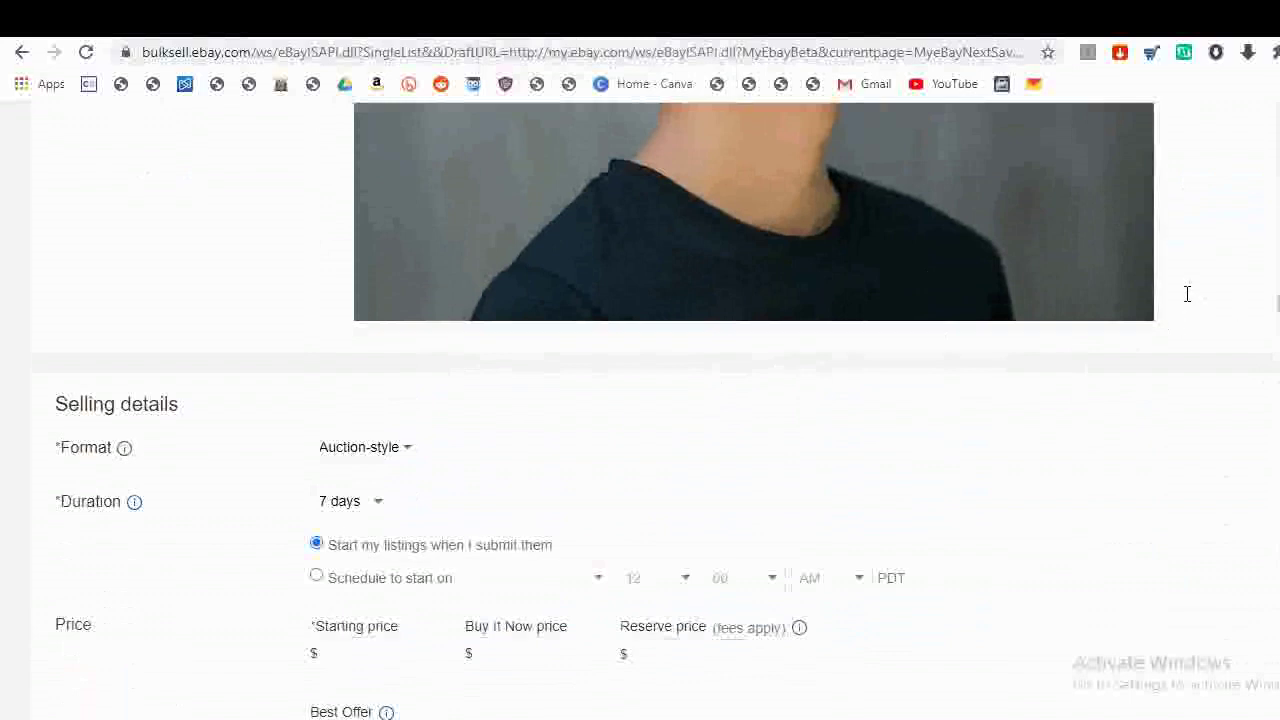
{"action": "scroll", "coordinate": [1187, 293], "scroll_direction": "down", "scroll_amount": 1}
{"action": "scroll", "coordinate": [1187, 293], "scroll_direction": "down", "scroll_amount": 1}
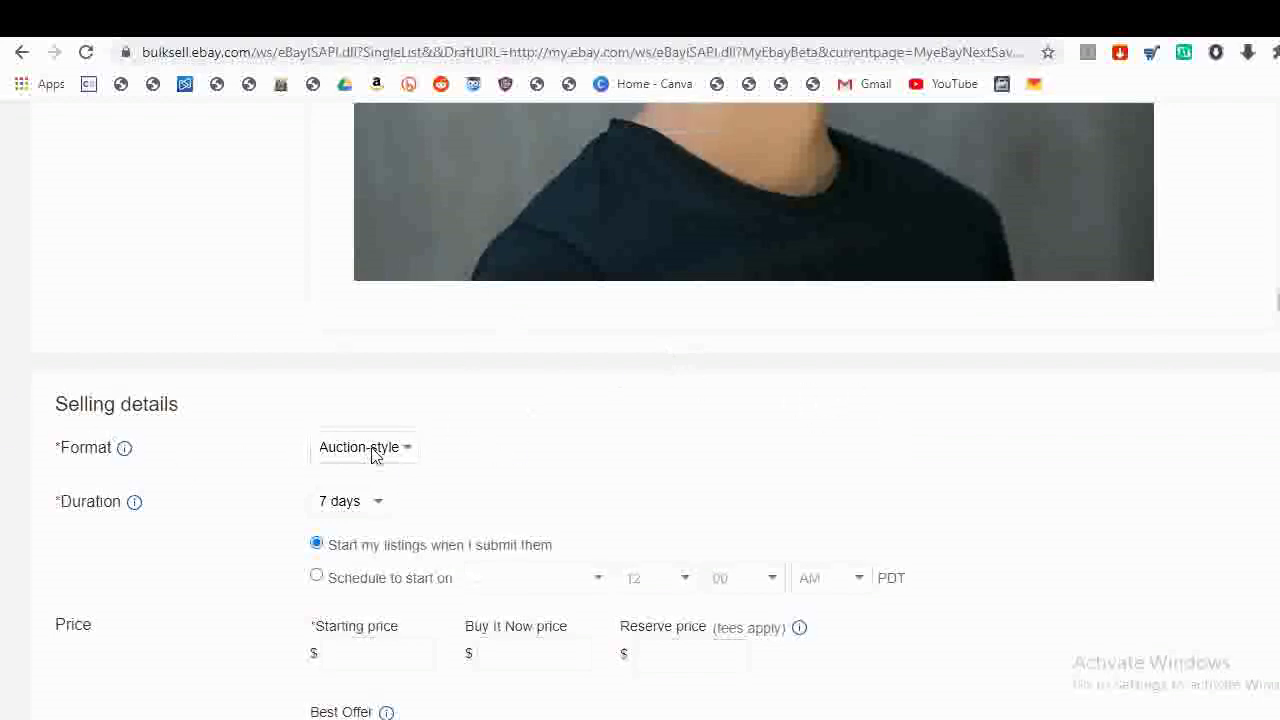
{"action": "left_click", "coordinate": [401, 450]}
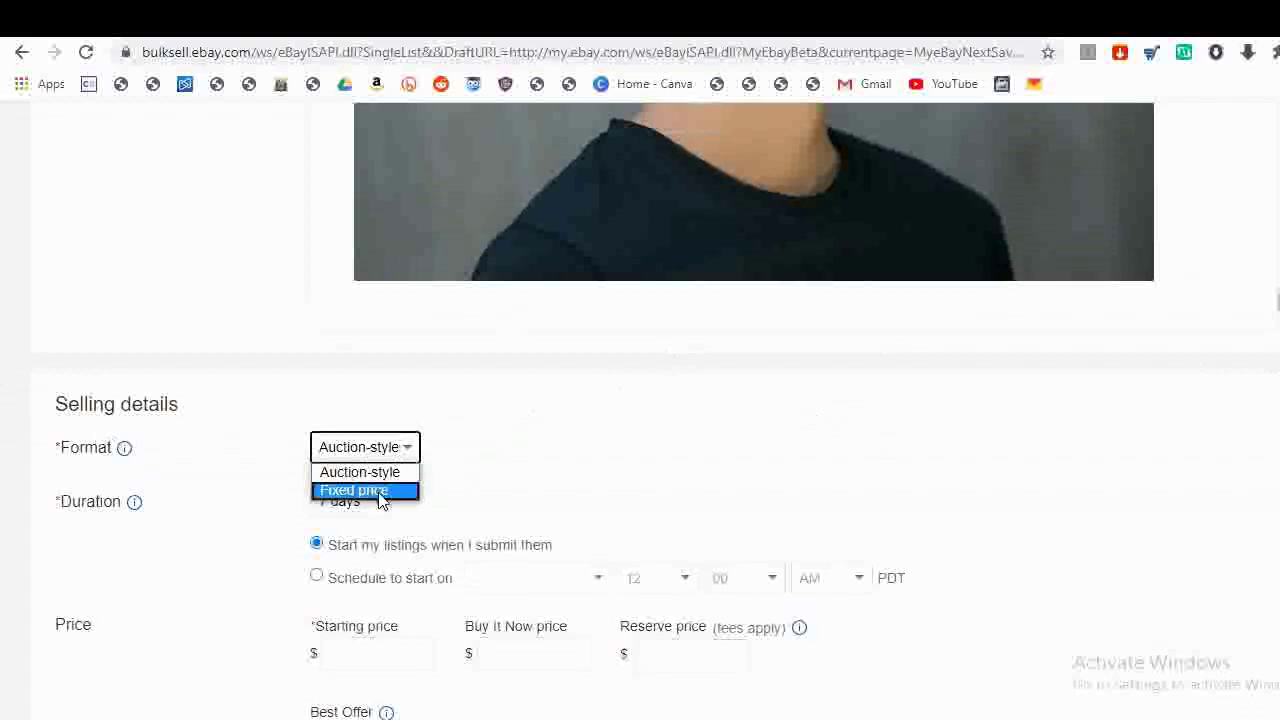
{"action": "left_click", "coordinate": [378, 491]}
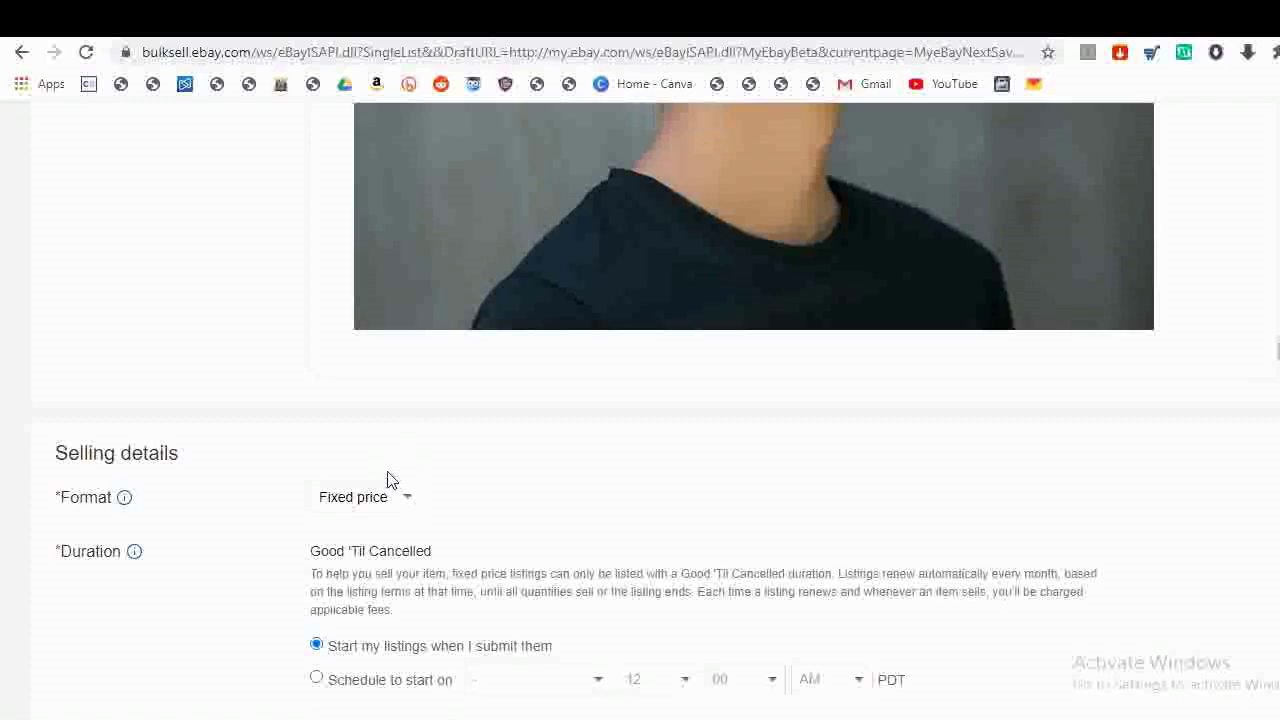
- Try the Auction-style format with its duration choices and set the format back to Fixed price
{"action": "scroll", "coordinate": [388, 478], "scroll_direction": "down", "scroll_amount": 3}
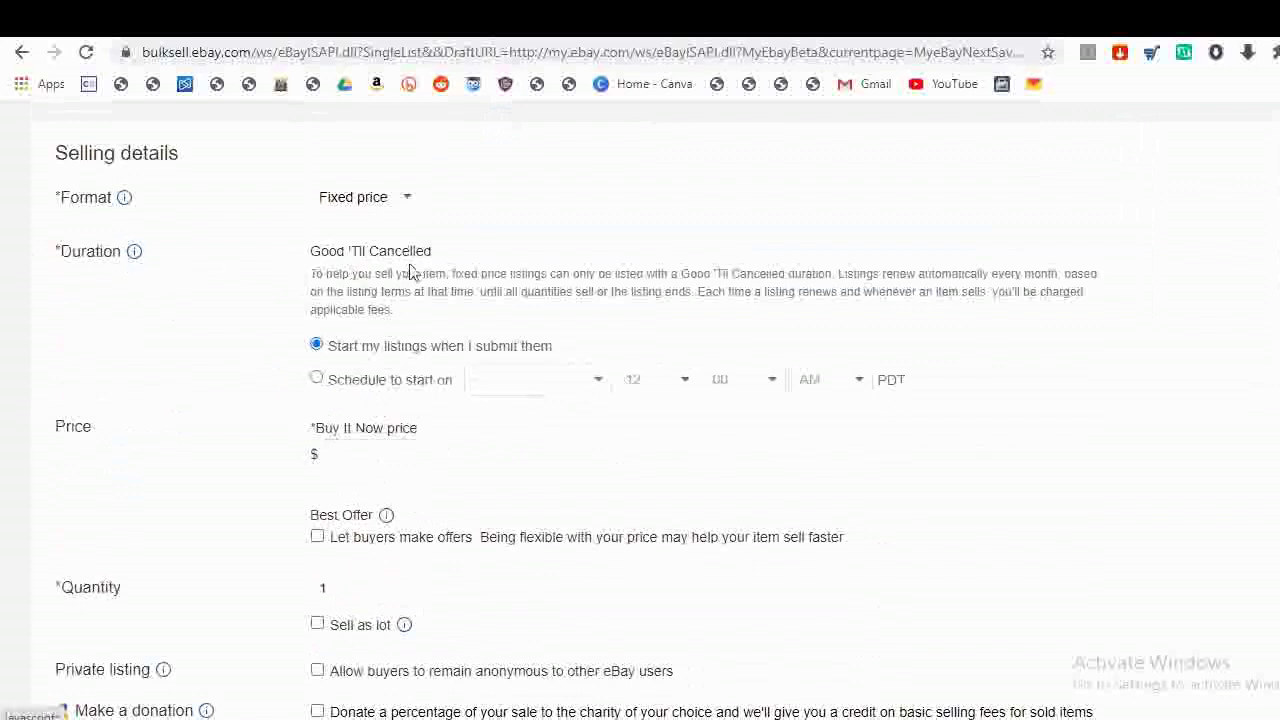
{"action": "left_click", "coordinate": [377, 204]}
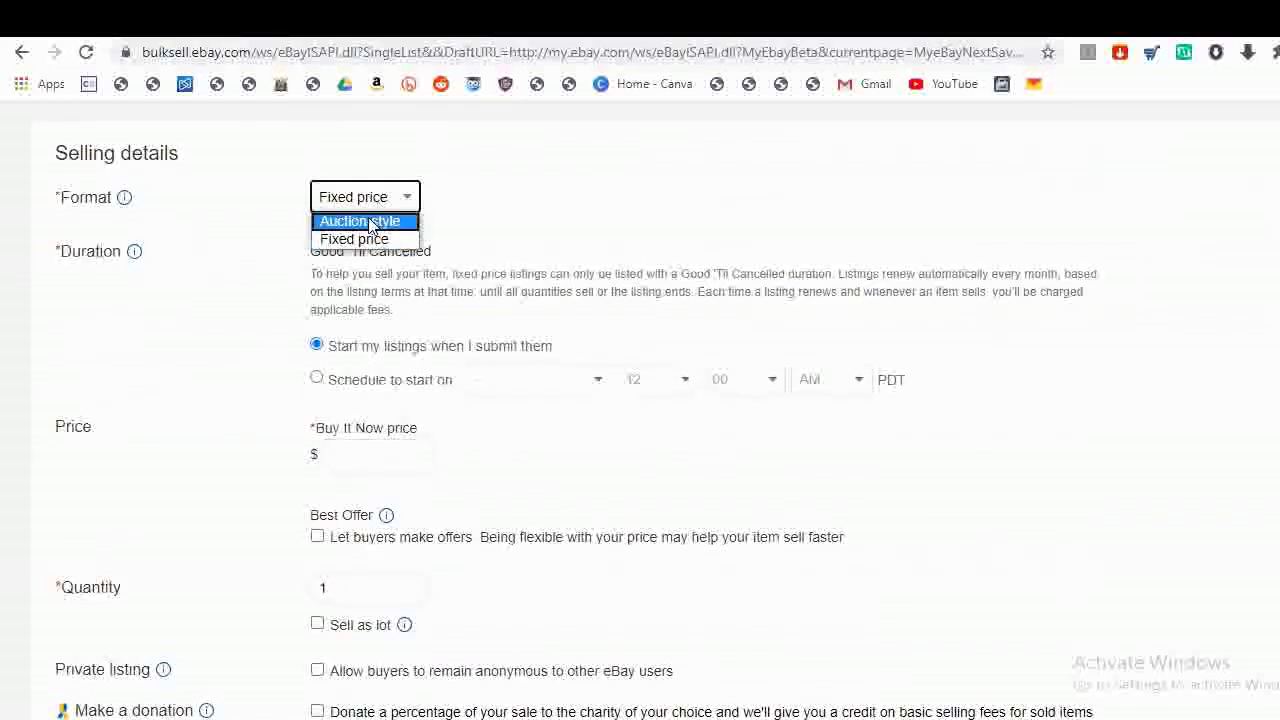
{"action": "left_click", "coordinate": [362, 221]}
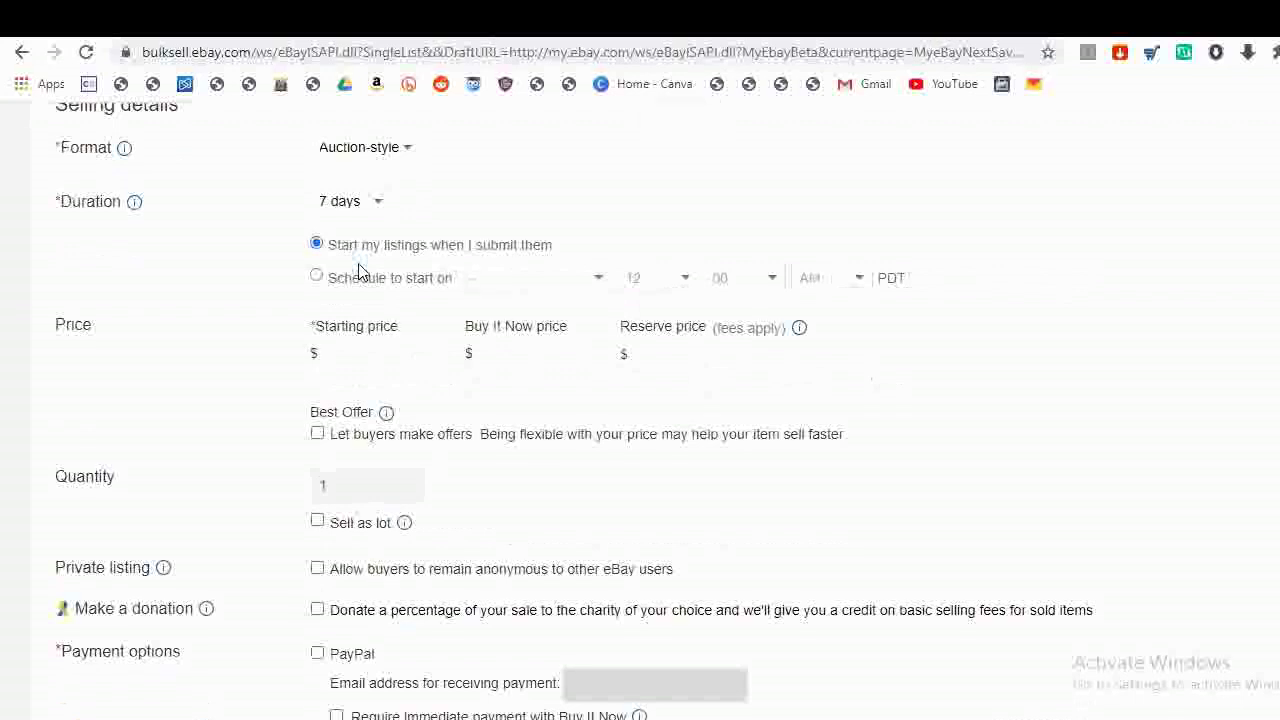
{"action": "left_click", "coordinate": [380, 222]}
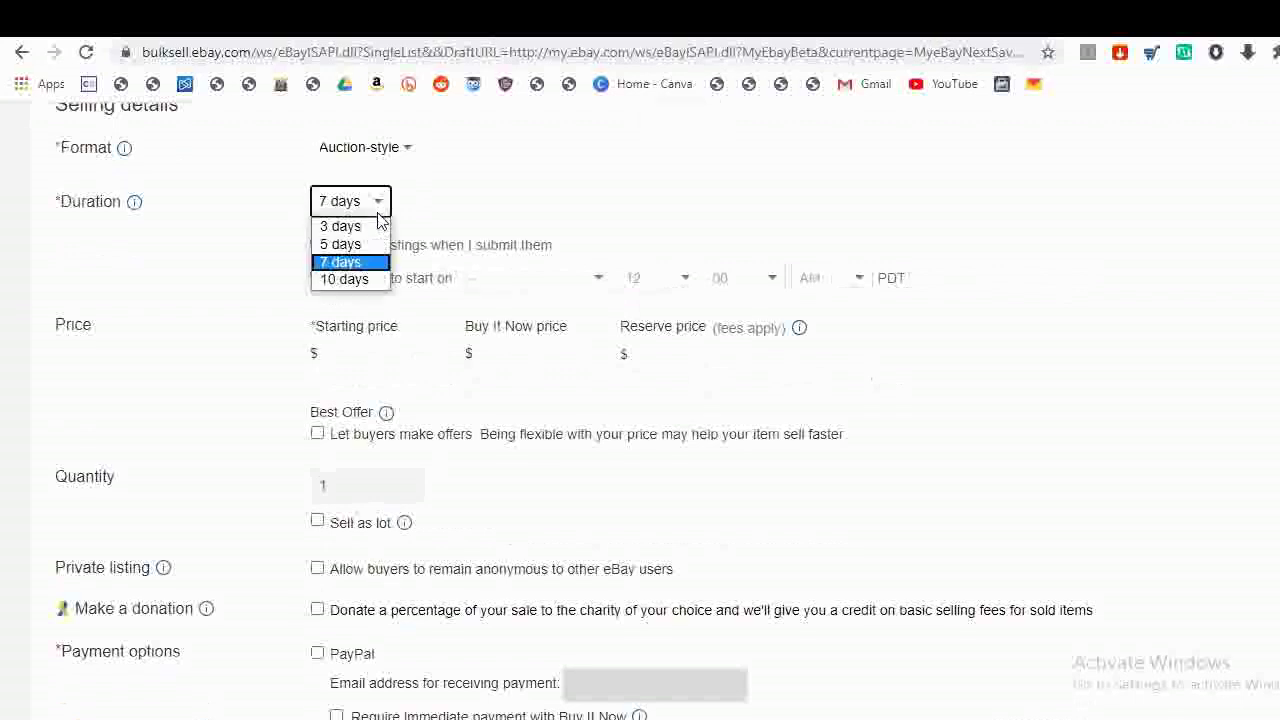
{"action": "left_click", "coordinate": [380, 219]}
{"action": "left_click", "coordinate": [396, 150]}
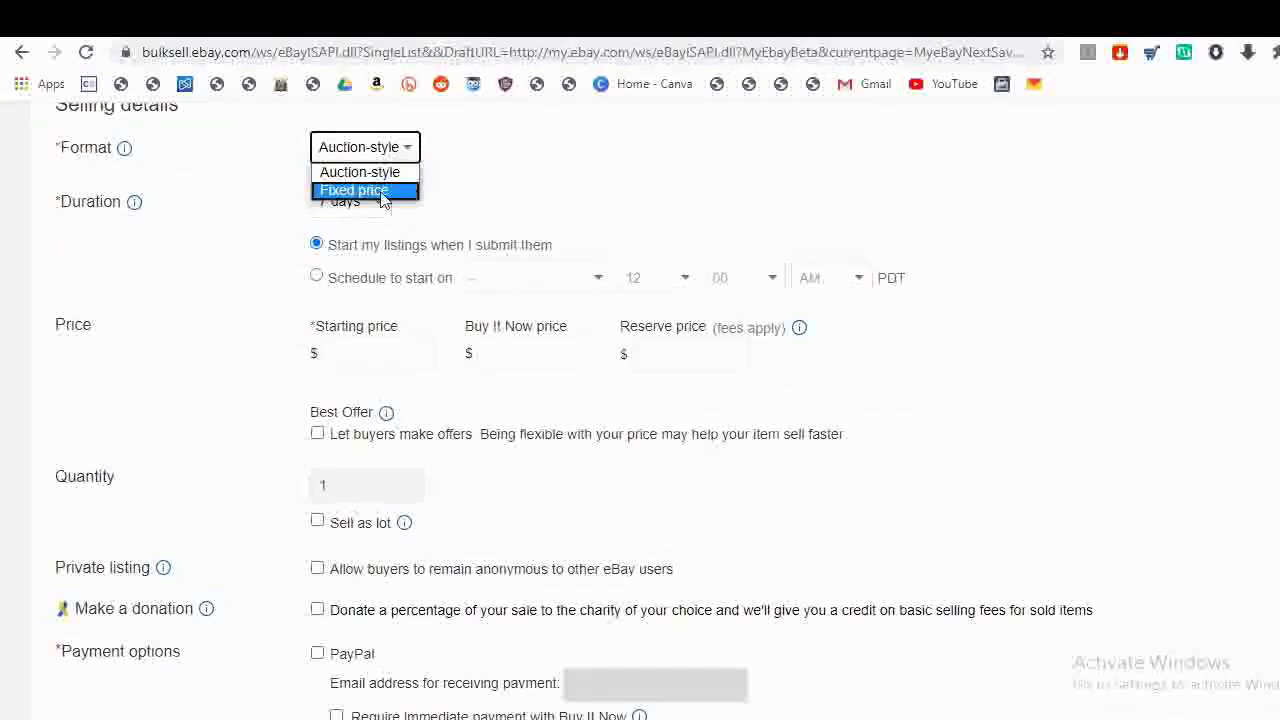
{"action": "left_click", "coordinate": [382, 192]}
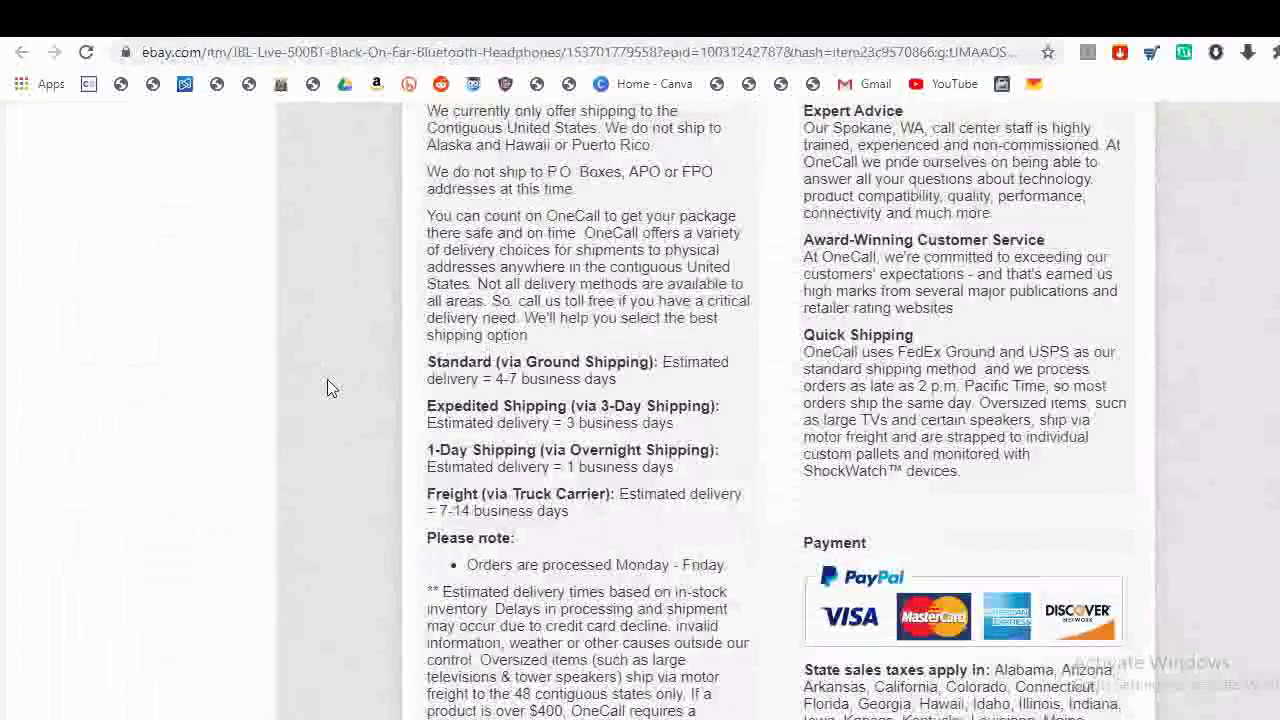
- Search Google for "ebay fee calculator" in a new tab and open the finalfeecalc.com calculator
{"action": "scroll", "coordinate": [751, 434], "scroll_direction": "up", "scroll_amount": 6}
{"action": "scroll", "coordinate": [751, 434], "scroll_direction": "up", "scroll_amount": 15}
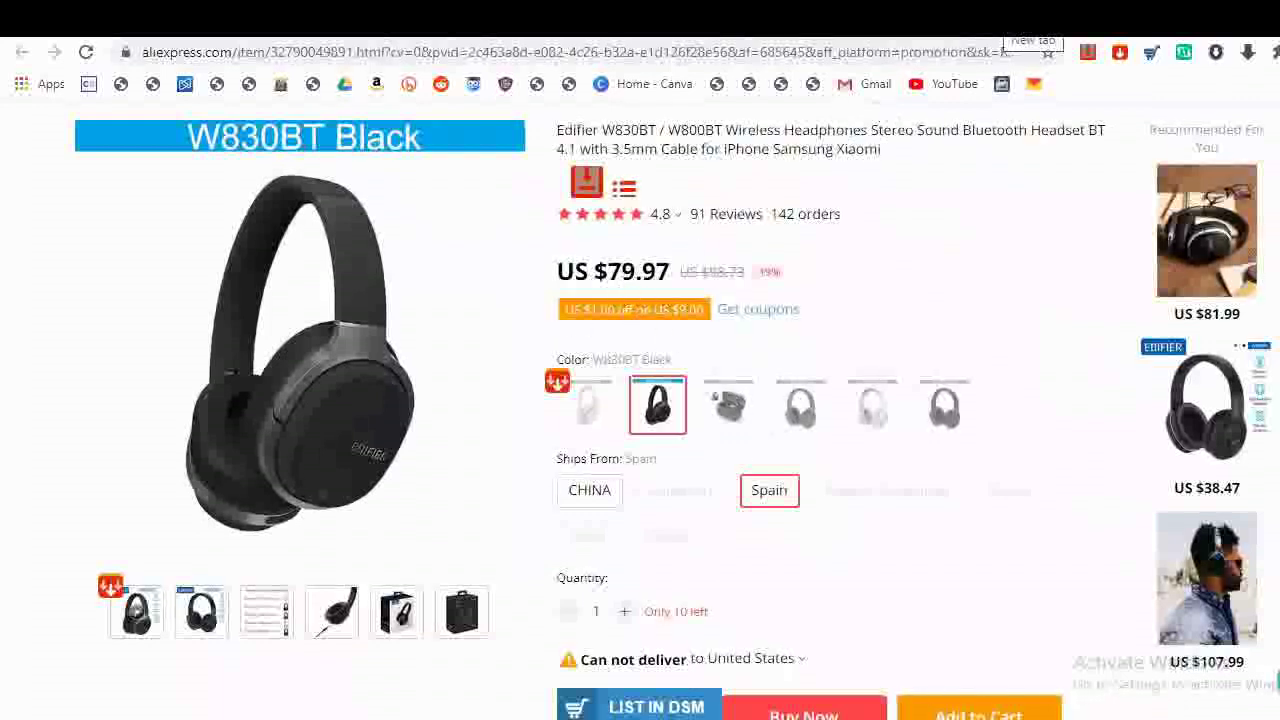
{"action": "left_click", "coordinate": [1030, 20]}
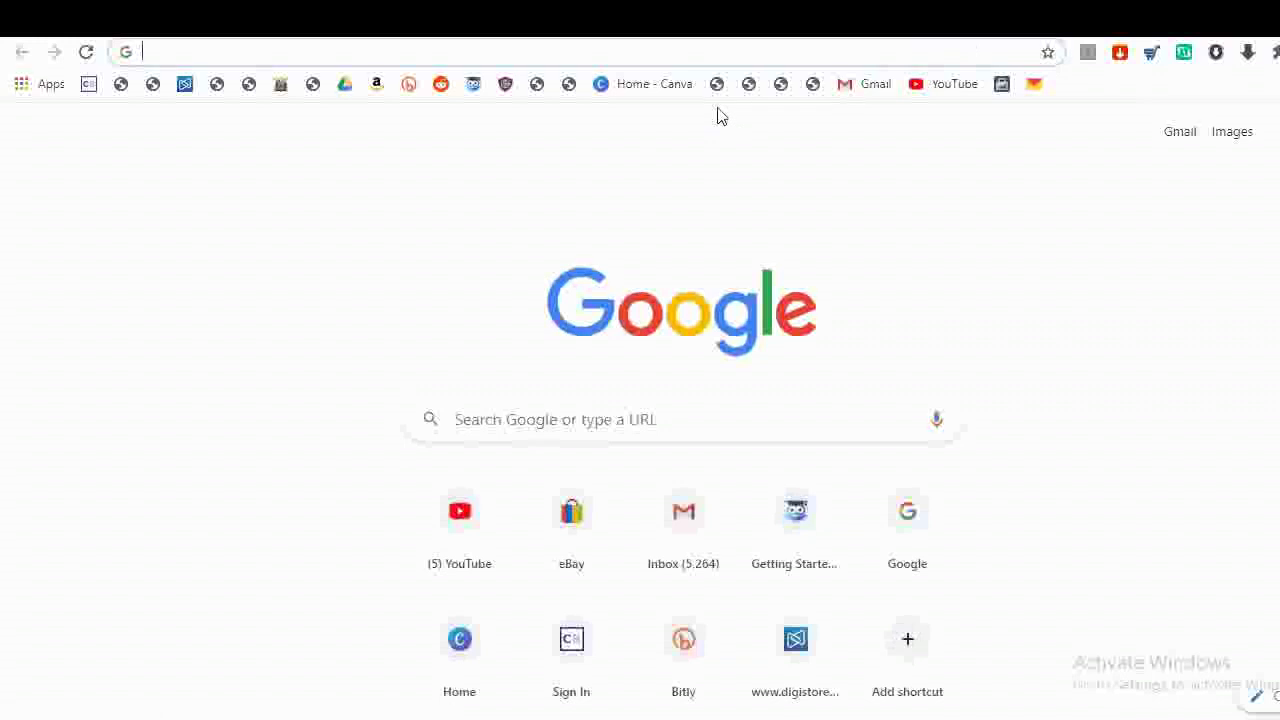
{"action": "left_click", "coordinate": [717, 117]}
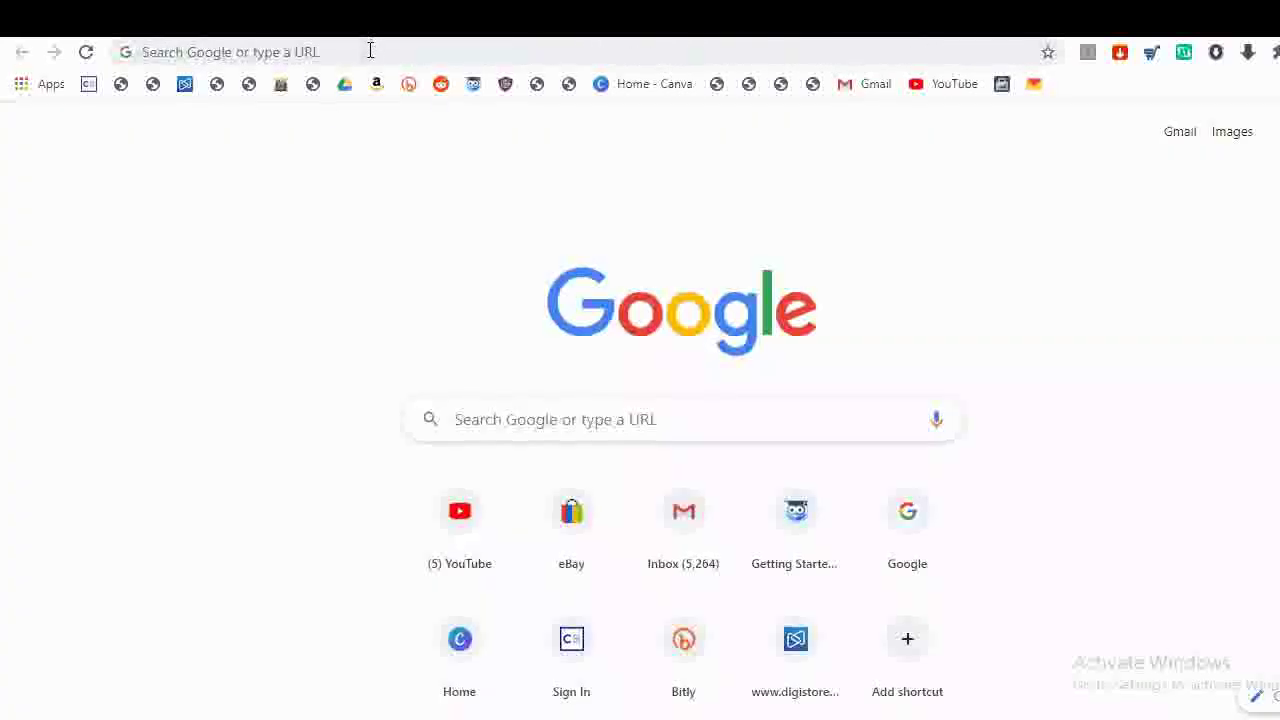
{"action": "left_click", "coordinate": [370, 51]}
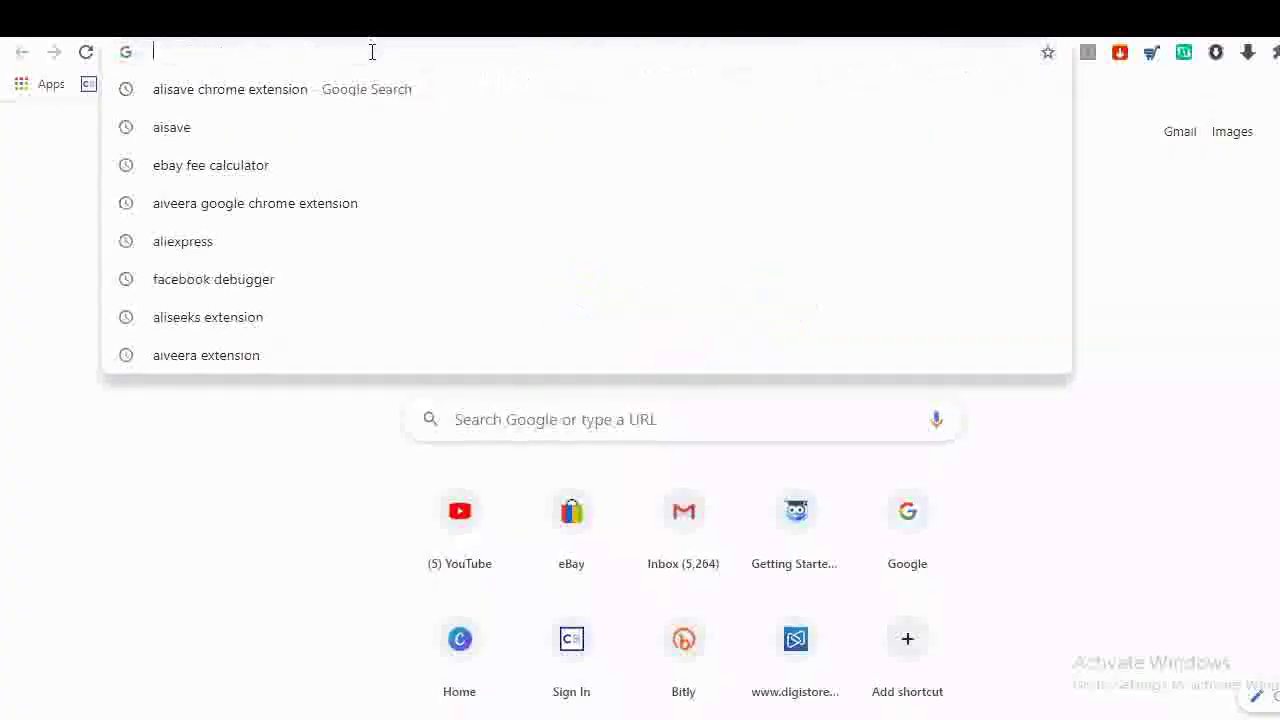
{"action": "type", "text": "ebay"}
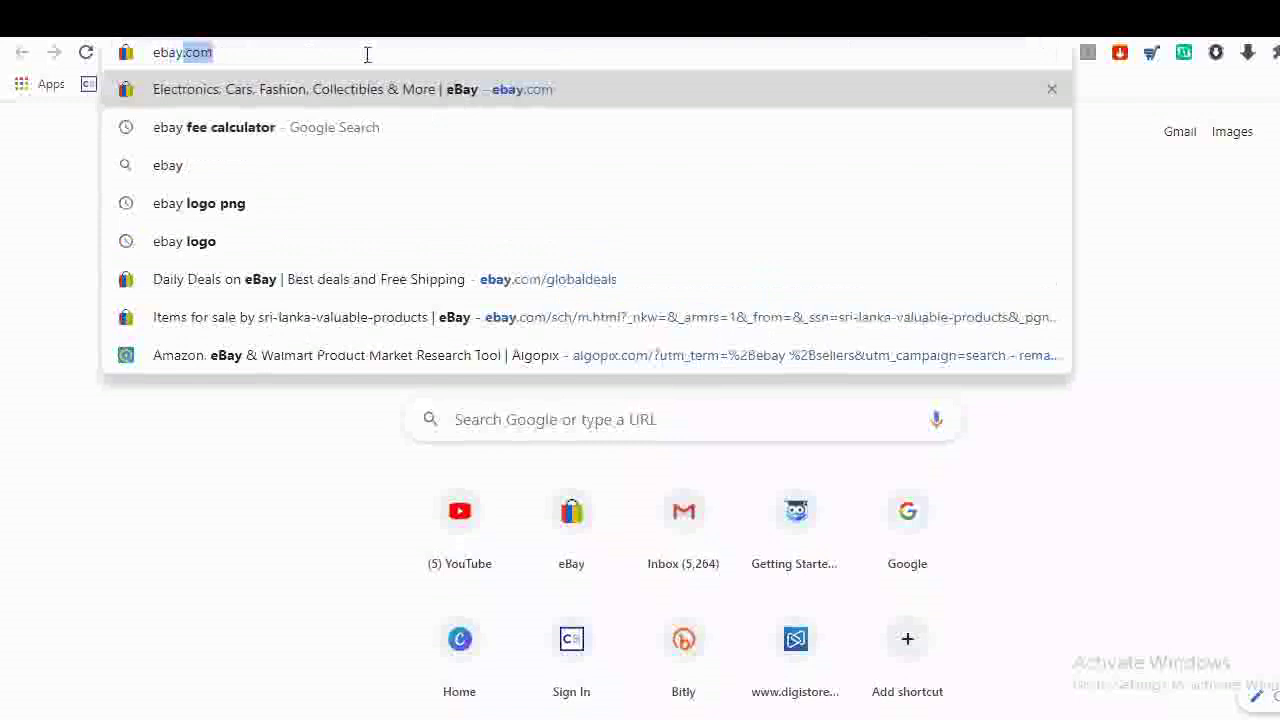
{"action": "left_click", "coordinate": [297, 129]}
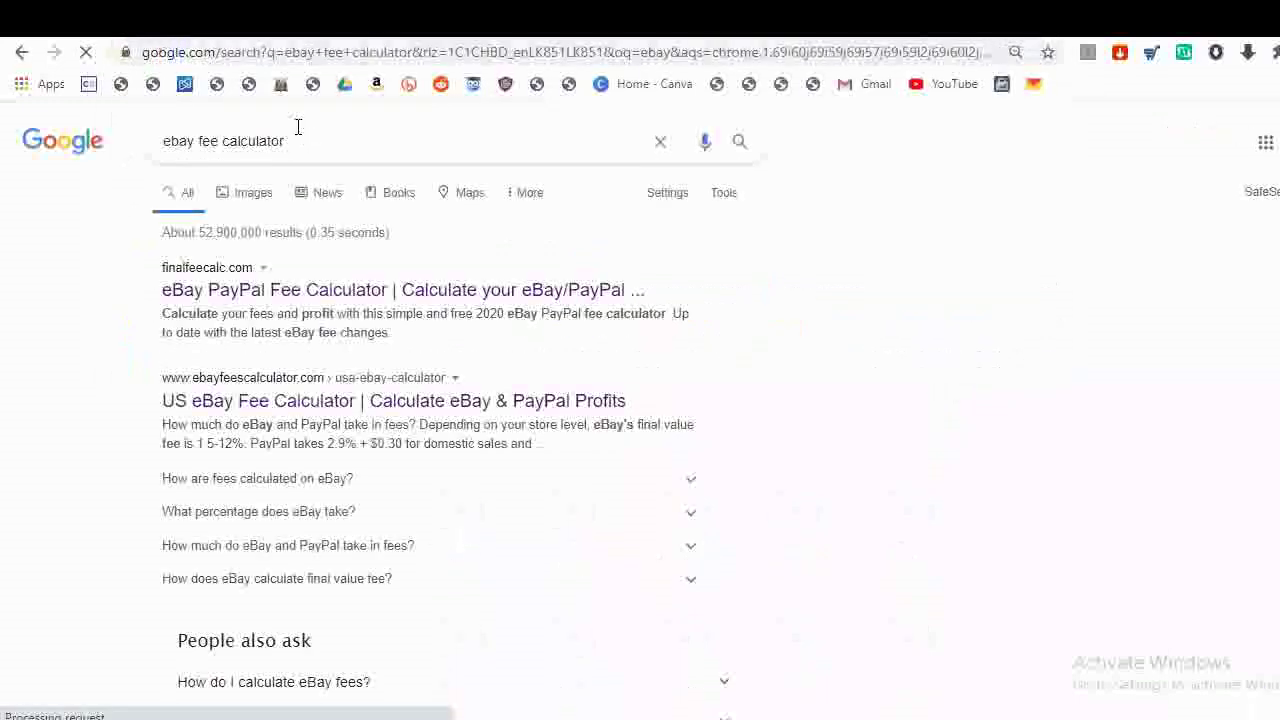
{"action": "left_click", "coordinate": [229, 296]}
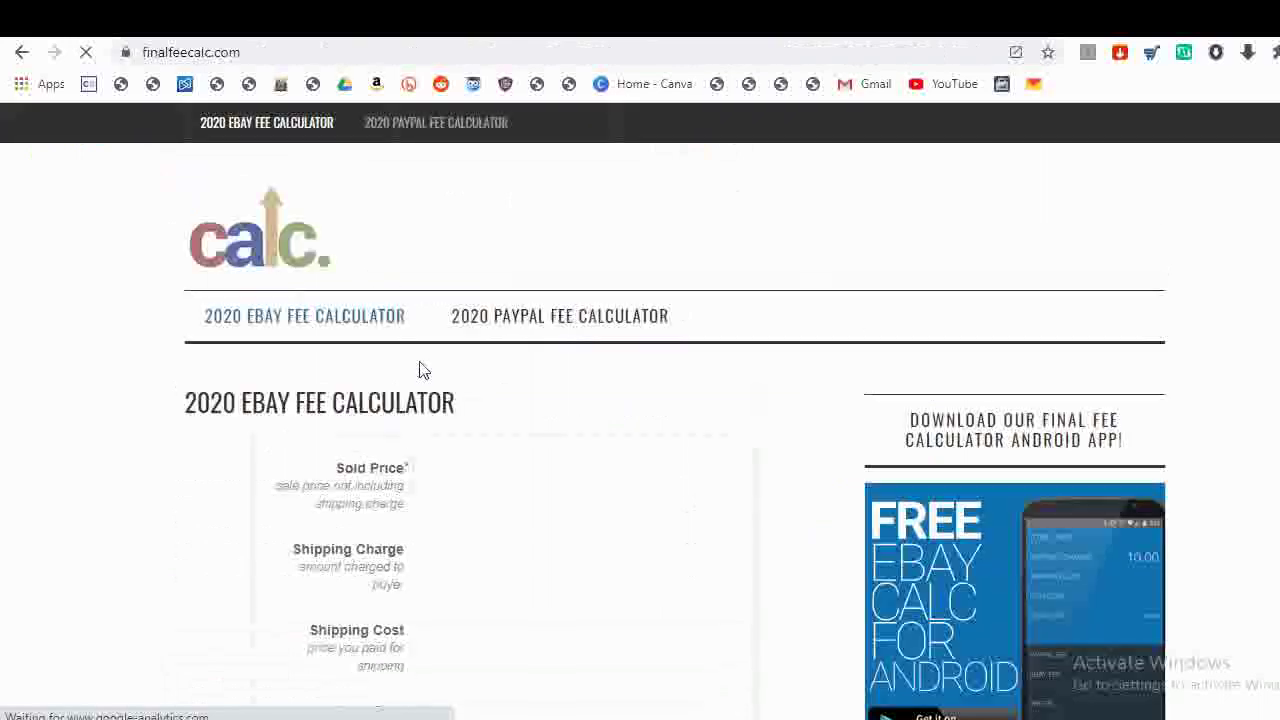
- Check the JBL eBay listing and set the Sold Price in the 2020 eBay fee calculator to 139
{"action": "scroll", "coordinate": [607, 416], "scroll_direction": "down", "scroll_amount": 3}
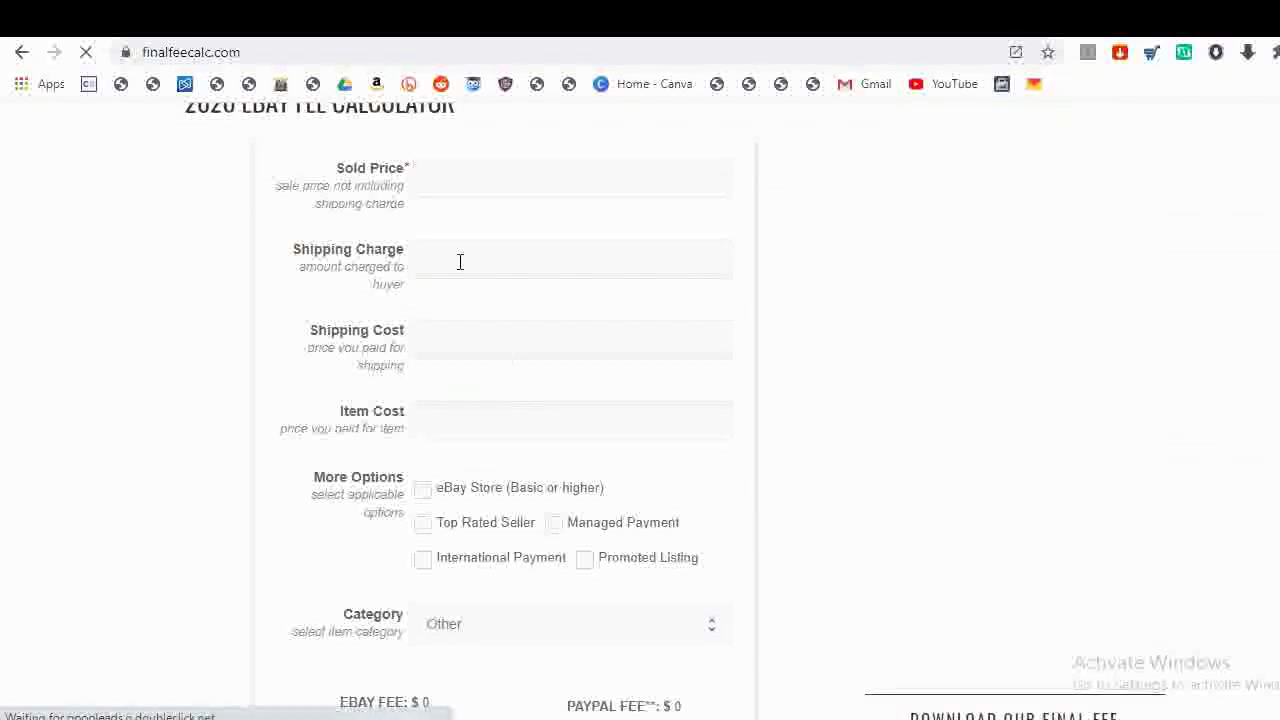
{"action": "left_click", "coordinate": [468, 180]}
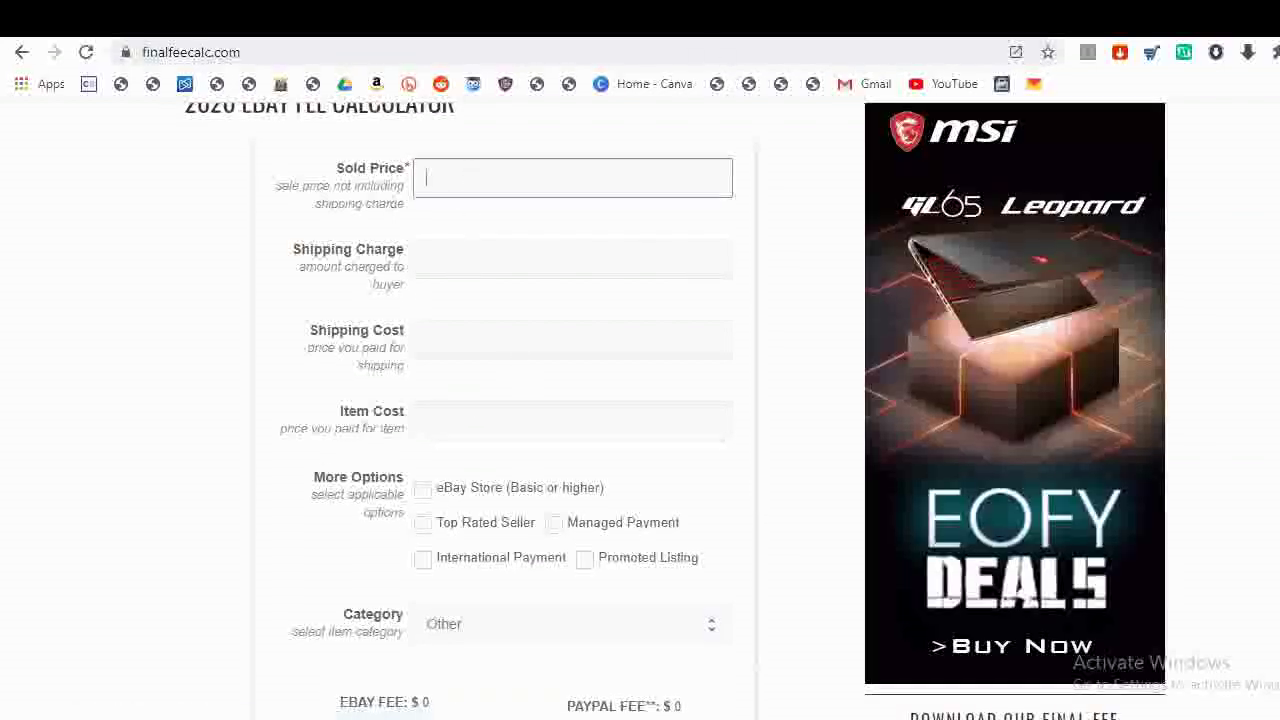
{"action": "key", "text": "ctrl+Tab"}
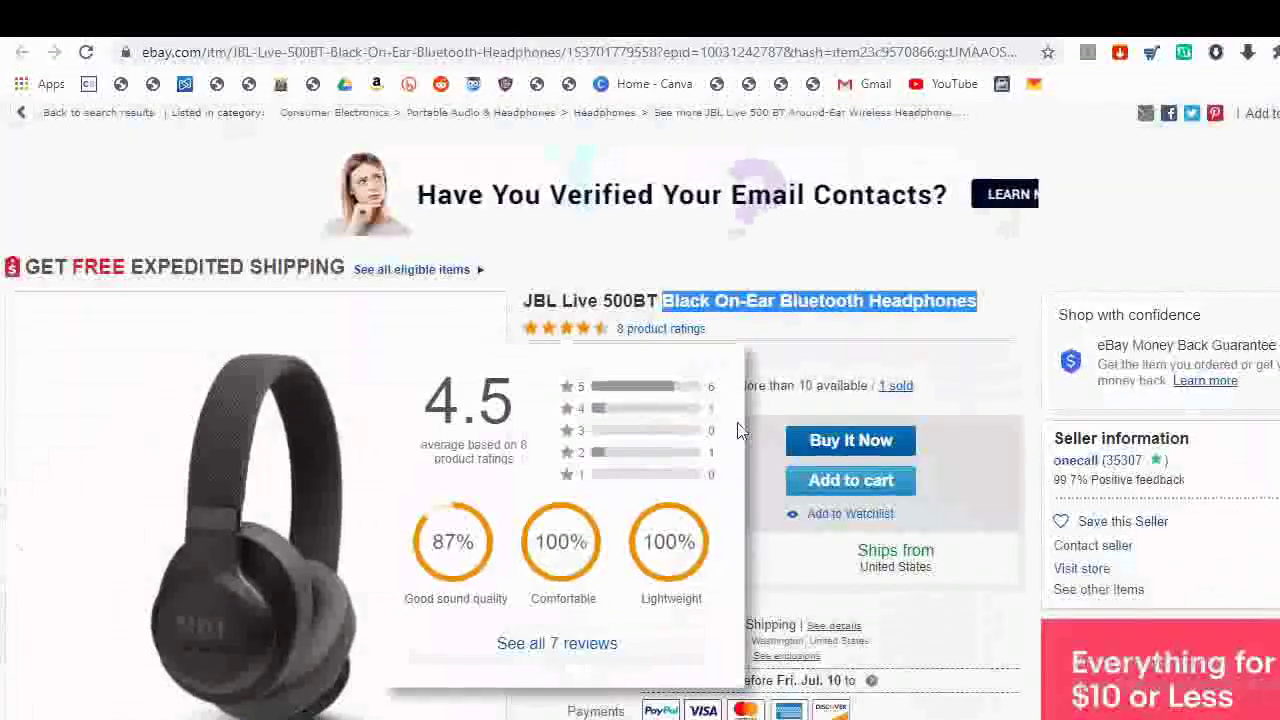
{"action": "key", "text": "ctrl+Tab"}
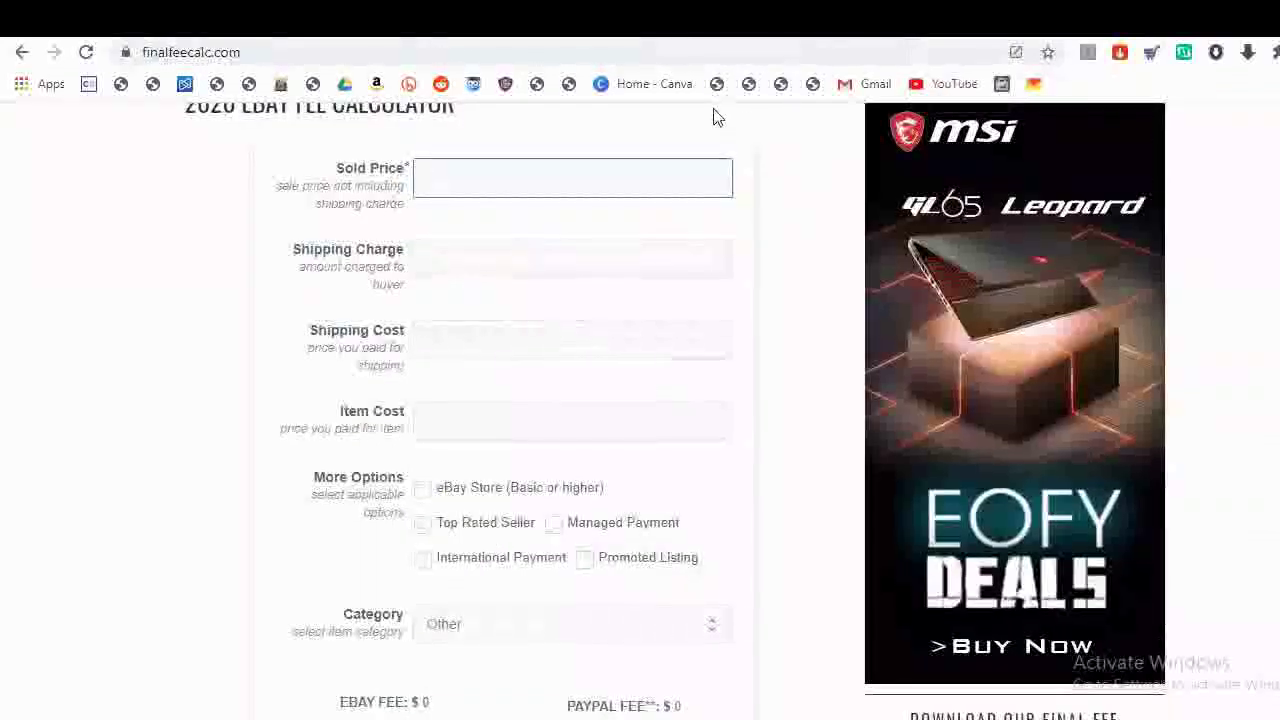
{"action": "type", "text": "139"}
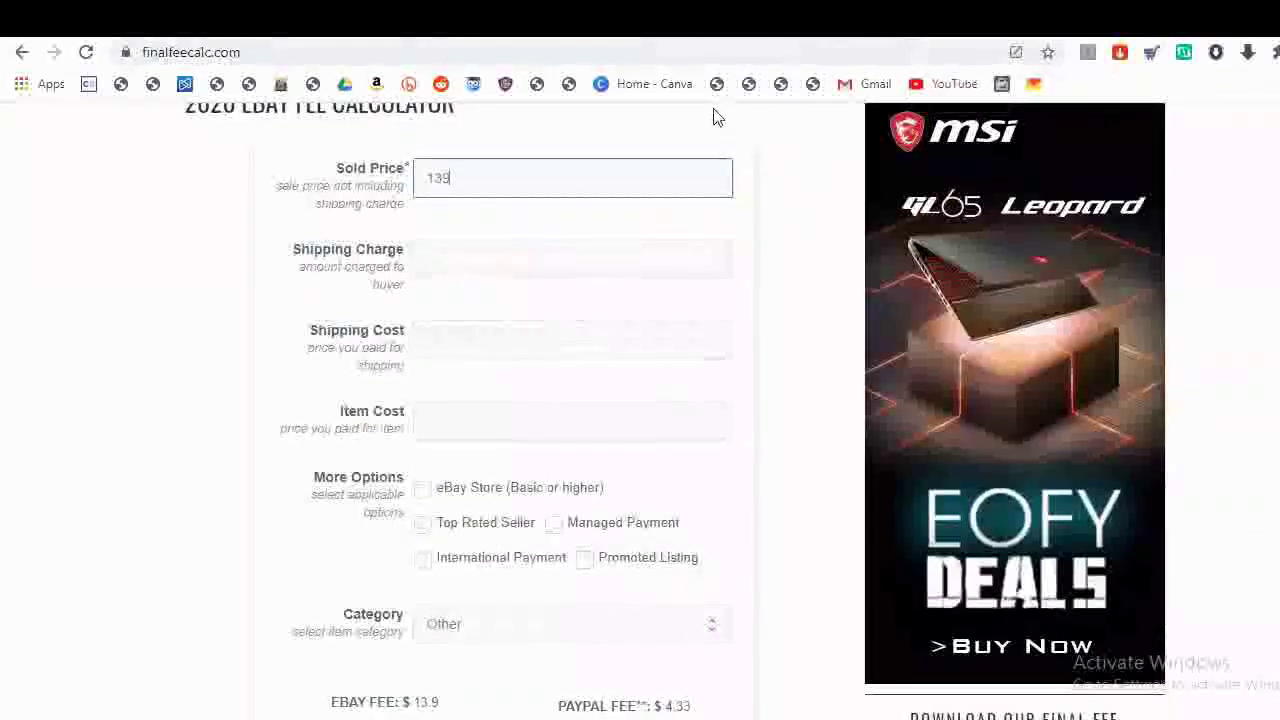
{"action": "left_click", "coordinate": [468, 260]}
- Check the Edifier AliExpress page for the W830BT Black's price and its delivery options to the United States
{"action": "left_click", "coordinate": [704, 36]}
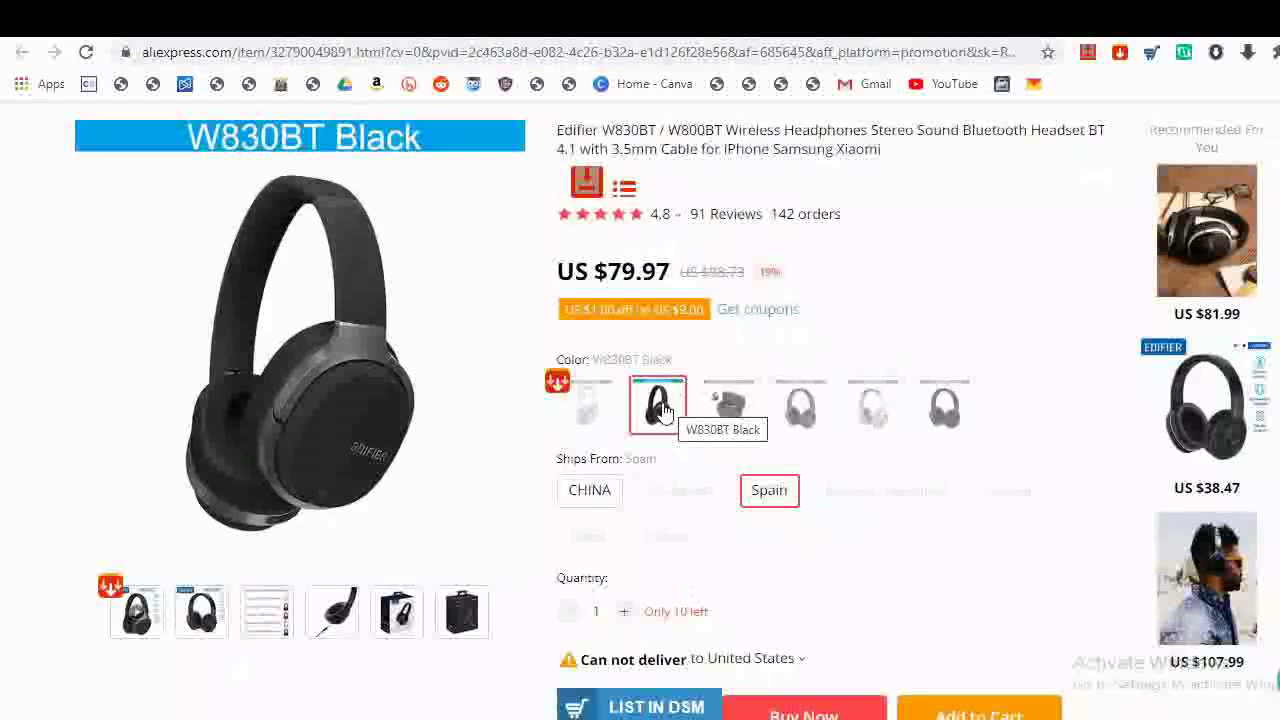
{"action": "scroll", "coordinate": [657, 403], "scroll_direction": "up", "scroll_amount": 1}
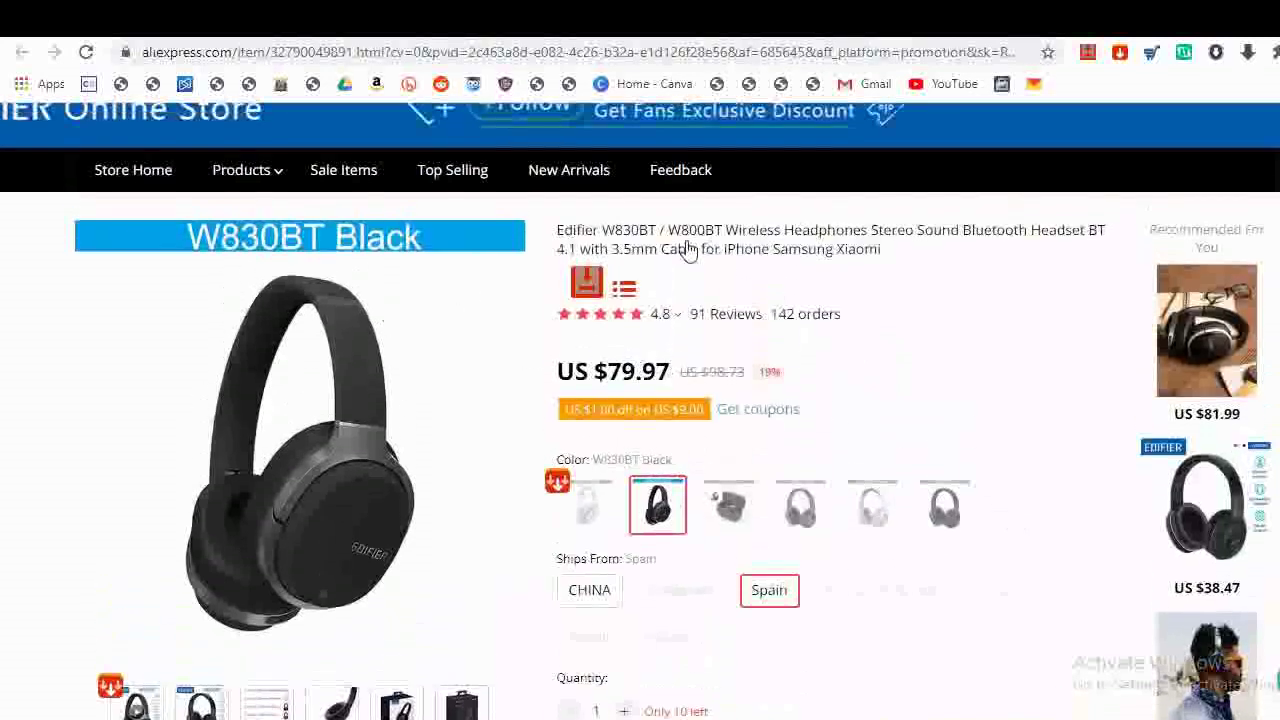
{"action": "scroll", "coordinate": [709, 620], "scroll_direction": "down", "scroll_amount": 2}
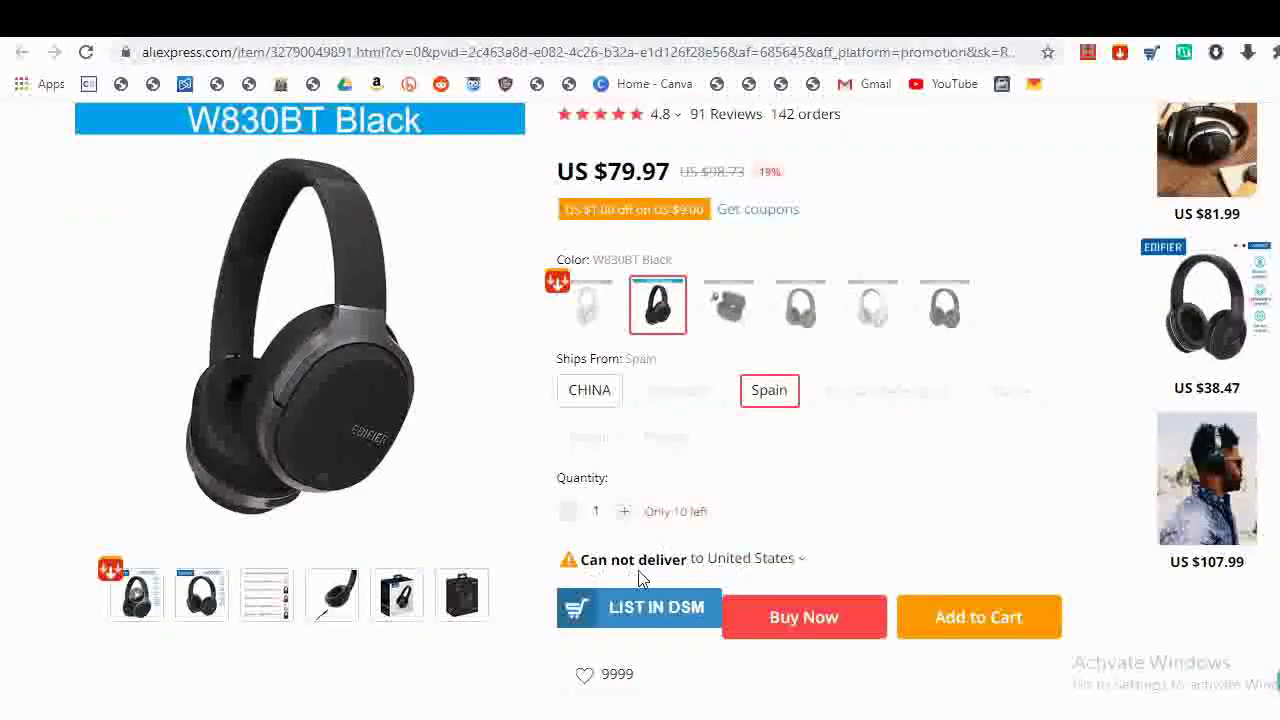
{"action": "left_click", "coordinate": [804, 568]}
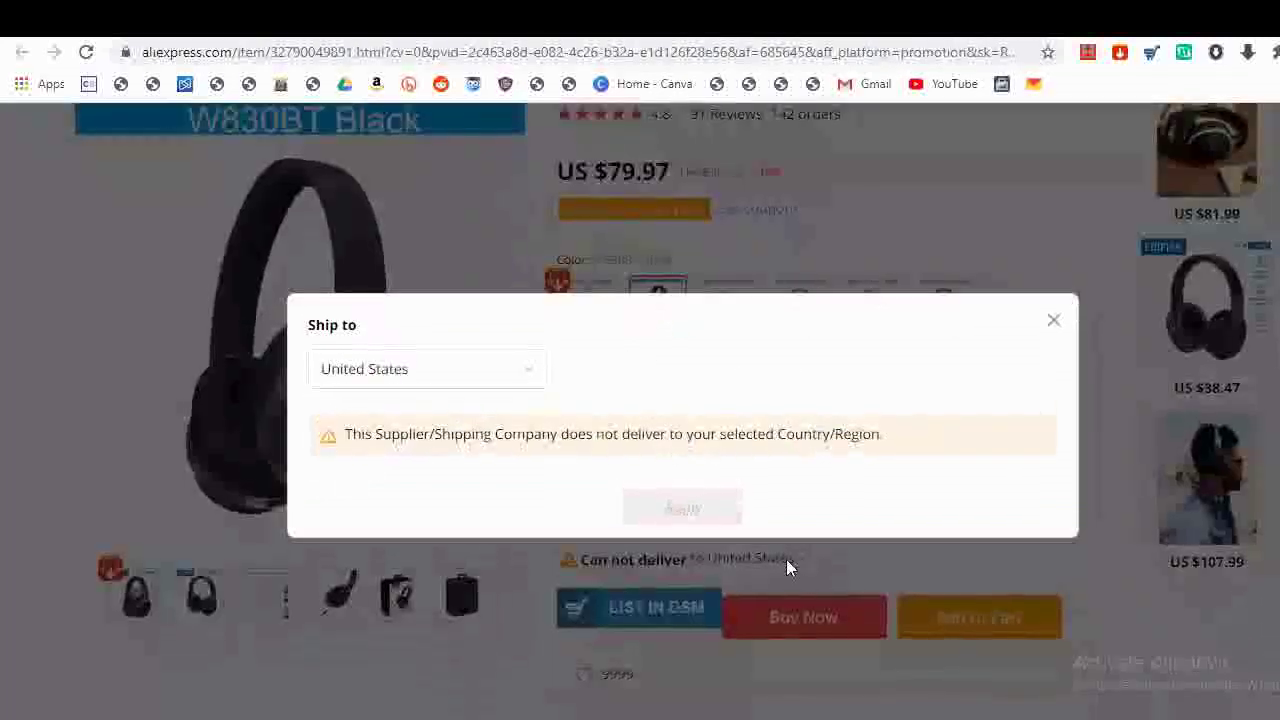
{"action": "left_click", "coordinate": [1052, 322]}
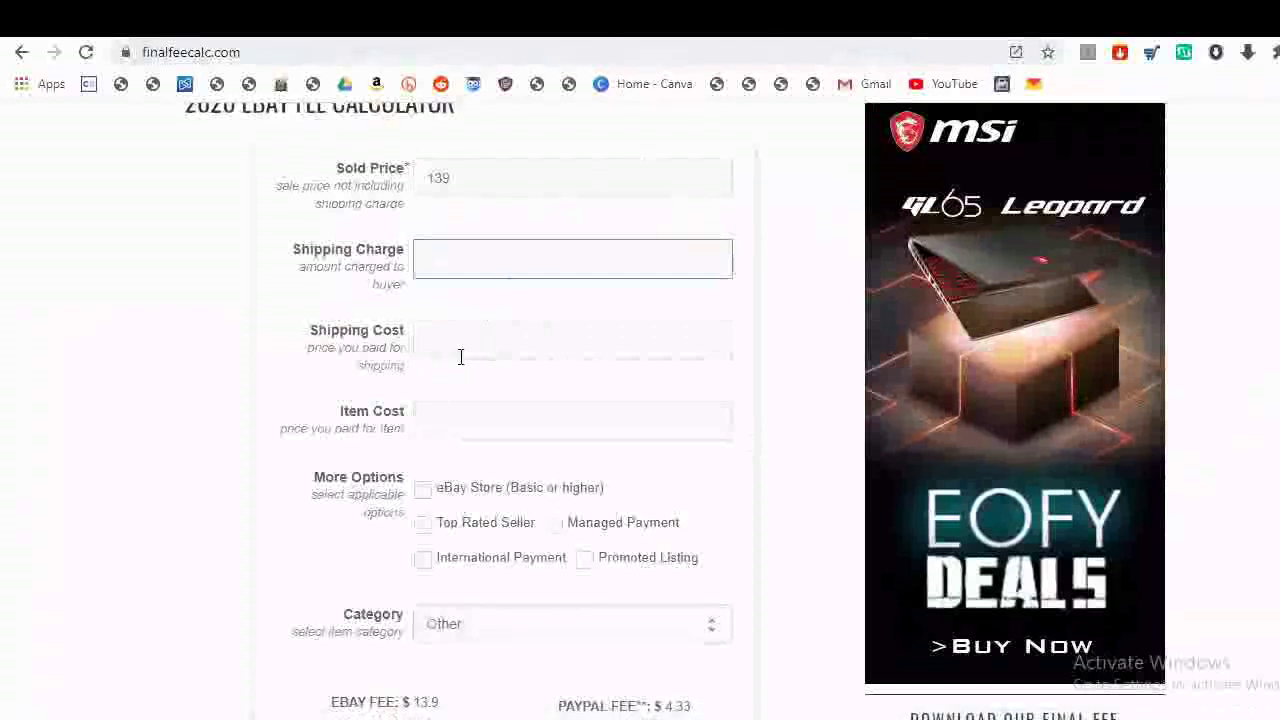
- Set the calculator's Item Cost to the AliExpress price of 79.97 and review the eBay fee, PayPal fee and total profit
{"action": "left_click", "coordinate": [457, 423]}
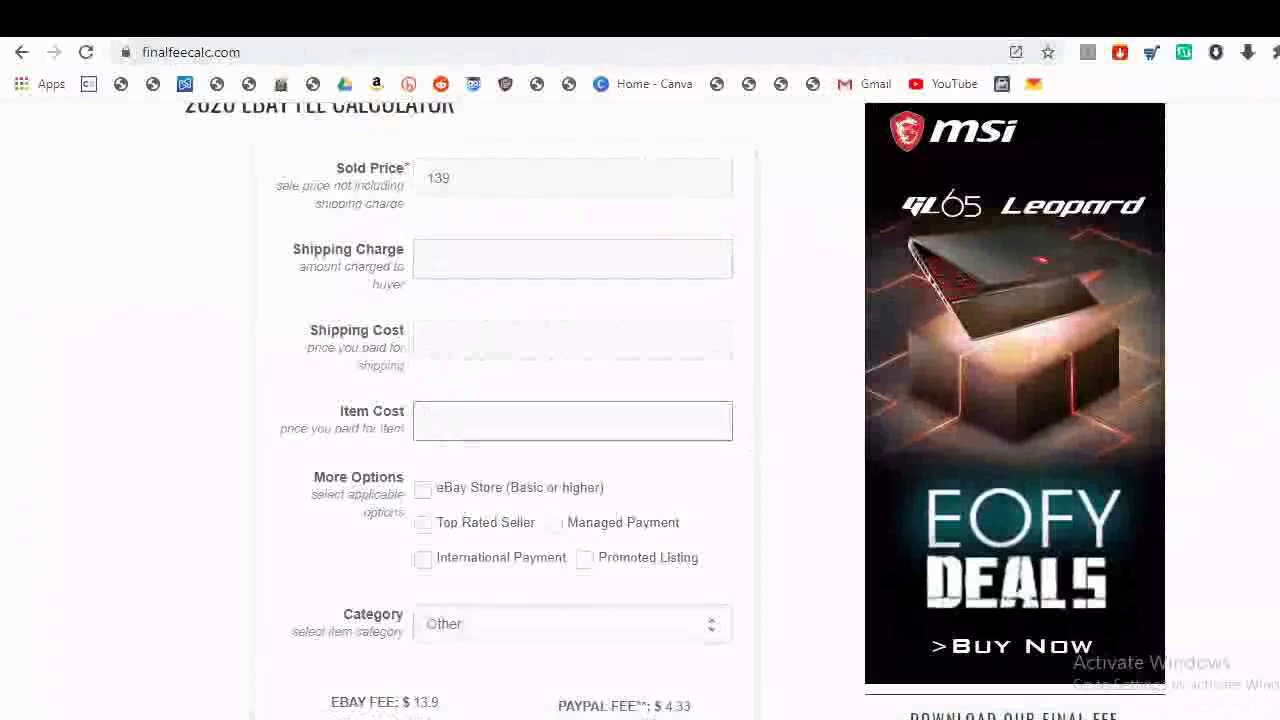
{"action": "left_click", "coordinate": [786, 86]}
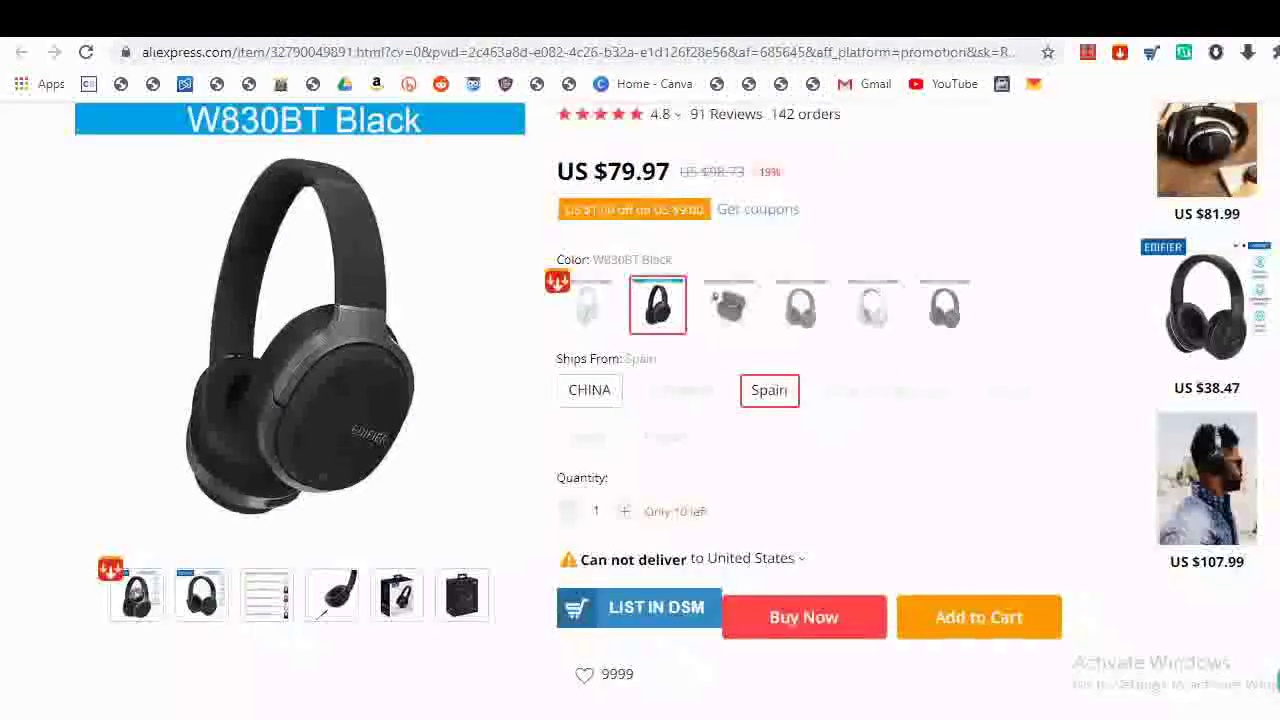
{"action": "left_click", "coordinate": [1000, 18]}
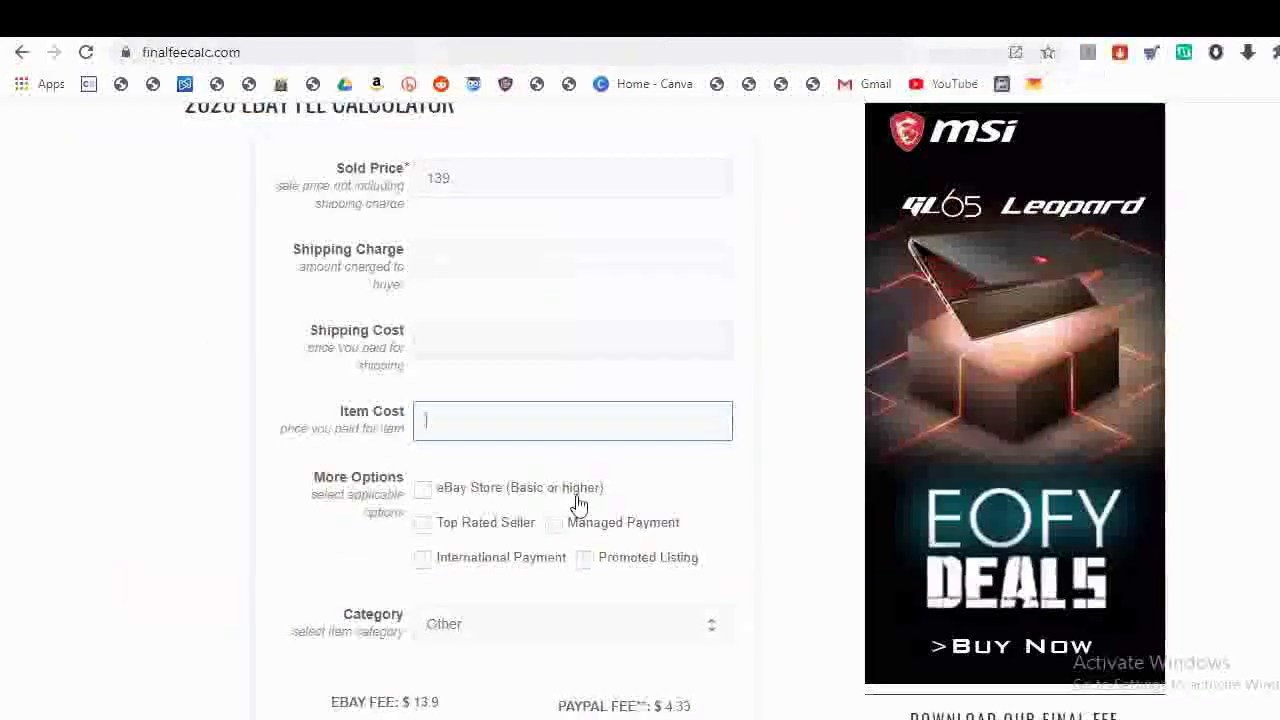
{"action": "type", "text": "79.97"}
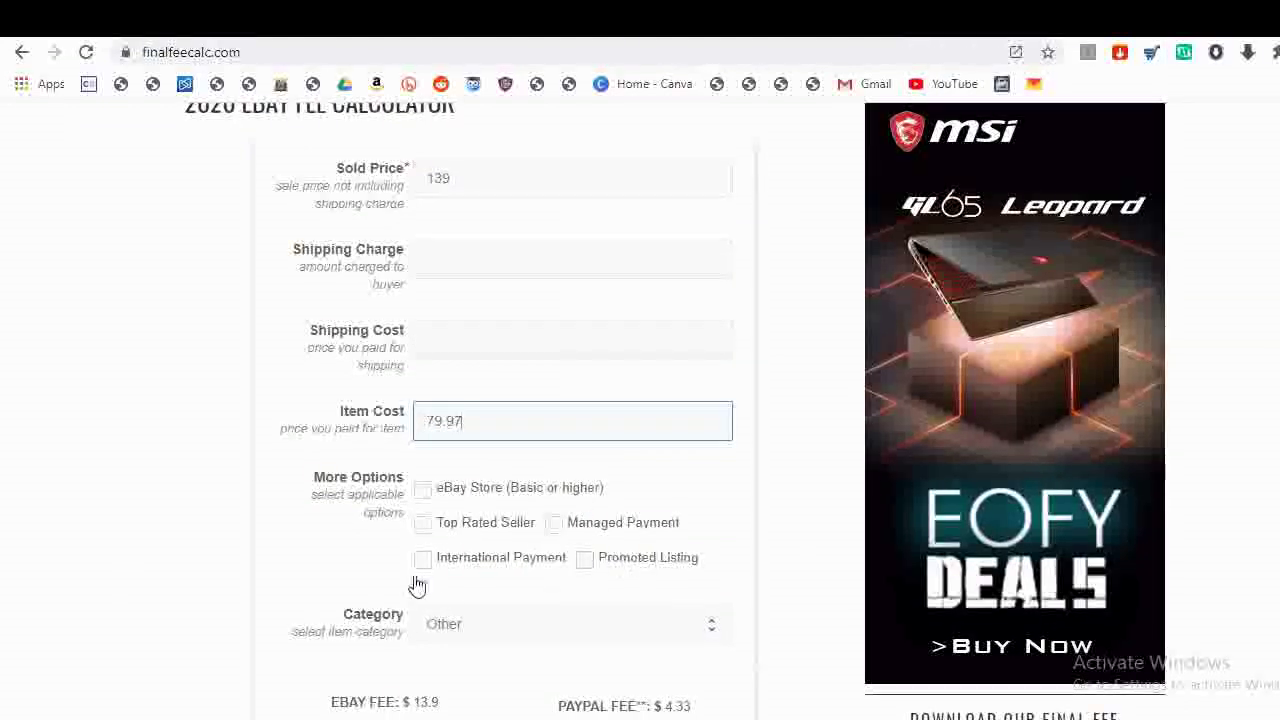
{"action": "scroll", "coordinate": [491, 557], "scroll_direction": "down", "scroll_amount": 1}
{"action": "scroll", "coordinate": [457, 530], "scroll_direction": "down", "scroll_amount": 1}
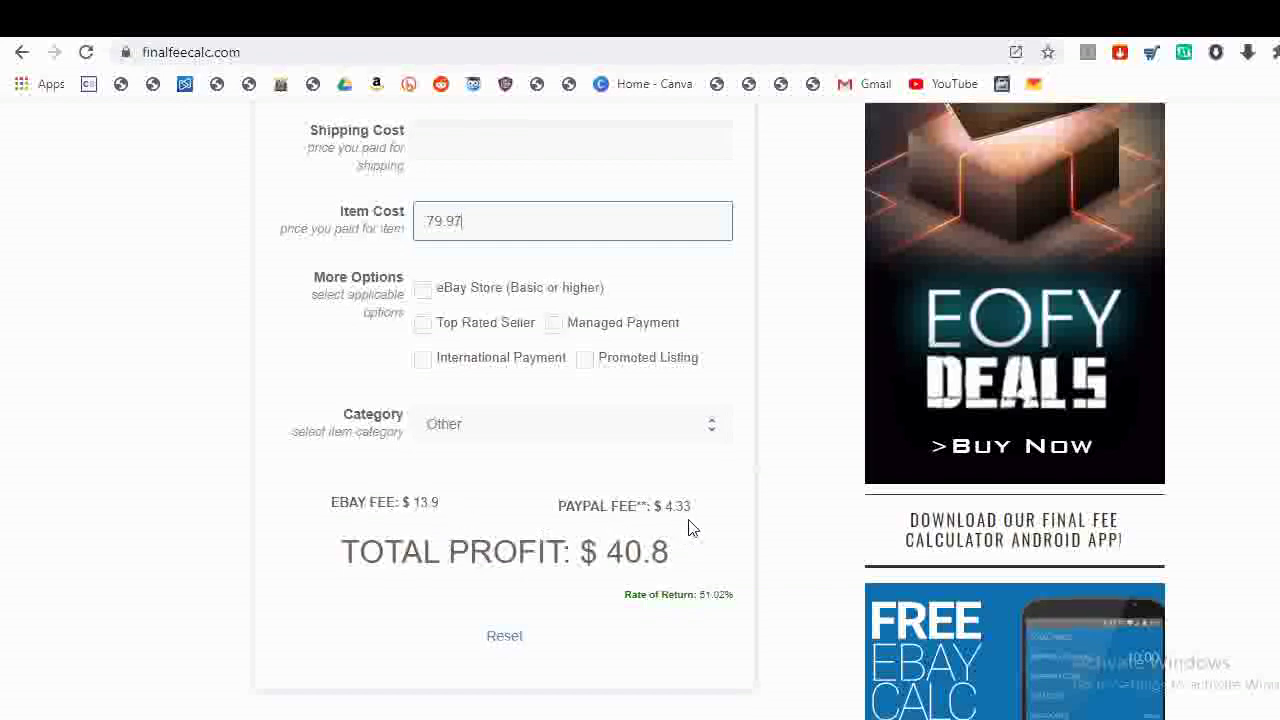
{"action": "scroll", "coordinate": [626, 555], "scroll_direction": "up", "scroll_amount": 2}
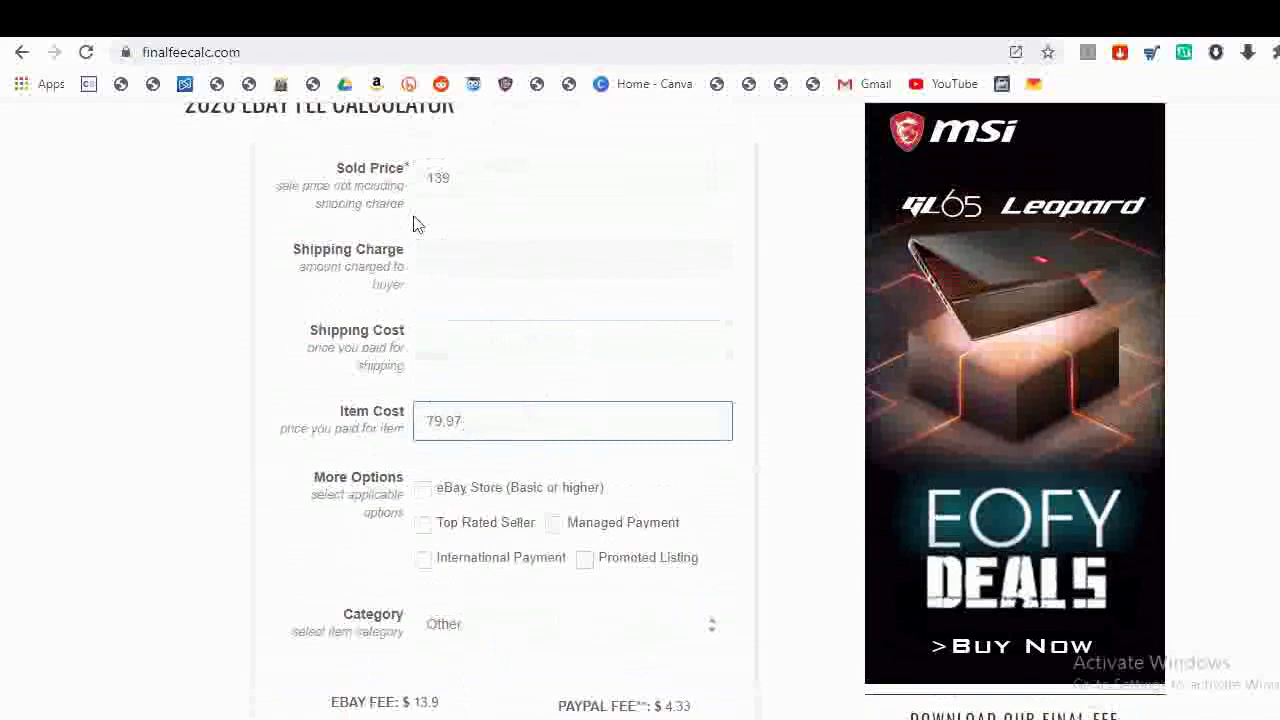
{"action": "scroll", "coordinate": [534, 337], "scroll_direction": "down", "scroll_amount": 4}
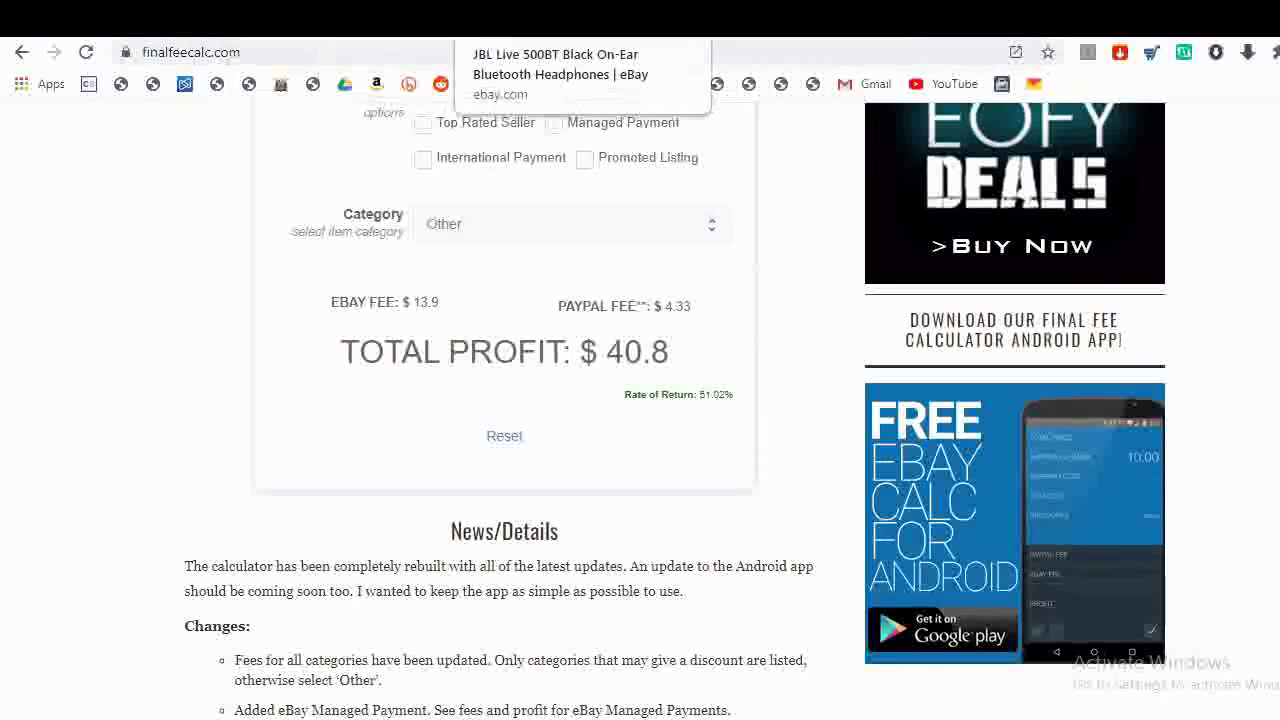
- Return to the eBay draft listing and set the Buy It Now price to 139.65 dollars
{"action": "left_click", "coordinate": [473, 84]}
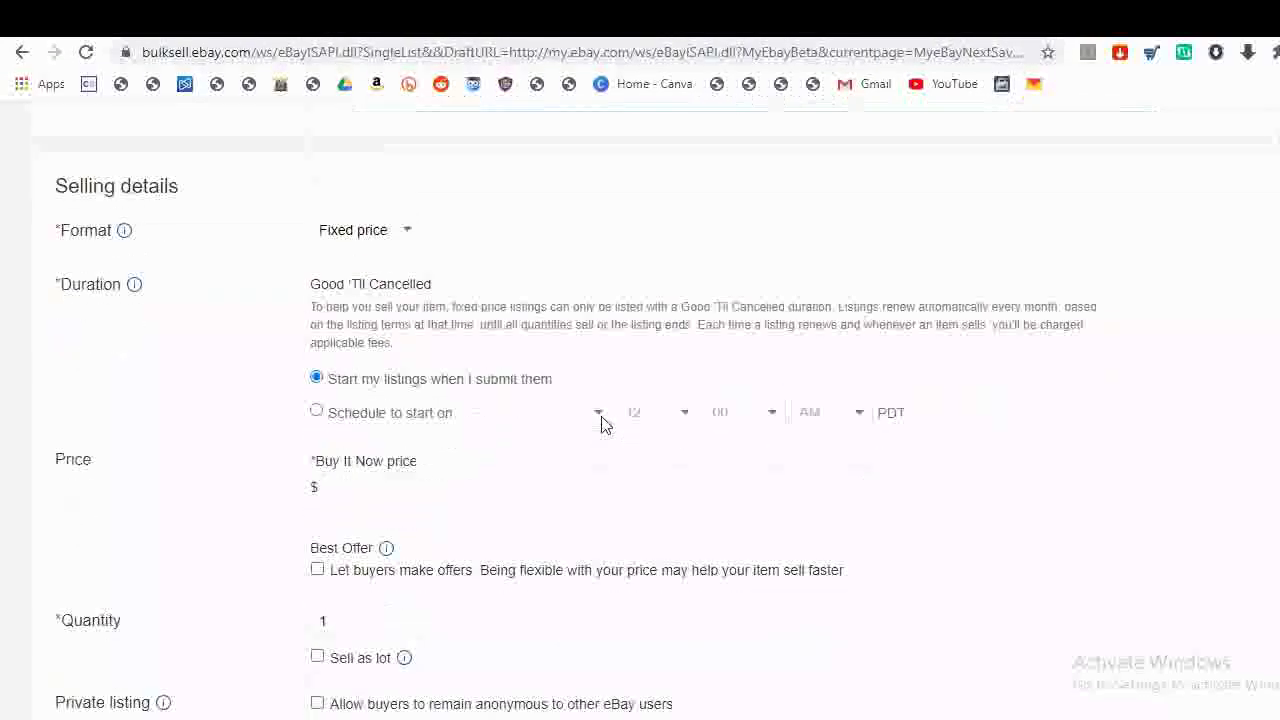
{"action": "scroll", "coordinate": [601, 424], "scroll_direction": "down", "scroll_amount": 3}
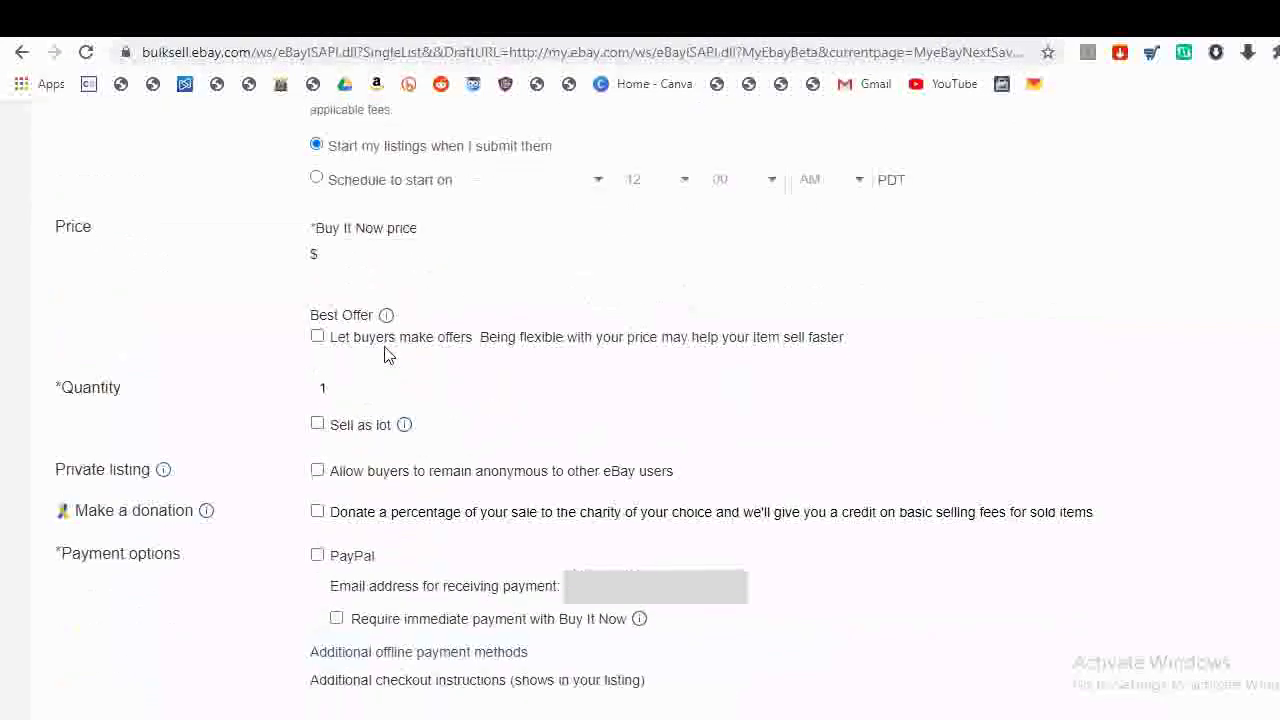
{"action": "left_click", "coordinate": [388, 256]}
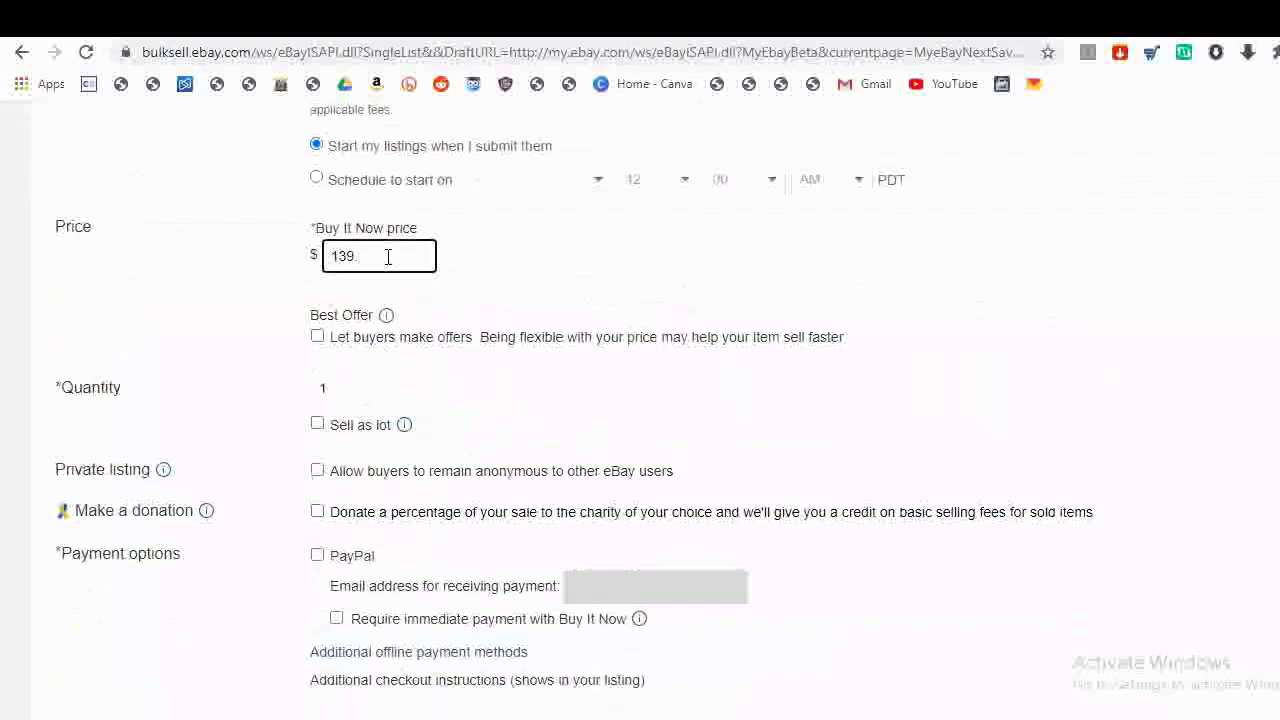
{"action": "type", "text": ".65"}
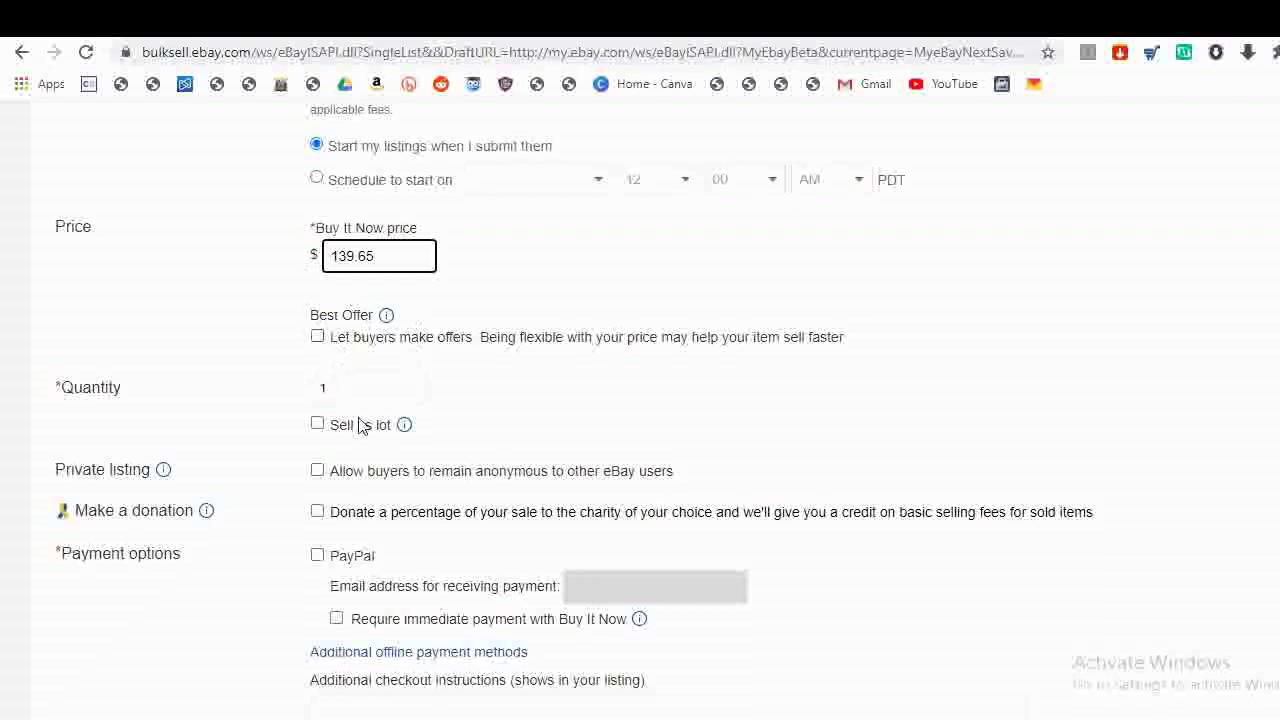
- Set the listing's quantity to 2
{"action": "left_click", "coordinate": [366, 387]}
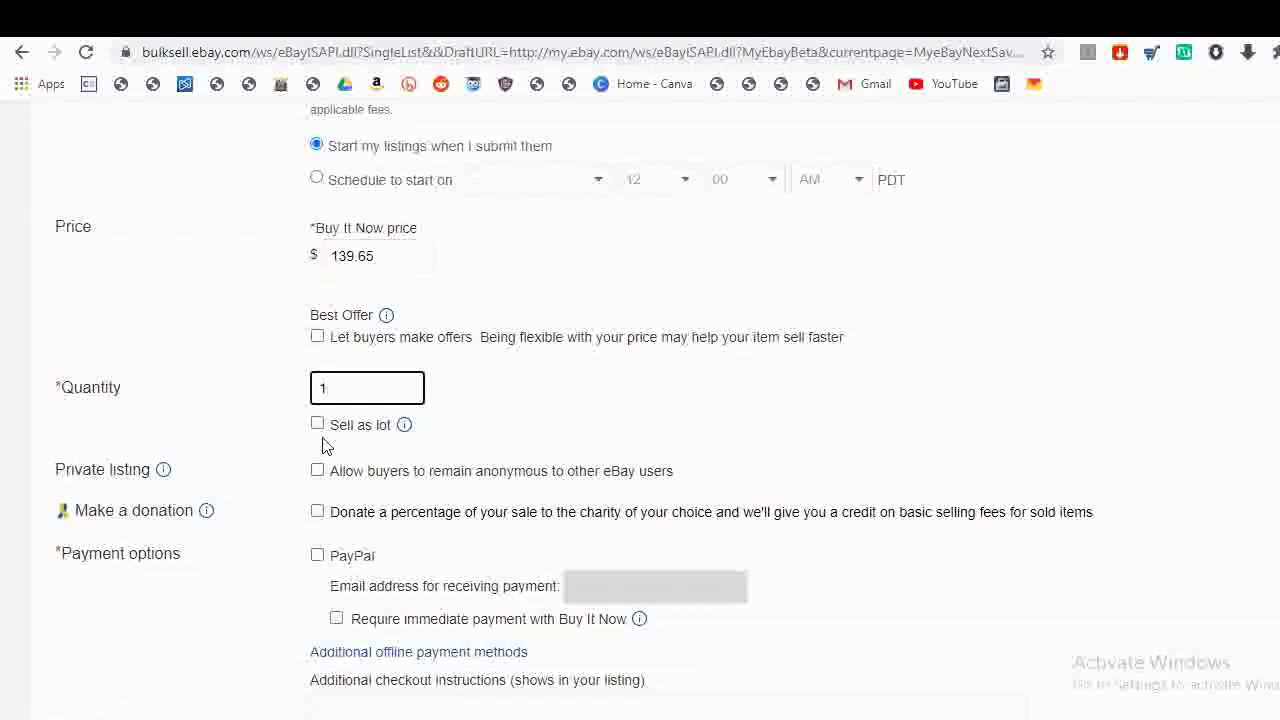
{"action": "key", "text": "BackSpace"}
{"action": "type", "text": "2"}
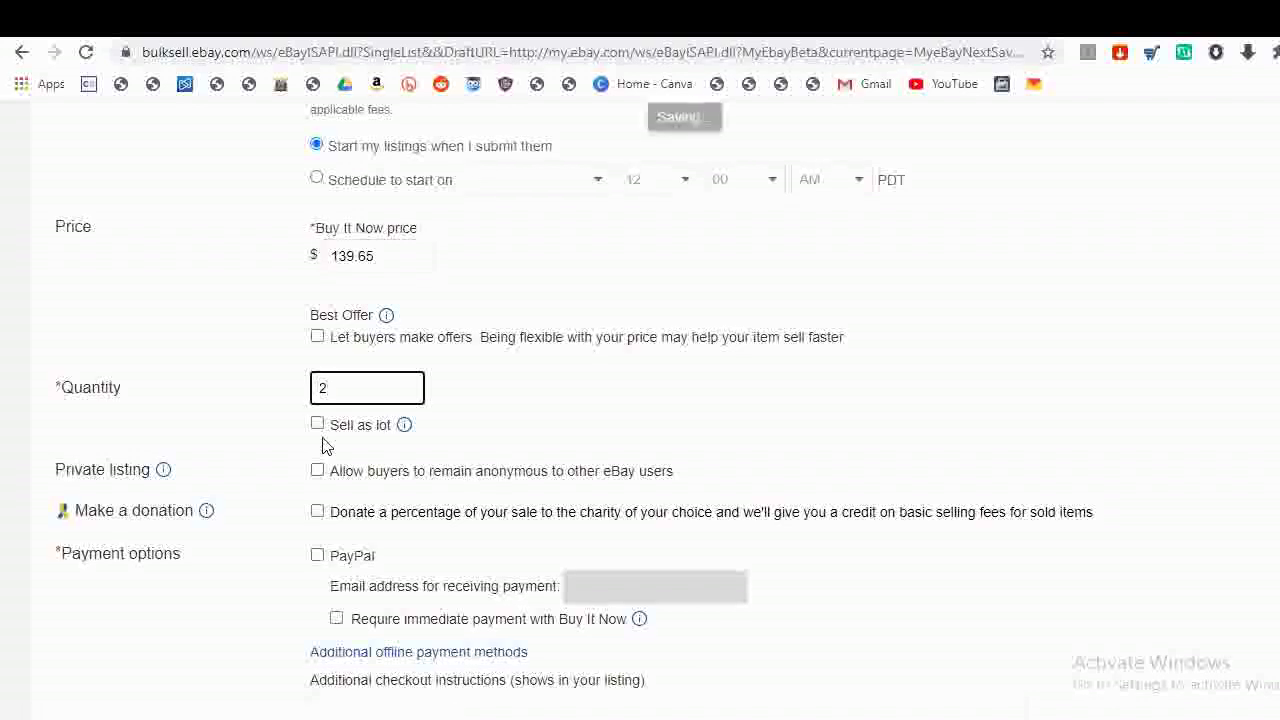
{"action": "key", "text": "BackSpace"}
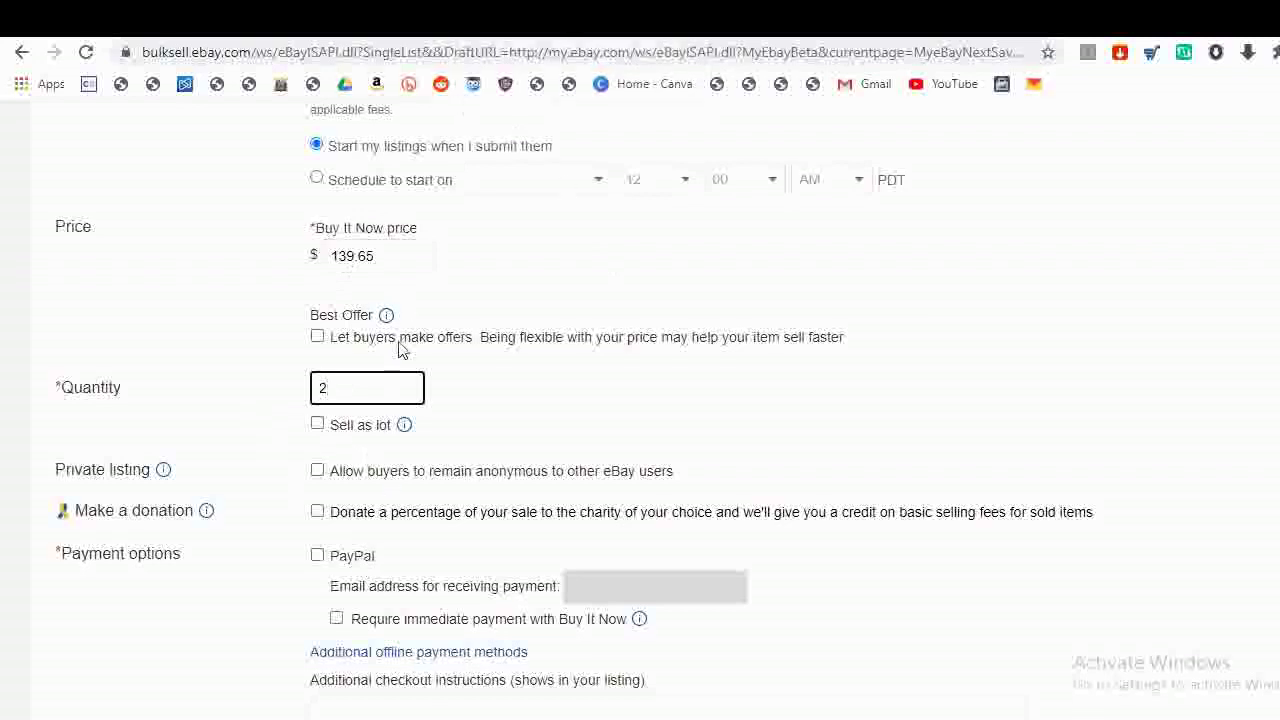
{"action": "right_click", "coordinate": [319, 476]}
{"action": "left_click", "coordinate": [271, 457]}
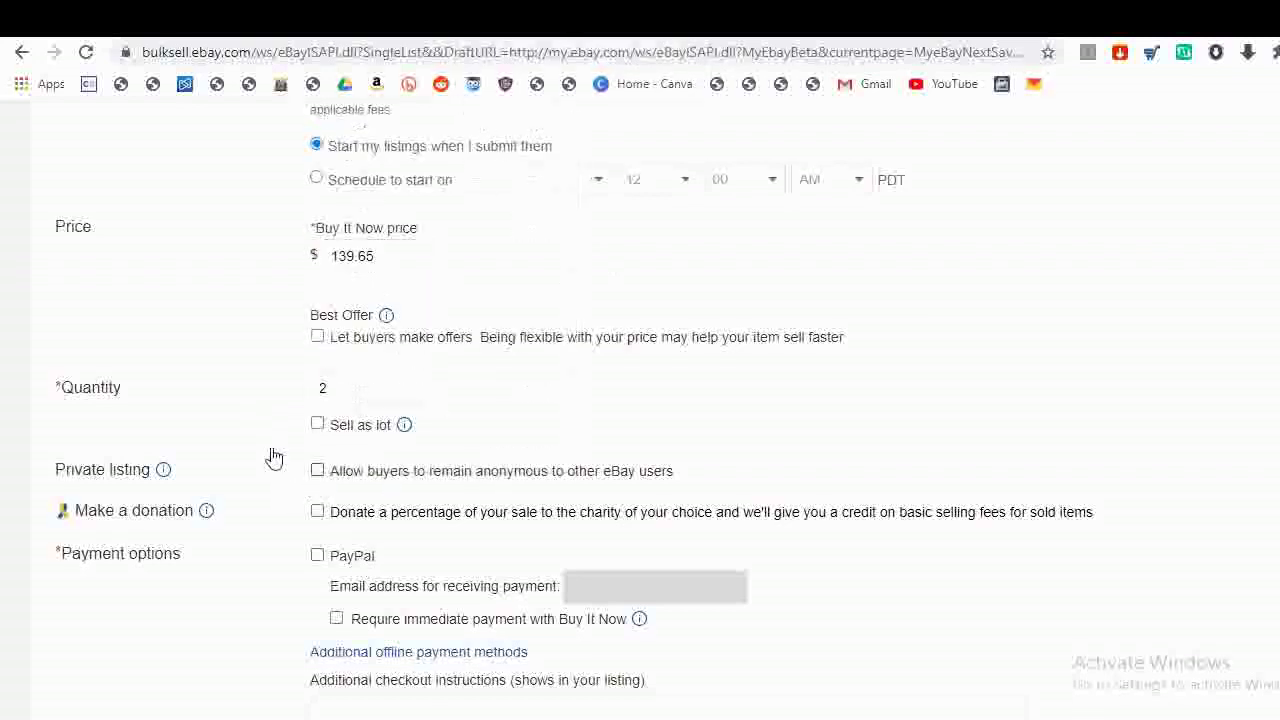
- Allow buyers to remain anonymous to other eBay users, and try the charity donation option before switching it off again
{"action": "left_click", "coordinate": [317, 471]}
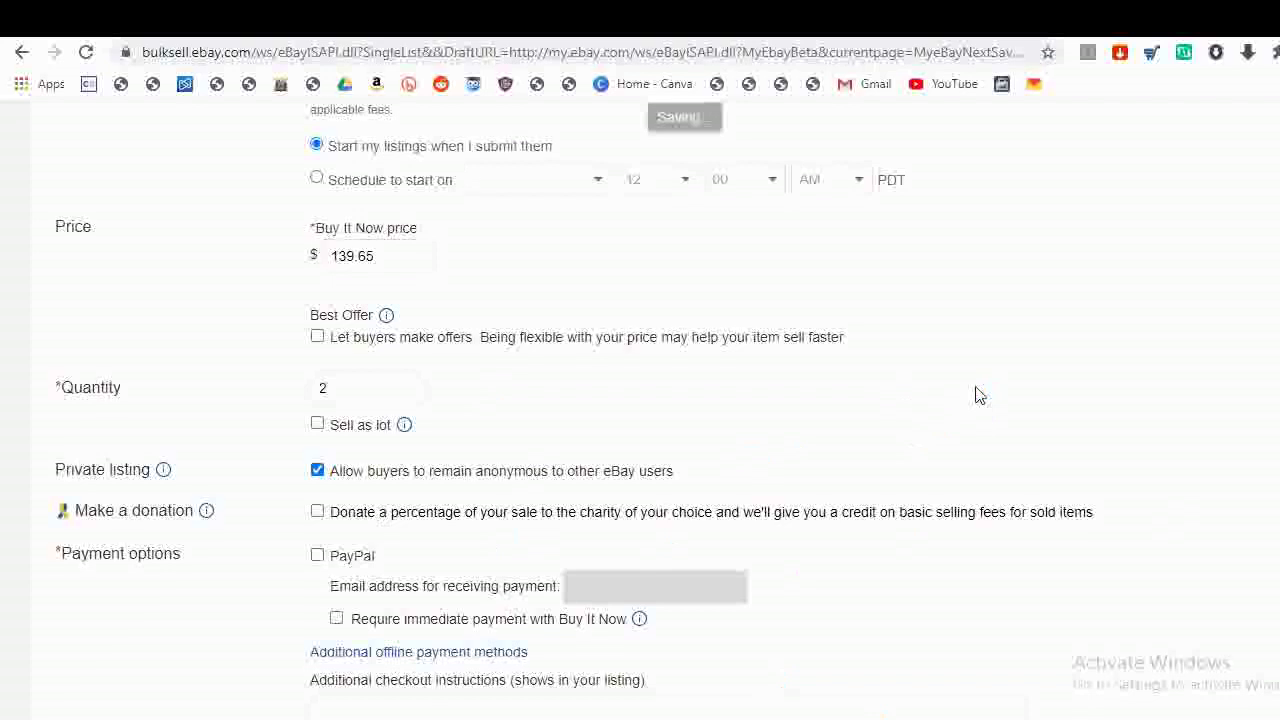
{"action": "left_click", "coordinate": [316, 514]}
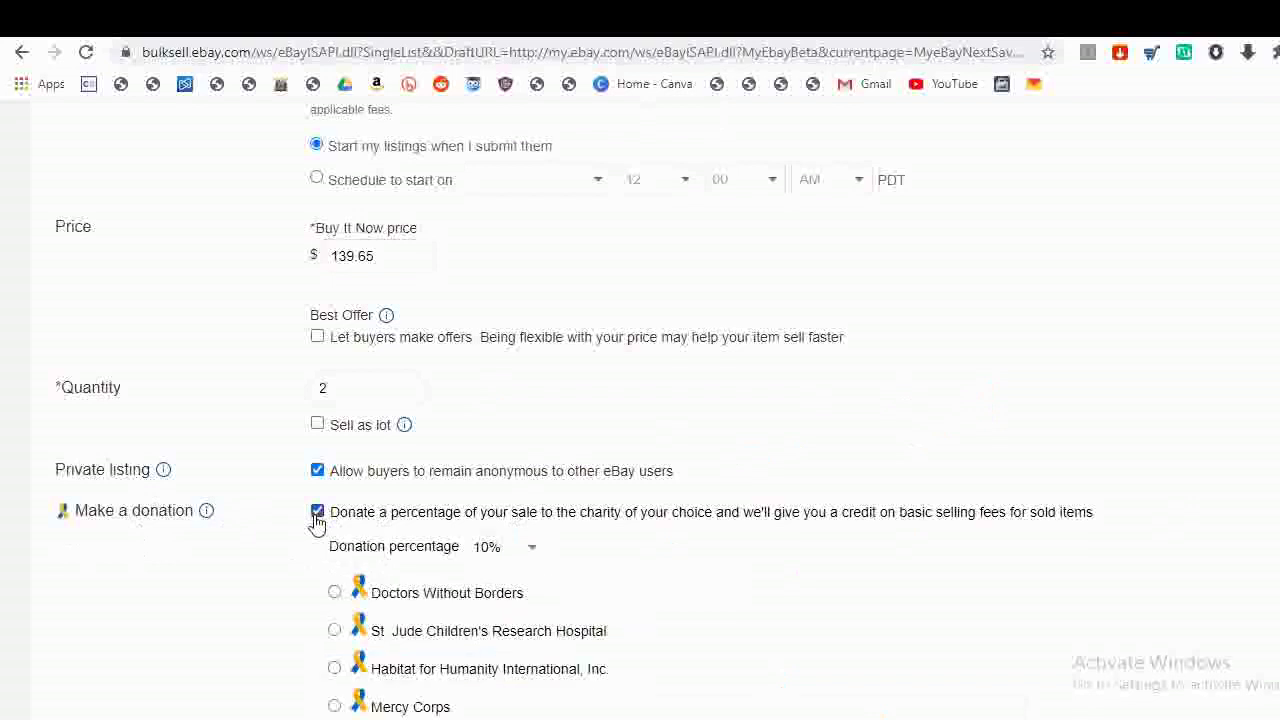
{"action": "left_click", "coordinate": [316, 514]}
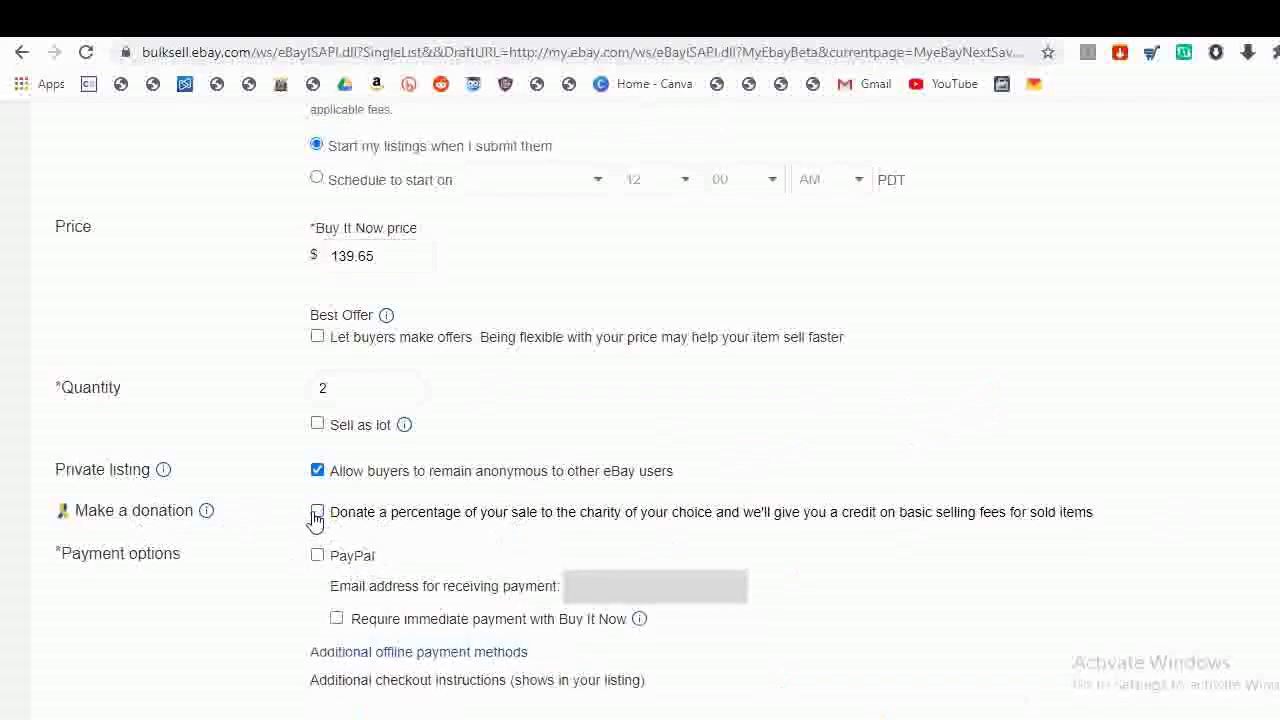
- Enable PayPal as the payment option and require immediate payment with Buy It Now
{"action": "left_click", "coordinate": [318, 559]}
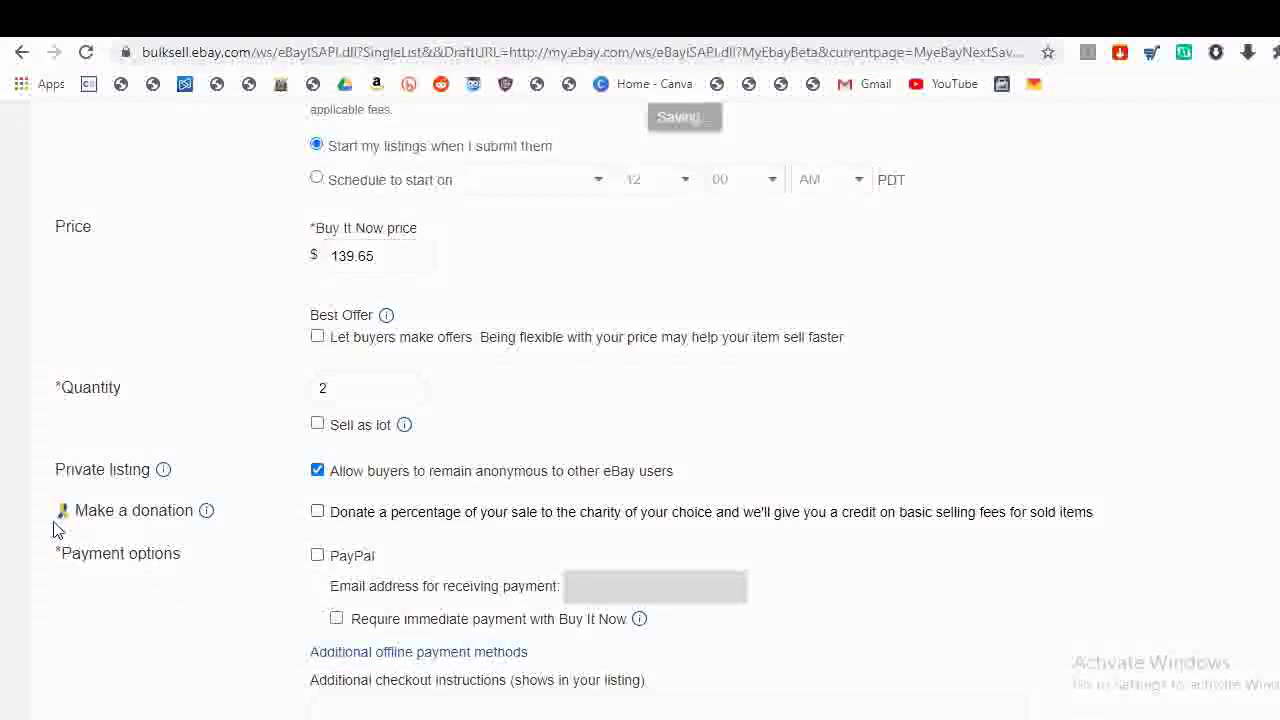
{"action": "left_click", "coordinate": [316, 558]}
{"action": "left_click", "coordinate": [690, 594]}
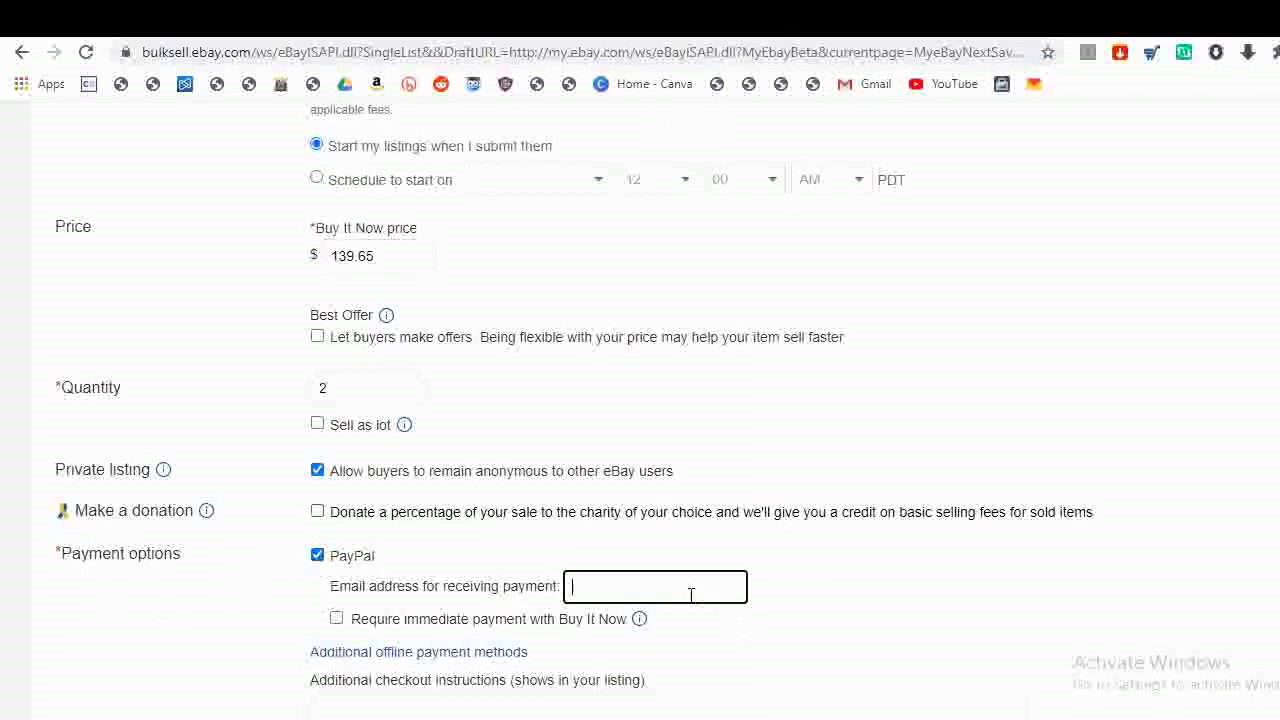
{"action": "left_click", "coordinate": [850, 615]}
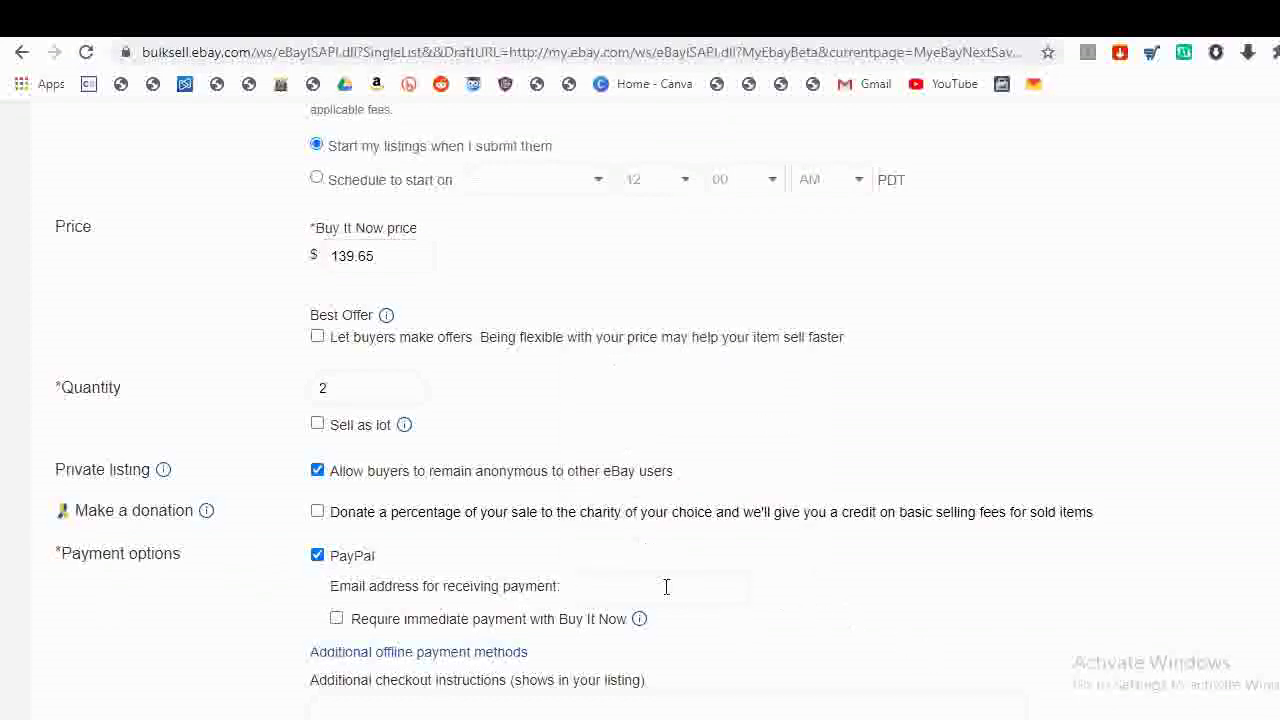
{"action": "scroll", "coordinate": [320, 480], "scroll_direction": "down", "scroll_amount": 2}
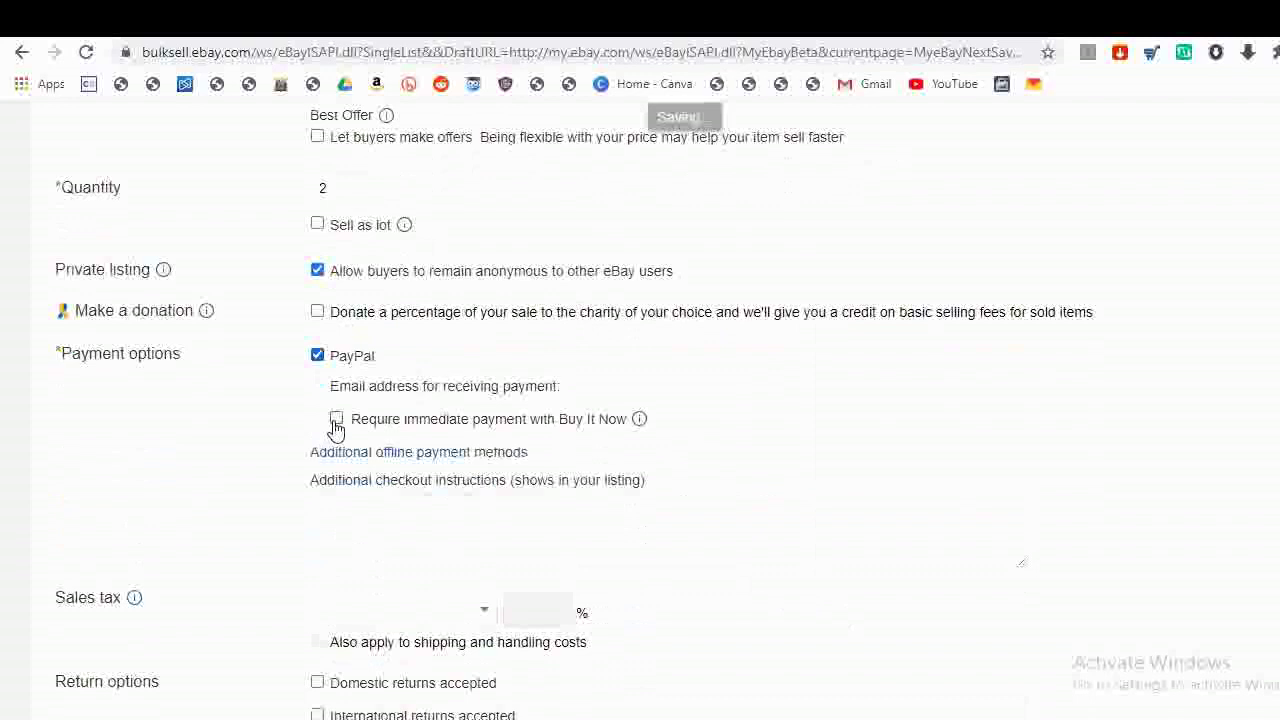
{"action": "left_click", "coordinate": [336, 419]}
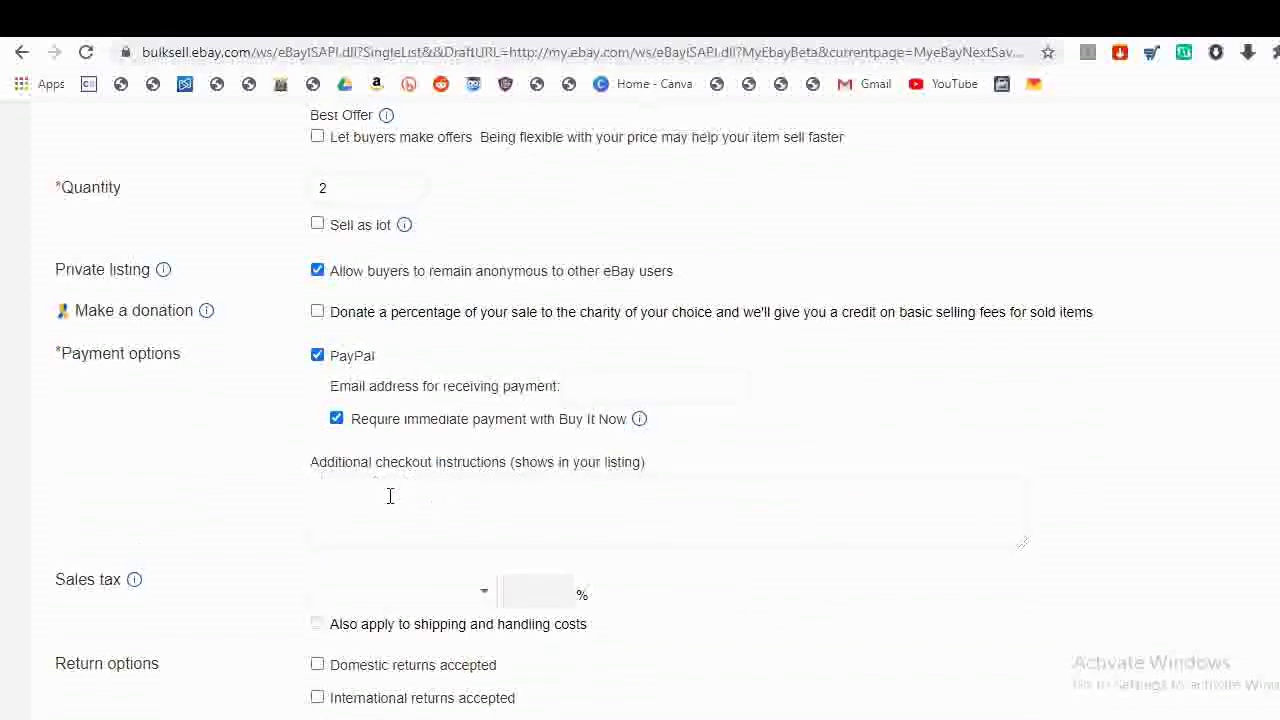
- Accept domestic returns within 30 days, with return shipping paid by the buyer
{"action": "scroll", "coordinate": [294, 460], "scroll_direction": "down", "scroll_amount": 2}
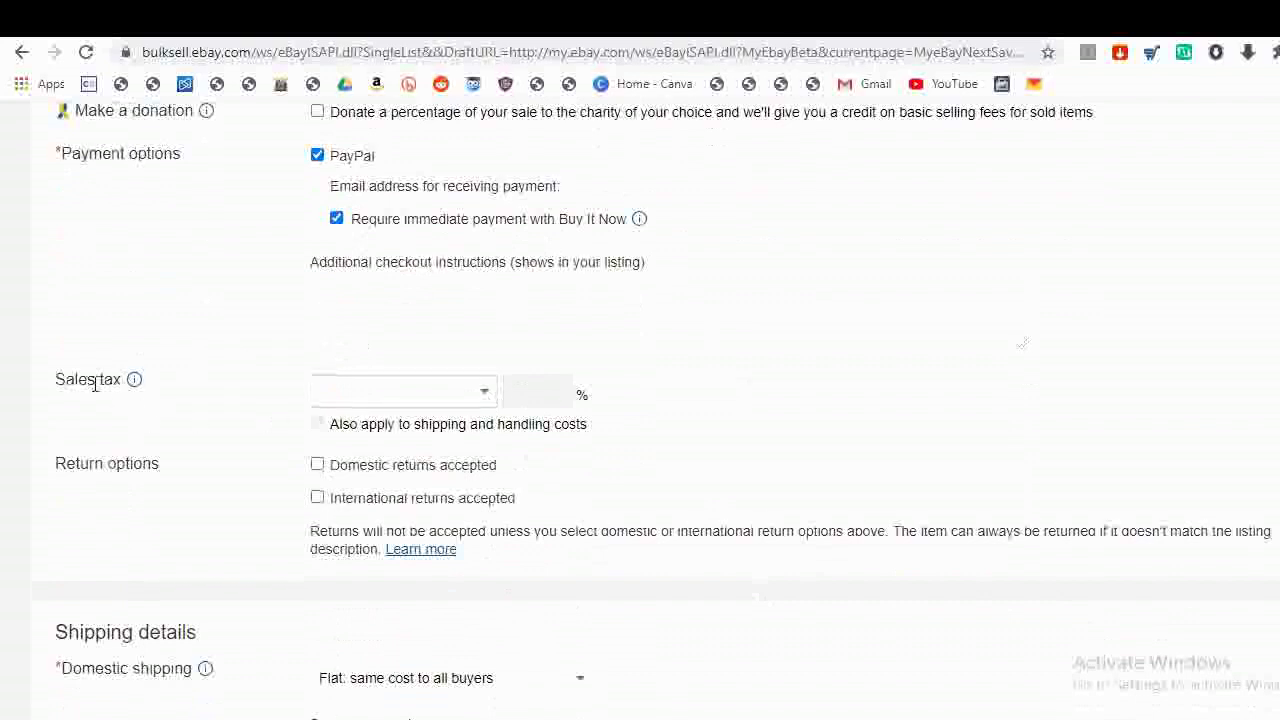
{"action": "left_click", "coordinate": [317, 466]}
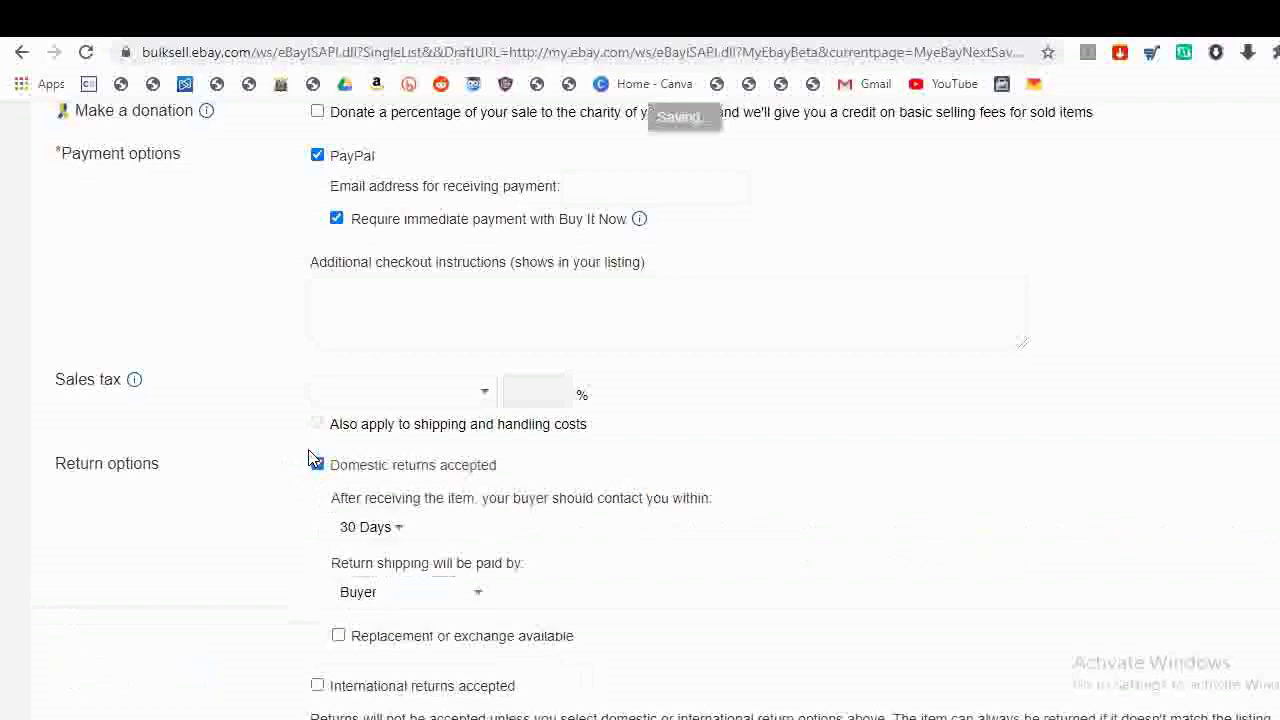
{"action": "scroll", "coordinate": [351, 487], "scroll_direction": "down", "scroll_amount": 2}
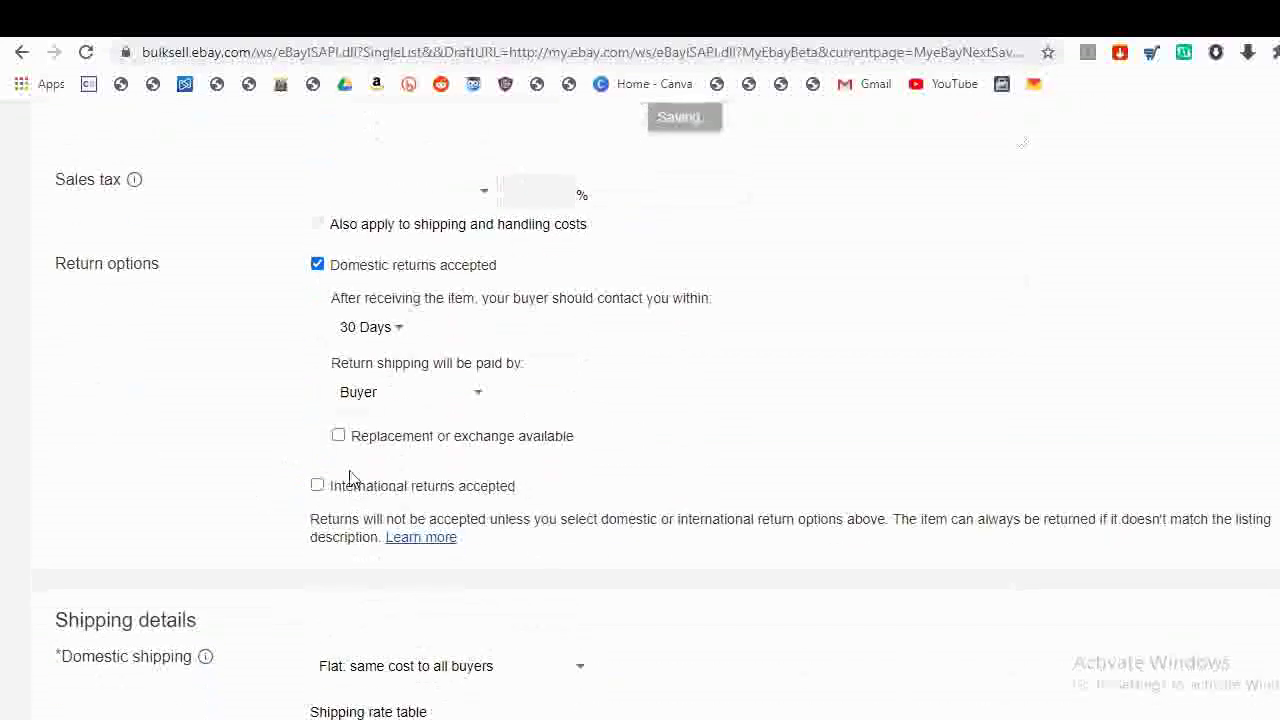
{"action": "left_click", "coordinate": [388, 331]}
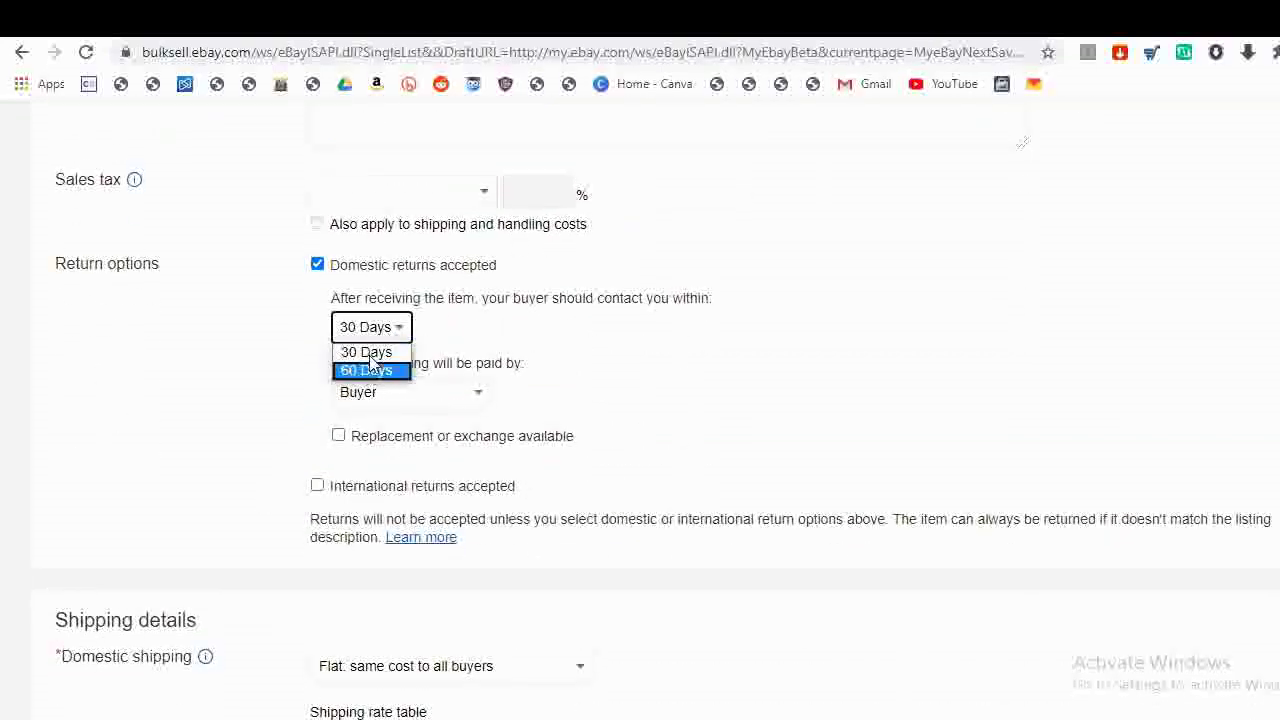
{"action": "left_click", "coordinate": [367, 366]}
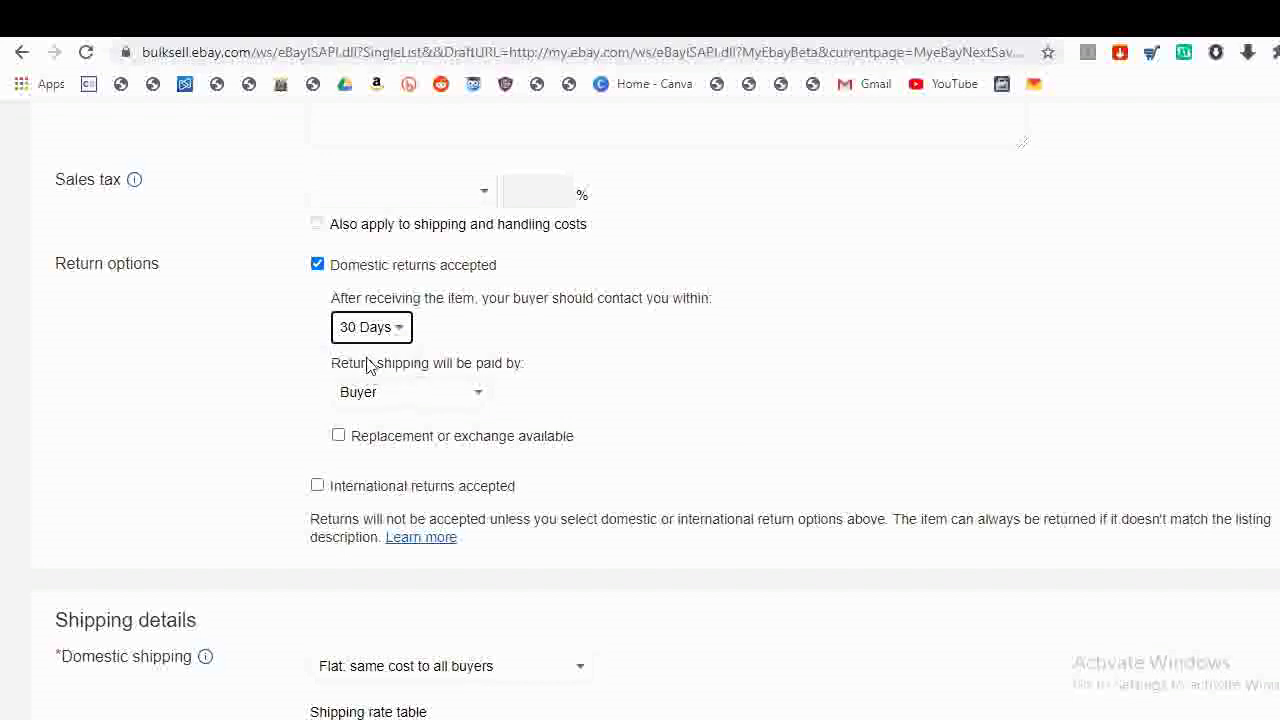
{"action": "left_click", "coordinate": [410, 400]}
{"action": "left_click", "coordinate": [408, 416]}
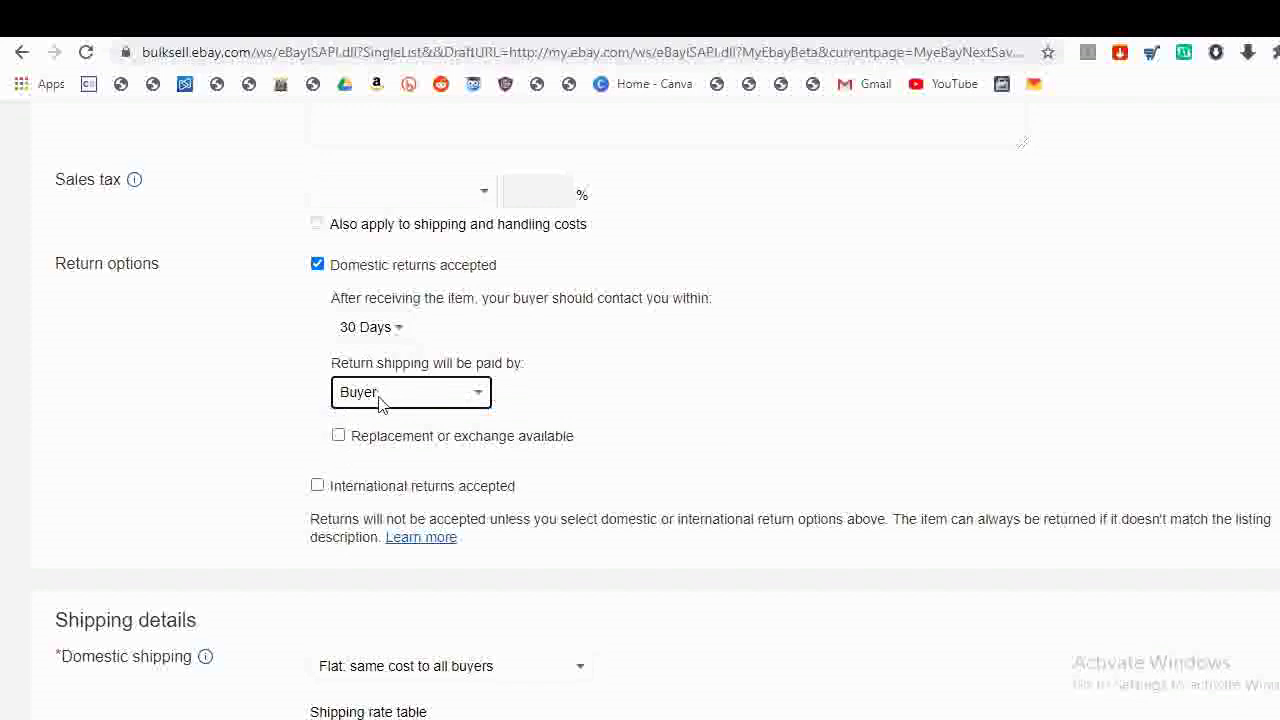
- Accept international returns as well and review the listing's return options
{"action": "scroll", "coordinate": [323, 357], "scroll_direction": "down", "scroll_amount": 1}
{"action": "left_click", "coordinate": [316, 386]}
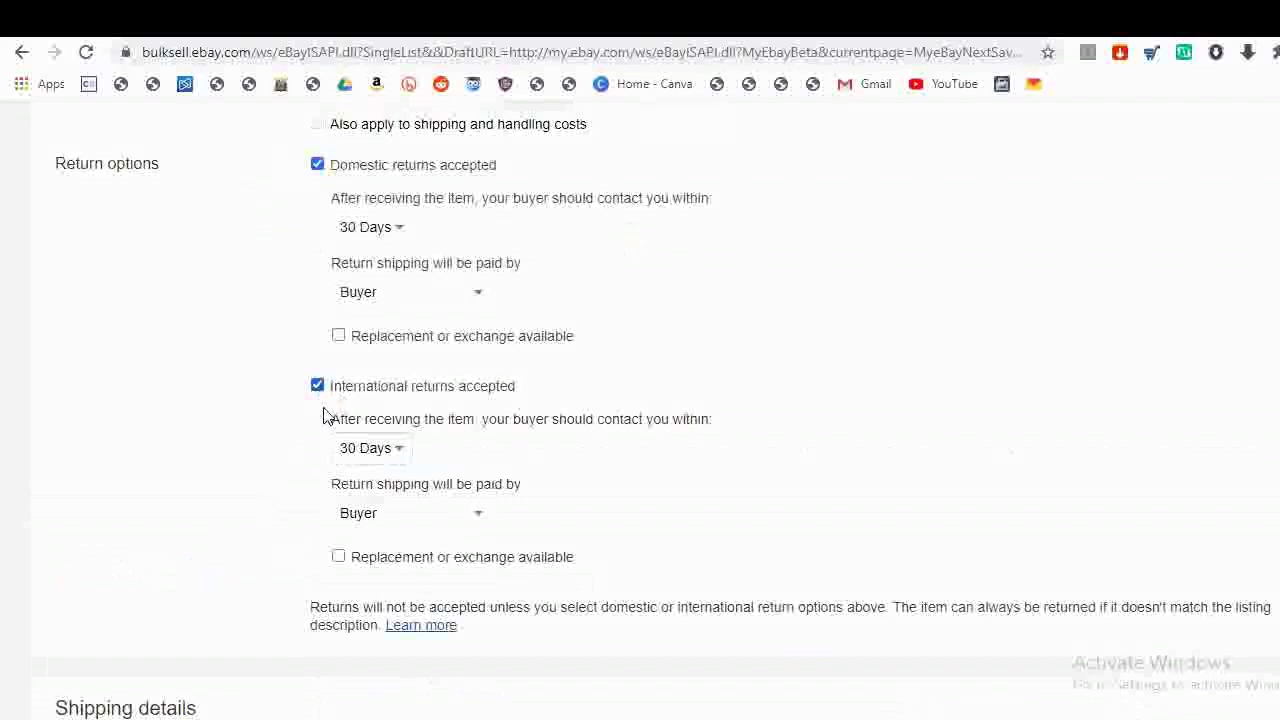
{"action": "scroll", "coordinate": [320, 410], "scroll_direction": "down", "scroll_amount": 2}
{"action": "scroll", "coordinate": [314, 400], "scroll_direction": "up", "scroll_amount": 4}
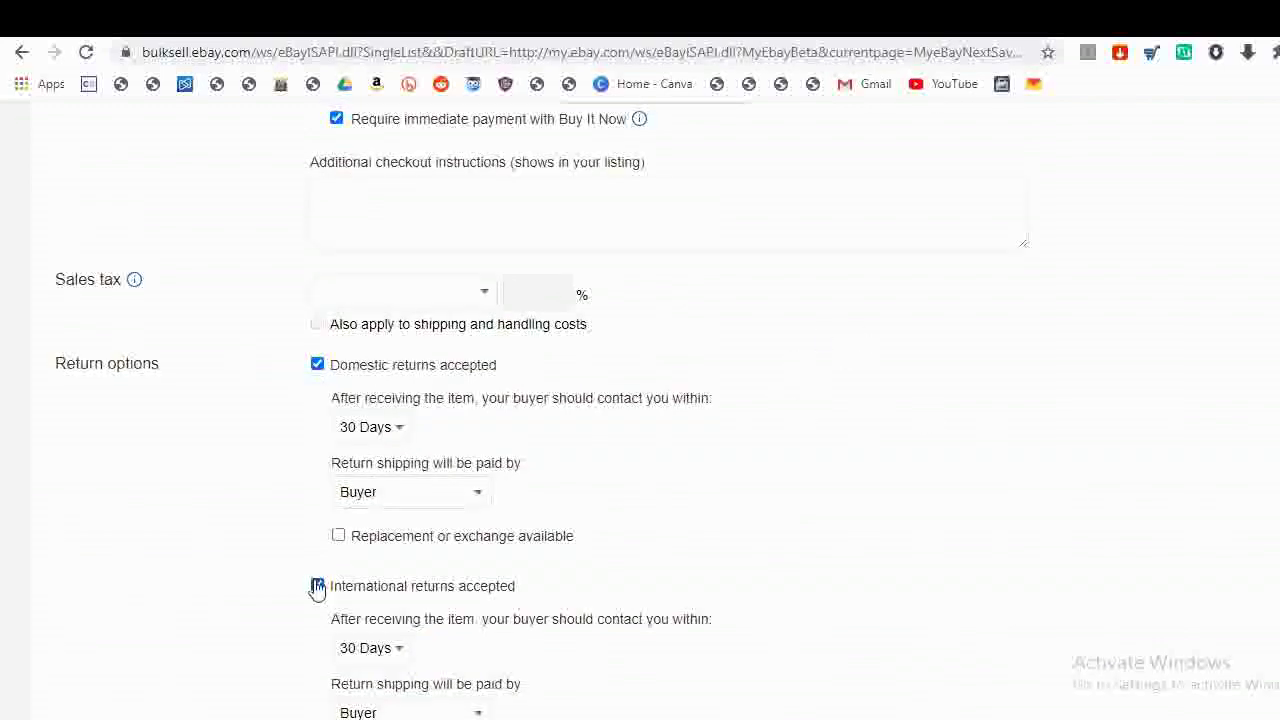
{"action": "scroll", "coordinate": [392, 500], "scroll_direction": "up", "scroll_amount": 2}
- Keep domestic shipping at Flat: same cost to all buyers, using Economy Shipping from China/Hong Kong/Taiwan to worldwide (11 to 35 business days)
{"action": "scroll", "coordinate": [392, 500], "scroll_direction": "down", "scroll_amount": 7}
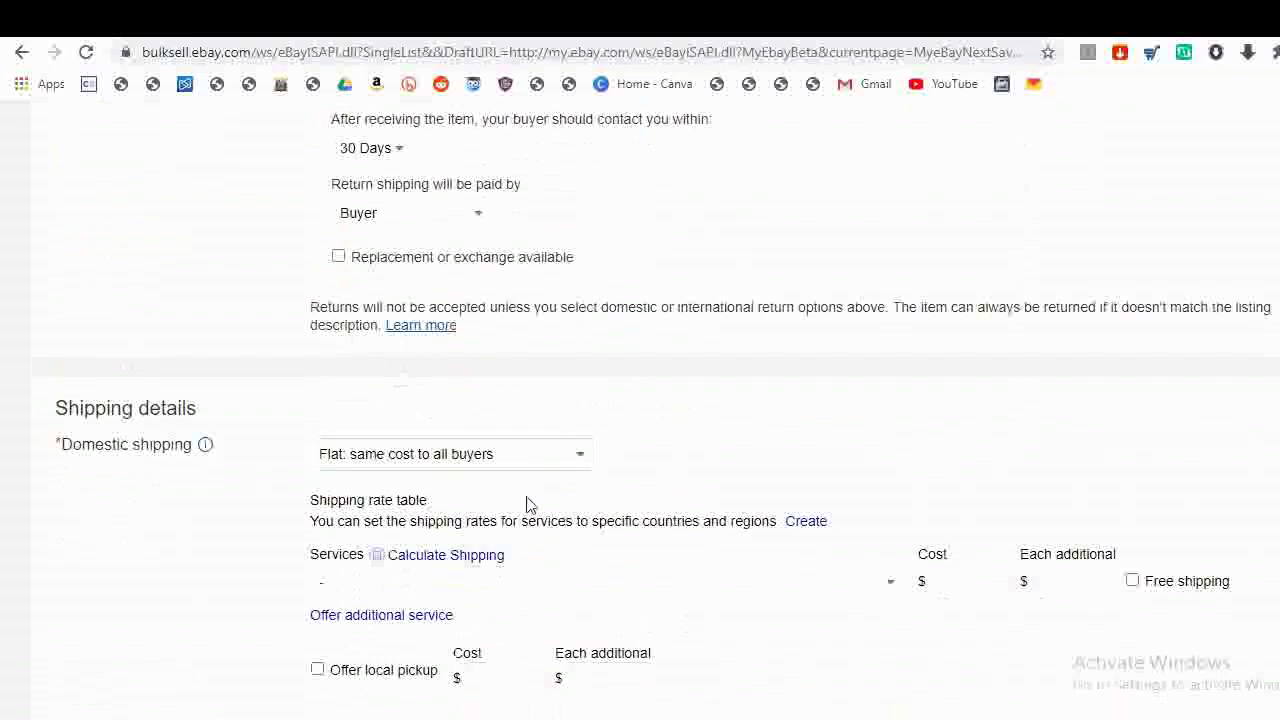
{"action": "left_click", "coordinate": [463, 456]}
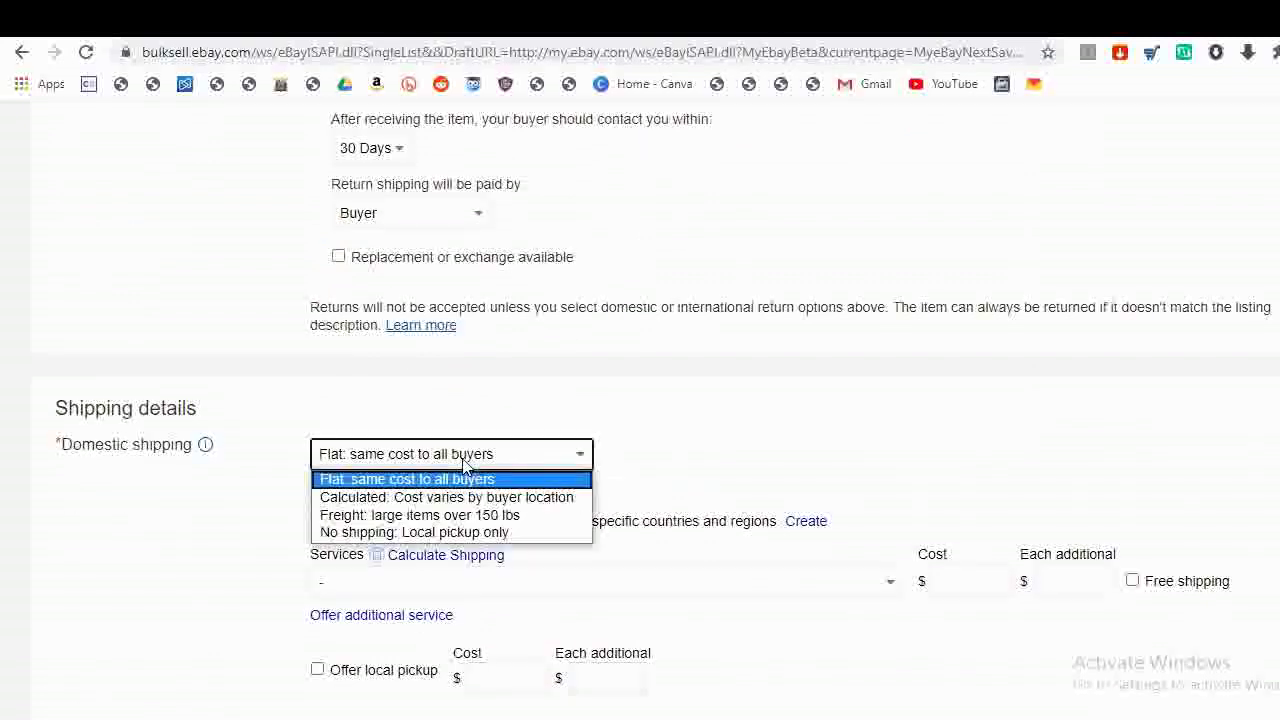
{"action": "left_click", "coordinate": [463, 462]}
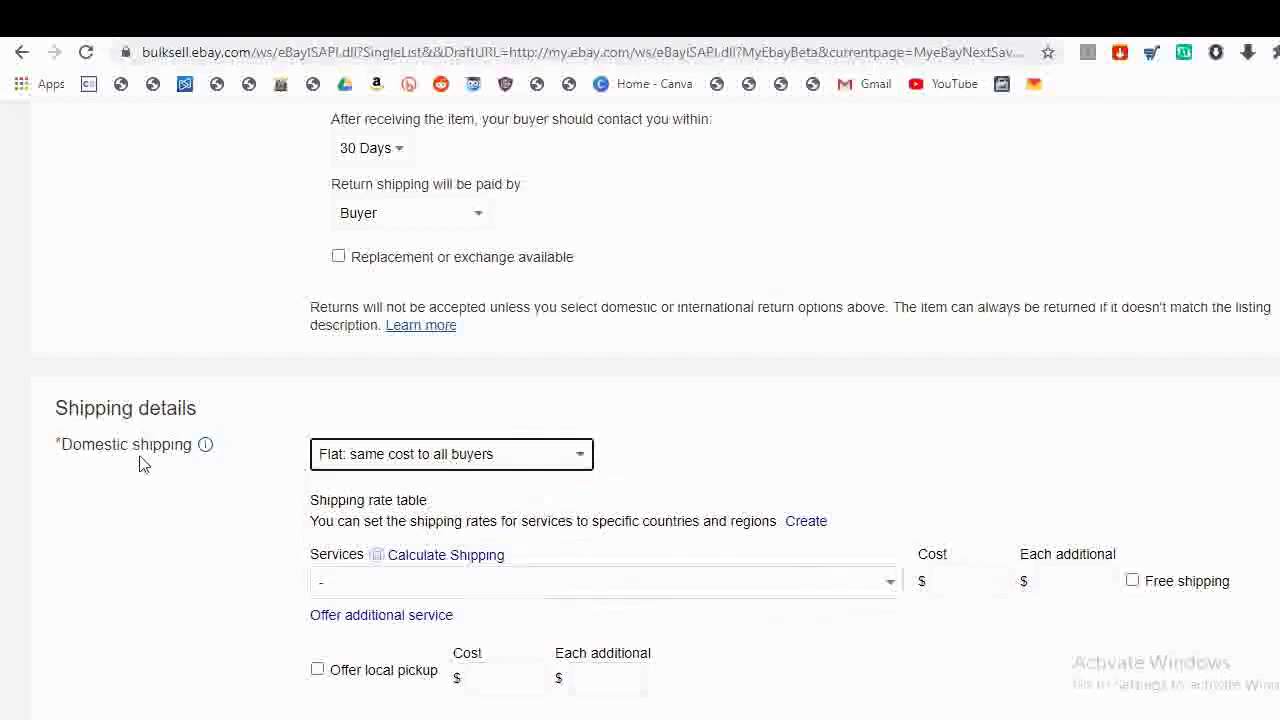
{"action": "scroll", "coordinate": [150, 460], "scroll_direction": "down", "scroll_amount": 2}
{"action": "left_click", "coordinate": [770, 392]}
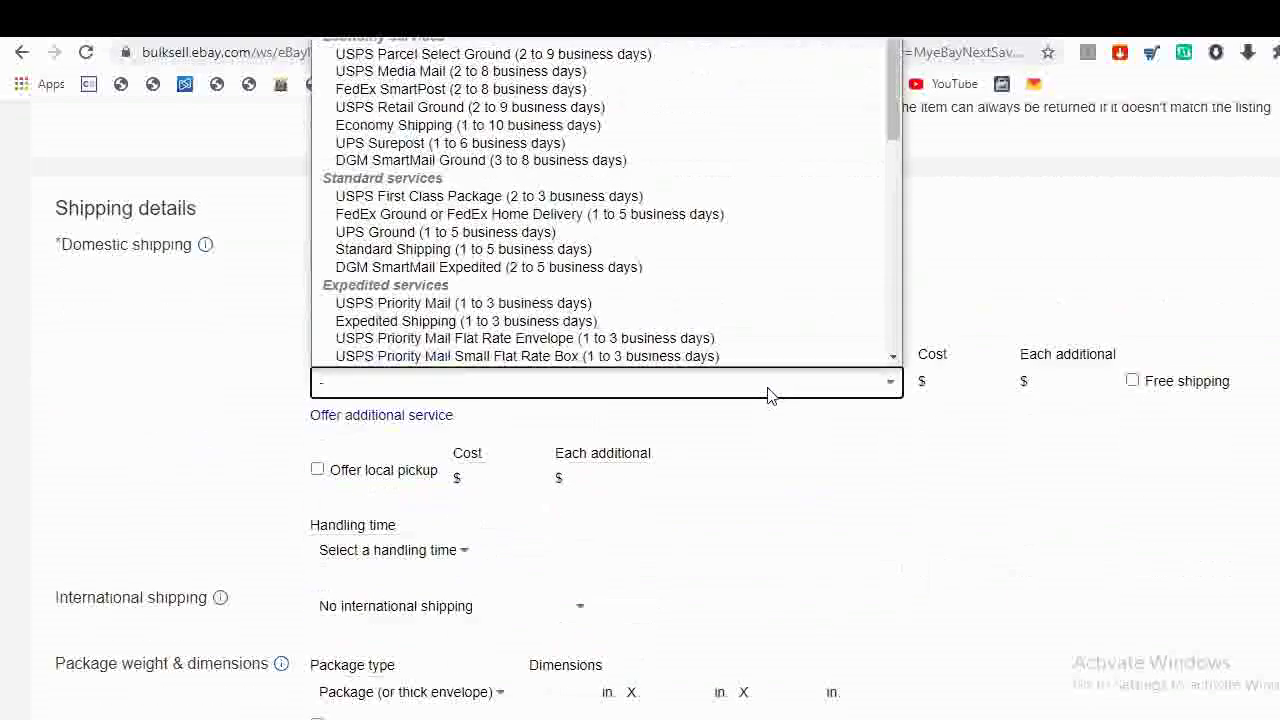
{"action": "scroll", "coordinate": [686, 257], "scroll_direction": "down", "scroll_amount": 1}
{"action": "scroll", "coordinate": [688, 243], "scroll_direction": "down", "scroll_amount": 5}
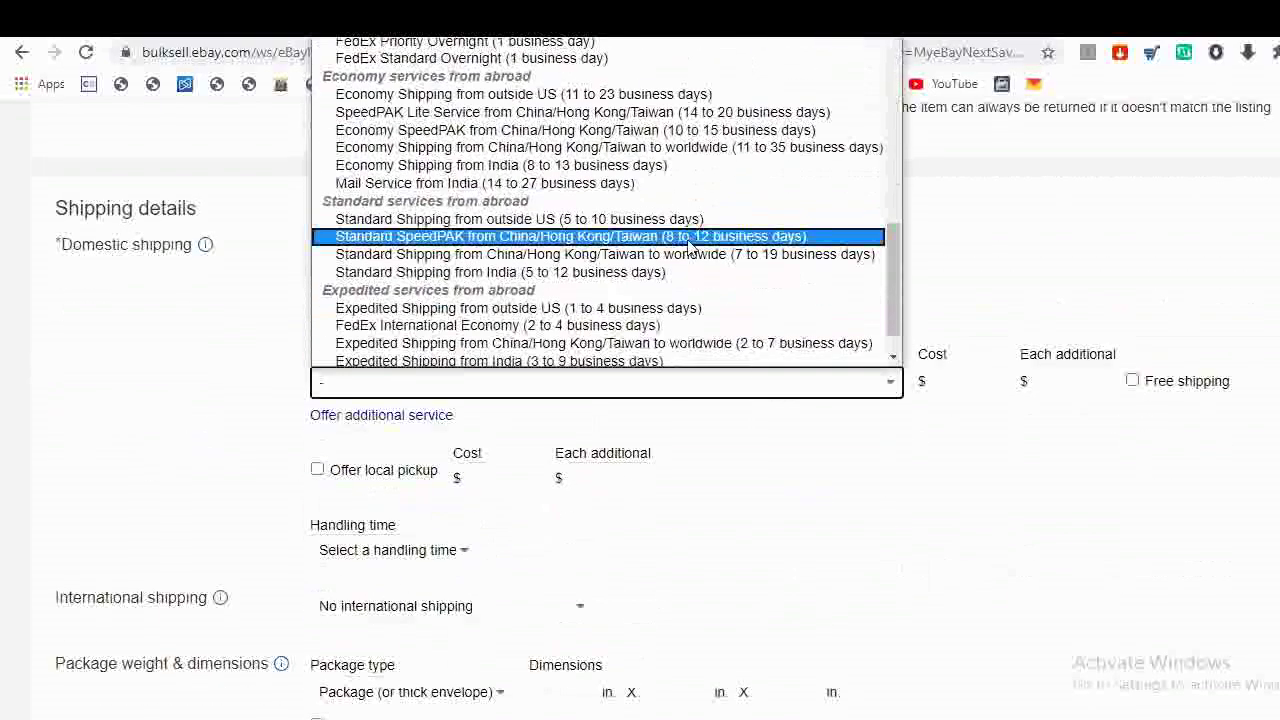
{"action": "scroll", "coordinate": [688, 250], "scroll_direction": "up", "scroll_amount": 3}
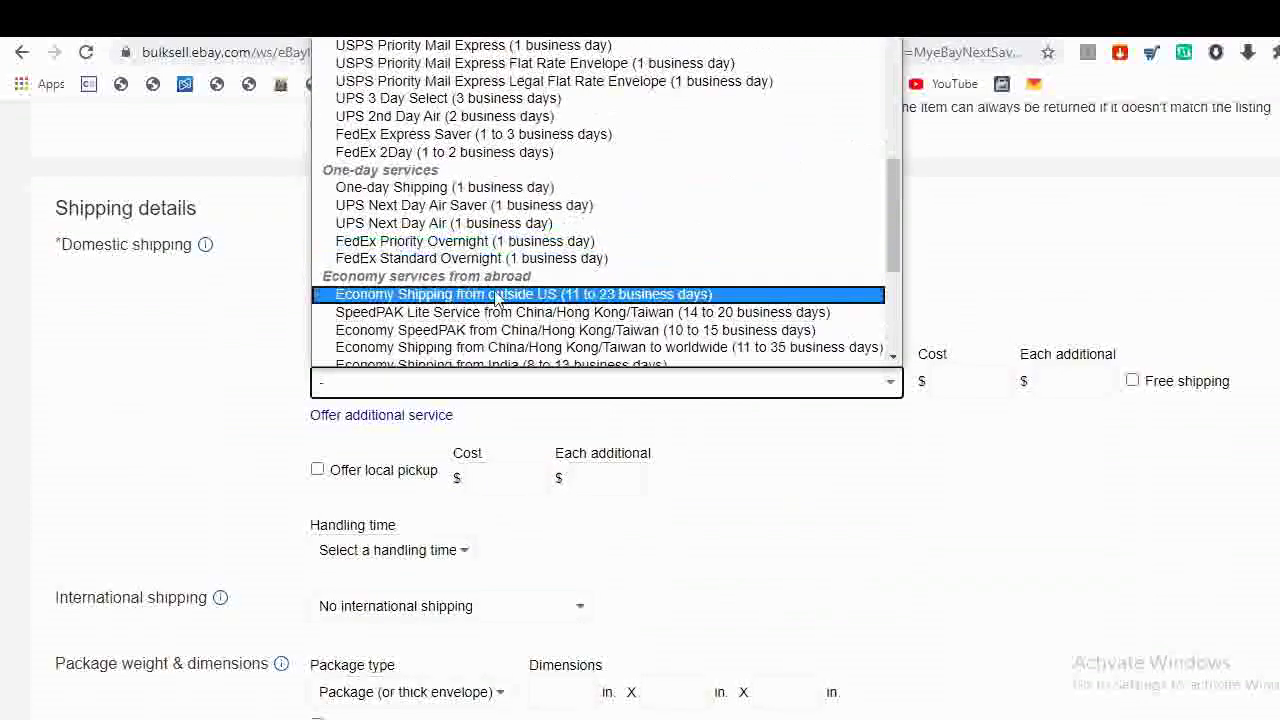
{"action": "scroll", "coordinate": [500, 295], "scroll_direction": "down", "scroll_amount": 5}
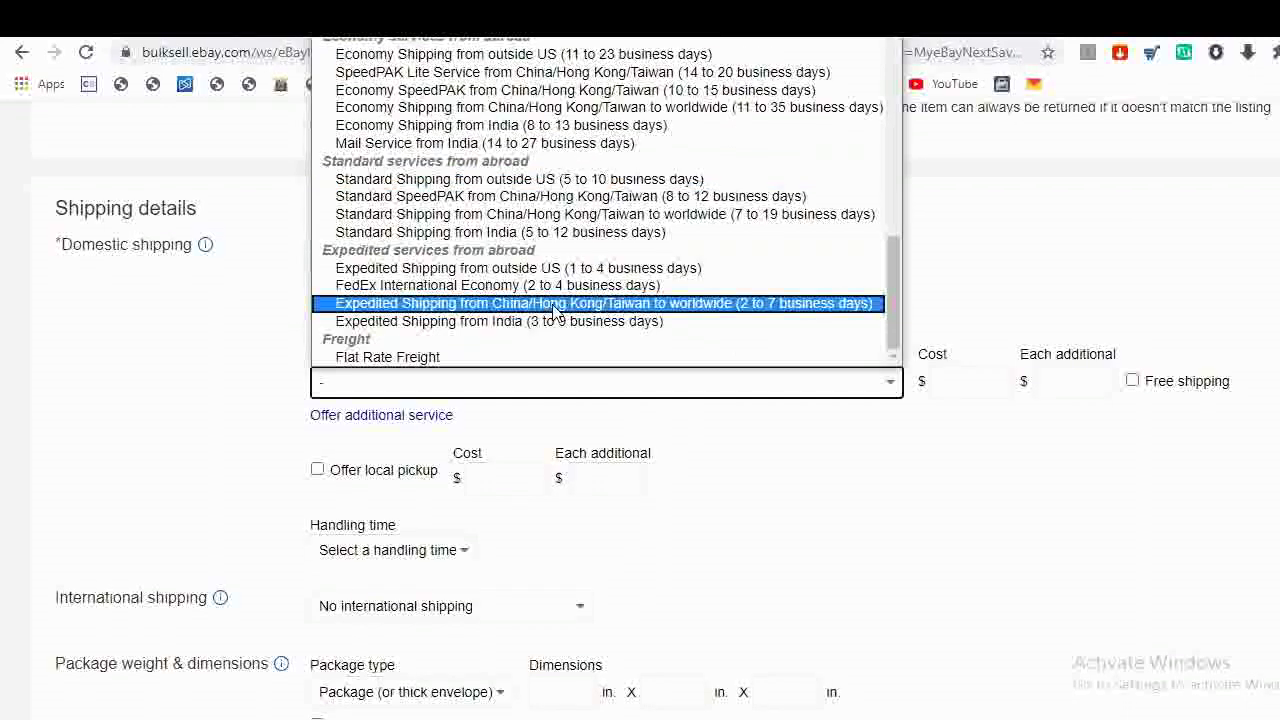
{"action": "scroll", "coordinate": [555, 313], "scroll_direction": "up", "scroll_amount": 3}
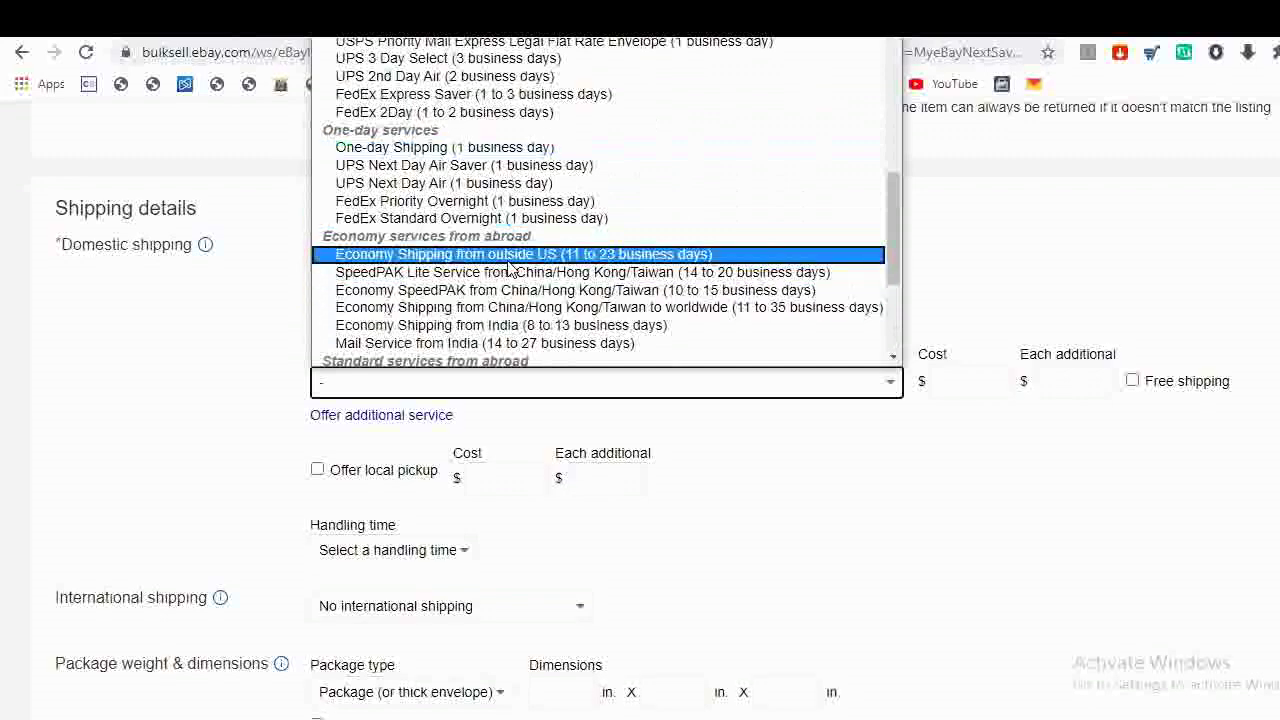
{"action": "left_click", "coordinate": [524, 310]}
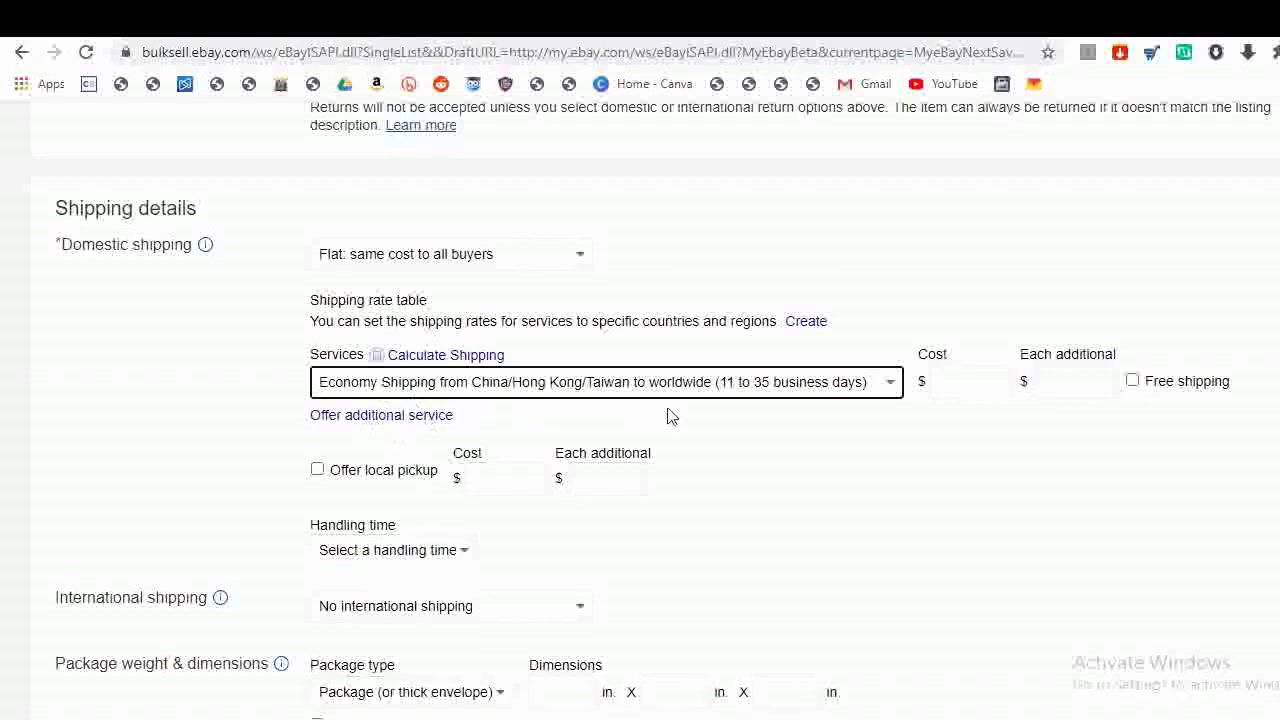
{"action": "left_click", "coordinate": [950, 393]}
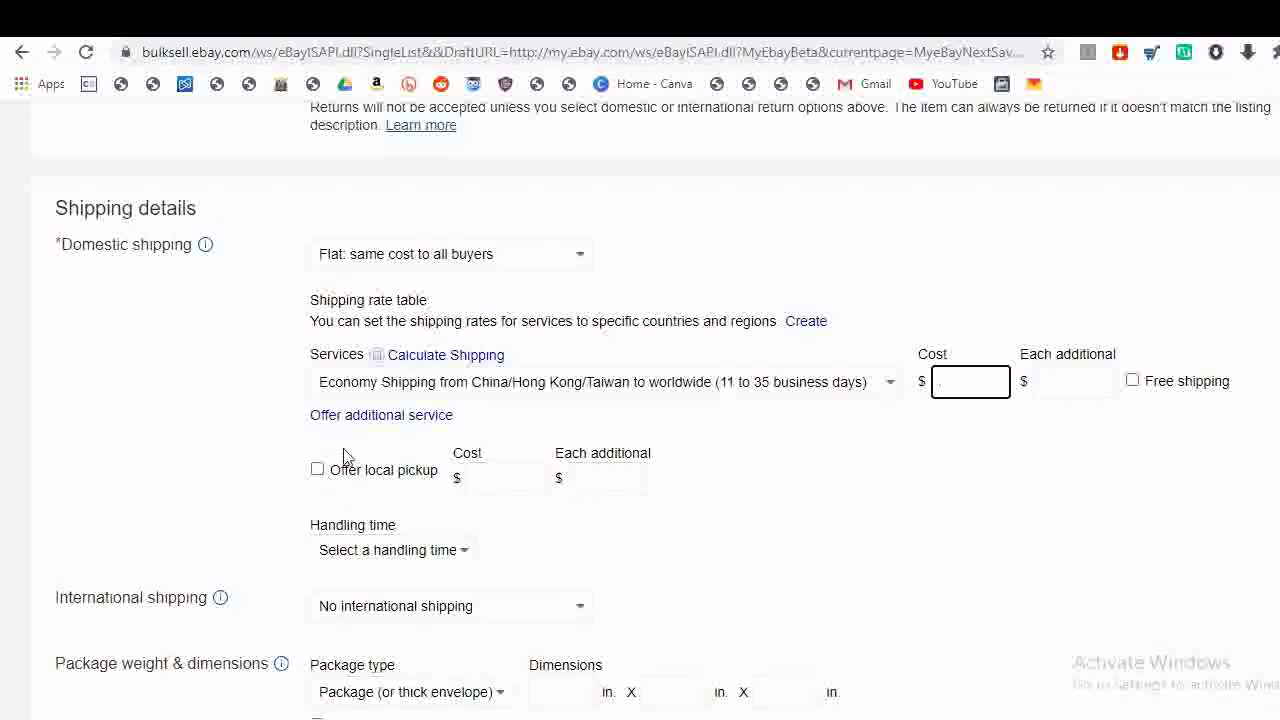
- Compare handling times of 3 and 5 business days and set the listing's handling time to 5 business days
{"action": "scroll", "coordinate": [434, 460], "scroll_direction": "down", "scroll_amount": 2}
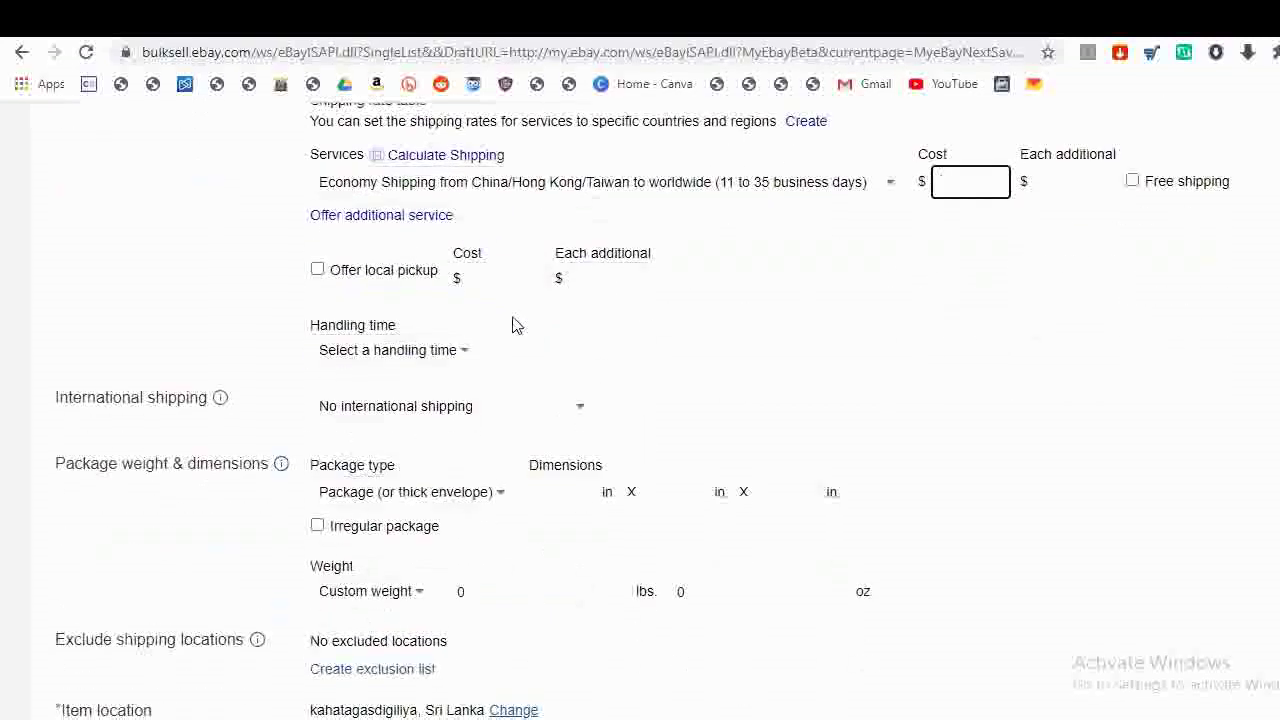
{"action": "left_click", "coordinate": [443, 352]}
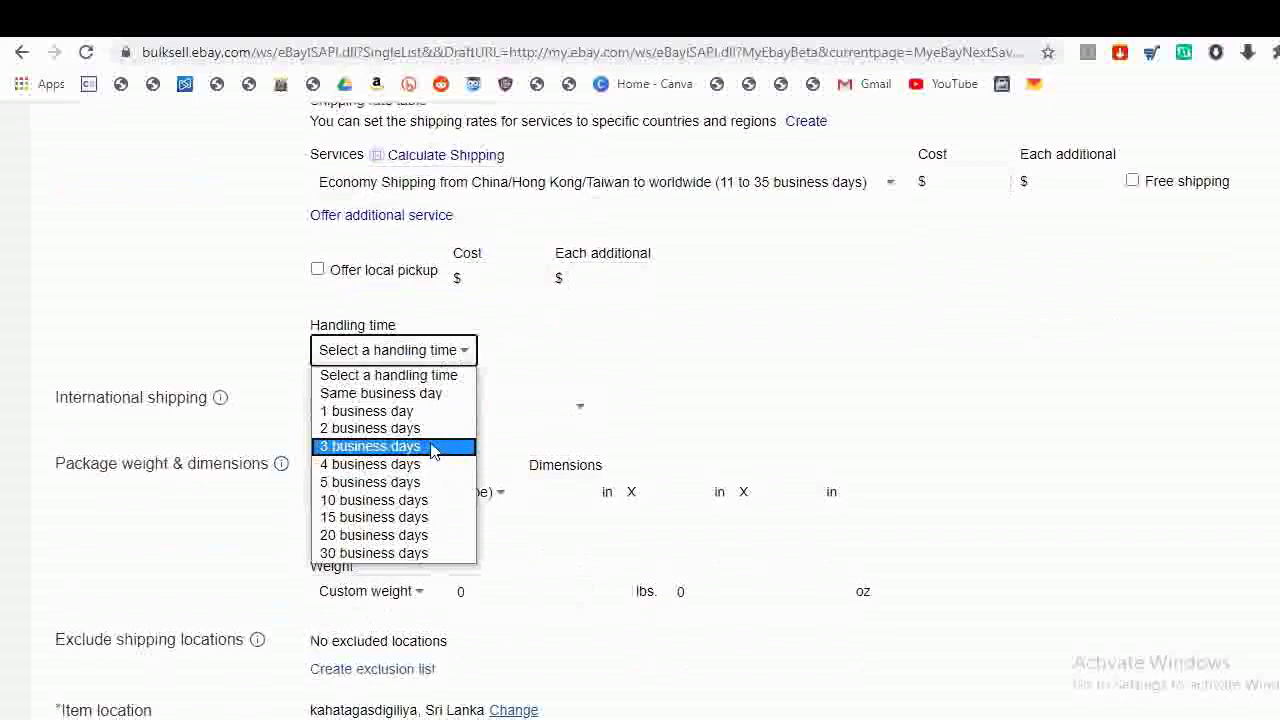
{"action": "left_click", "coordinate": [398, 483]}
{"action": "left_click", "coordinate": [430, 352]}
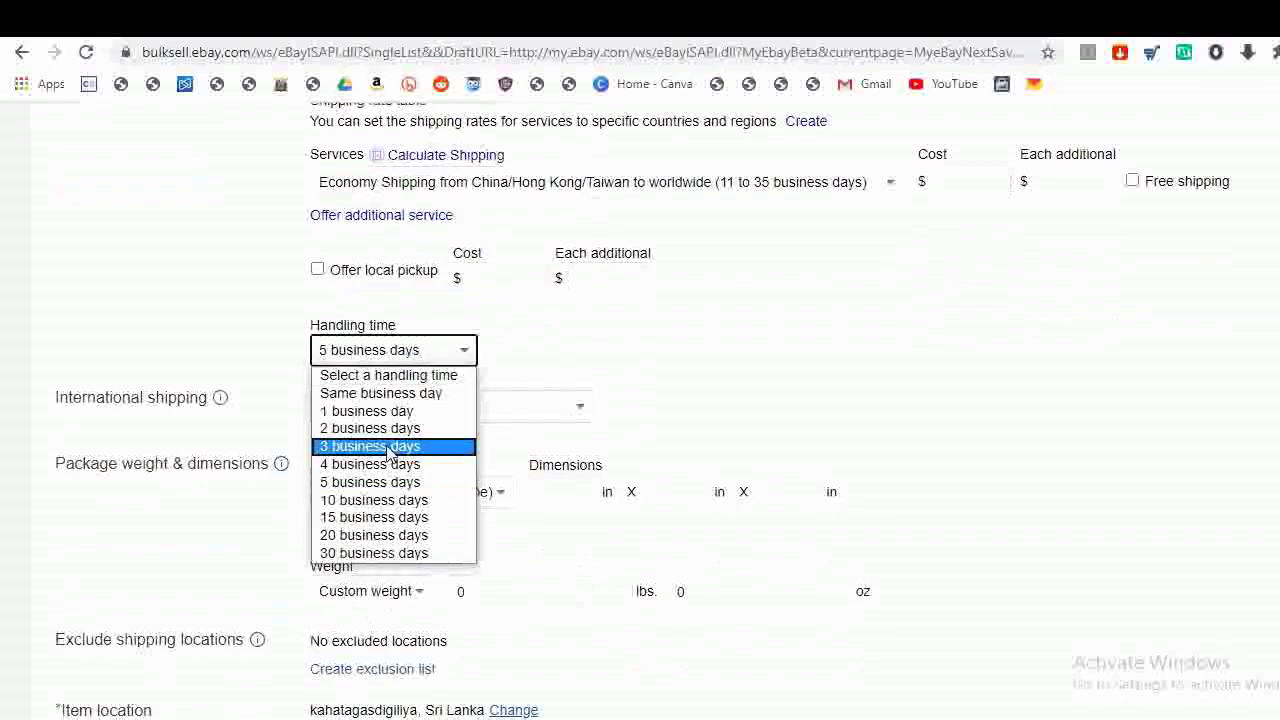
{"action": "left_click", "coordinate": [390, 447]}
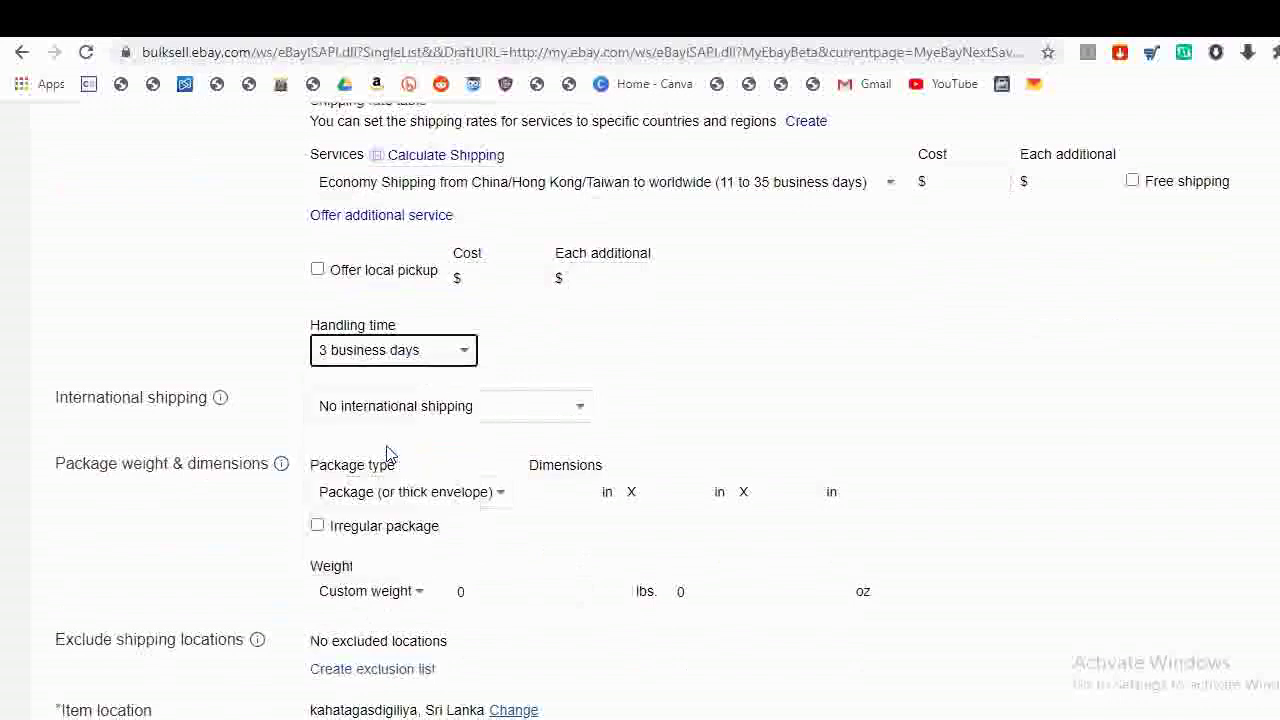
{"action": "left_click", "coordinate": [433, 360]}
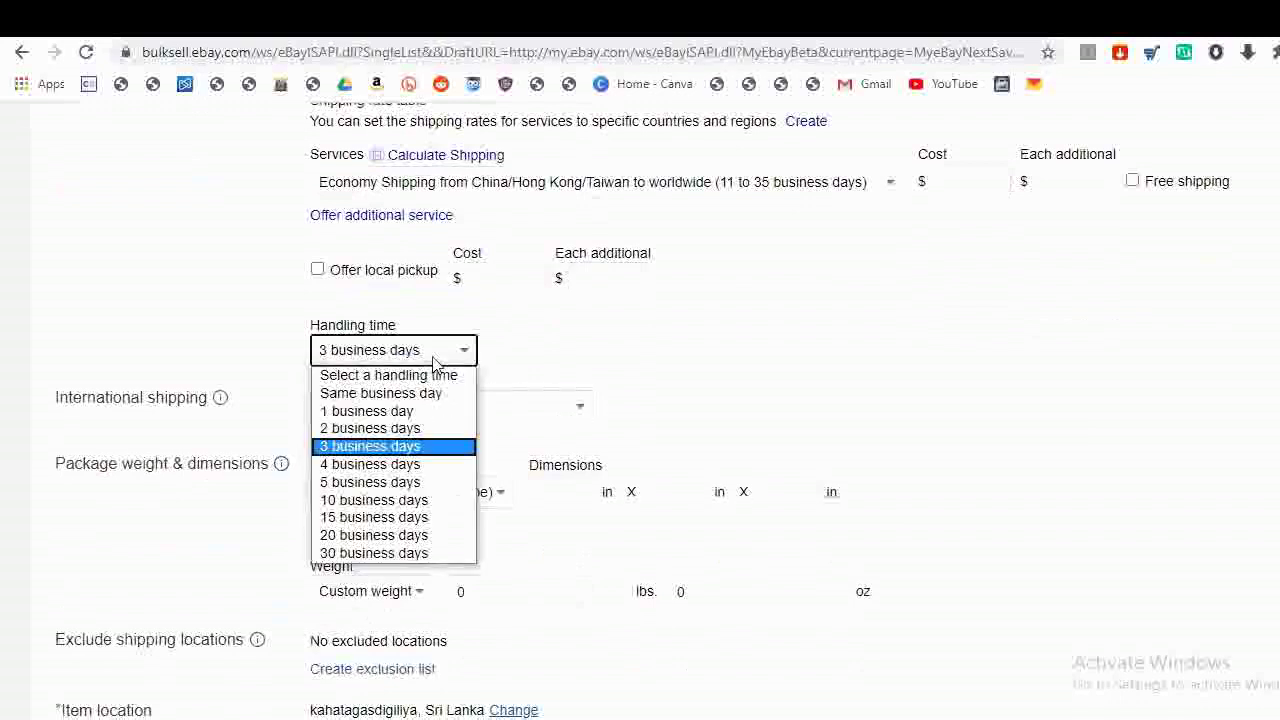
{"action": "left_click", "coordinate": [375, 482]}
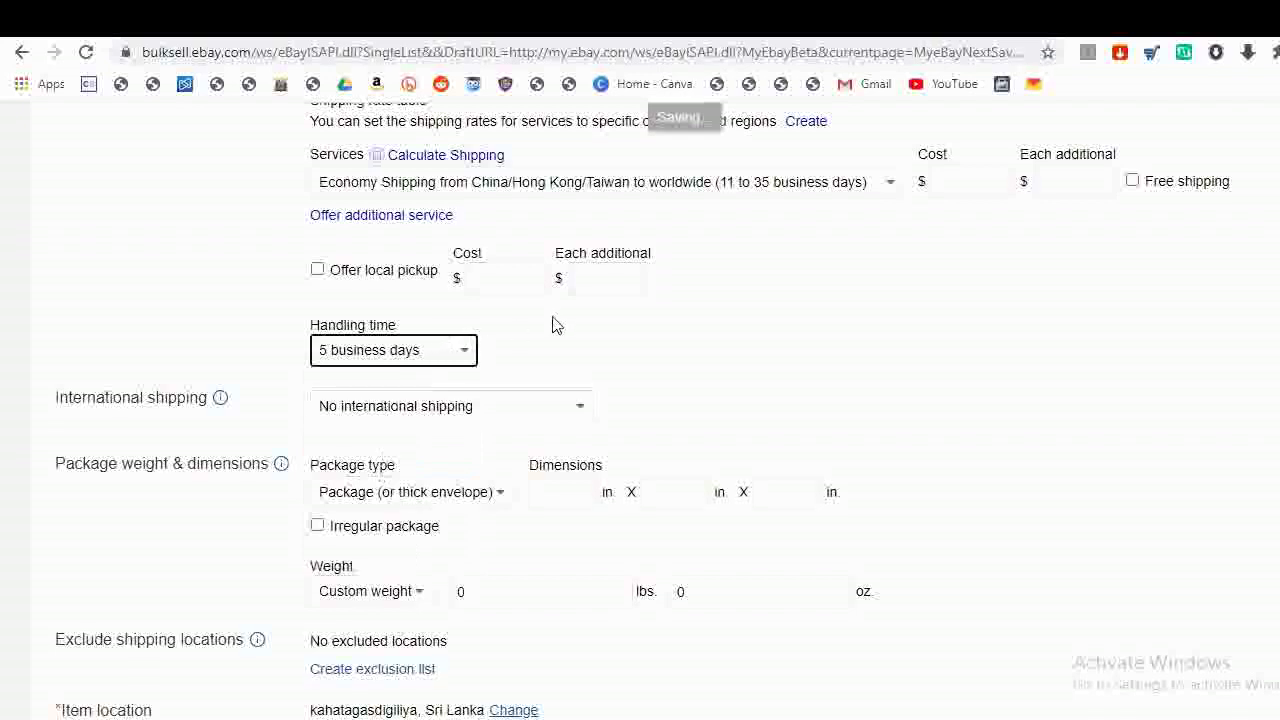
{"action": "left_click", "coordinate": [430, 355]}
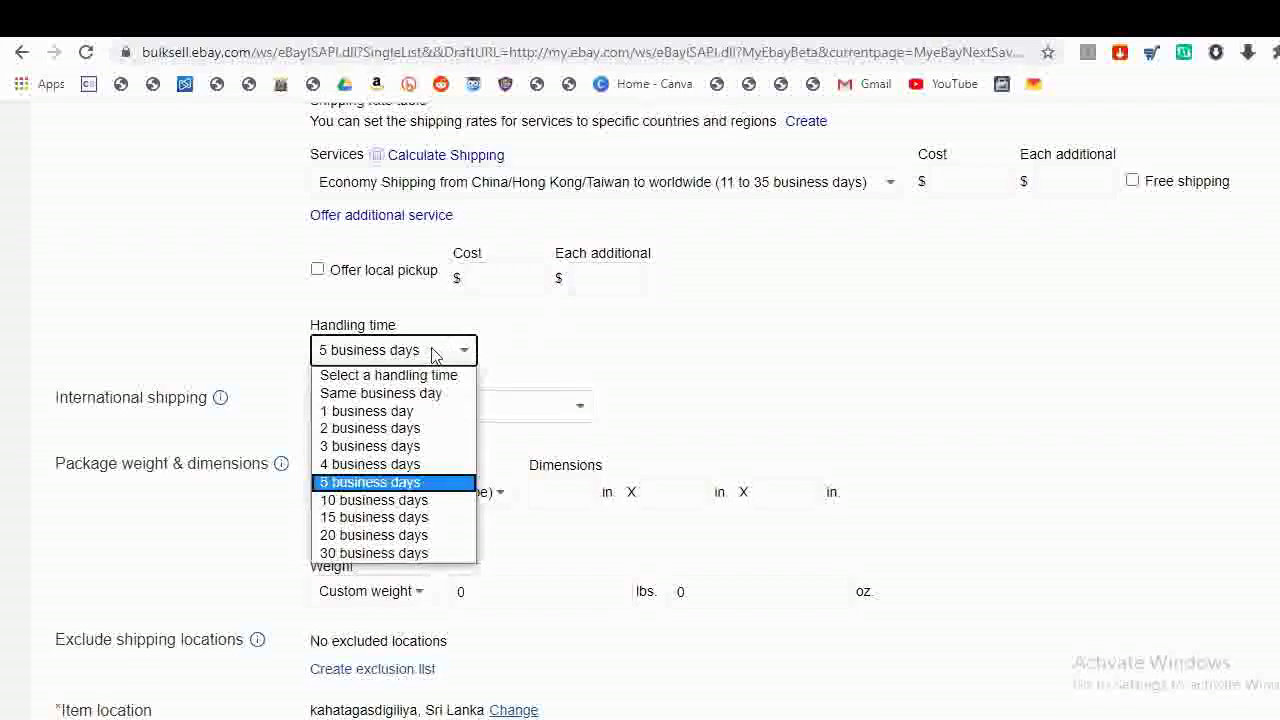
{"action": "left_click", "coordinate": [368, 482]}
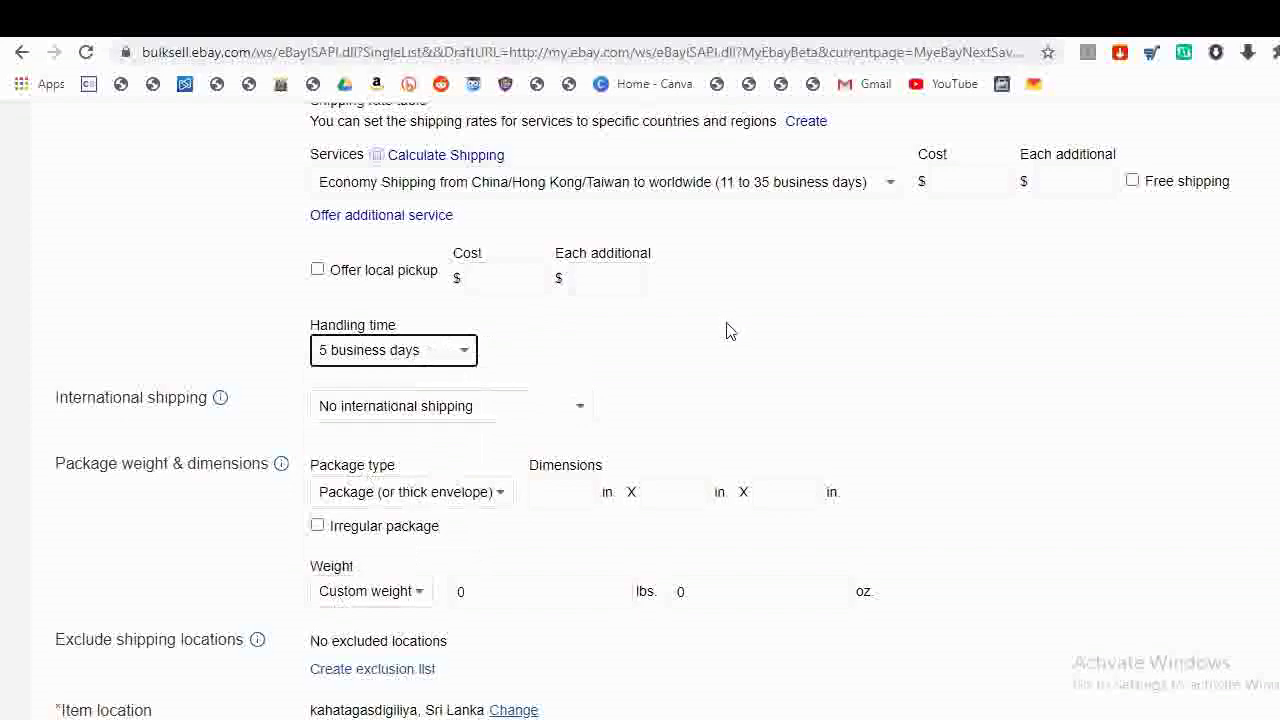
- Check the AliExpress product page, return to the eBay listing and set international shipping to Flat: same cost to all buyers
{"action": "scroll", "coordinate": [727, 331], "scroll_direction": "up", "scroll_amount": 1}
{"action": "scroll", "coordinate": [727, 331], "scroll_direction": "down", "scroll_amount": 2}
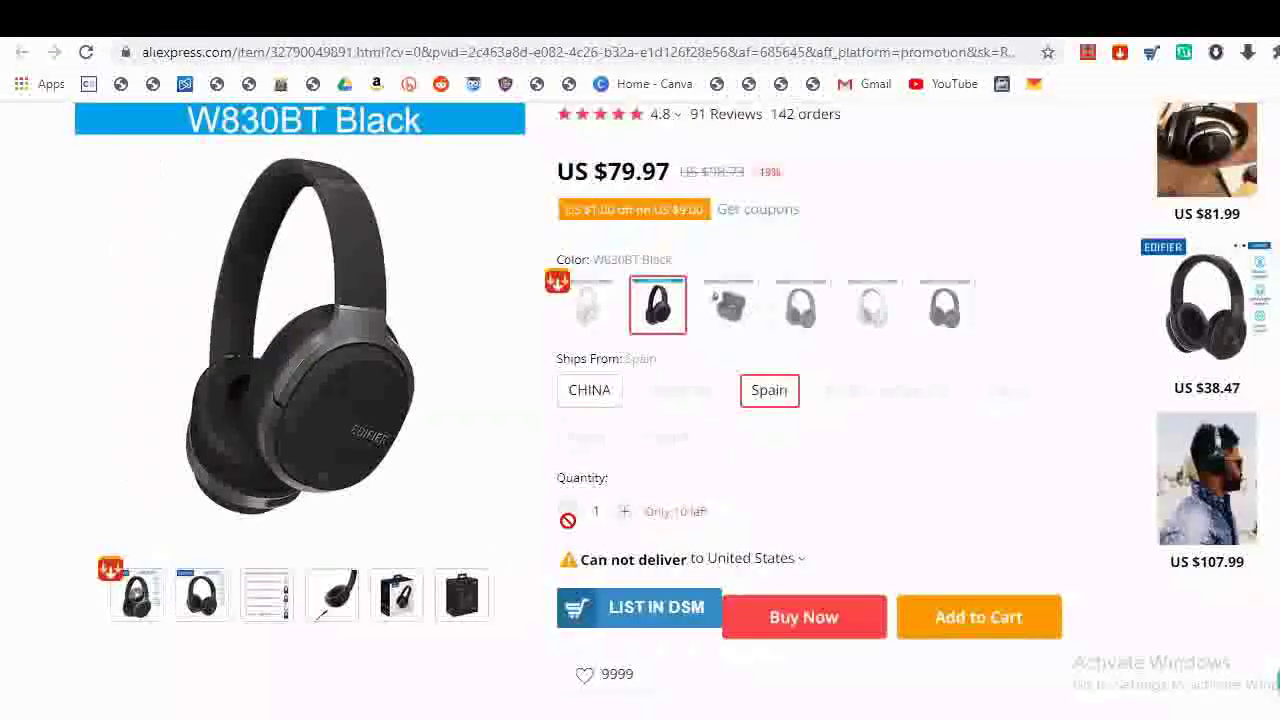
{"action": "left_click", "coordinate": [468, 588]}
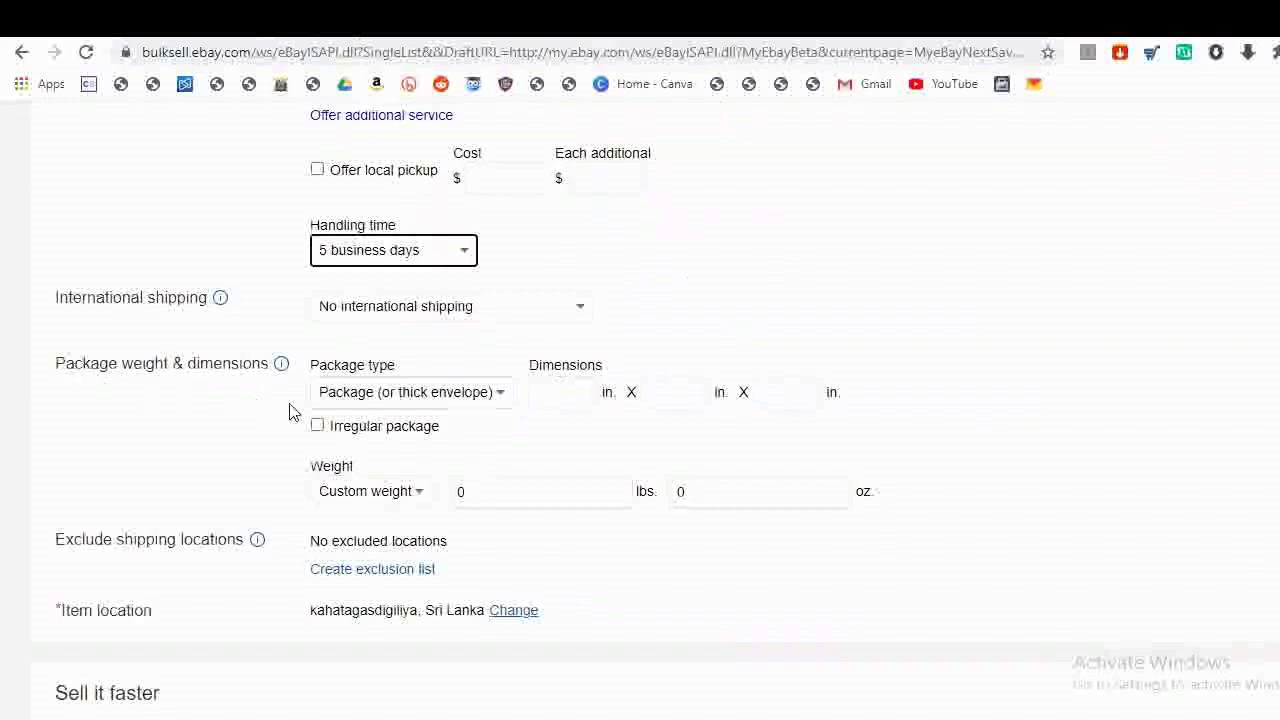
{"action": "scroll", "coordinate": [290, 412], "scroll_direction": "up", "scroll_amount": 1}
{"action": "left_click", "coordinate": [378, 410]}
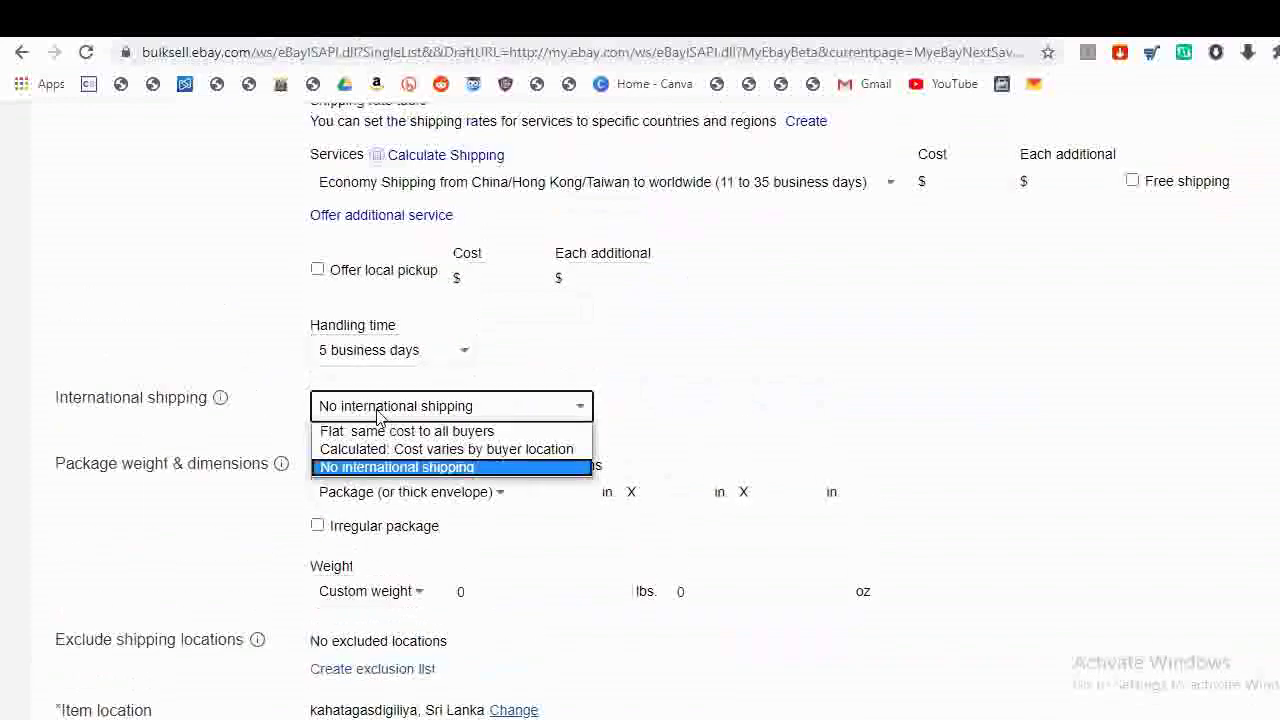
{"action": "left_click", "coordinate": [370, 440]}
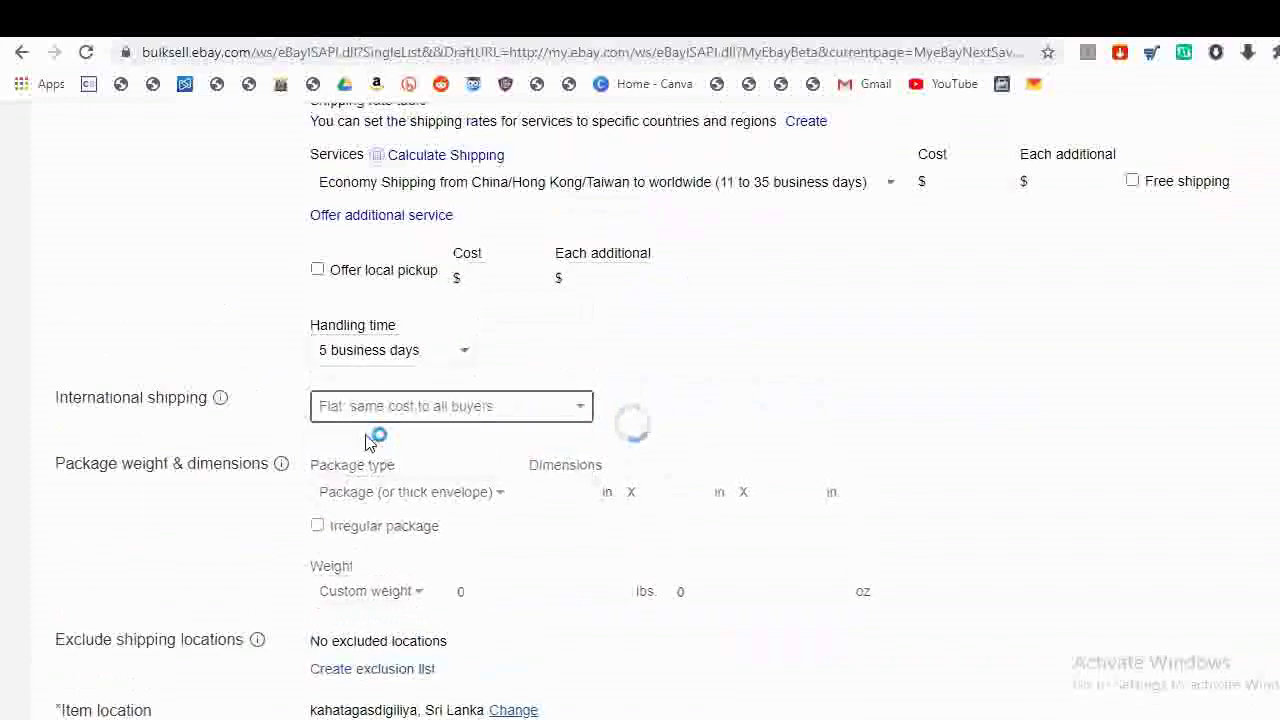
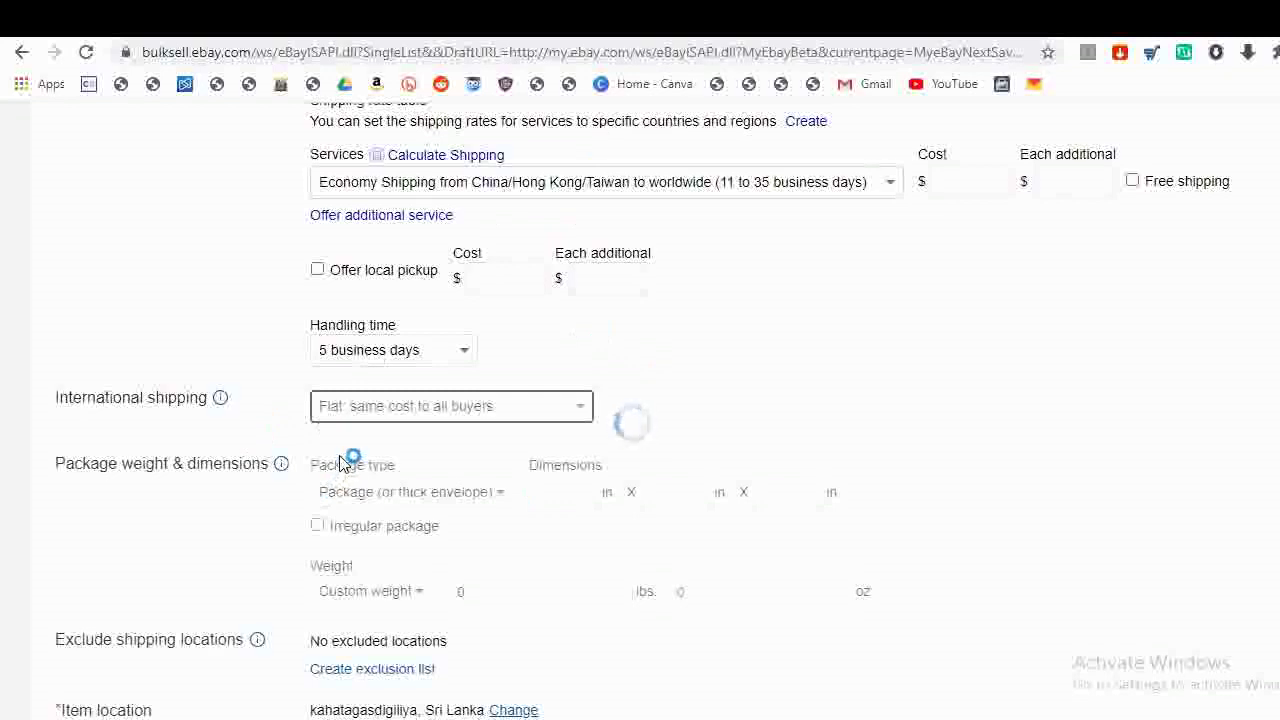
- Set the international shipping destination to Worldwide
{"action": "scroll", "coordinate": [340, 465], "scroll_direction": "down", "scroll_amount": 1}
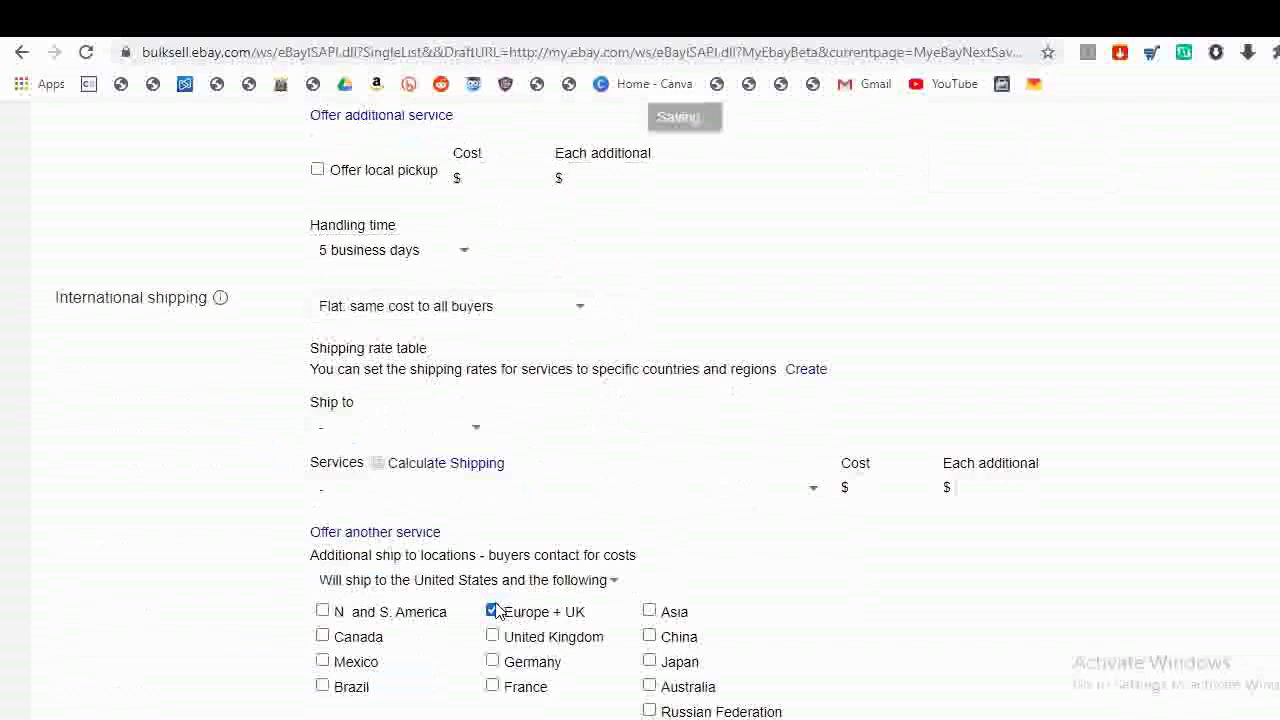
{"action": "left_click", "coordinate": [492, 611]}
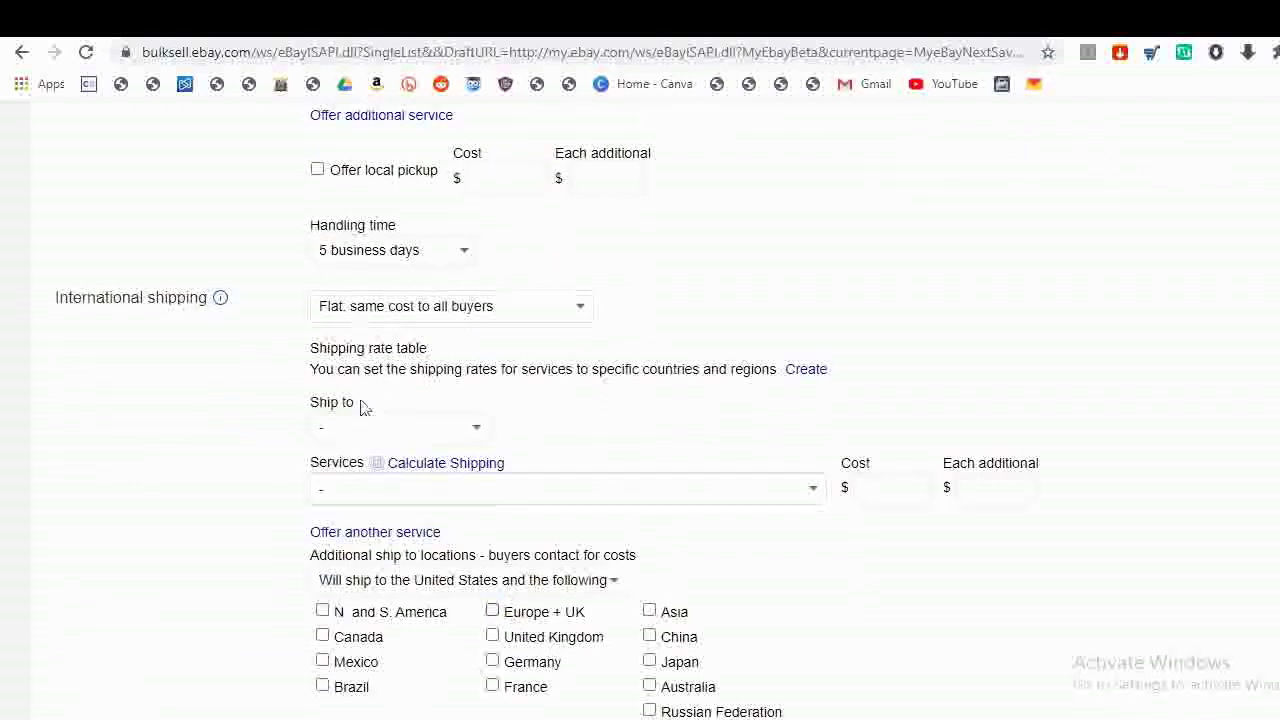
{"action": "left_click", "coordinate": [406, 432]}
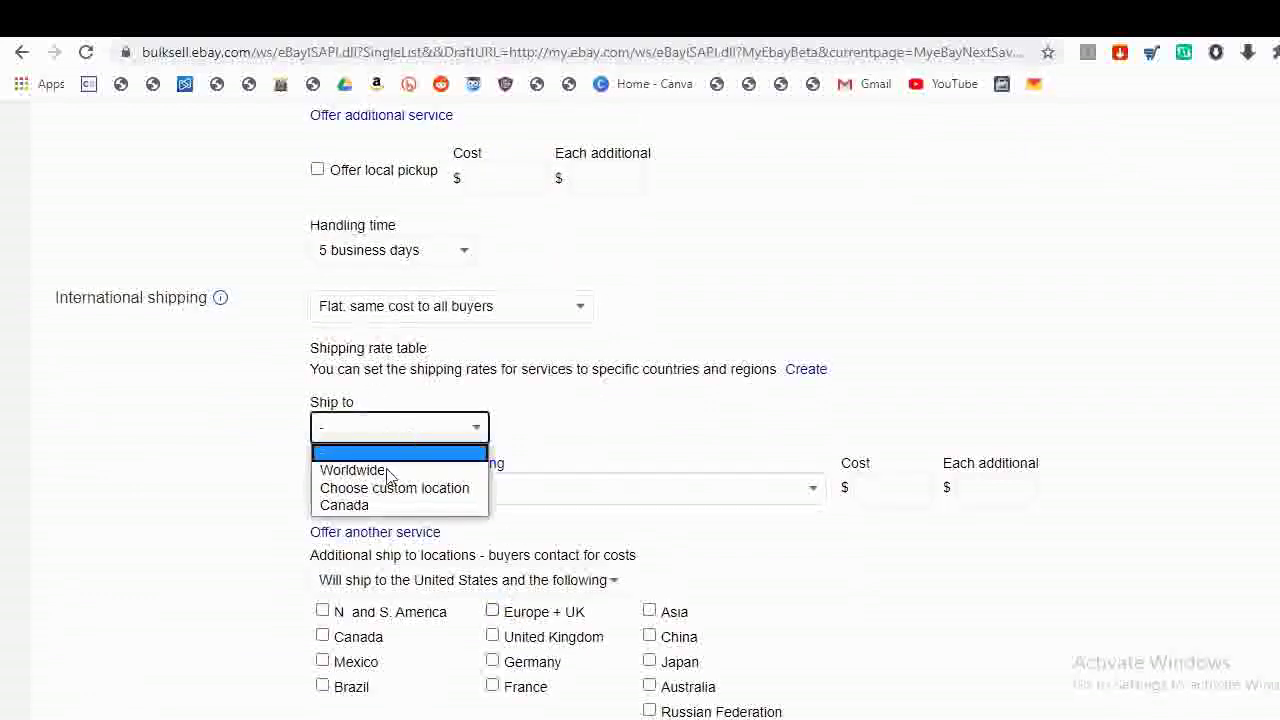
{"action": "left_click", "coordinate": [388, 472]}
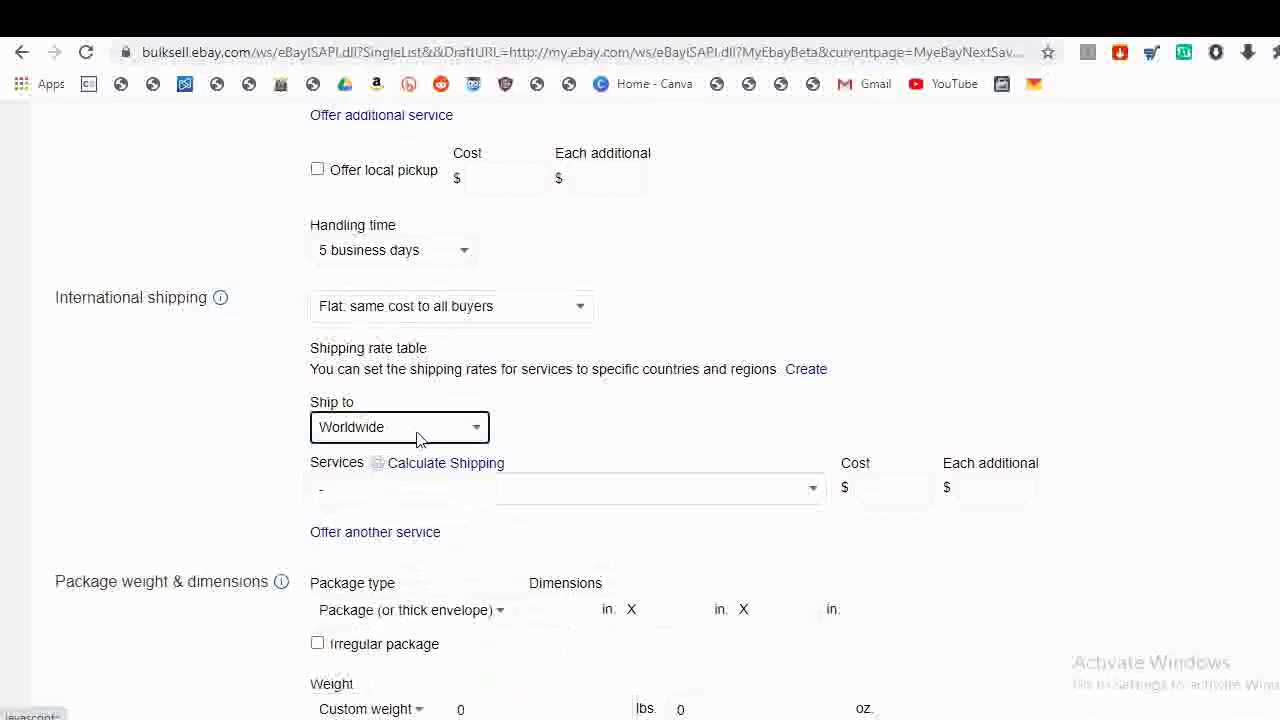
- Try Choose custom location as the international ship-to destination and return it to Worldwide
{"action": "left_click", "coordinate": [420, 436]}
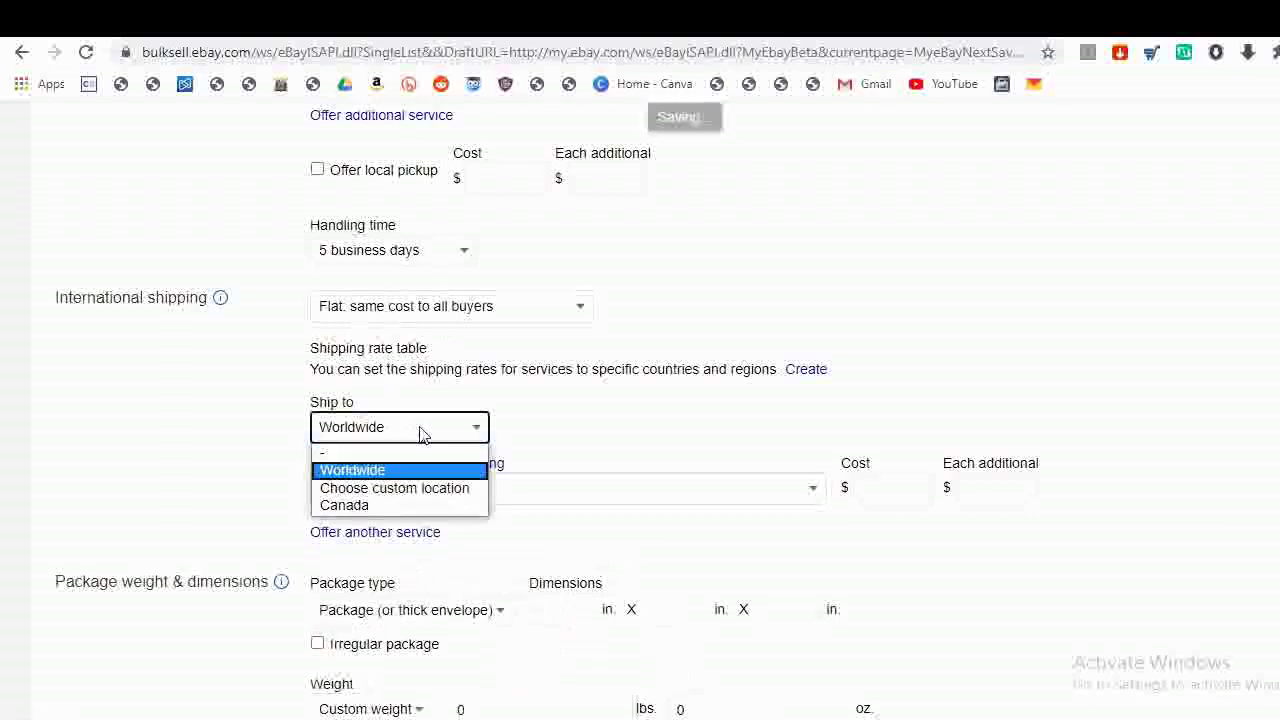
{"action": "left_click", "coordinate": [402, 492]}
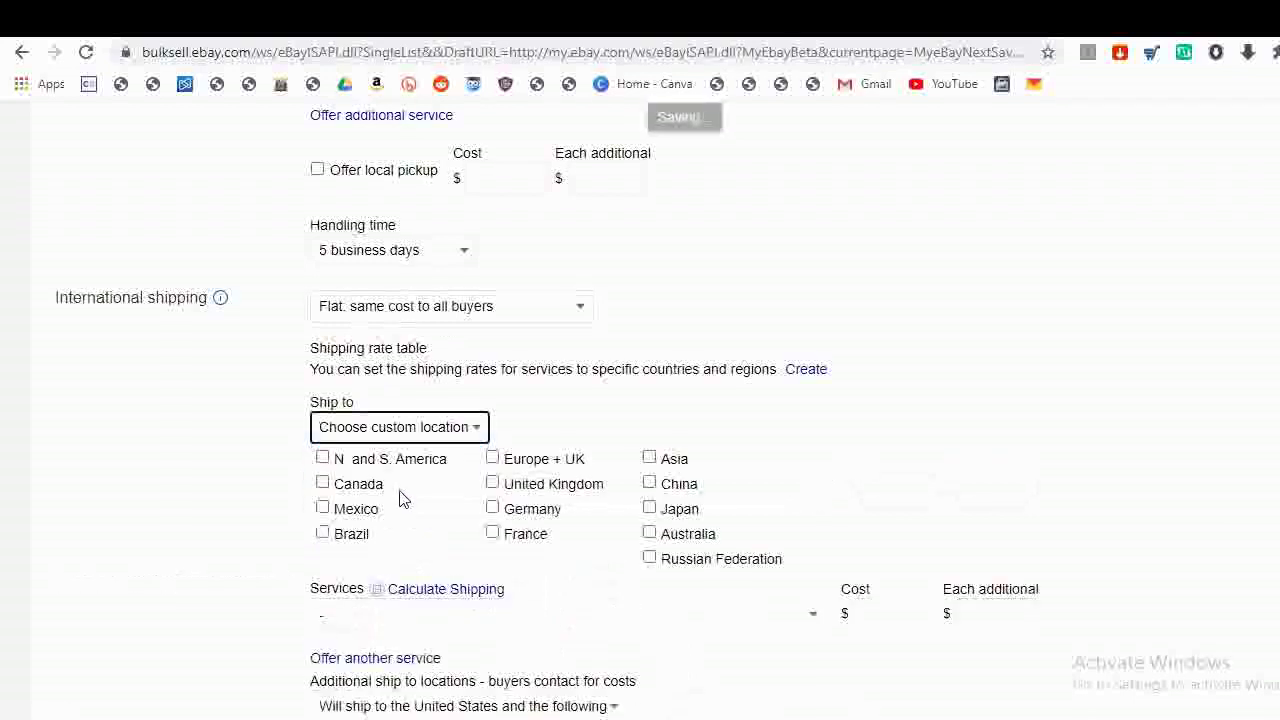
{"action": "left_click", "coordinate": [402, 438]}
{"action": "left_click", "coordinate": [340, 467]}
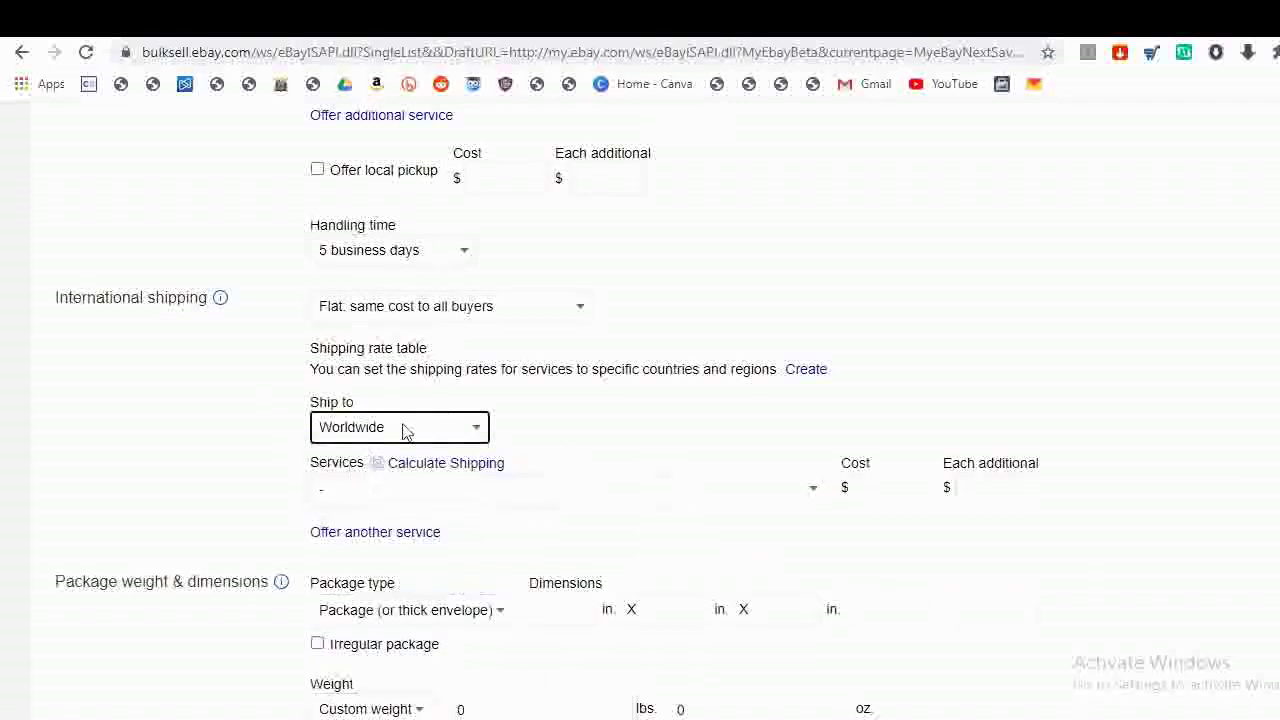
{"action": "left_click", "coordinate": [405, 430]}
{"action": "left_click", "coordinate": [390, 472]}
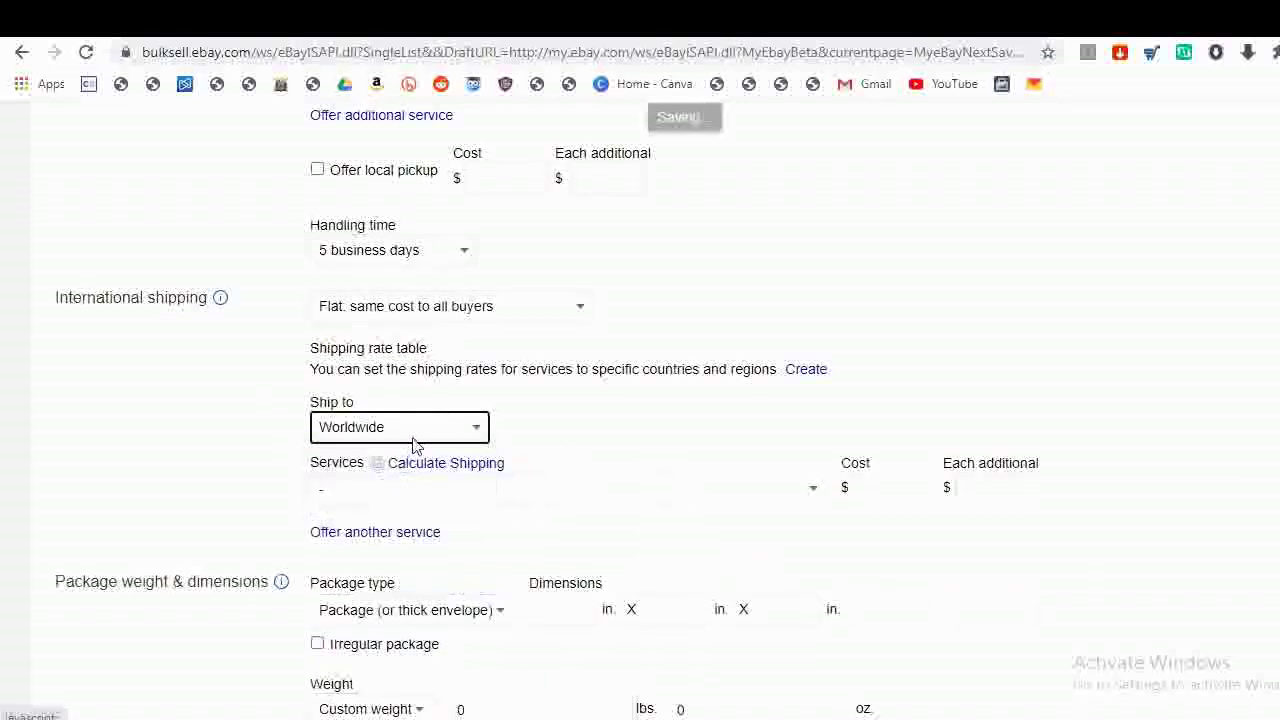
- Choose Economy Shipping from China/Hong Kong/Taiwan to worldwide as the international shipping service
{"action": "left_click", "coordinate": [374, 489]}
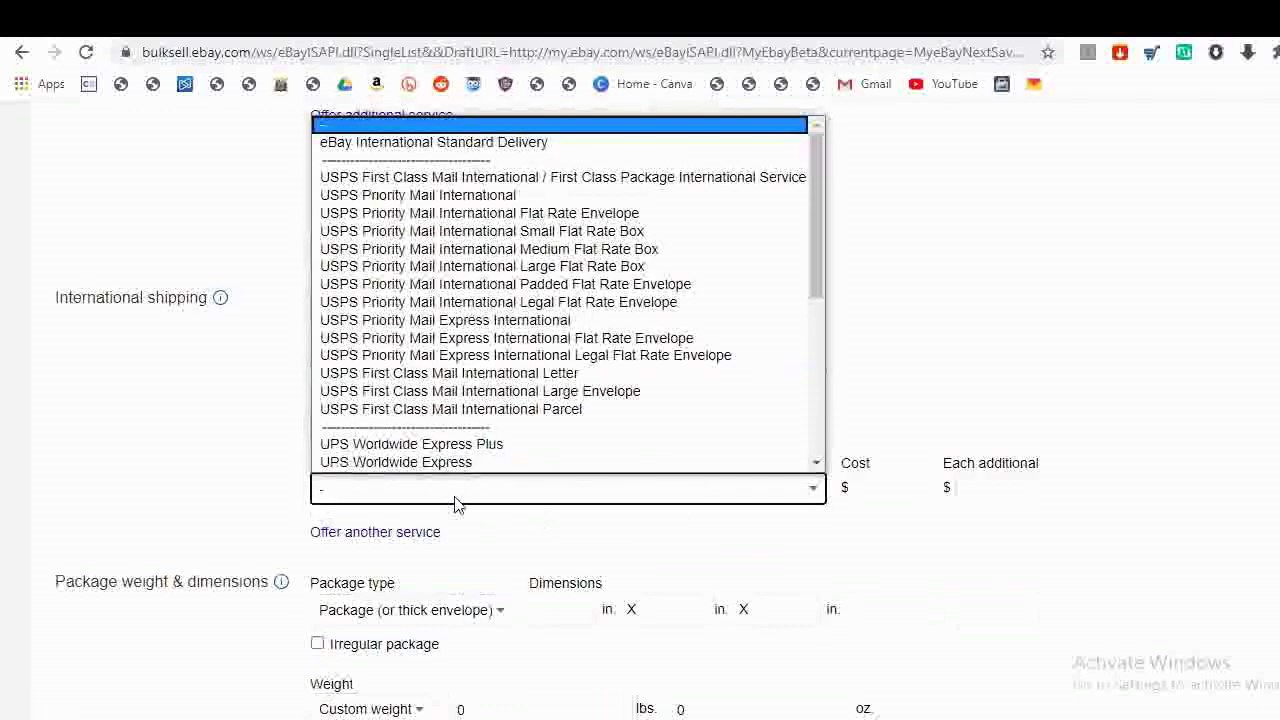
{"action": "scroll", "coordinate": [512, 378], "scroll_direction": "down", "scroll_amount": 3}
{"action": "scroll", "coordinate": [512, 378], "scroll_direction": "up", "scroll_amount": 3}
{"action": "scroll", "coordinate": [506, 394], "scroll_direction": "down", "scroll_amount": 7}
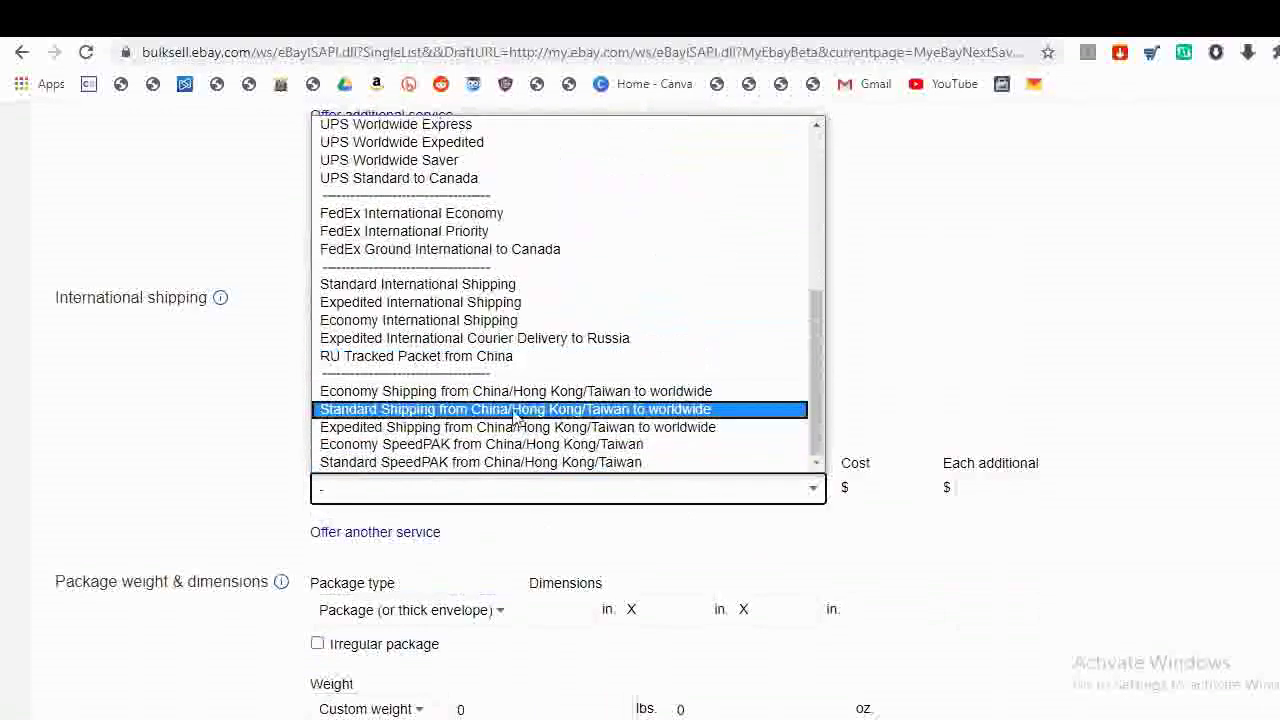
{"action": "left_click", "coordinate": [466, 396]}
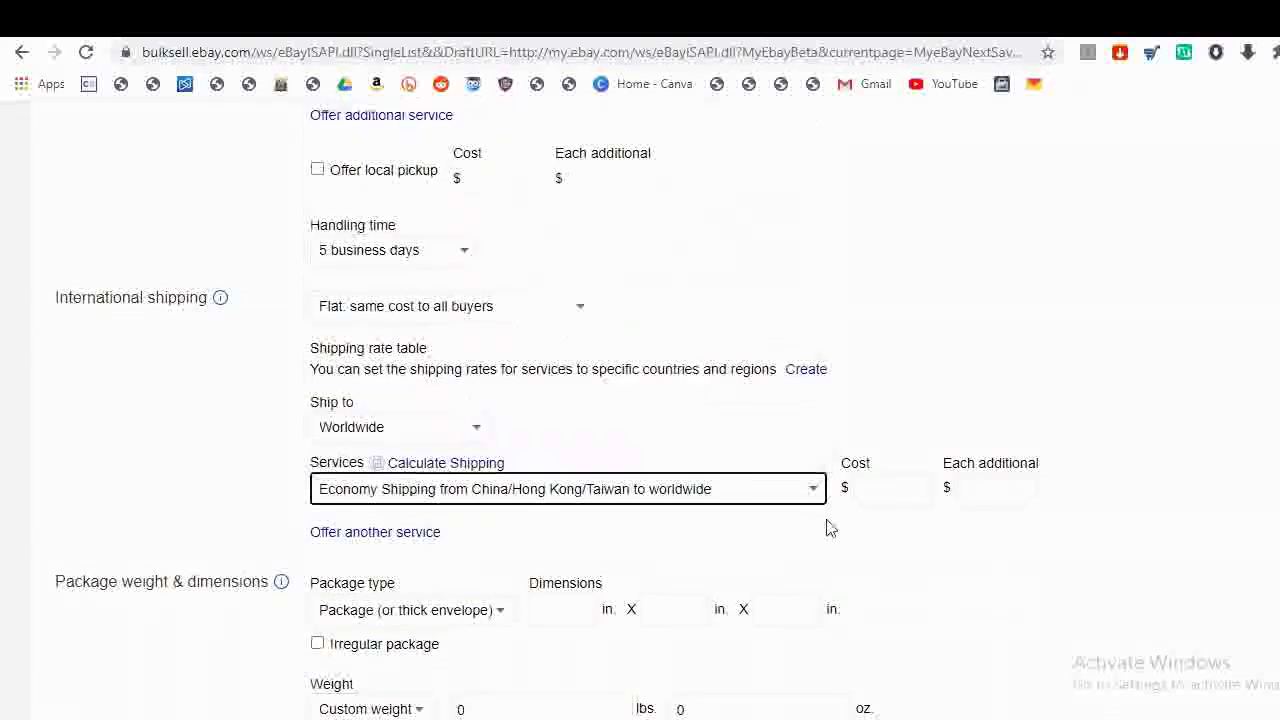
- Open the item location for editing and clear its city and state
{"action": "scroll", "coordinate": [527, 488], "scroll_direction": "down", "scroll_amount": 2}
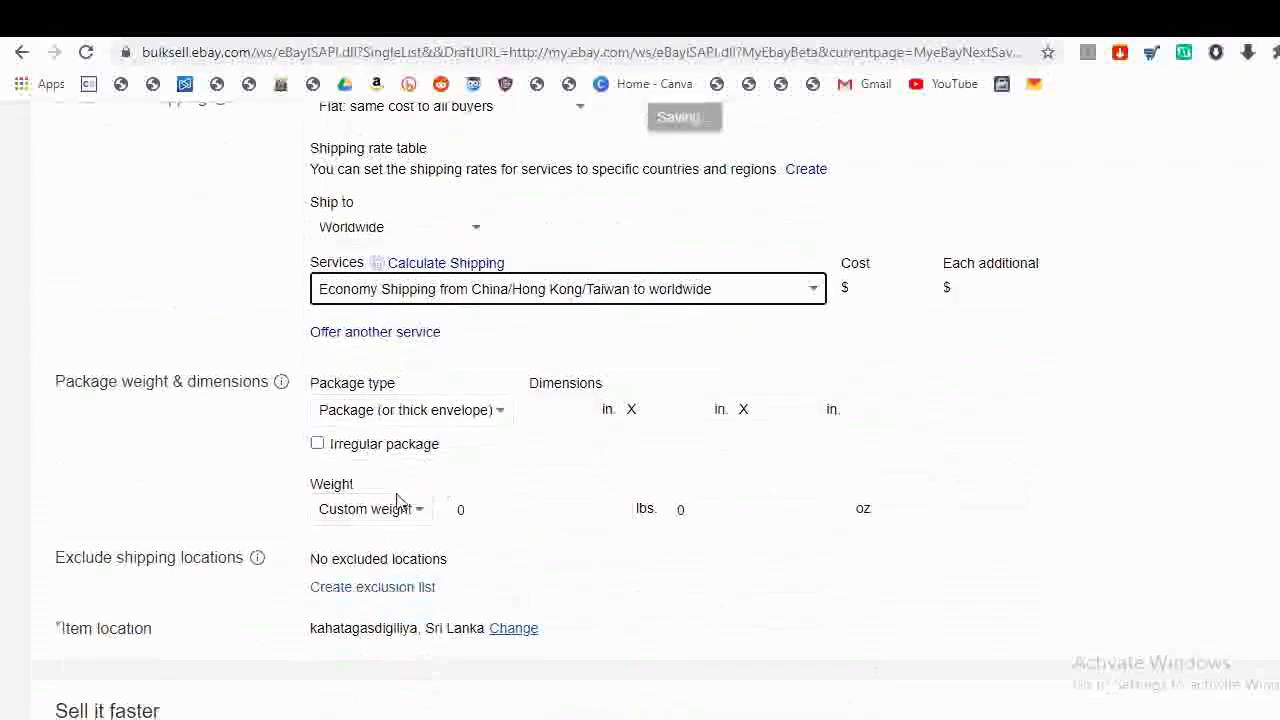
{"action": "scroll", "coordinate": [248, 437], "scroll_direction": "down", "scroll_amount": 2}
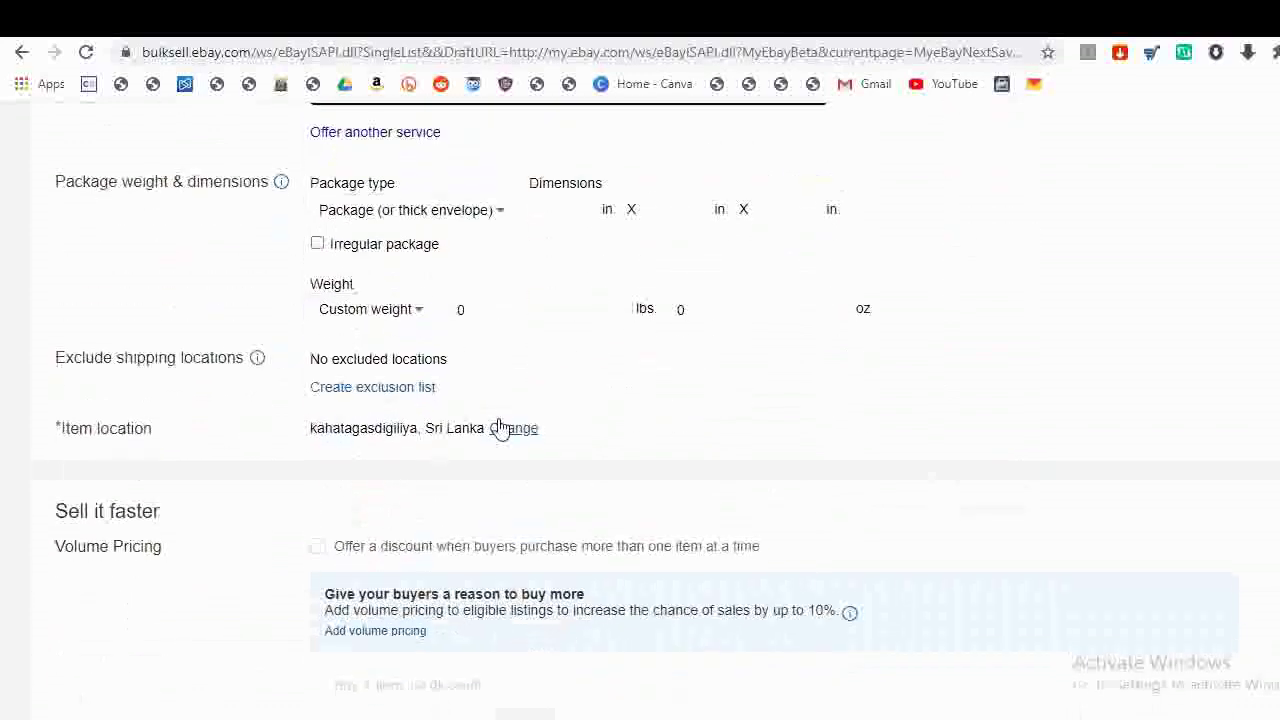
{"action": "left_click", "coordinate": [512, 432]}
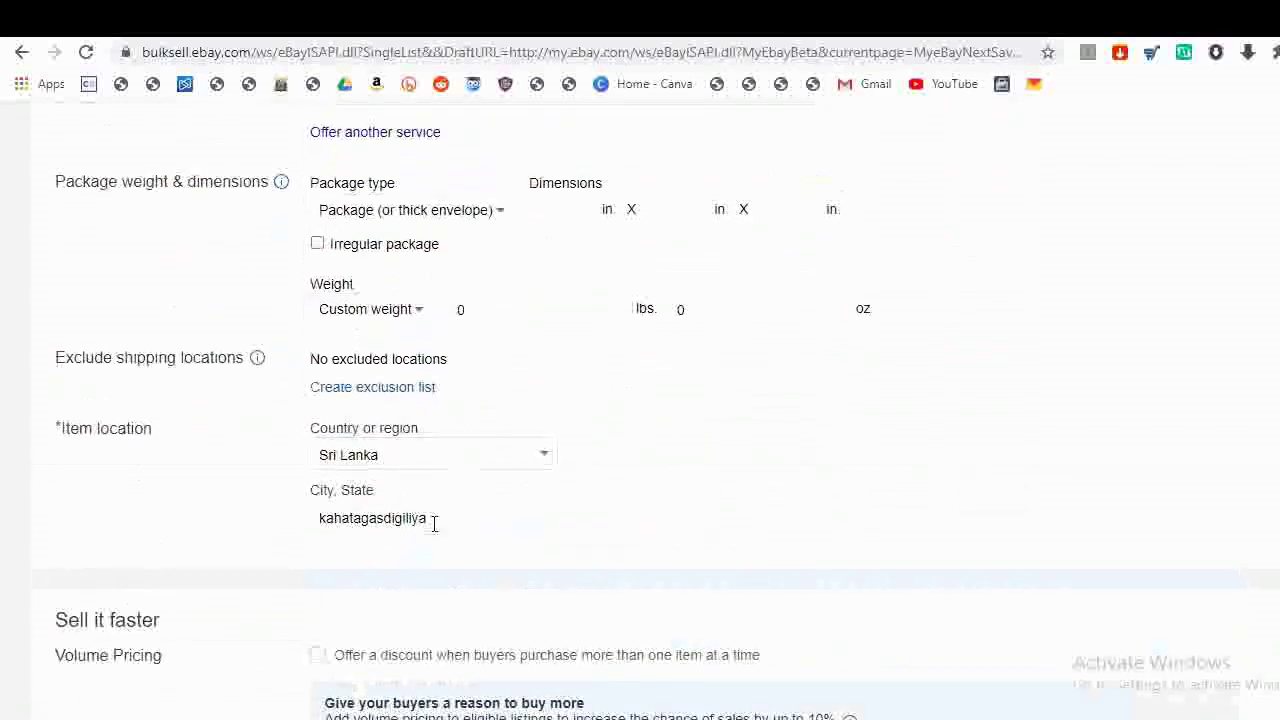
{"action": "left_click_drag", "start_coordinate": [432, 519], "coordinate": [309, 531]}
{"action": "key", "text": "BackSpace"}
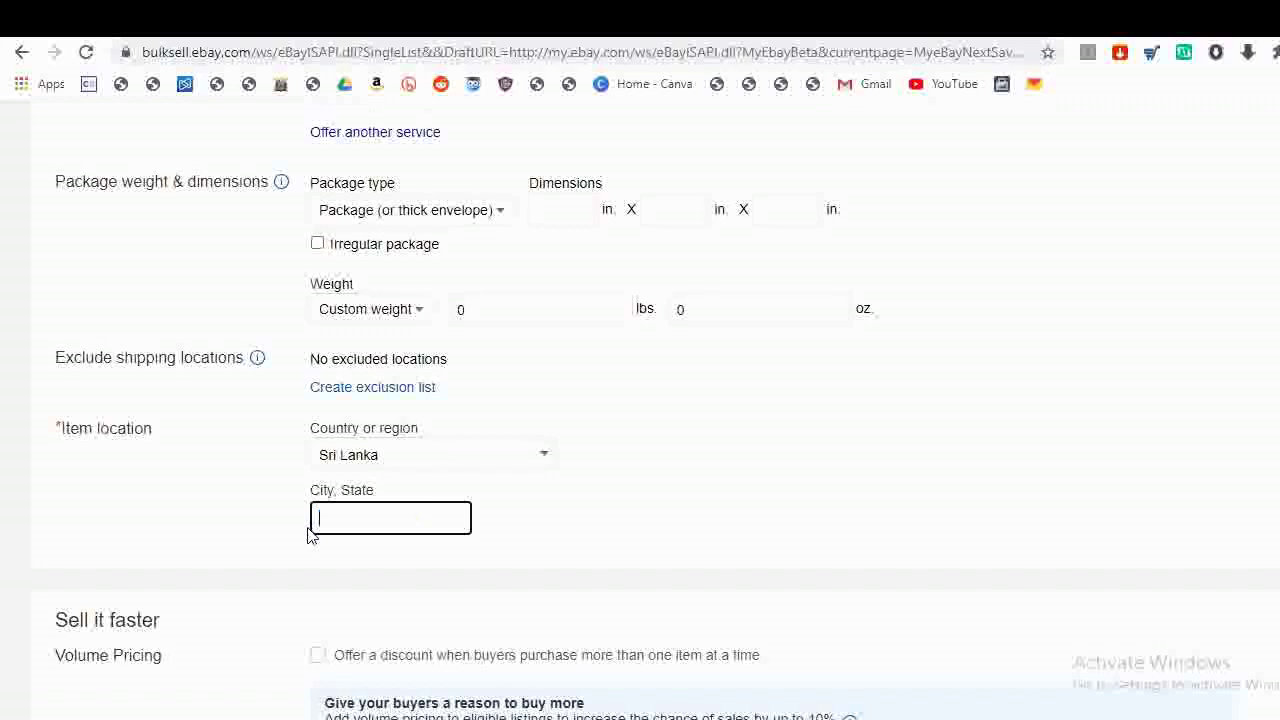
- Set the item location's country or region to China
{"action": "left_click", "coordinate": [451, 455]}
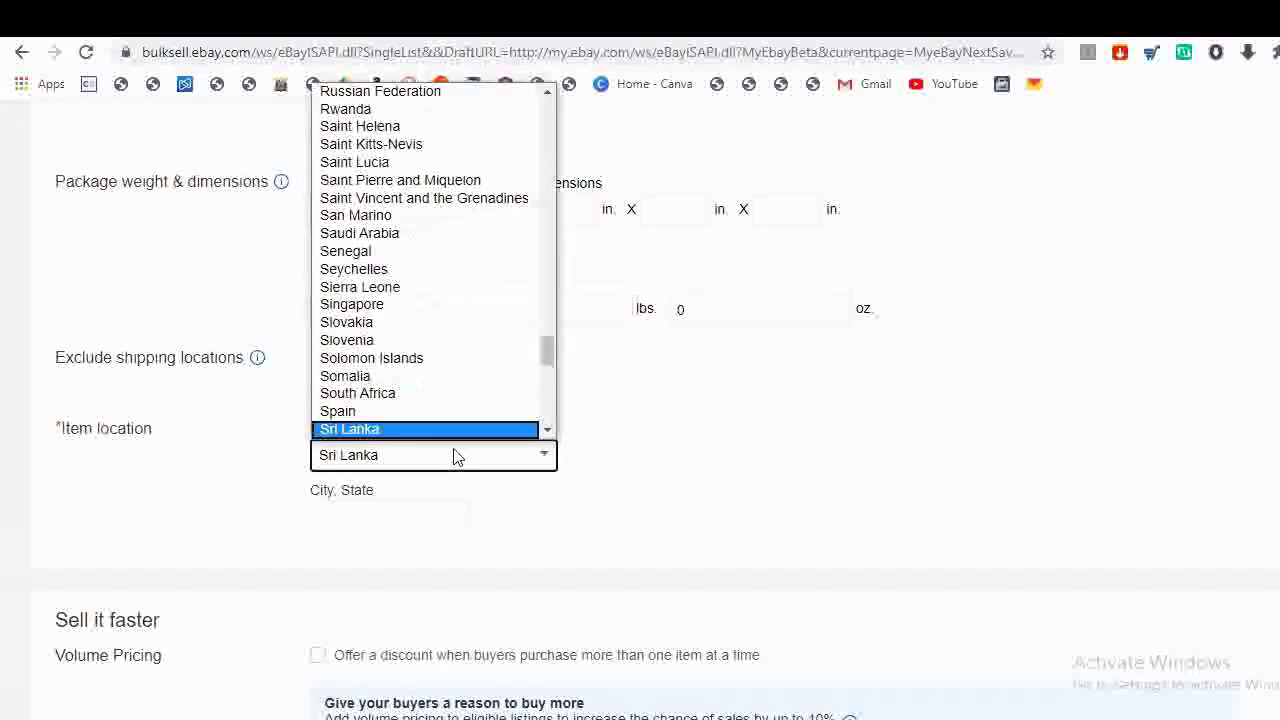
{"action": "left_click", "coordinate": [455, 456]}
{"action": "left_click", "coordinate": [455, 457]}
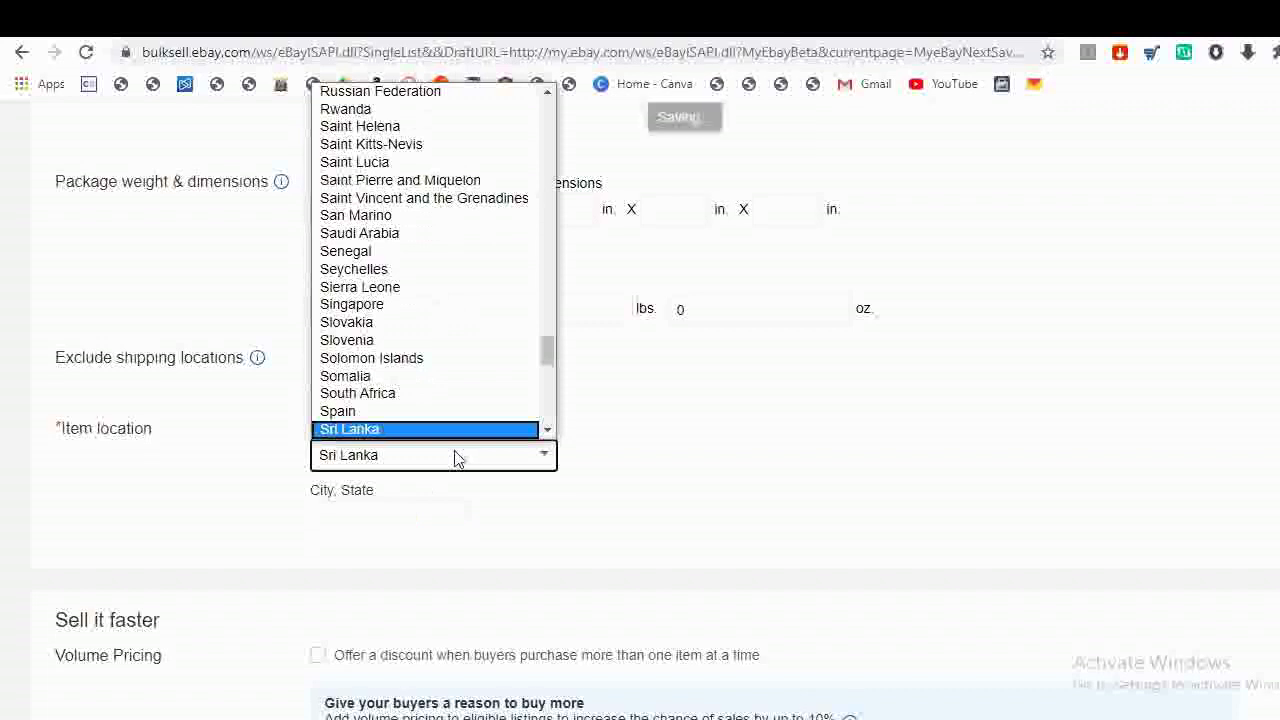
{"action": "type", "text": "chi"}
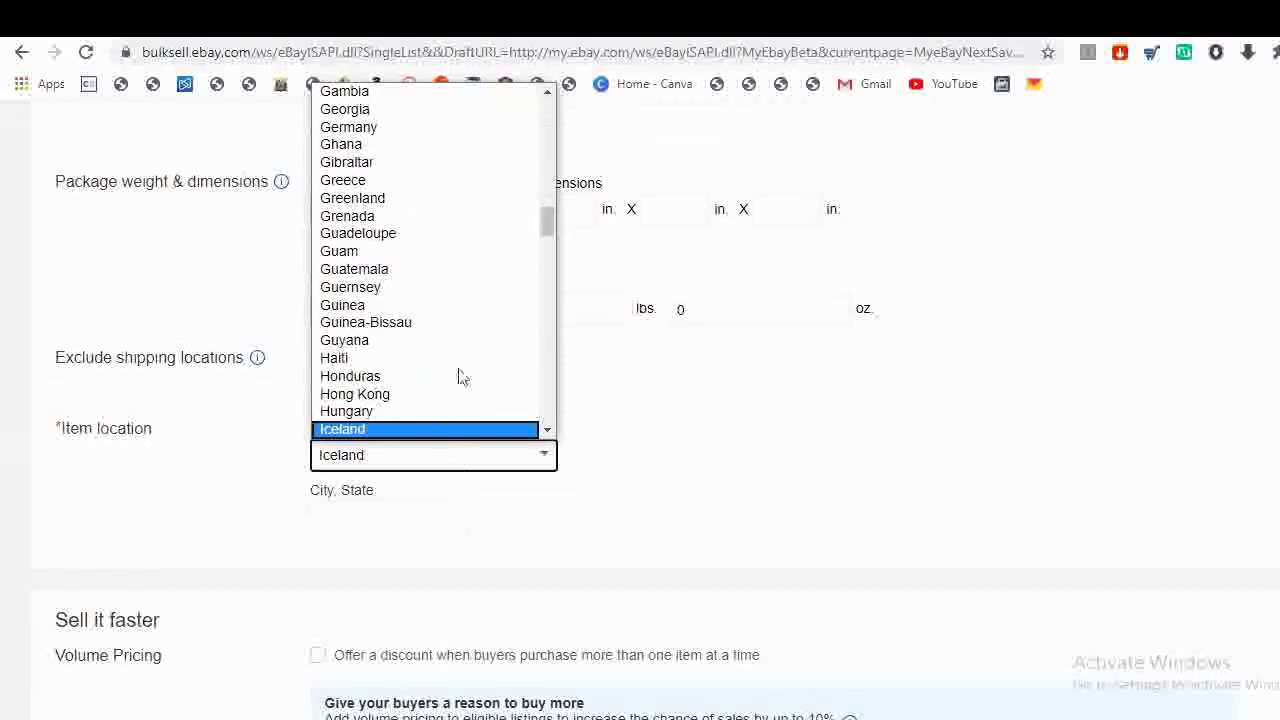
{"action": "scroll", "coordinate": [462, 376], "scroll_direction": "up", "scroll_amount": 15}
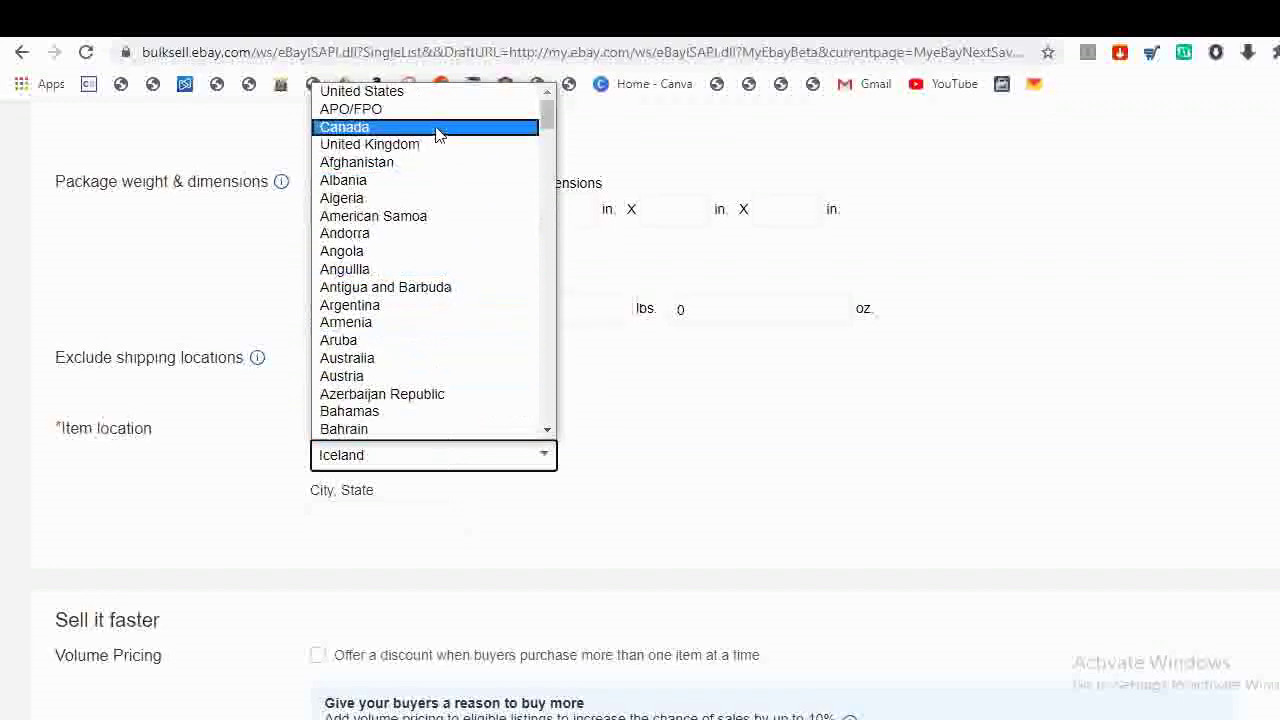
{"action": "scroll", "coordinate": [416, 360], "scroll_direction": "down", "scroll_amount": 6}
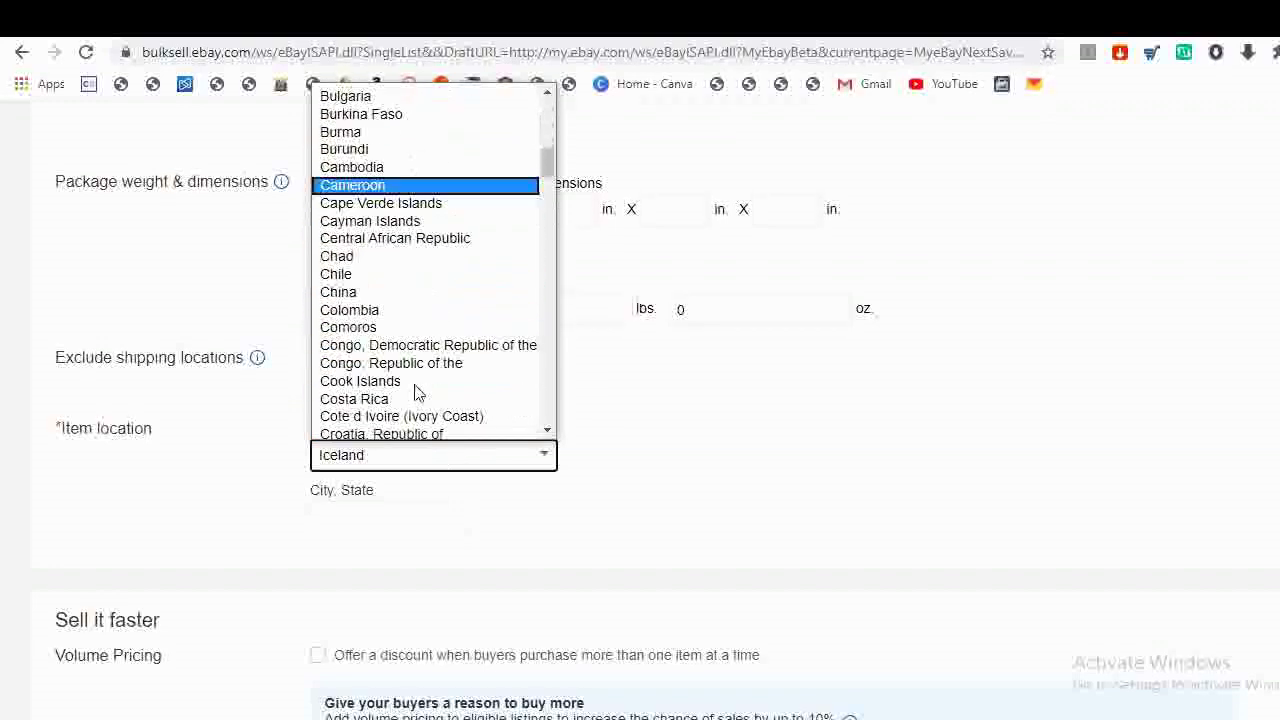
{"action": "left_click", "coordinate": [410, 293]}
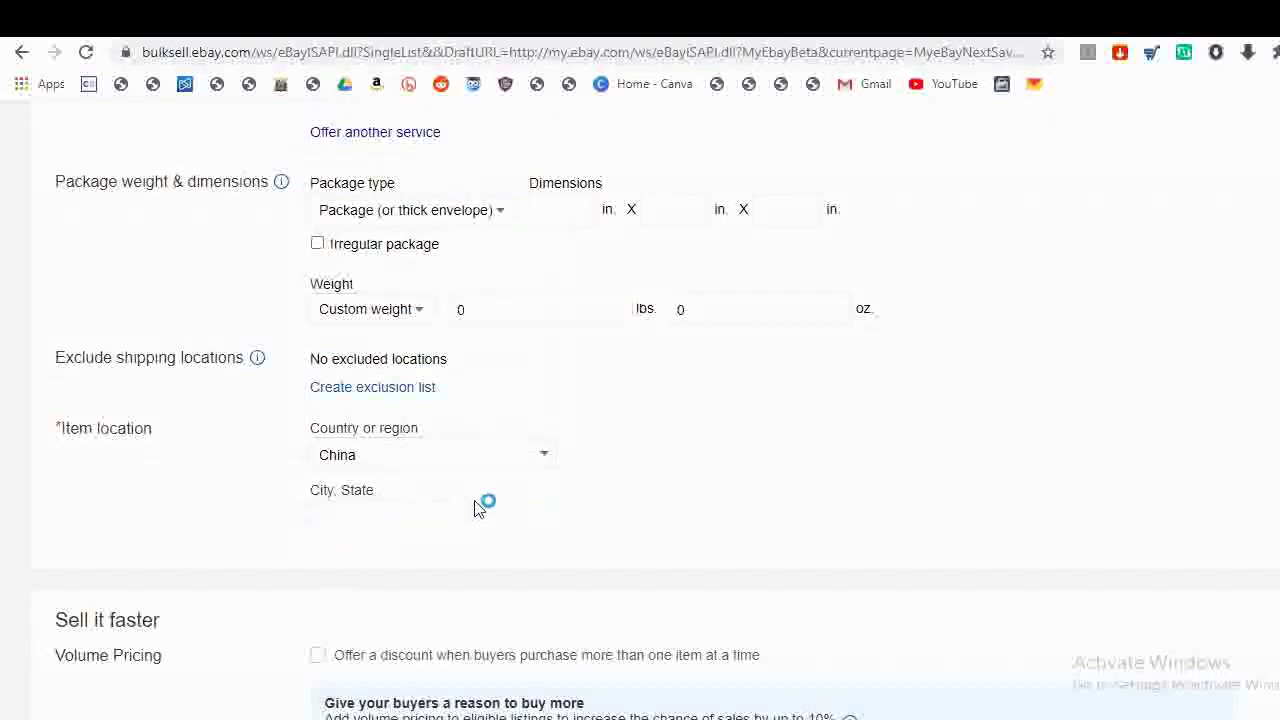
- Review the listing form's selling, payment, return and shipping details through to the fees
{"action": "scroll", "coordinate": [393, 477], "scroll_direction": "down", "scroll_amount": 2}
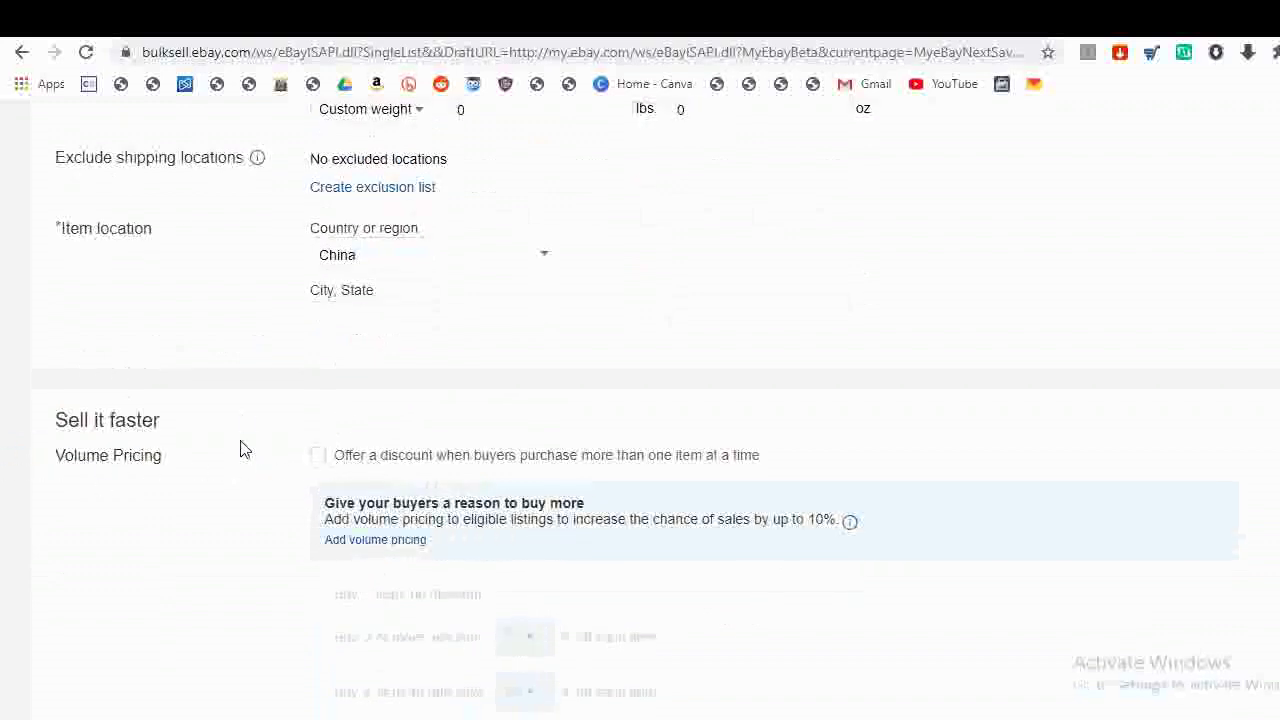
{"action": "scroll", "coordinate": [857, 443], "scroll_direction": "down", "scroll_amount": 4}
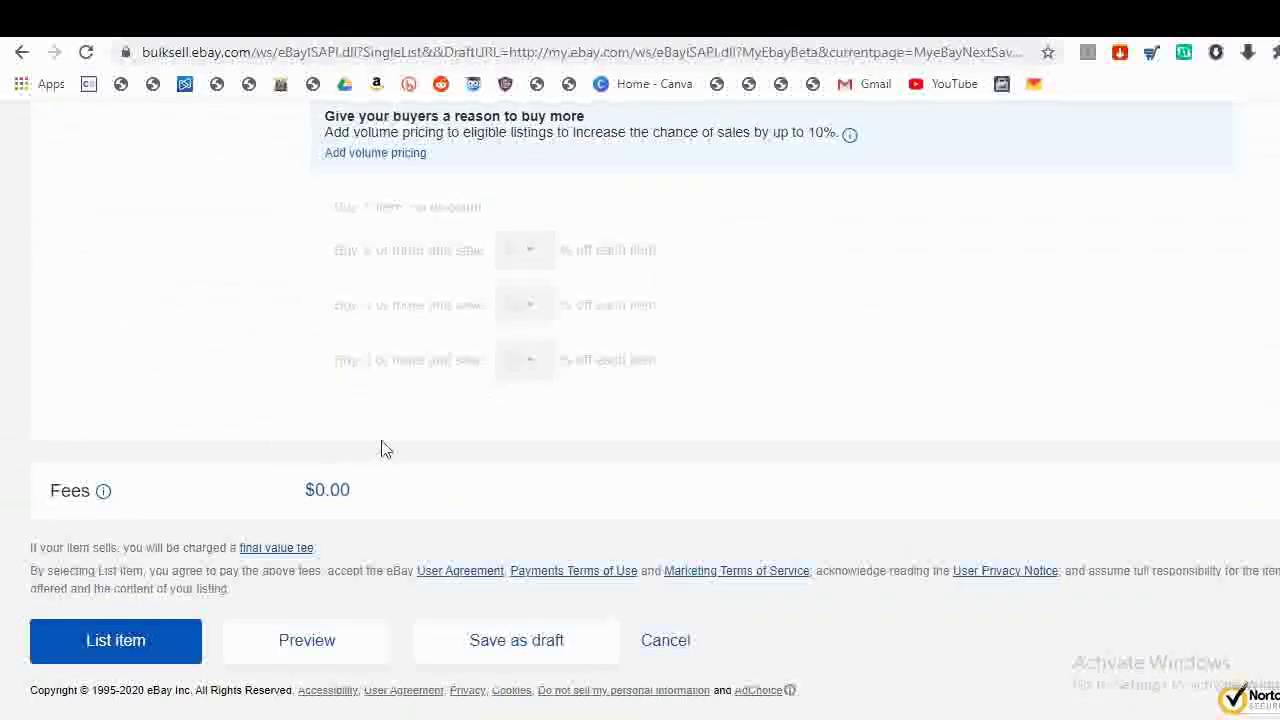
{"action": "scroll", "coordinate": [480, 440], "scroll_direction": "up", "scroll_amount": 10}
{"action": "scroll", "coordinate": [481, 440], "scroll_direction": "up", "scroll_amount": 12}
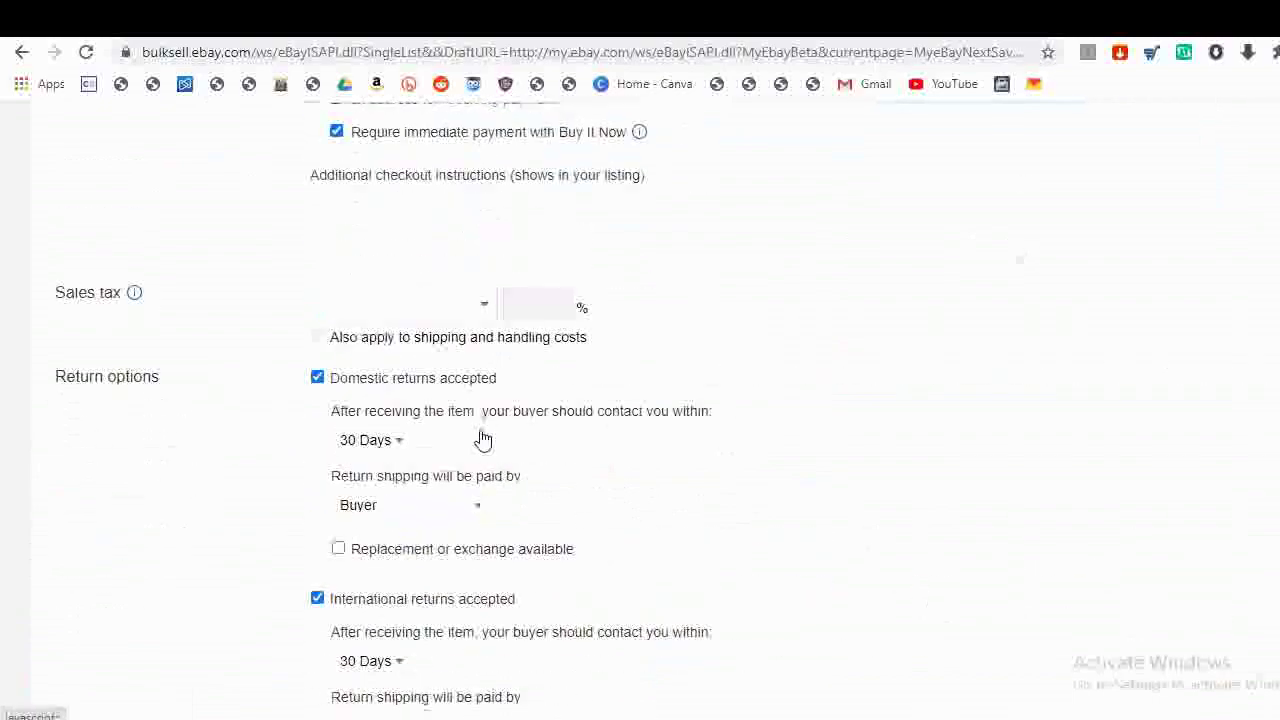
{"action": "scroll", "coordinate": [421, 289], "scroll_direction": "down", "scroll_amount": 15}
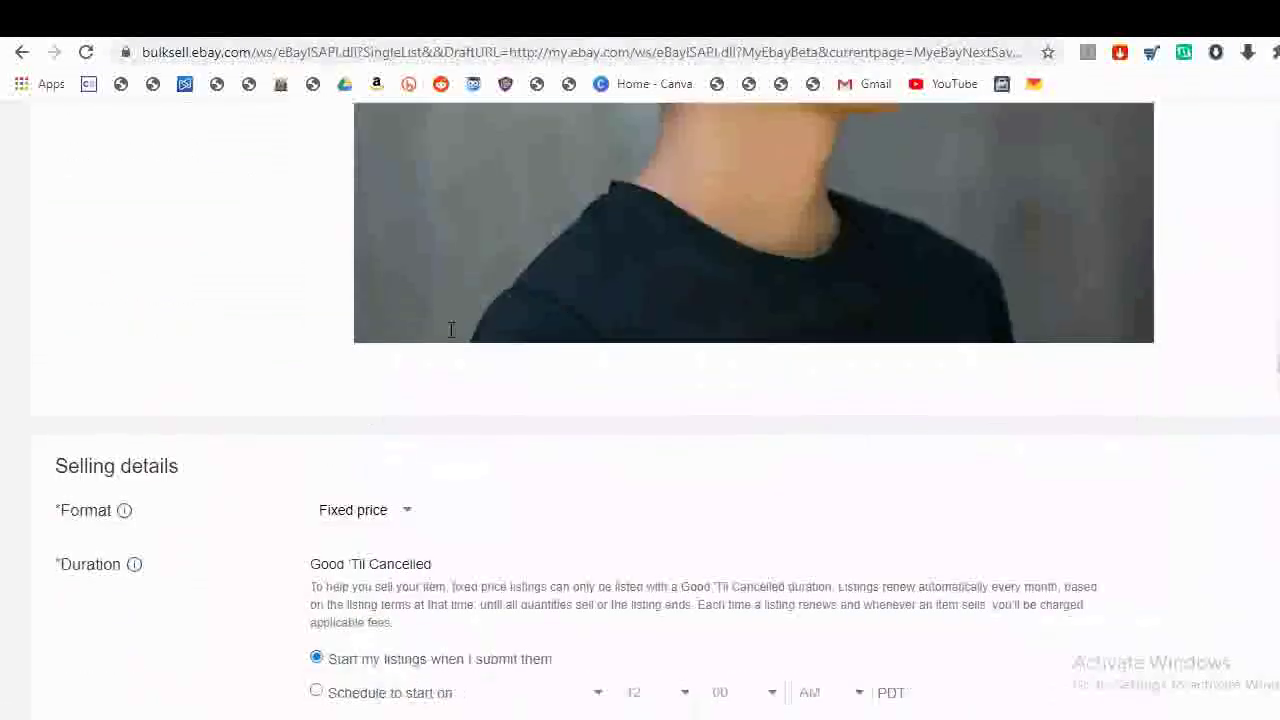
{"action": "scroll", "coordinate": [490, 447], "scroll_direction": "down", "scroll_amount": 20}
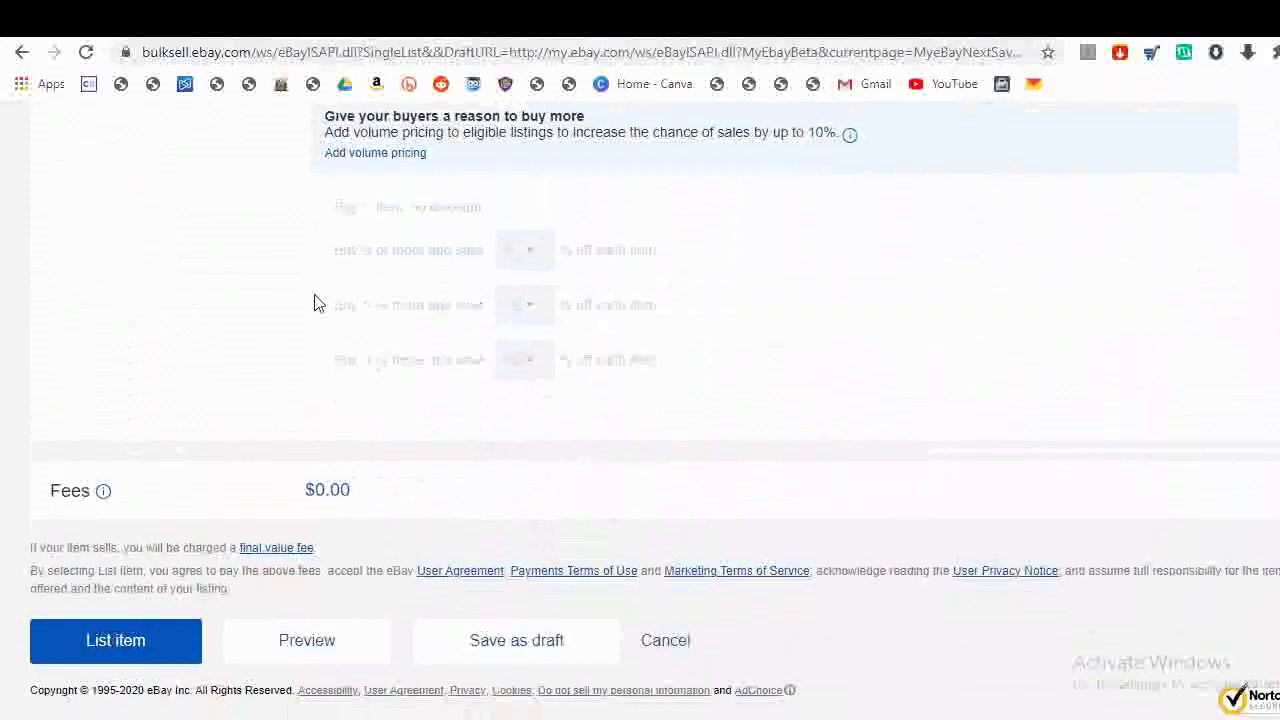
- Enable volume pricing with 5% off for 2 or more items, 10% for 3 or more and 15% for 4 or more
{"action": "scroll", "coordinate": [318, 305], "scroll_direction": "up", "scroll_amount": 3}
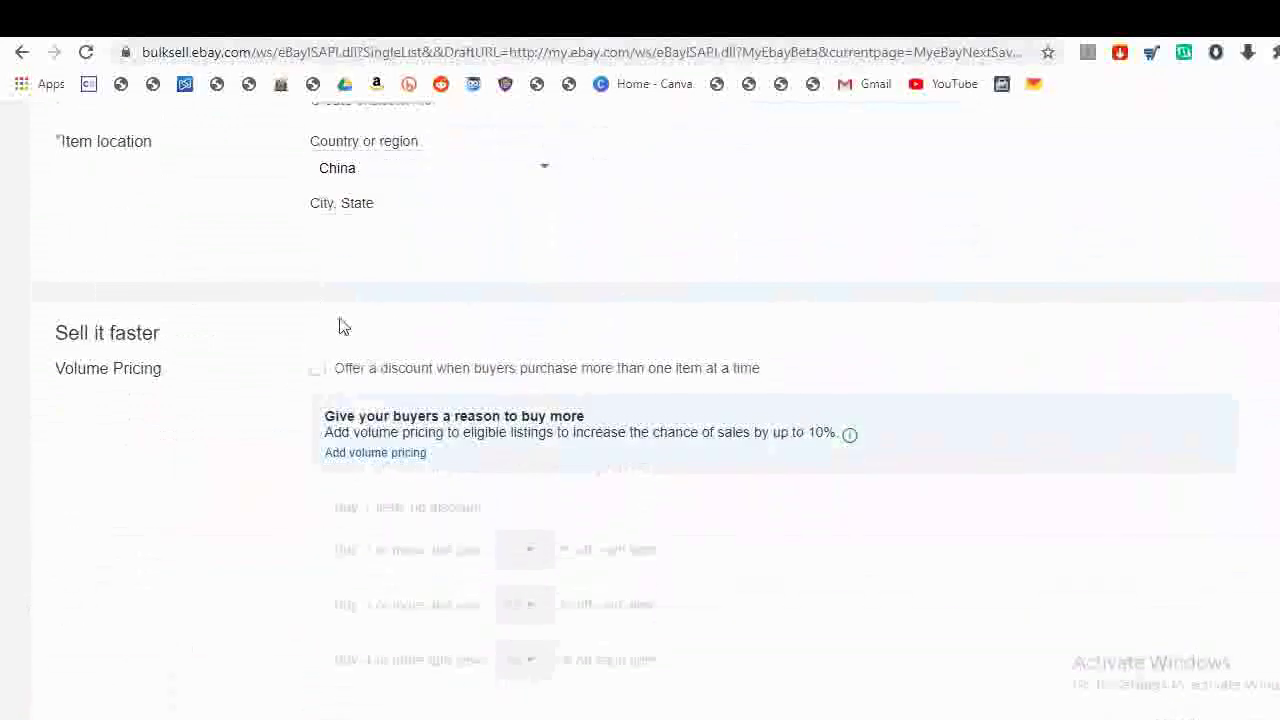
{"action": "left_click", "coordinate": [318, 369]}
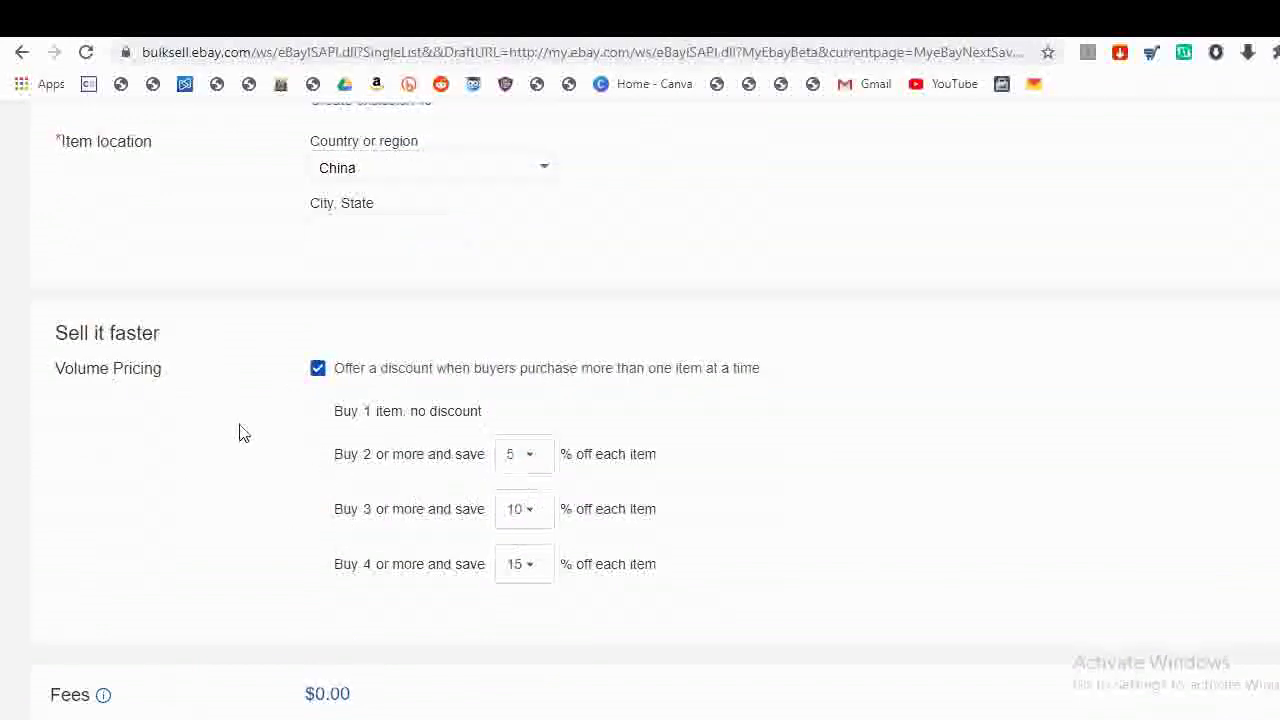
{"action": "left_click", "coordinate": [526, 466]}
{"action": "left_click", "coordinate": [525, 465]}
{"action": "scroll", "coordinate": [367, 395], "scroll_direction": "up", "scroll_amount": 1}
{"action": "scroll", "coordinate": [367, 395], "scroll_direction": "down", "scroll_amount": 2}
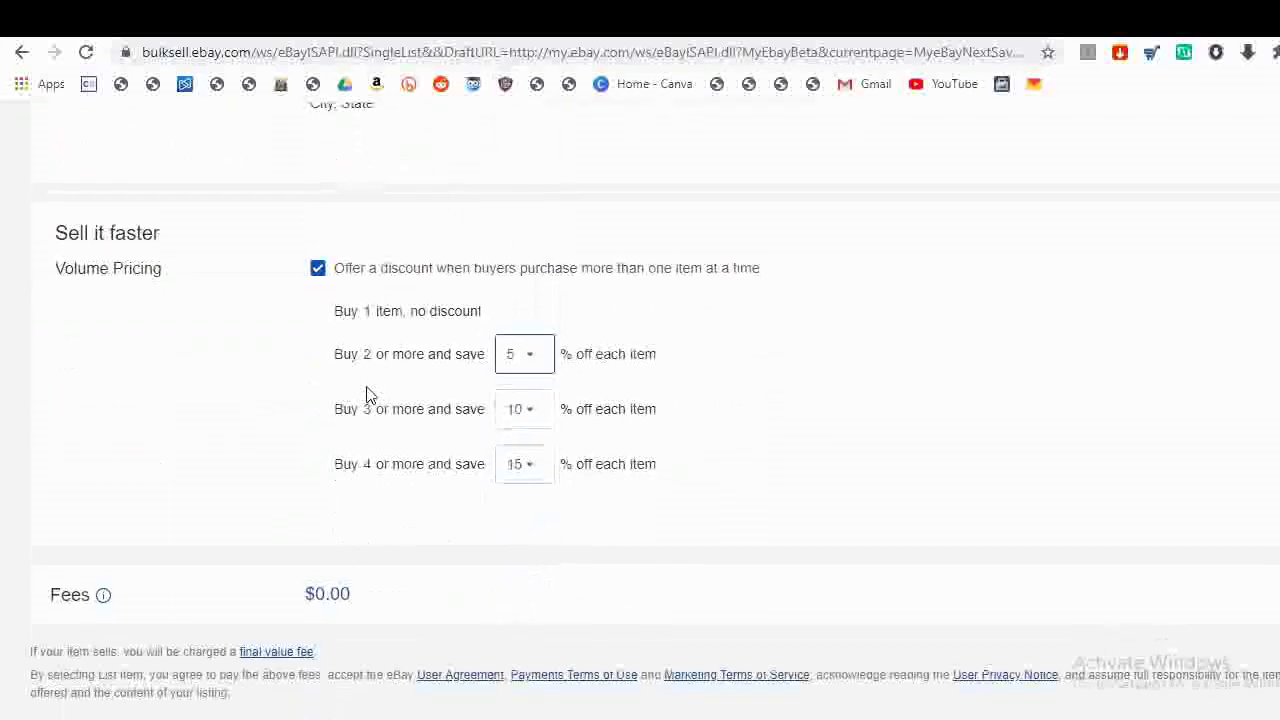
{"action": "scroll", "coordinate": [480, 360], "scroll_direction": "down", "scroll_amount": 1}
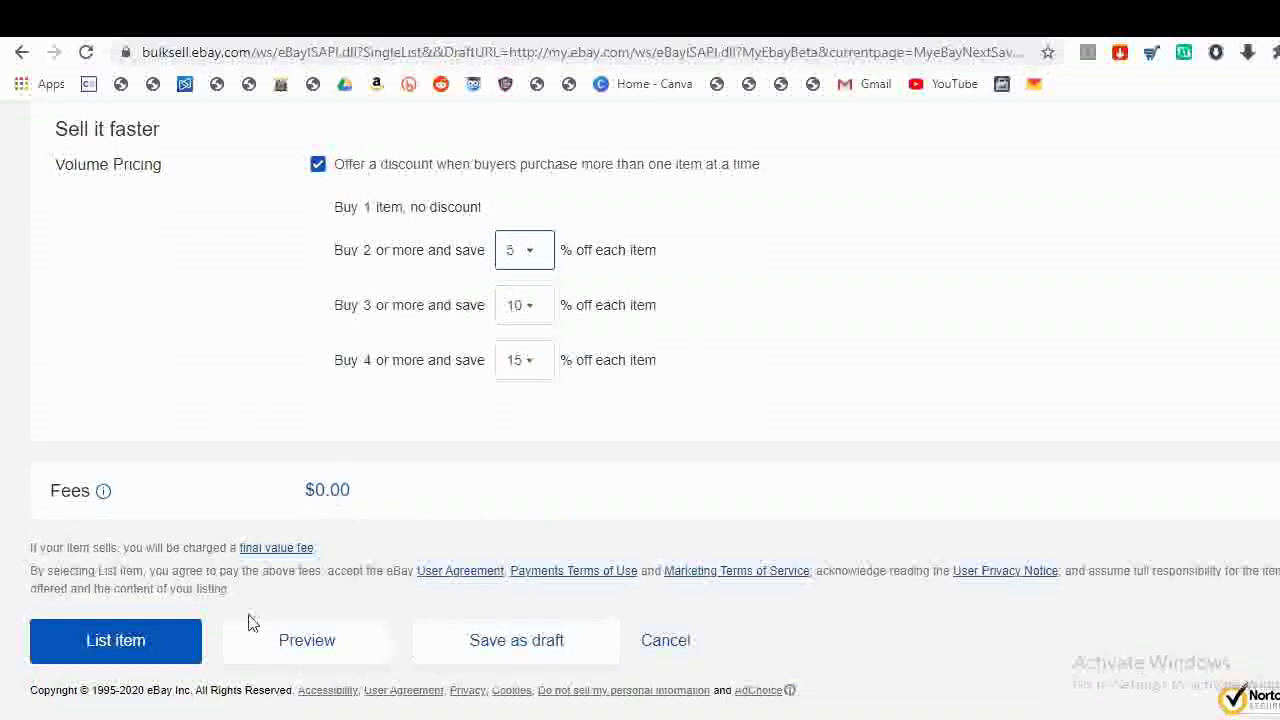
- Recheck the shipping settings, open the listing preview and examine its price, shipping and return details
{"action": "scroll", "coordinate": [475, 479], "scroll_direction": "up", "scroll_amount": 10}
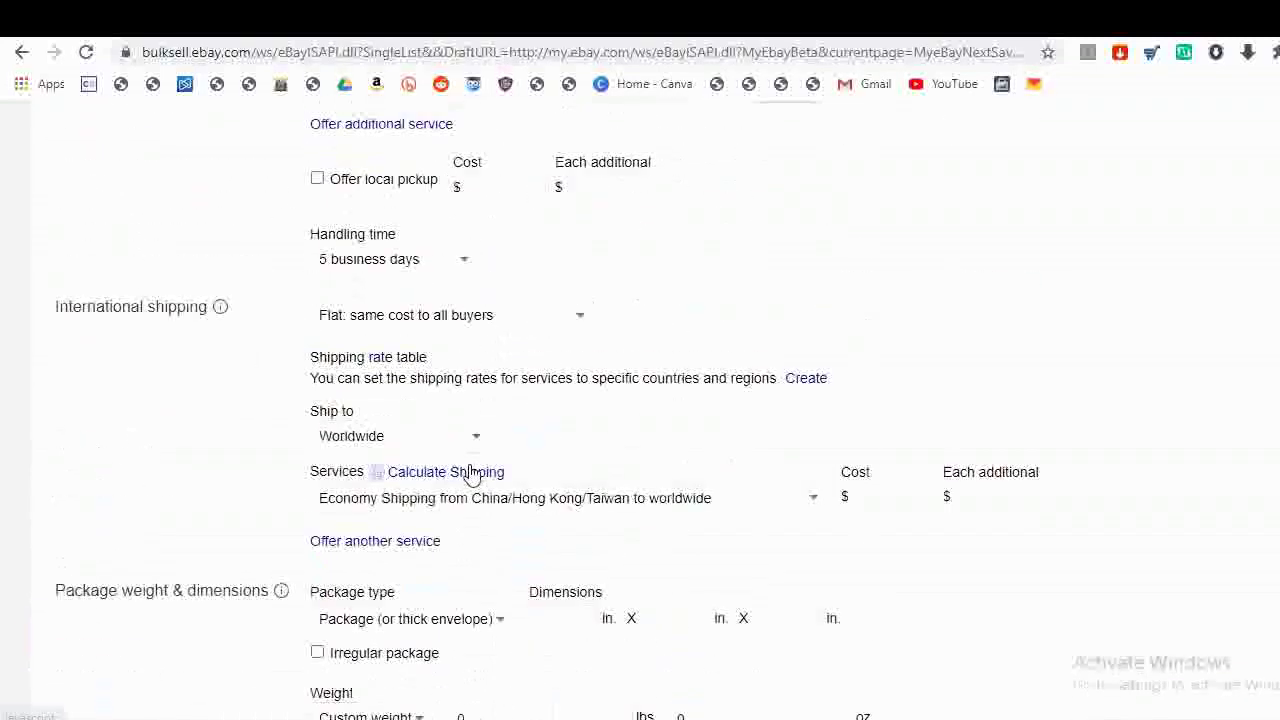
{"action": "scroll", "coordinate": [470, 472], "scroll_direction": "down", "scroll_amount": 10}
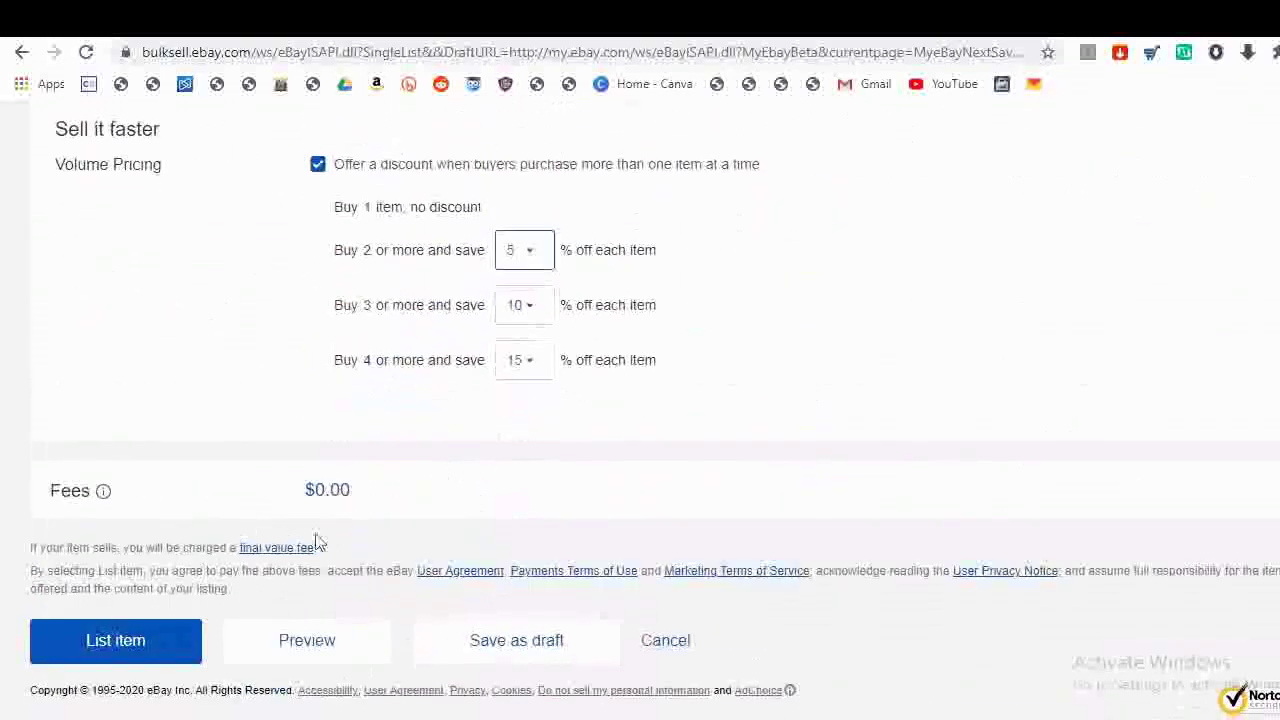
{"action": "left_click", "coordinate": [374, 640]}
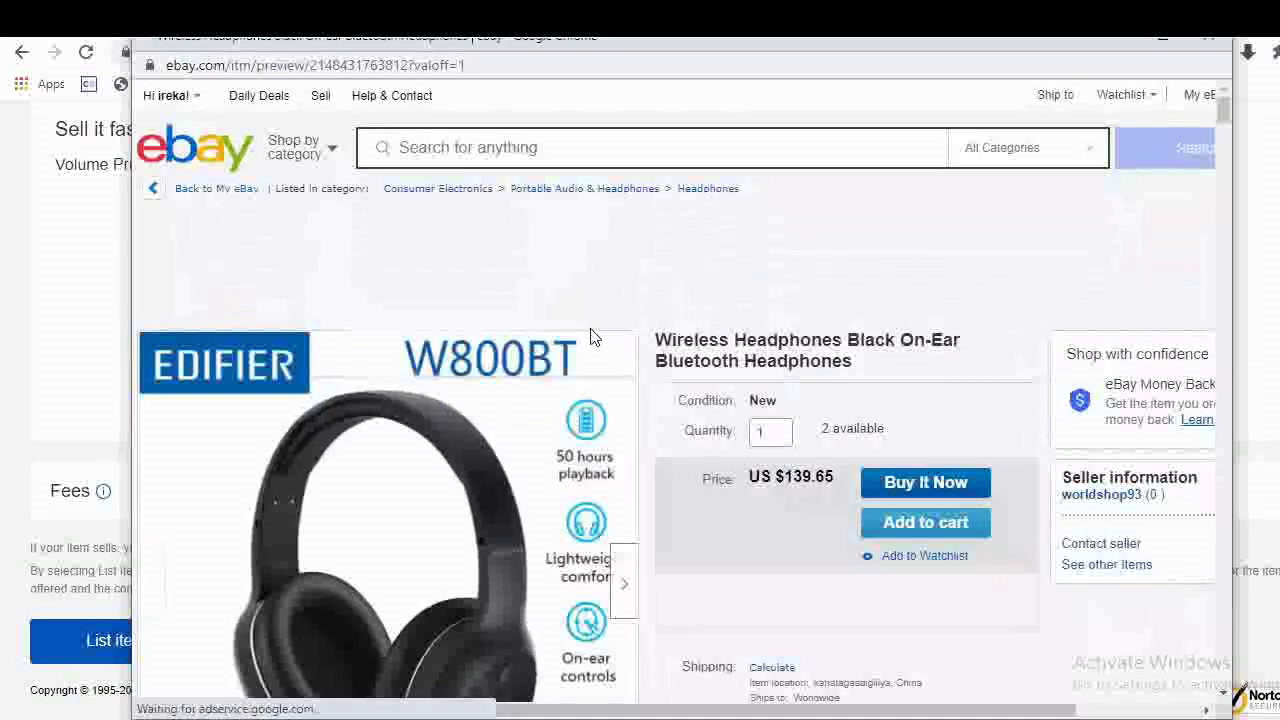
{"action": "scroll", "coordinate": [519, 374], "scroll_direction": "down", "scroll_amount": 2}
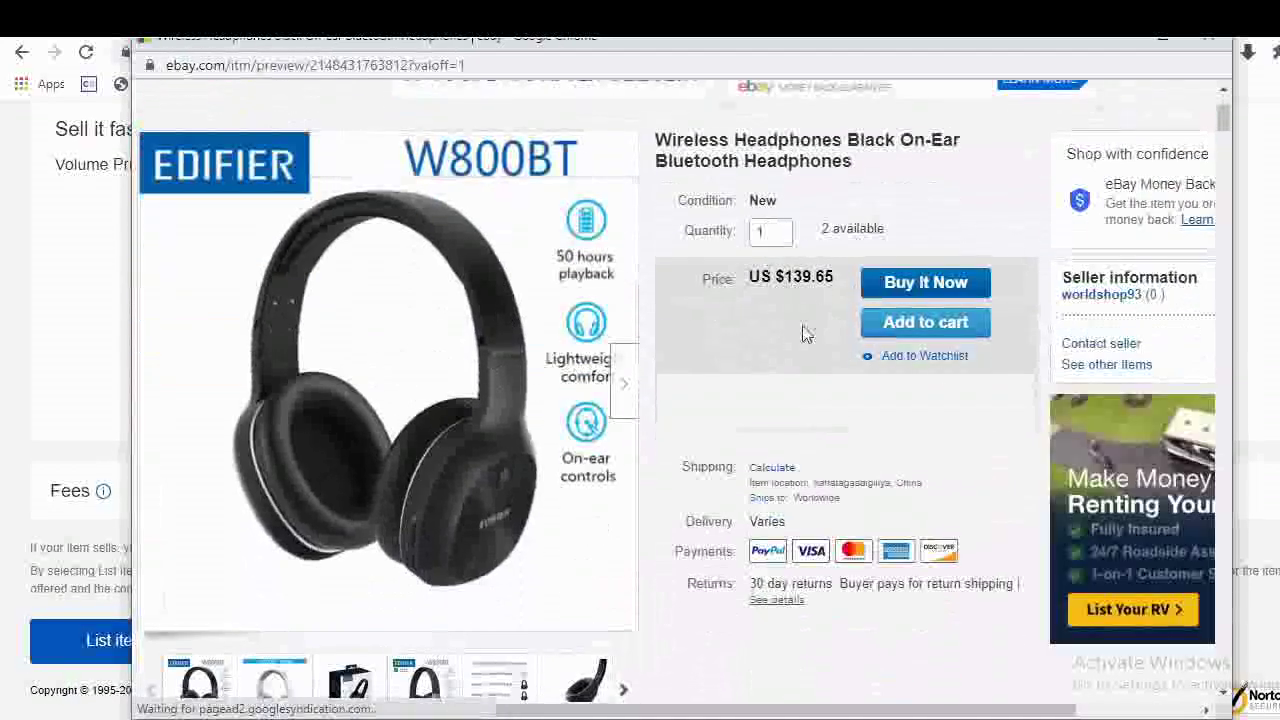
- Examine the preview's item specifics, description images and W800BT feature and specification lists, and close the preview
{"action": "scroll", "coordinate": [952, 400], "scroll_direction": "down", "scroll_amount": 2}
{"action": "scroll", "coordinate": [952, 400], "scroll_direction": "down", "scroll_amount": 10}
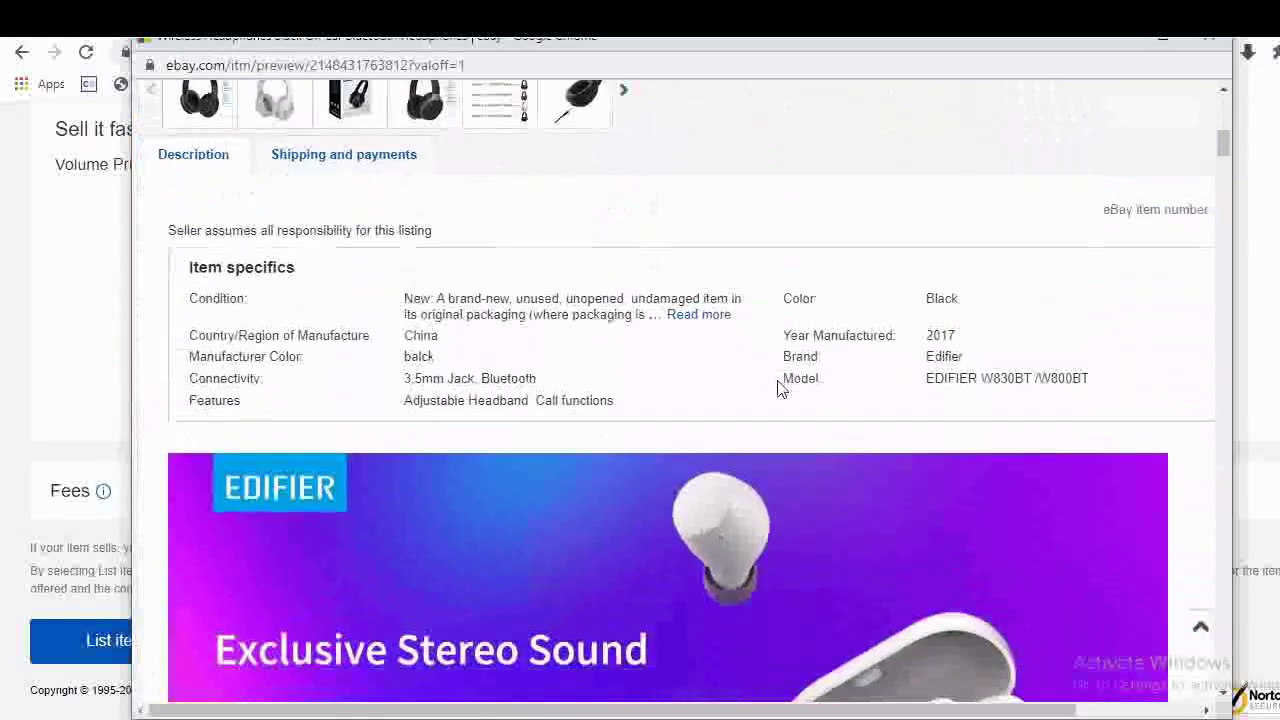
{"action": "scroll", "coordinate": [656, 369], "scroll_direction": "down", "scroll_amount": 15}
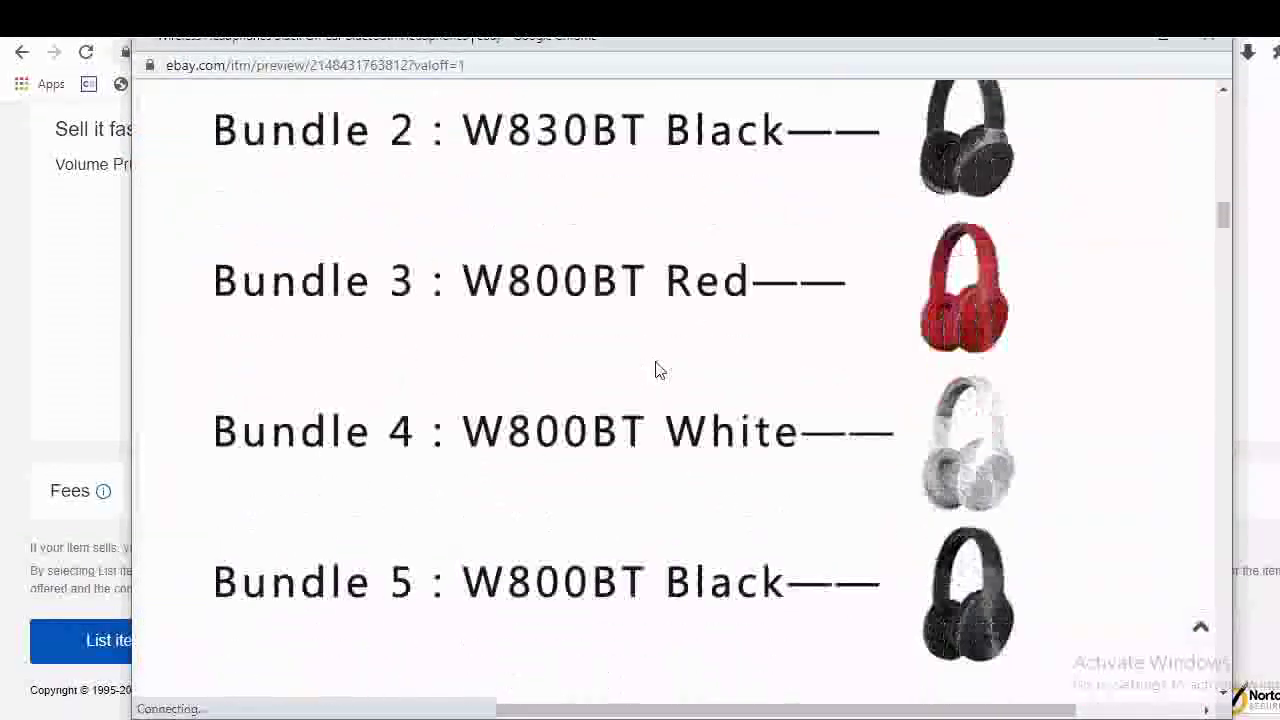
{"action": "scroll", "coordinate": [658, 371], "scroll_direction": "down", "scroll_amount": 15}
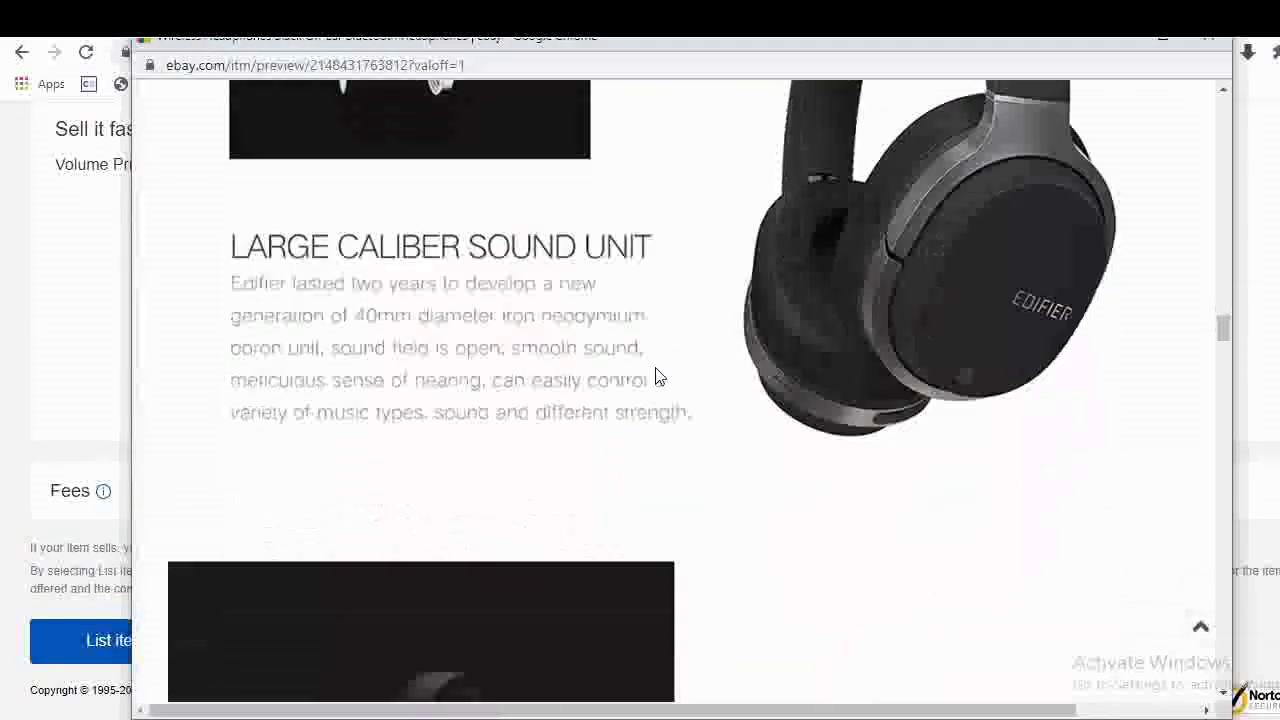
{"action": "scroll", "coordinate": [656, 376], "scroll_direction": "down", "scroll_amount": 15}
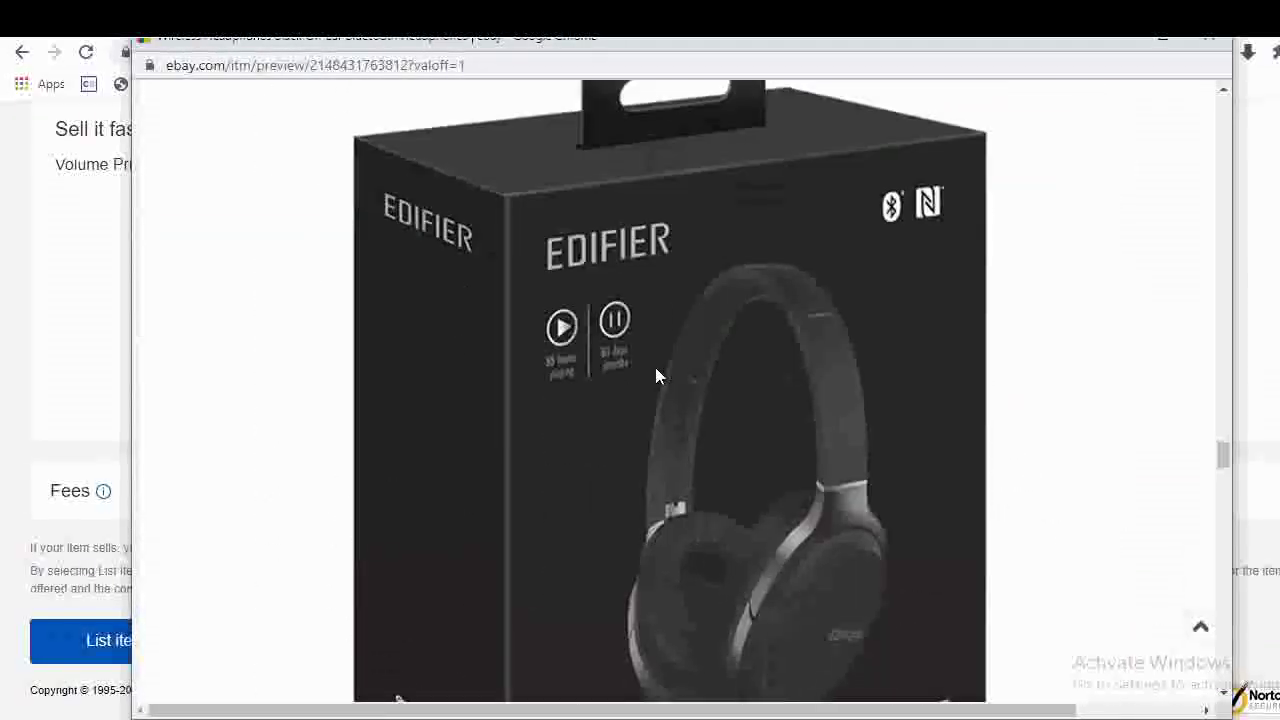
{"action": "scroll", "coordinate": [658, 382], "scroll_direction": "down", "scroll_amount": 15}
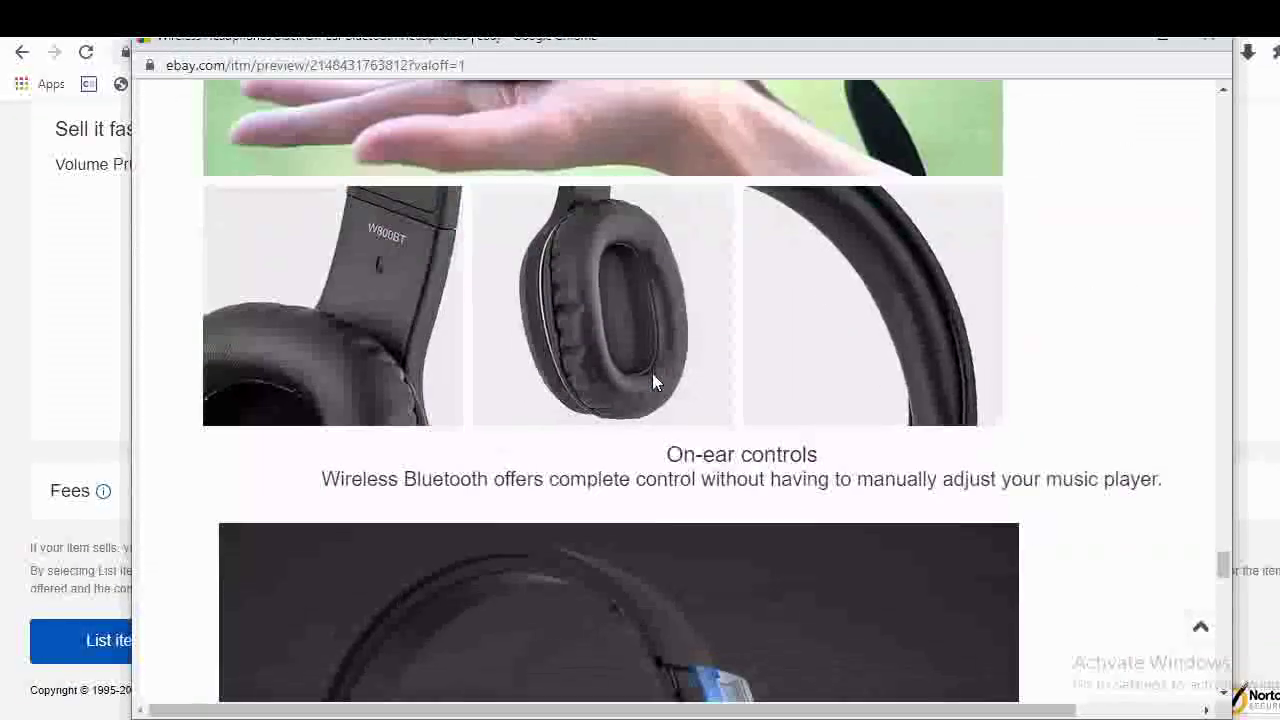
{"action": "scroll", "coordinate": [652, 373], "scroll_direction": "down", "scroll_amount": 12}
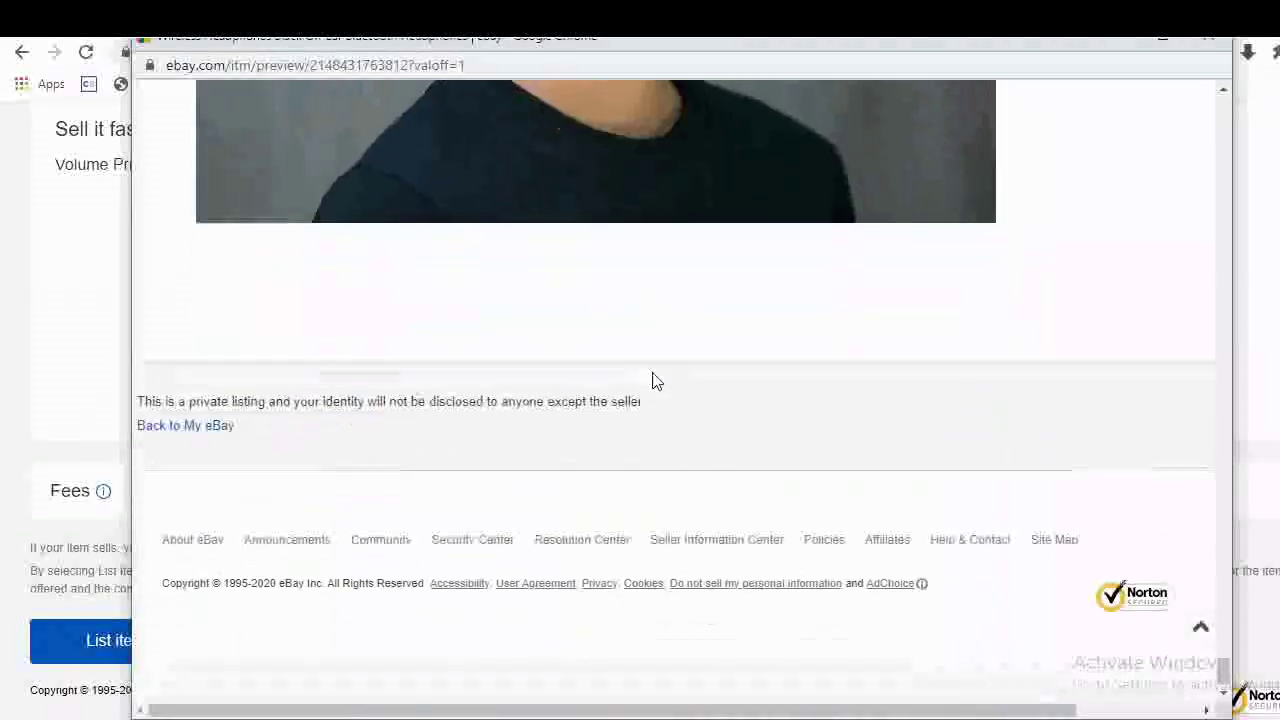
{"action": "scroll", "coordinate": [649, 362], "scroll_direction": "up", "scroll_amount": 6}
{"action": "scroll", "coordinate": [649, 370], "scroll_direction": "up", "scroll_amount": 15}
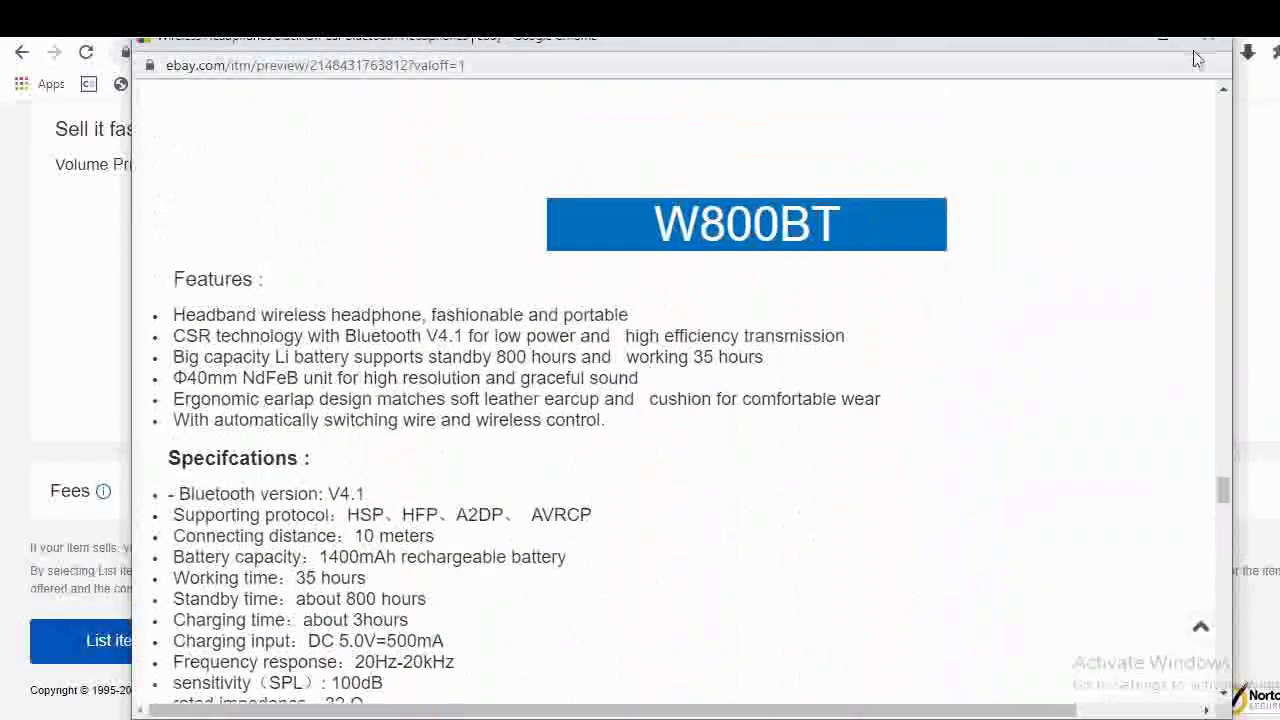
{"action": "left_click", "coordinate": [1208, 38]}
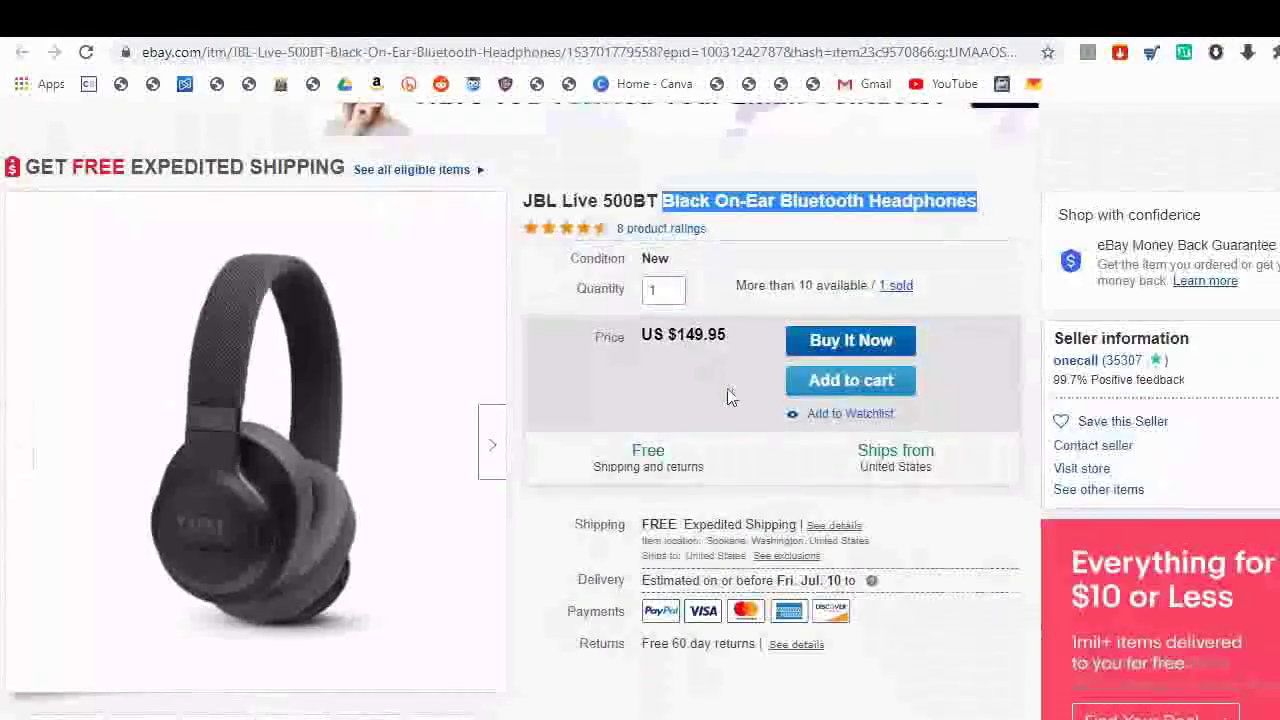
- Examine the JBL Live 500BT listing's product description, shipping terms and returns policy as a comparison
{"action": "scroll", "coordinate": [729, 395], "scroll_direction": "down", "scroll_amount": 15}
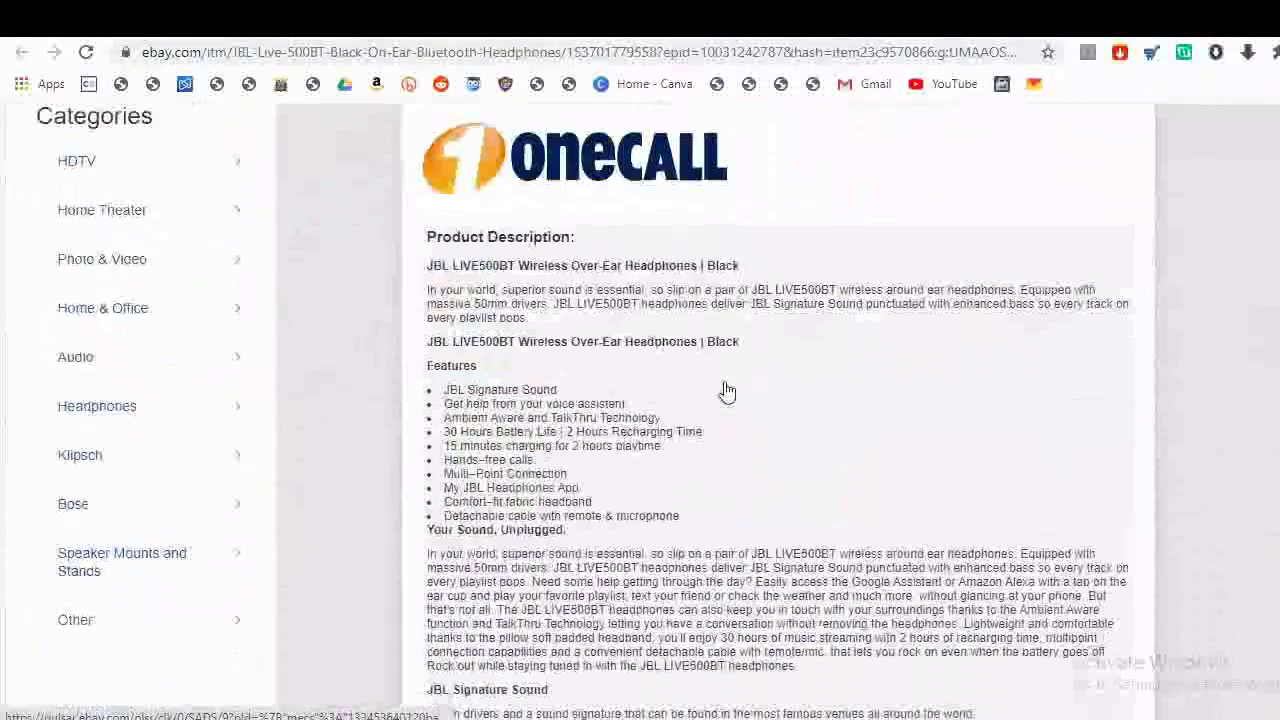
{"action": "scroll", "coordinate": [725, 391], "scroll_direction": "up", "scroll_amount": 4}
{"action": "scroll", "coordinate": [727, 389], "scroll_direction": "down", "scroll_amount": 20}
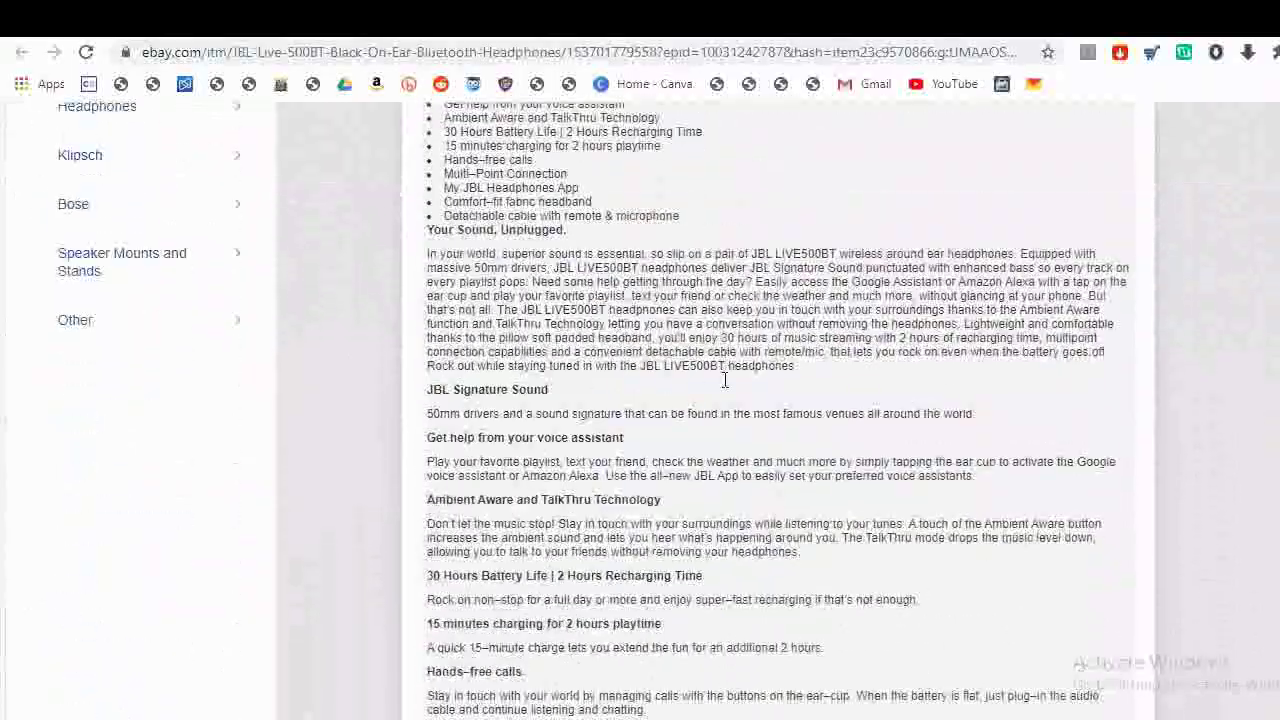
{"action": "scroll", "coordinate": [725, 389], "scroll_direction": "down", "scroll_amount": 20}
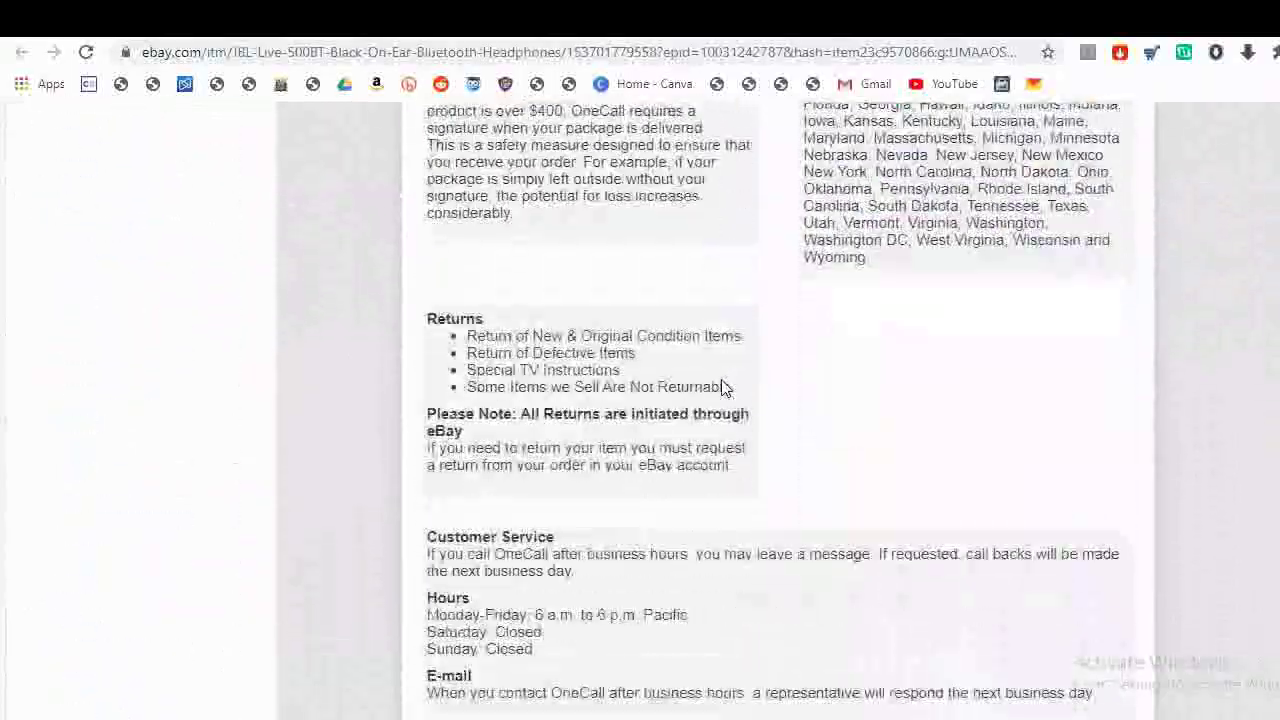
{"action": "scroll", "coordinate": [725, 389], "scroll_direction": "up", "scroll_amount": 20}
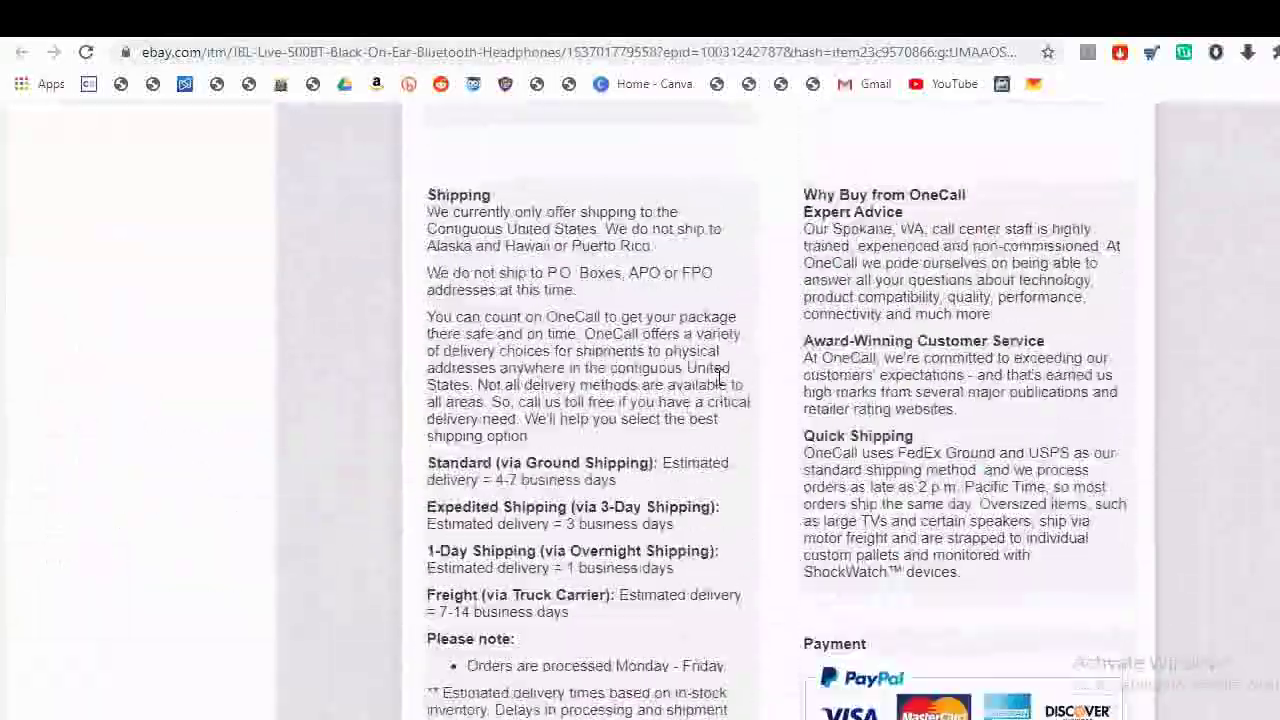
{"action": "scroll", "coordinate": [718, 376], "scroll_direction": "up", "scroll_amount": 15}
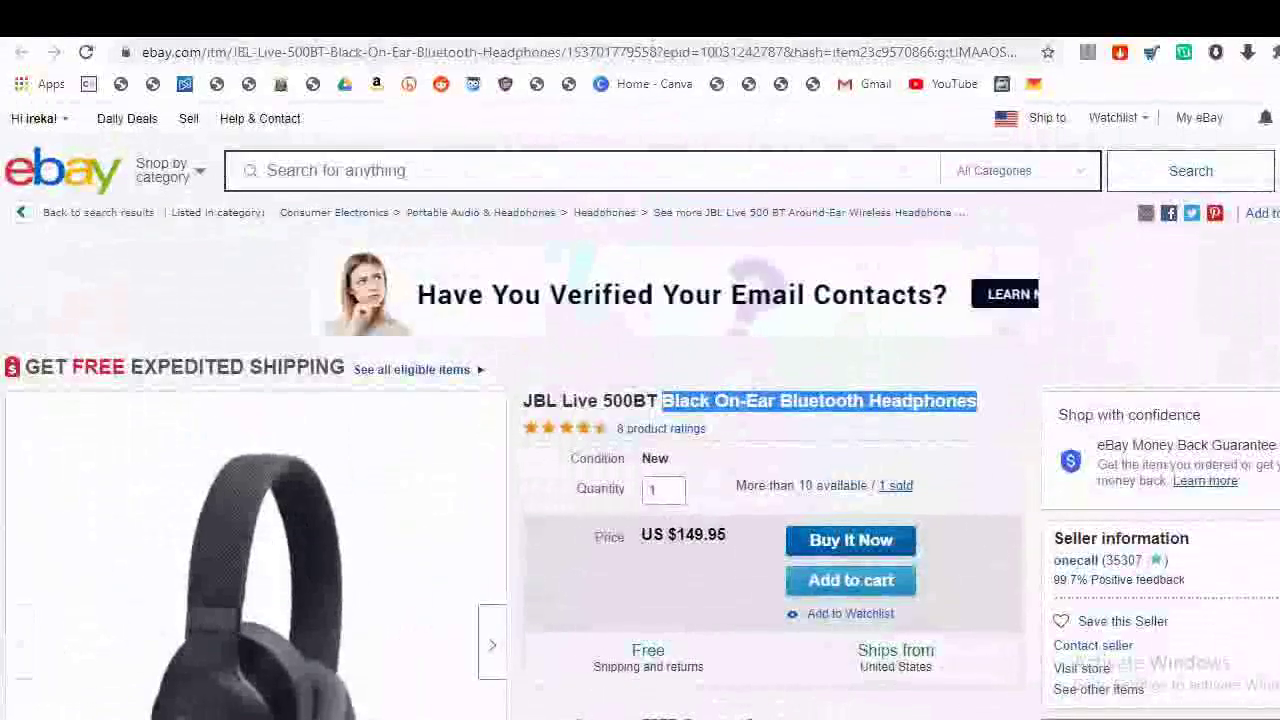
- Open ebay.com in a new tab and open the $68.99 gold watch from the Daily Deals
{"action": "key", "text": "ctrl+t"}
{"action": "type", "text": "ebay.com"}
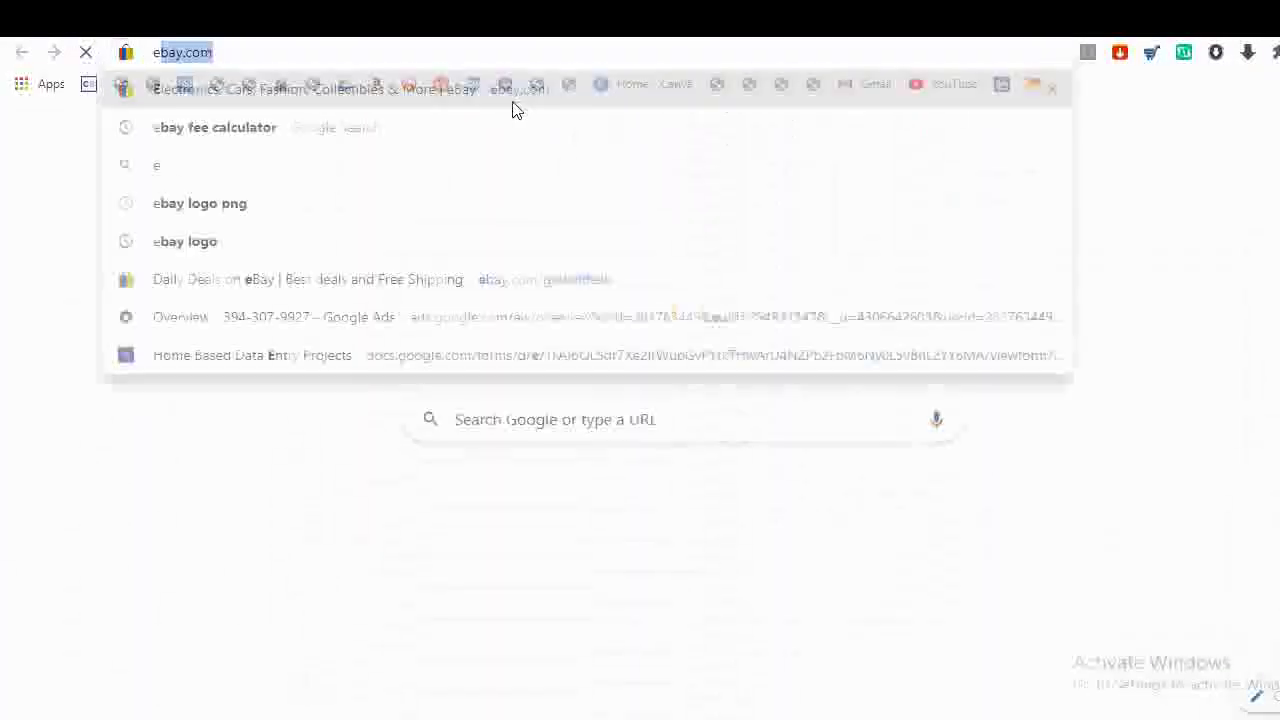
{"action": "left_click", "coordinate": [515, 110]}
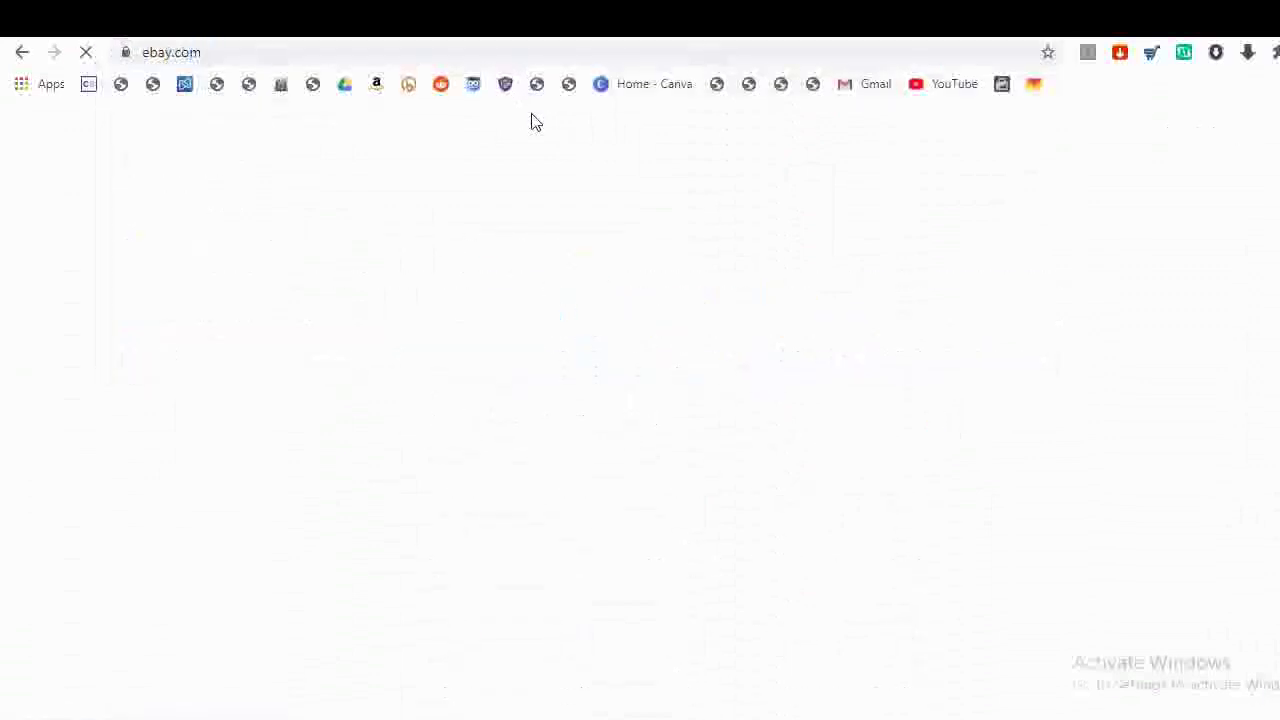
{"action": "scroll", "coordinate": [371, 551], "scroll_direction": "down", "scroll_amount": 8}
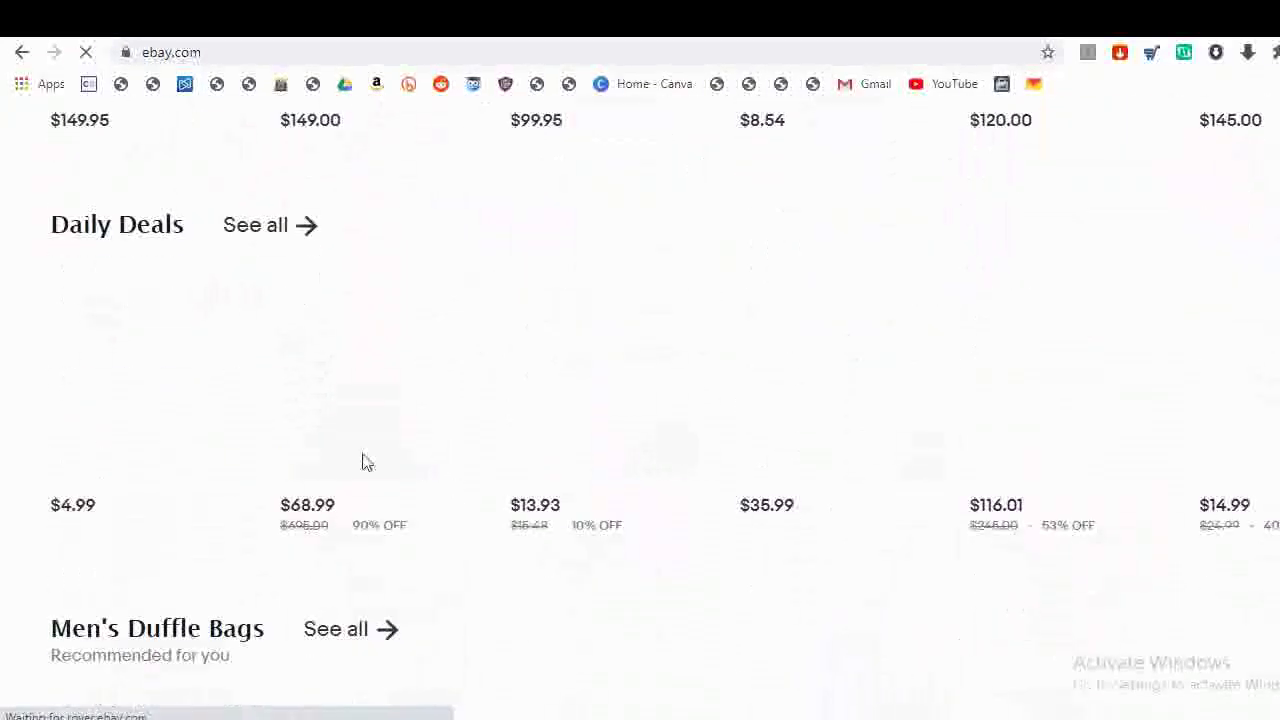
{"action": "left_click", "coordinate": [335, 487]}
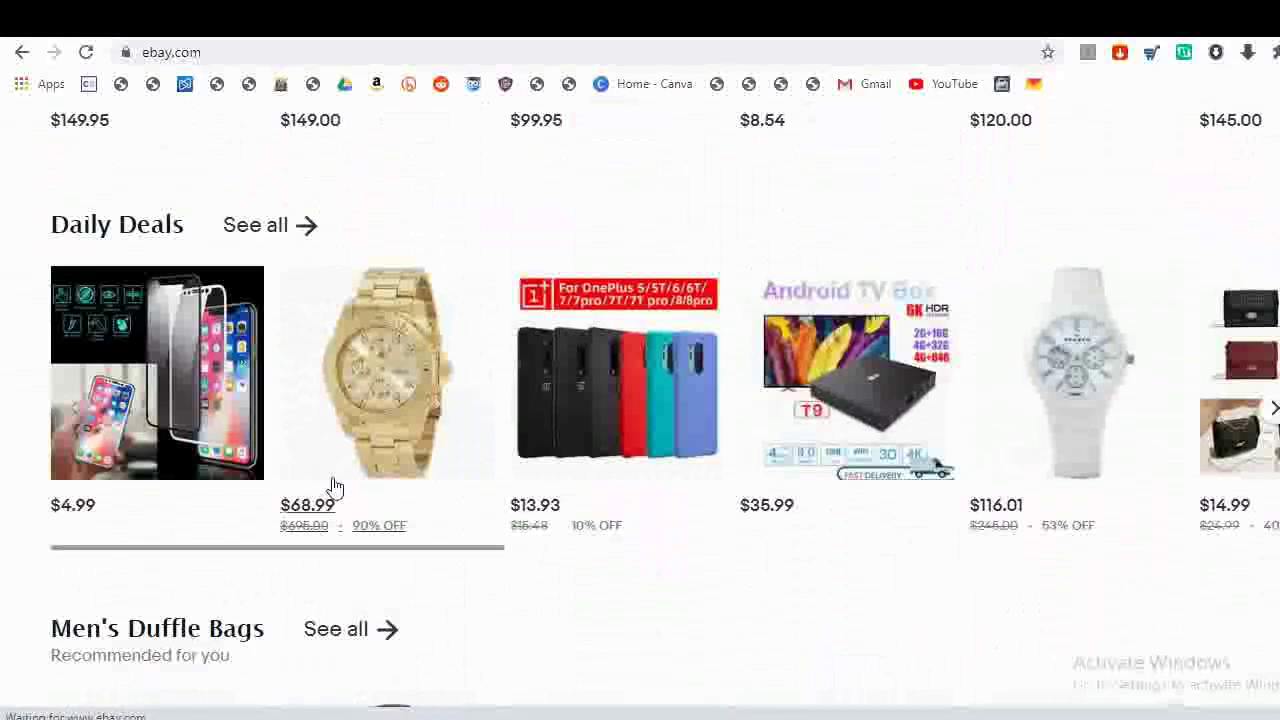
- Read the seller's branded description of the Invicta Pro Diver watch in its listing
{"action": "scroll", "coordinate": [595, 432], "scroll_direction": "down", "scroll_amount": 10}
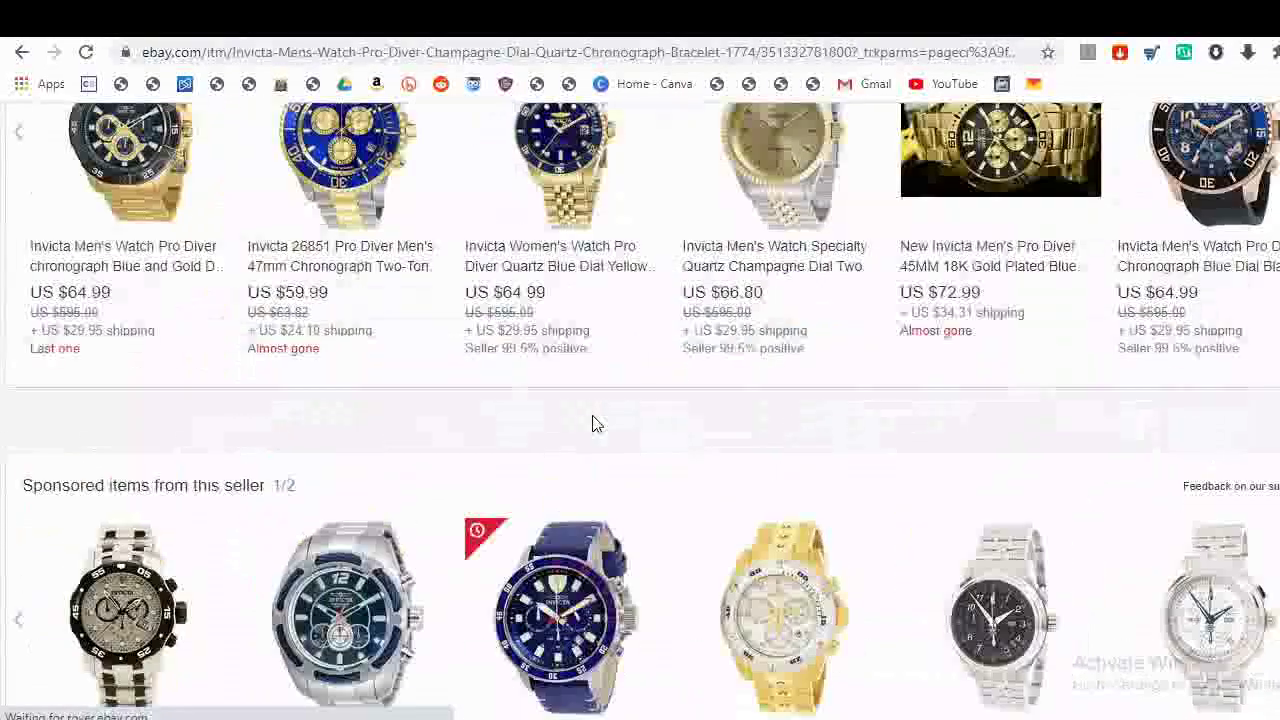
{"action": "scroll", "coordinate": [600, 437], "scroll_direction": "down", "scroll_amount": 8}
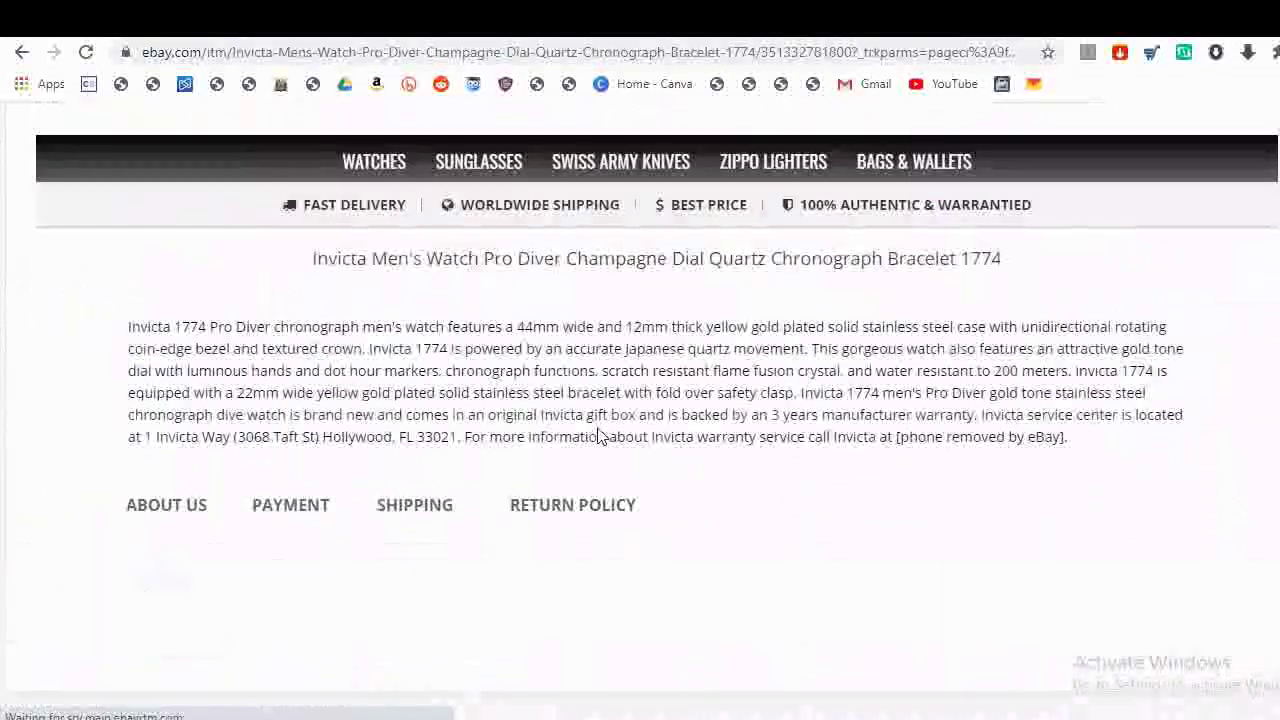
{"action": "scroll", "coordinate": [598, 435], "scroll_direction": "down", "scroll_amount": 2}
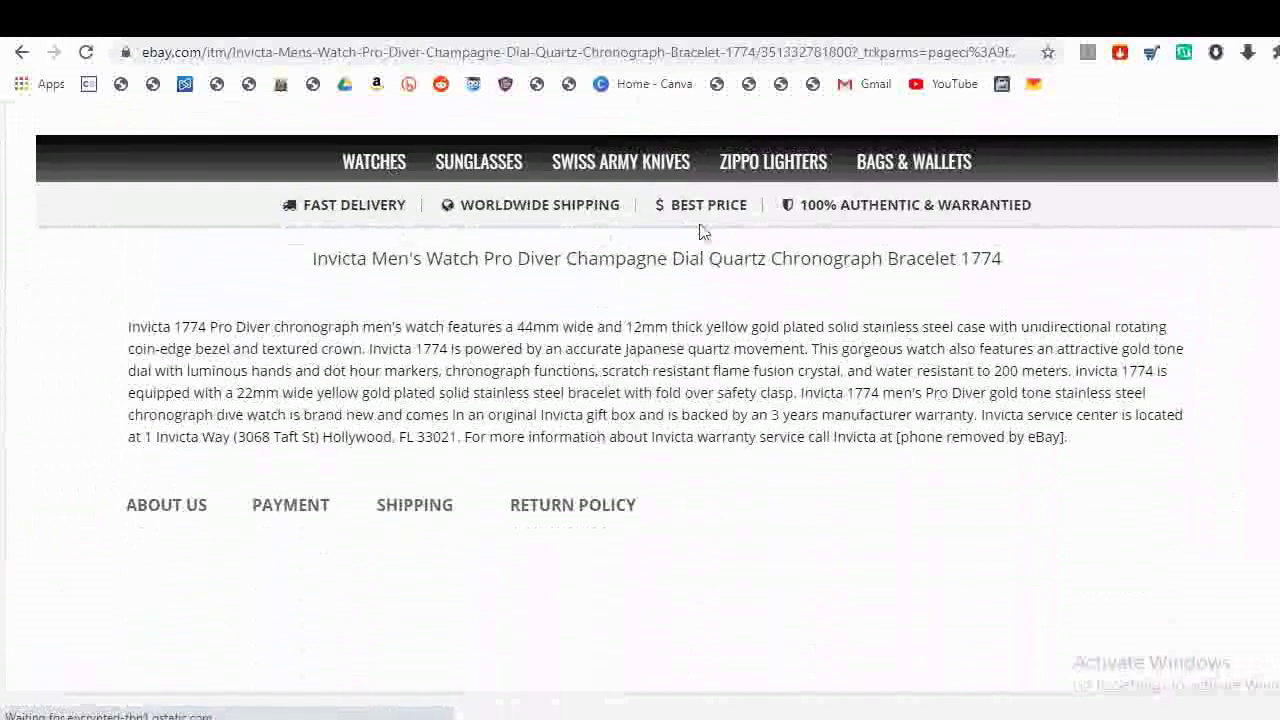
{"action": "scroll", "coordinate": [715, 231], "scroll_direction": "down", "scroll_amount": 3}
{"action": "scroll", "coordinate": [503, 367], "scroll_direction": "up", "scroll_amount": 4}
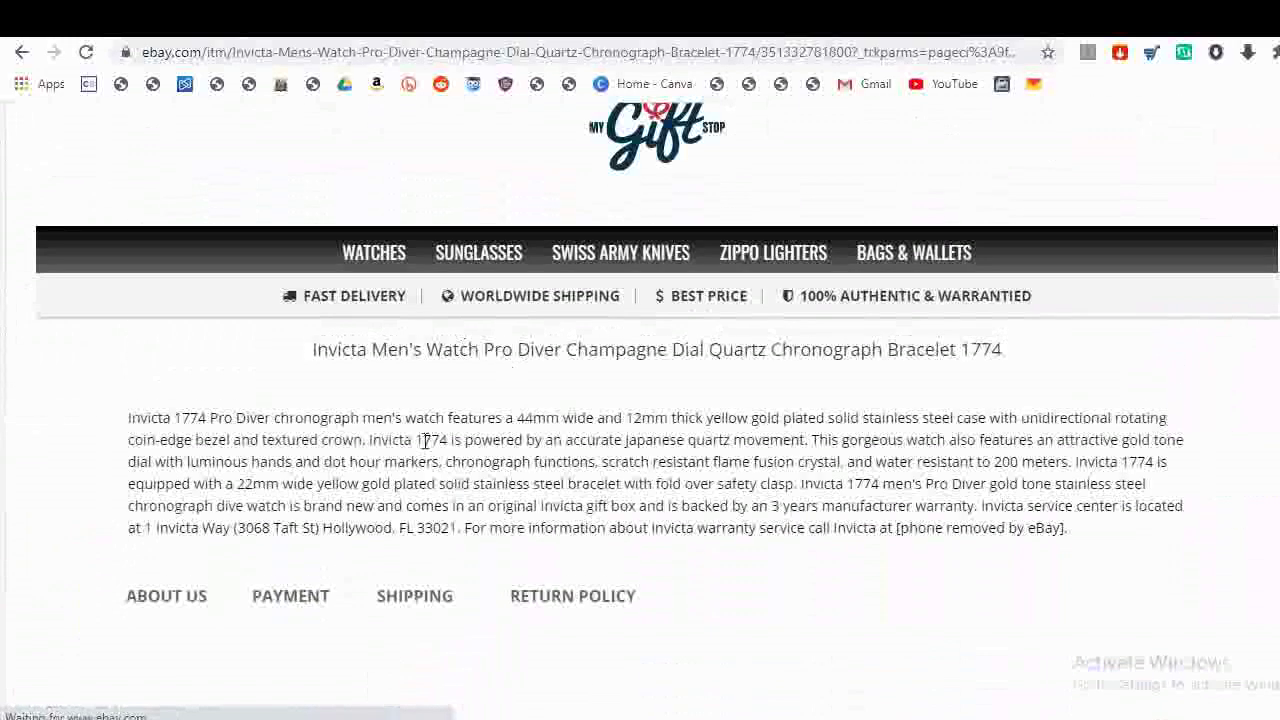
- Examine the payment, shipping, return policy and About Us sections of the watch listing's description
{"action": "left_click", "coordinate": [293, 600]}
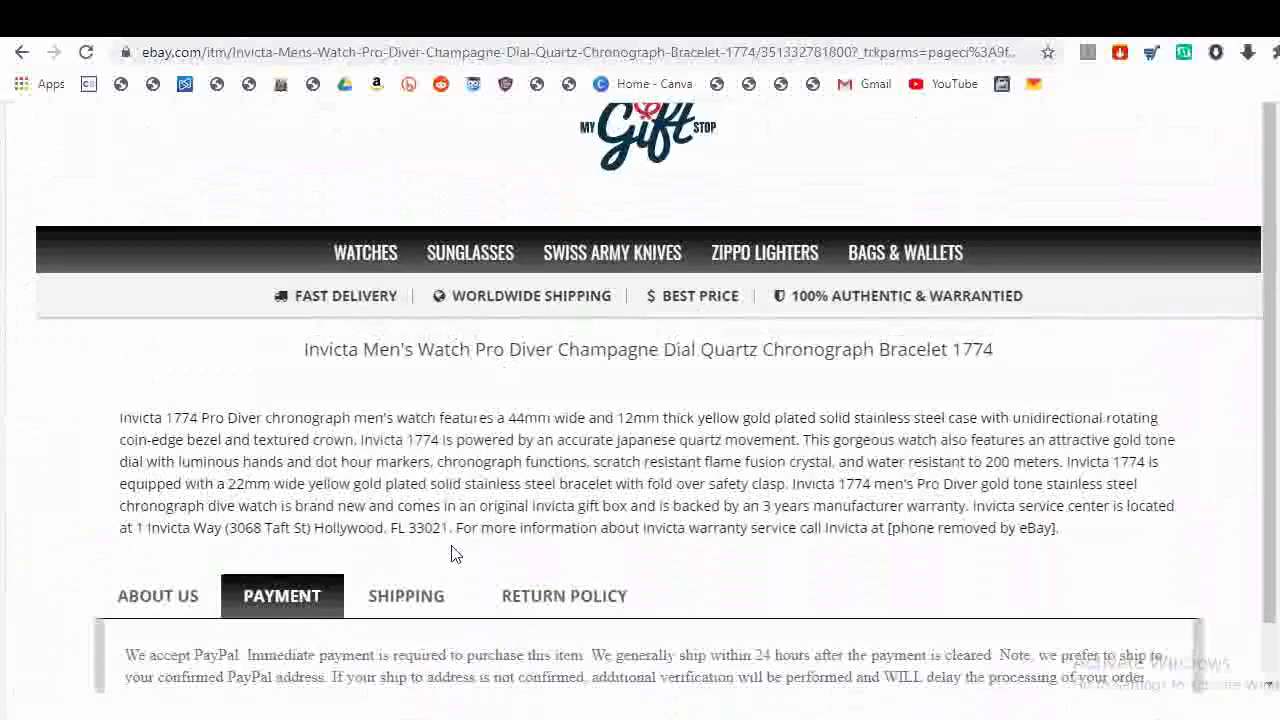
{"action": "scroll", "coordinate": [422, 558], "scroll_direction": "down", "scroll_amount": 1}
{"action": "left_click", "coordinate": [410, 543]}
{"action": "left_click", "coordinate": [490, 545]}
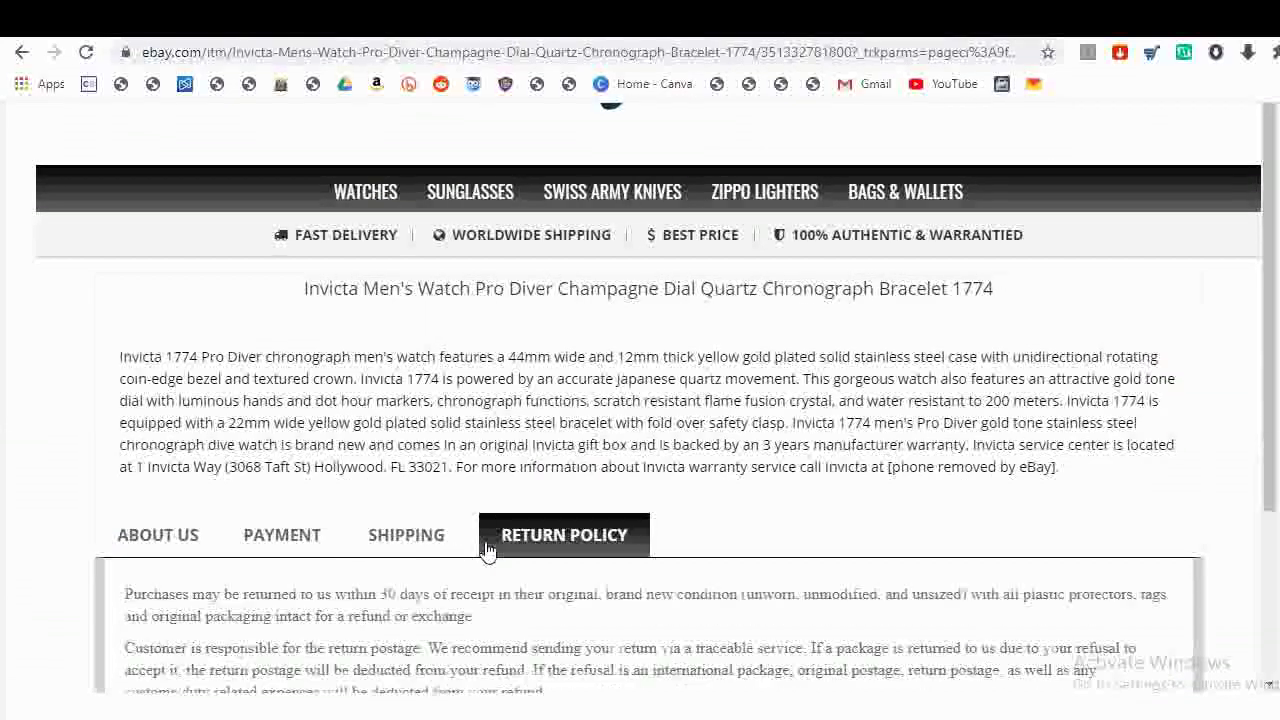
{"action": "left_click", "coordinate": [163, 540]}
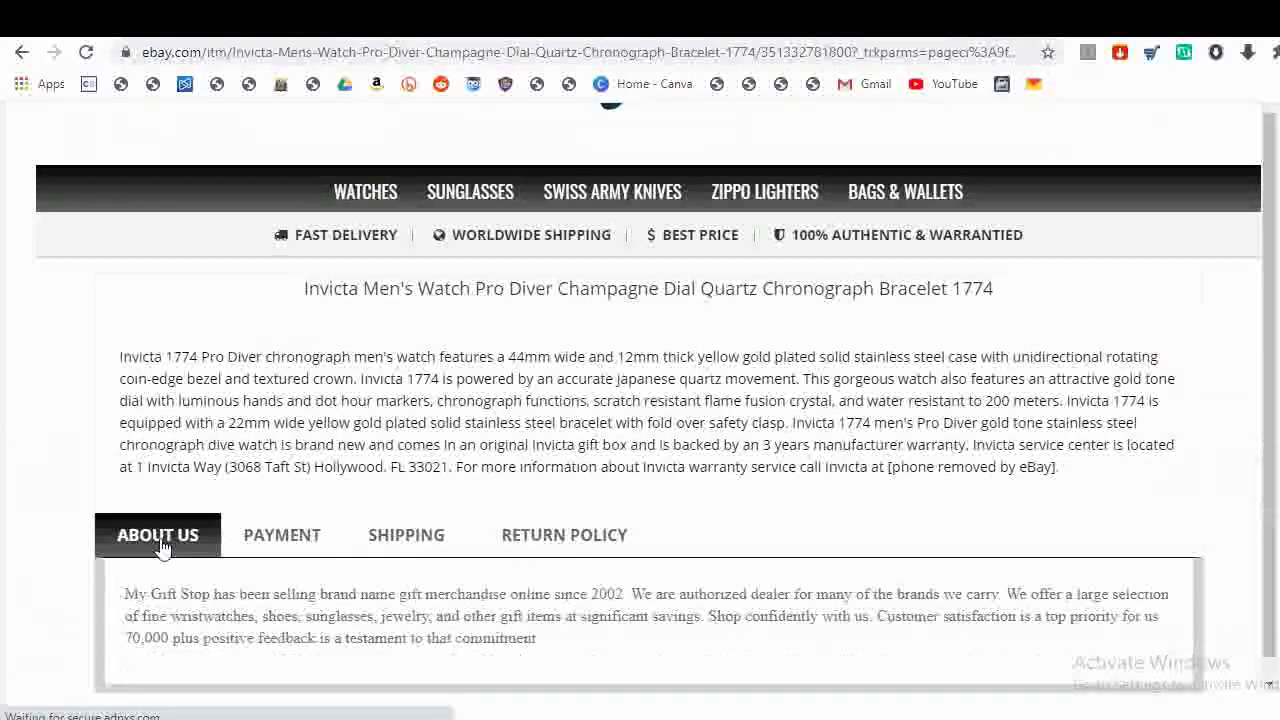
{"action": "left_click", "coordinate": [312, 553]}
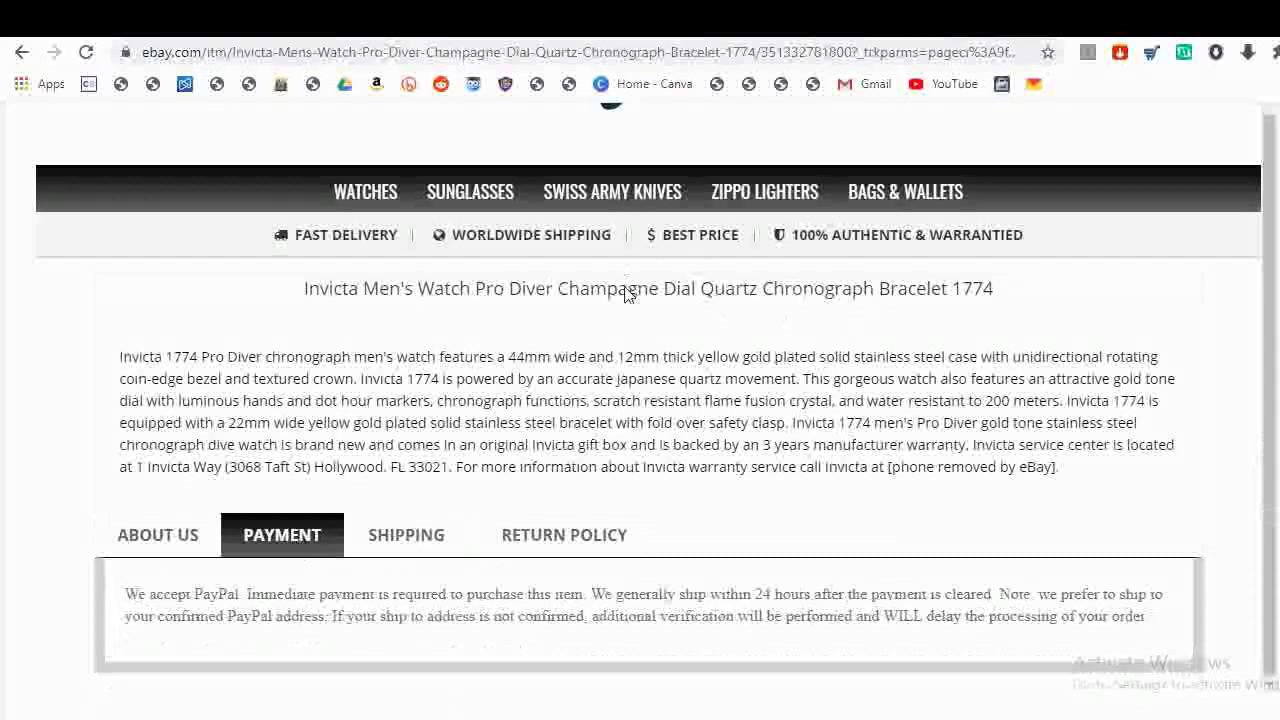
{"action": "scroll", "coordinate": [627, 293], "scroll_direction": "down", "scroll_amount": 4}
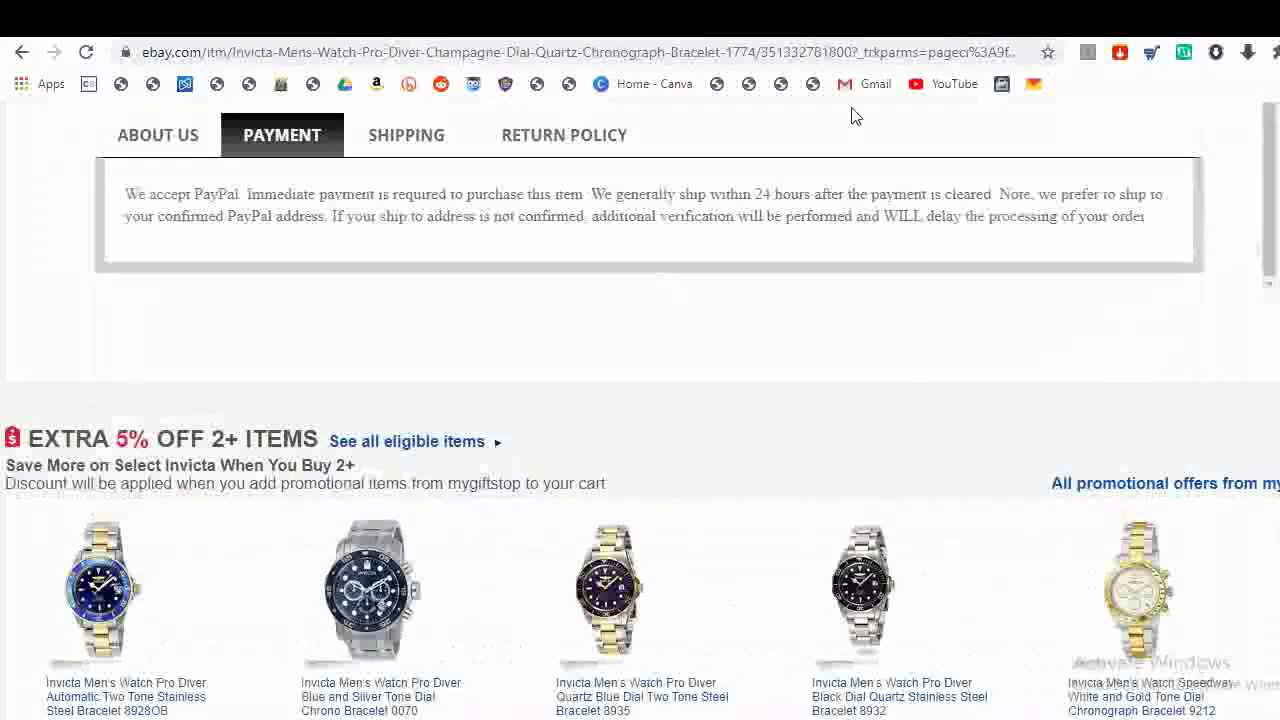
- Return to the Daily Deals, open the $13.93 OnePlus case listing and examine its item specifics, features and description images
{"action": "left_click", "coordinate": [22, 52]}
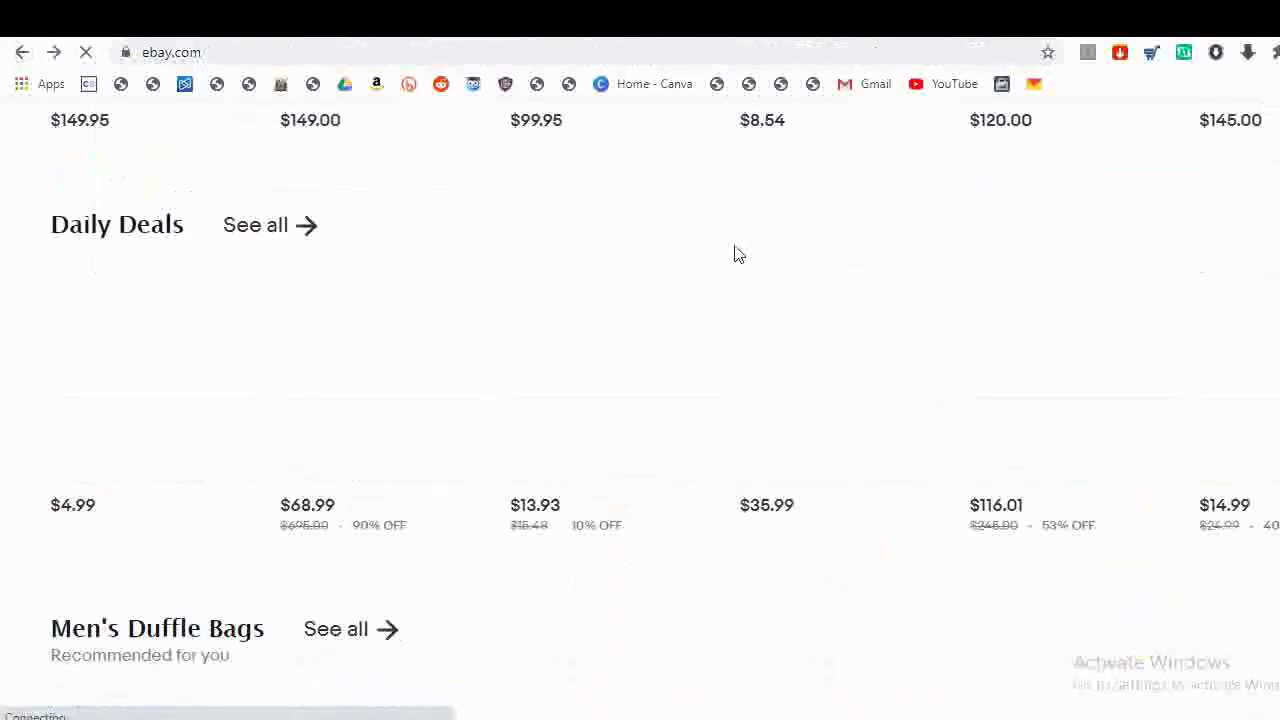
{"action": "scroll", "coordinate": [688, 373], "scroll_direction": "down", "scroll_amount": 1}
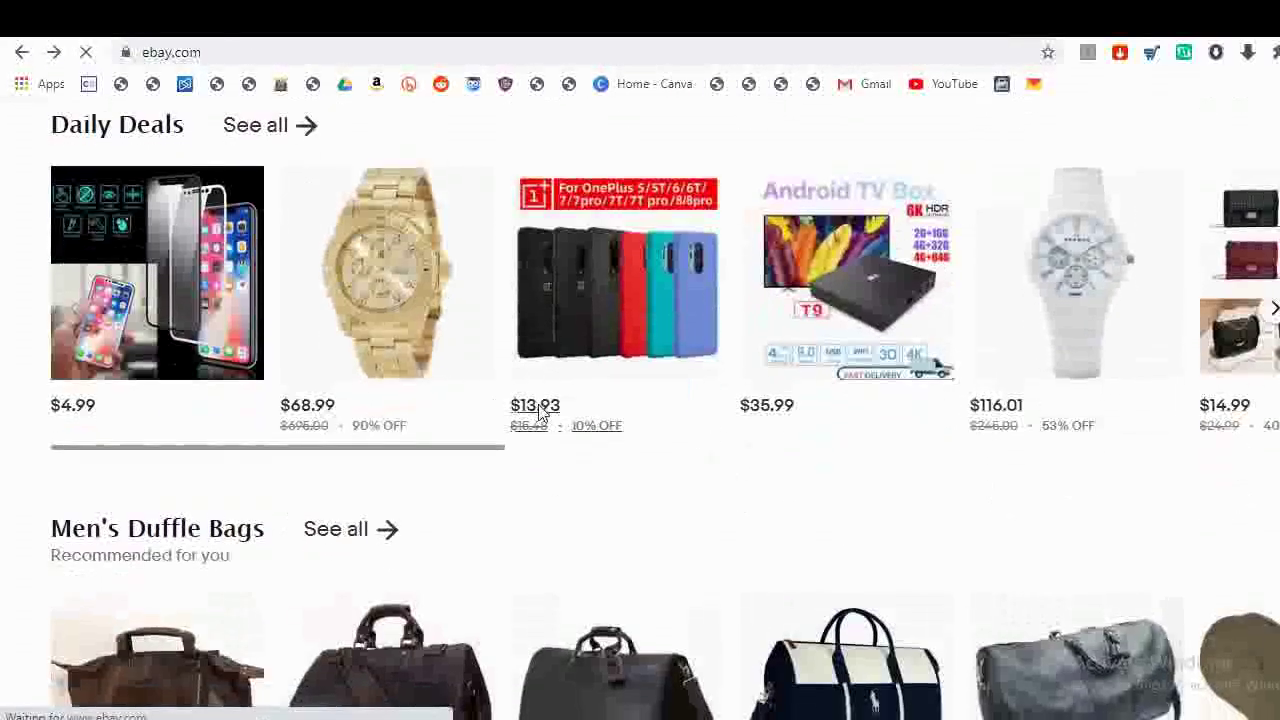
{"action": "left_click", "coordinate": [538, 412]}
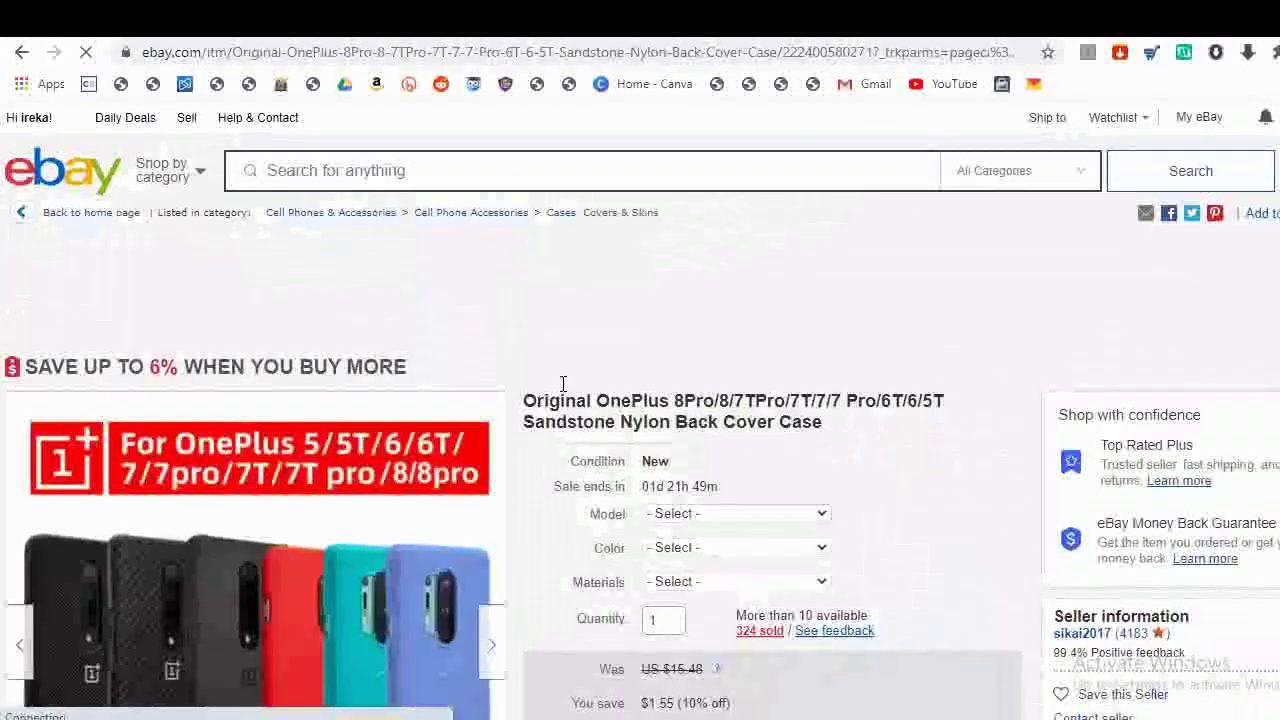
{"action": "scroll", "coordinate": [555, 380], "scroll_direction": "down", "scroll_amount": 4}
{"action": "scroll", "coordinate": [552, 384], "scroll_direction": "down", "scroll_amount": 15}
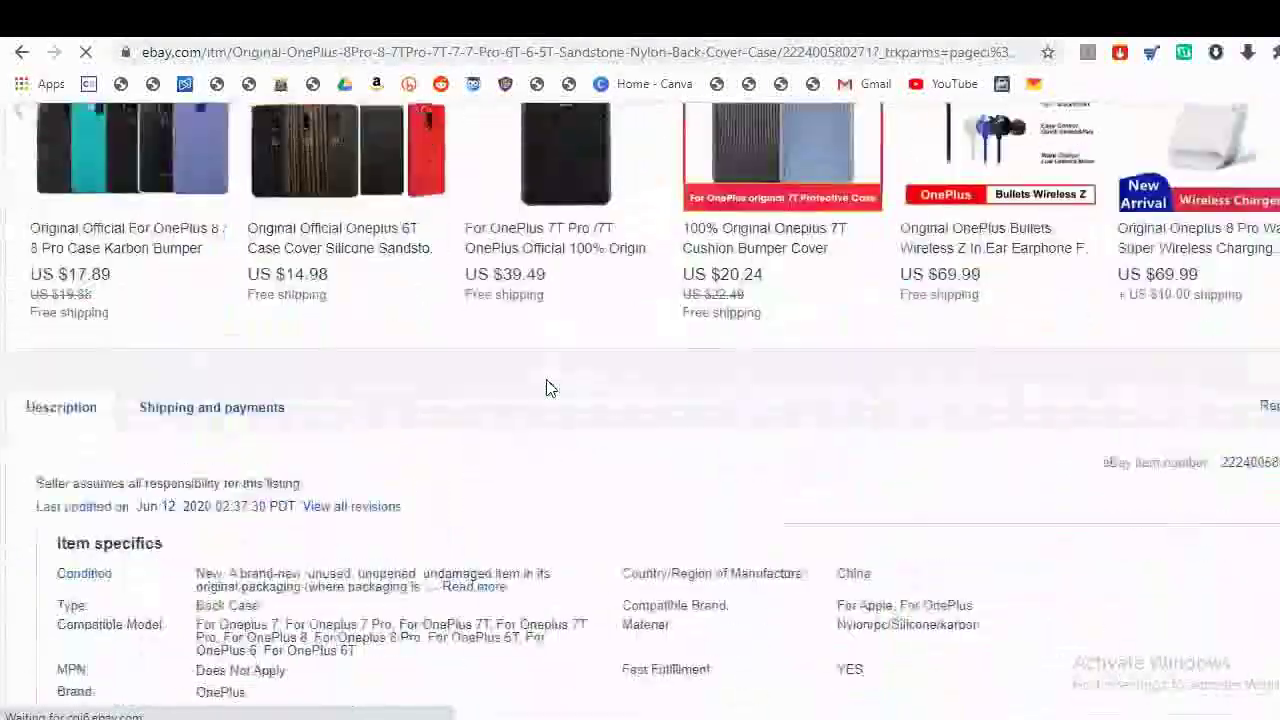
{"action": "scroll", "coordinate": [544, 387], "scroll_direction": "down", "scroll_amount": 1}
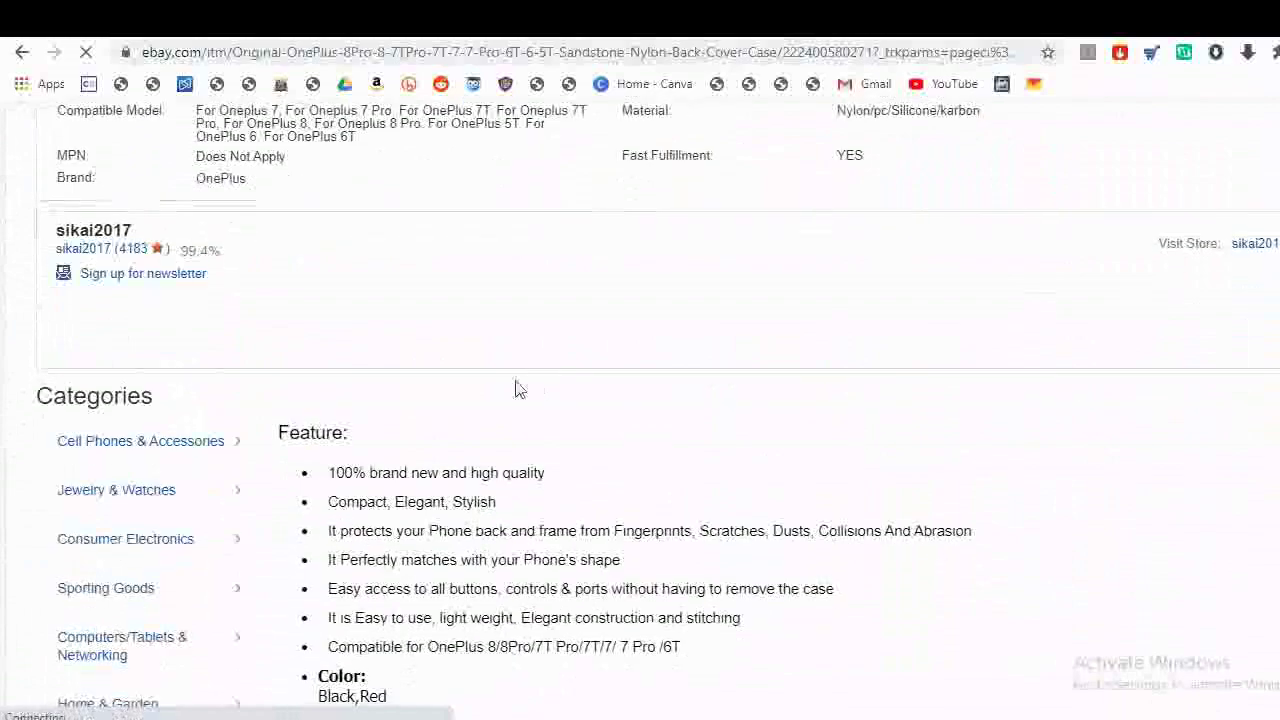
{"action": "scroll", "coordinate": [449, 505], "scroll_direction": "down", "scroll_amount": 9}
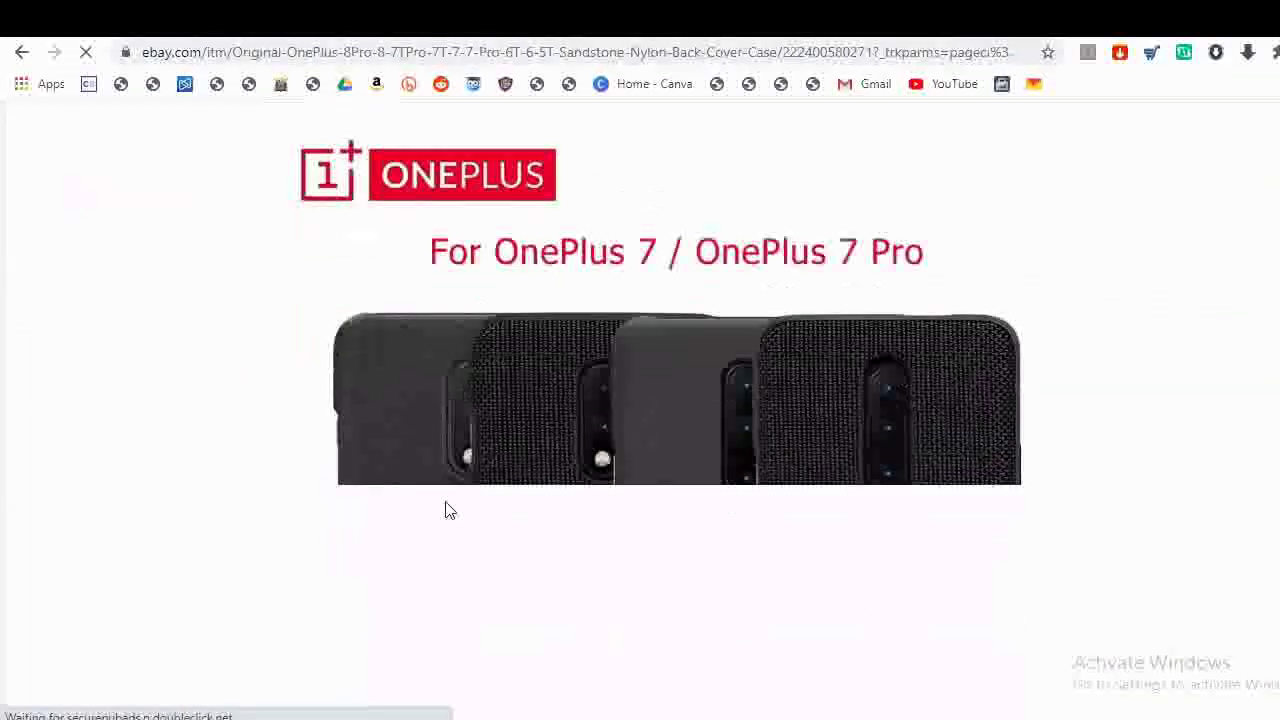
{"action": "scroll", "coordinate": [445, 510], "scroll_direction": "up", "scroll_amount": 10}
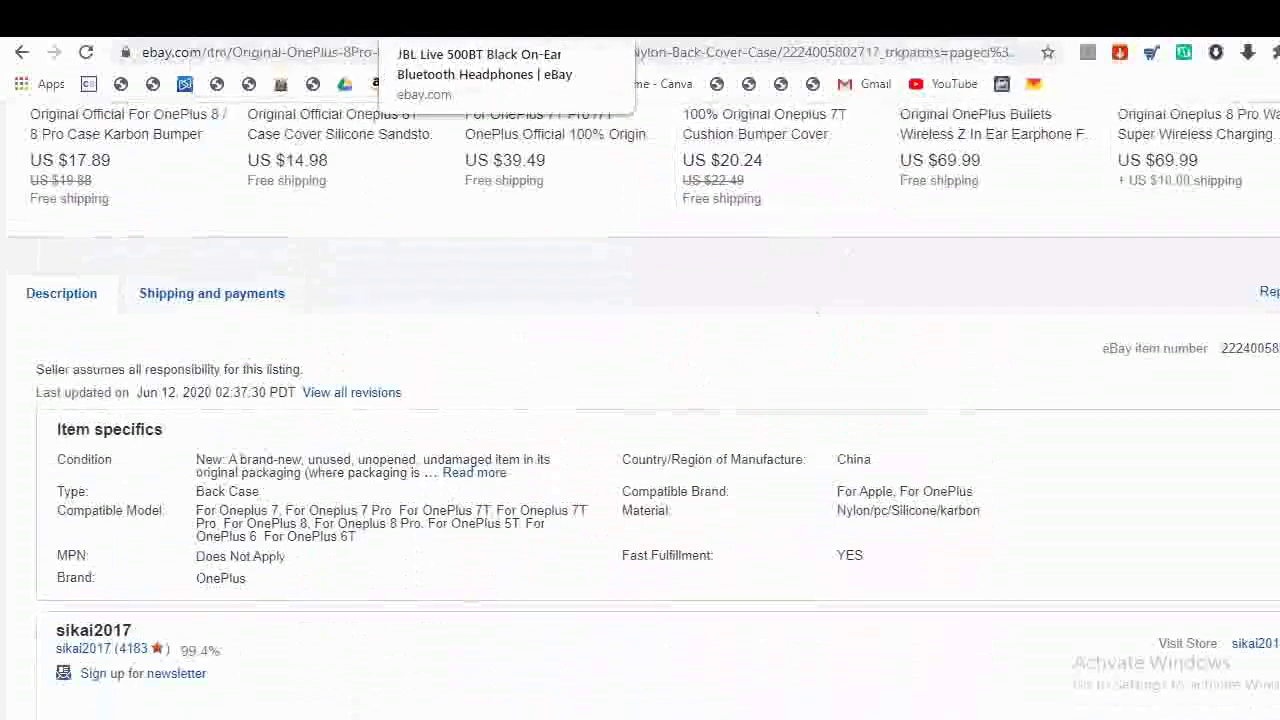
- Return to the headphone listing form and recheck its international shipping, package and item location settings
{"action": "left_click", "coordinate": [260, 18]}
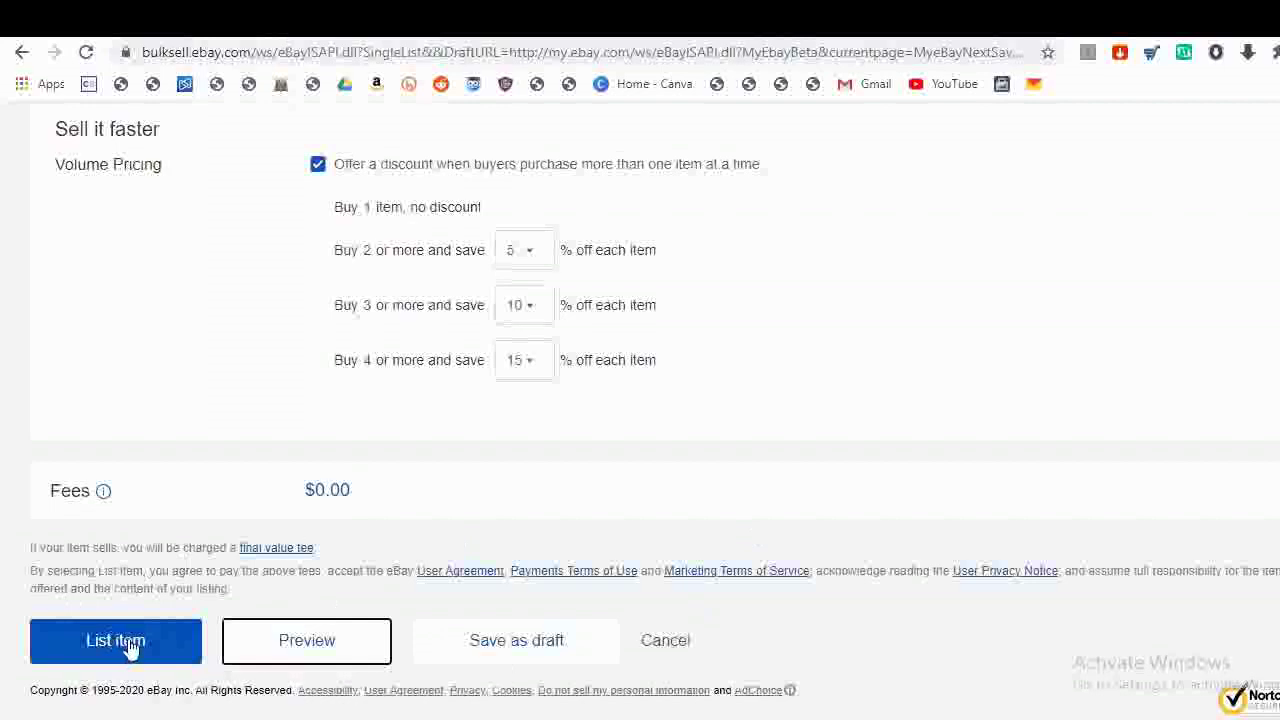
{"action": "scroll", "coordinate": [445, 617], "scroll_direction": "up", "scroll_amount": 5}
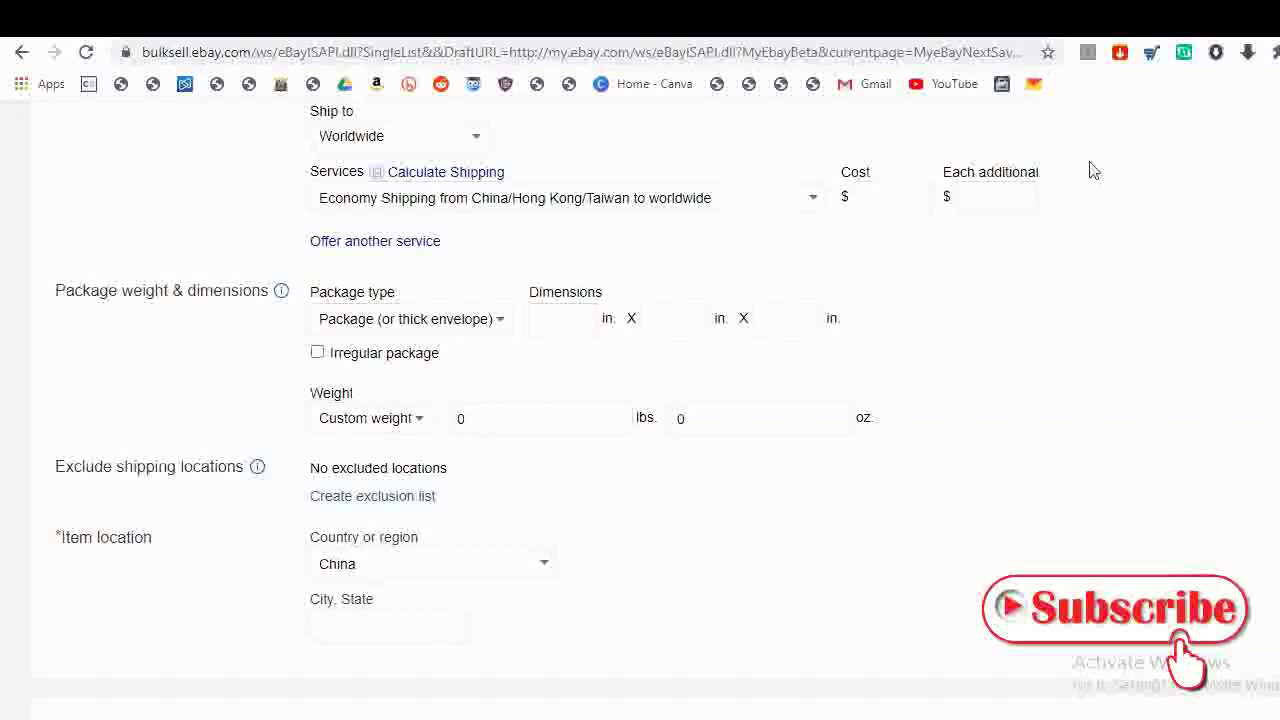
- Review the headphone listing form's volume pricing, shipping, selling details, title, category, condition, photos and item specifics
{"action": "scroll", "coordinate": [686, 499], "scroll_direction": "down", "scroll_amount": 3}
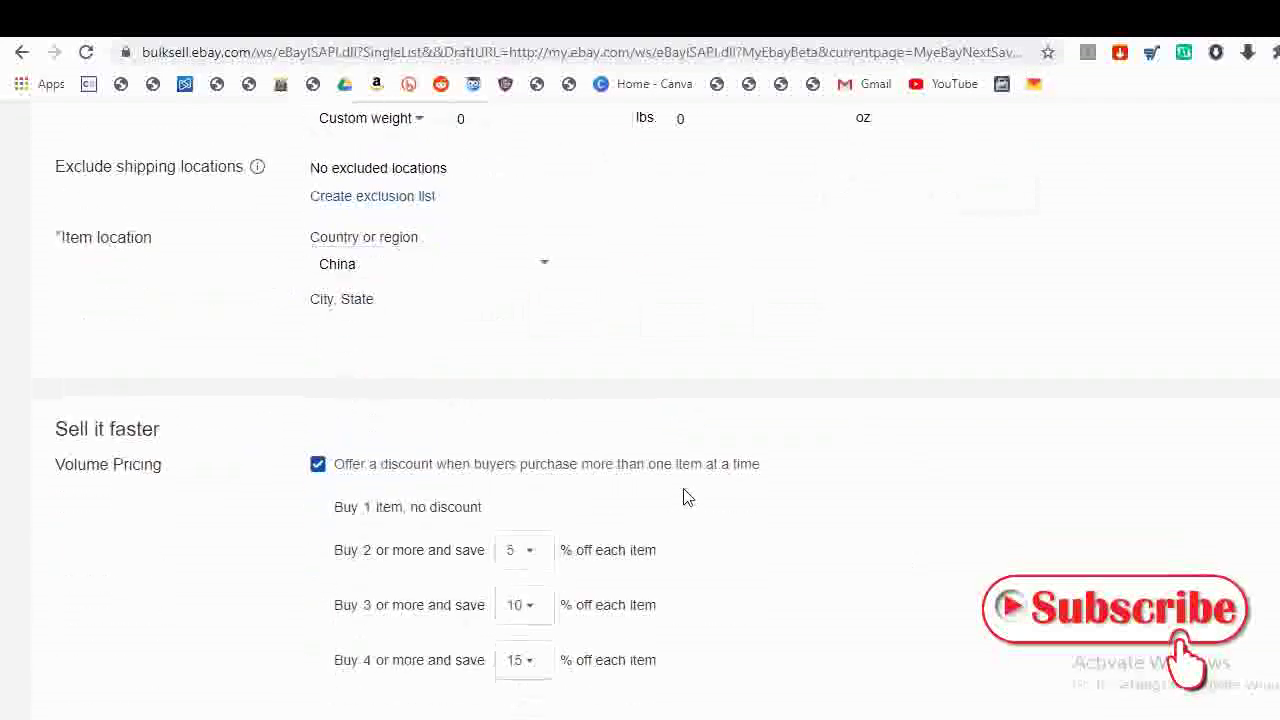
{"action": "scroll", "coordinate": [686, 498], "scroll_direction": "down", "scroll_amount": 3}
{"action": "scroll", "coordinate": [686, 500], "scroll_direction": "up", "scroll_amount": 12}
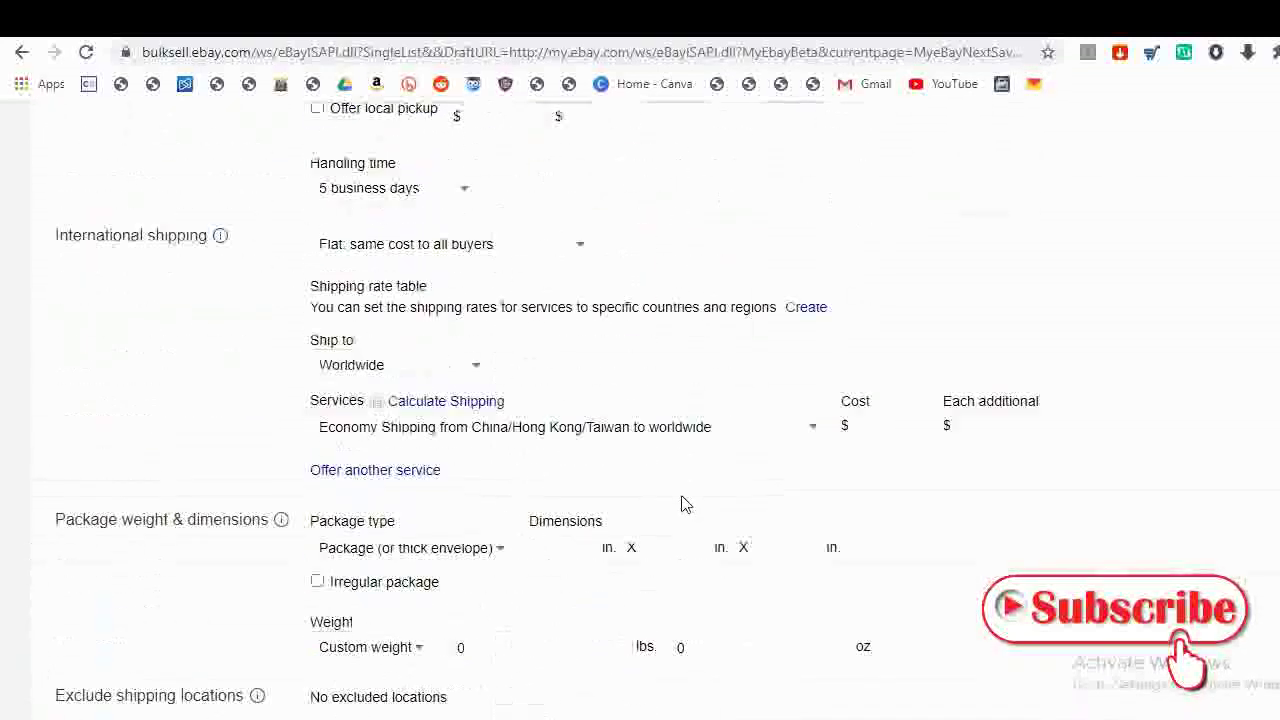
{"action": "scroll", "coordinate": [683, 503], "scroll_direction": "up", "scroll_amount": 15}
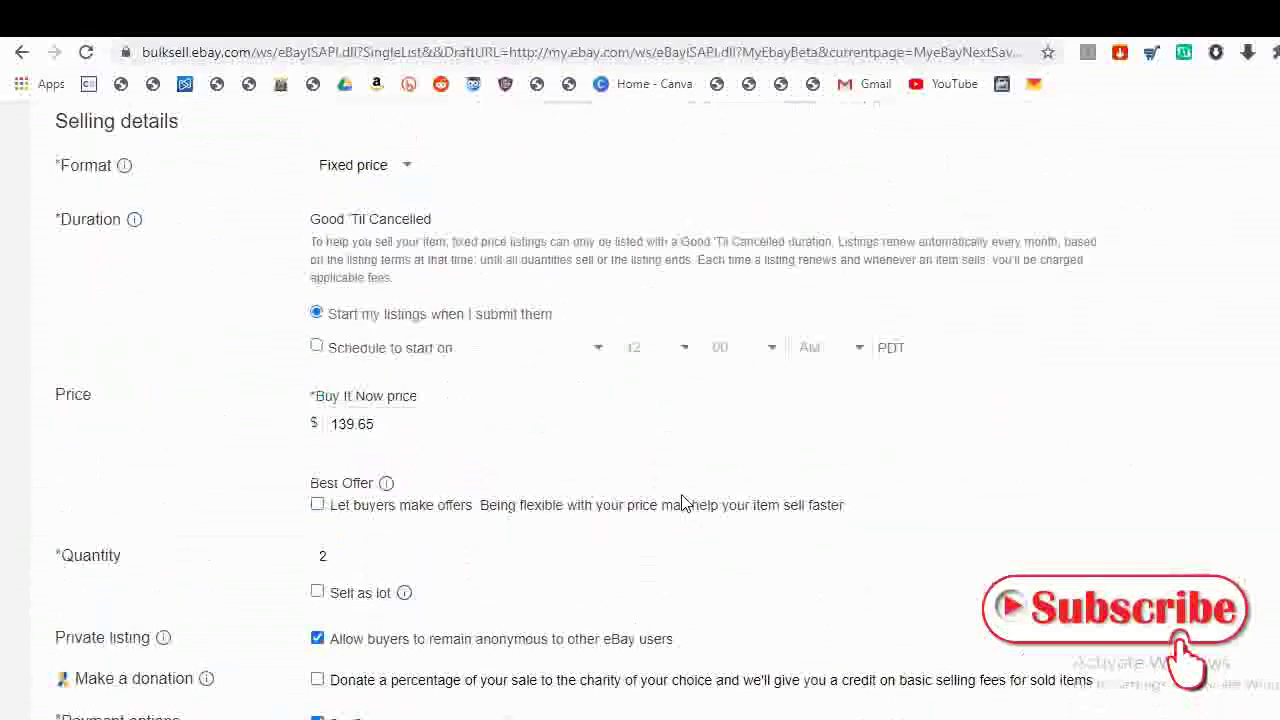
{"action": "scroll", "coordinate": [683, 503], "scroll_direction": "up", "scroll_amount": 8}
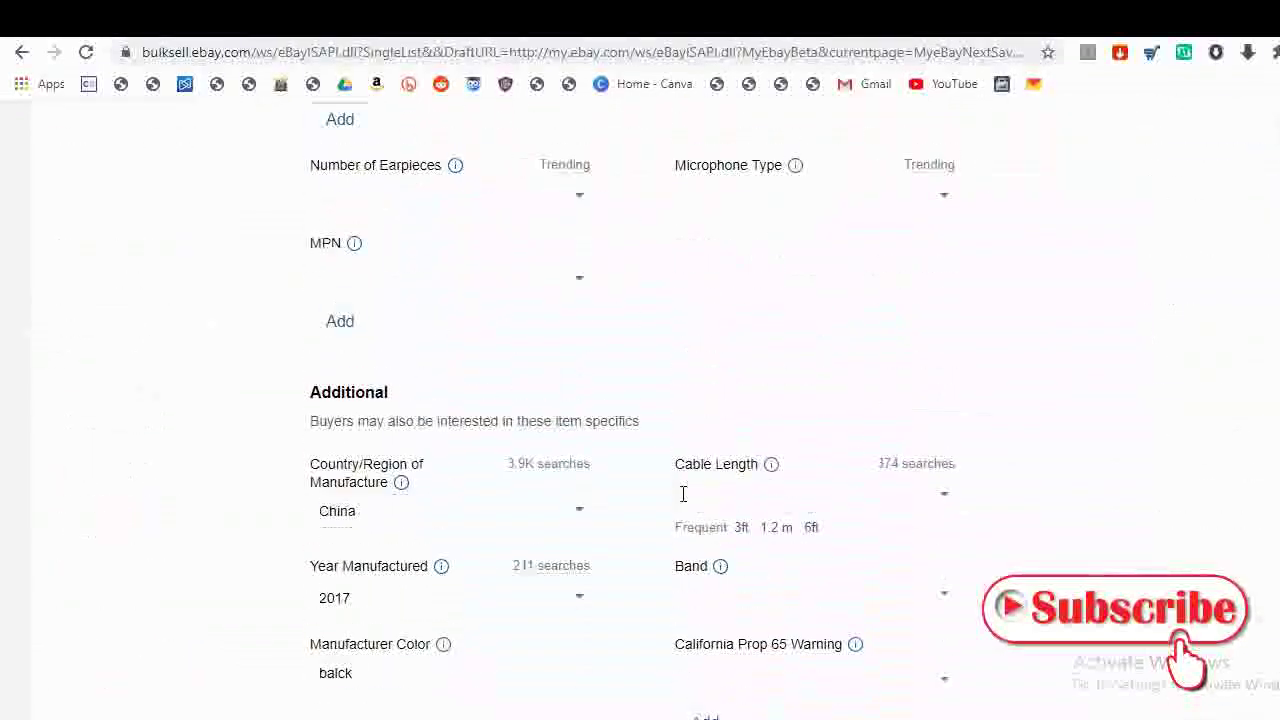
{"action": "scroll", "coordinate": [683, 496], "scroll_direction": "up", "scroll_amount": 9}
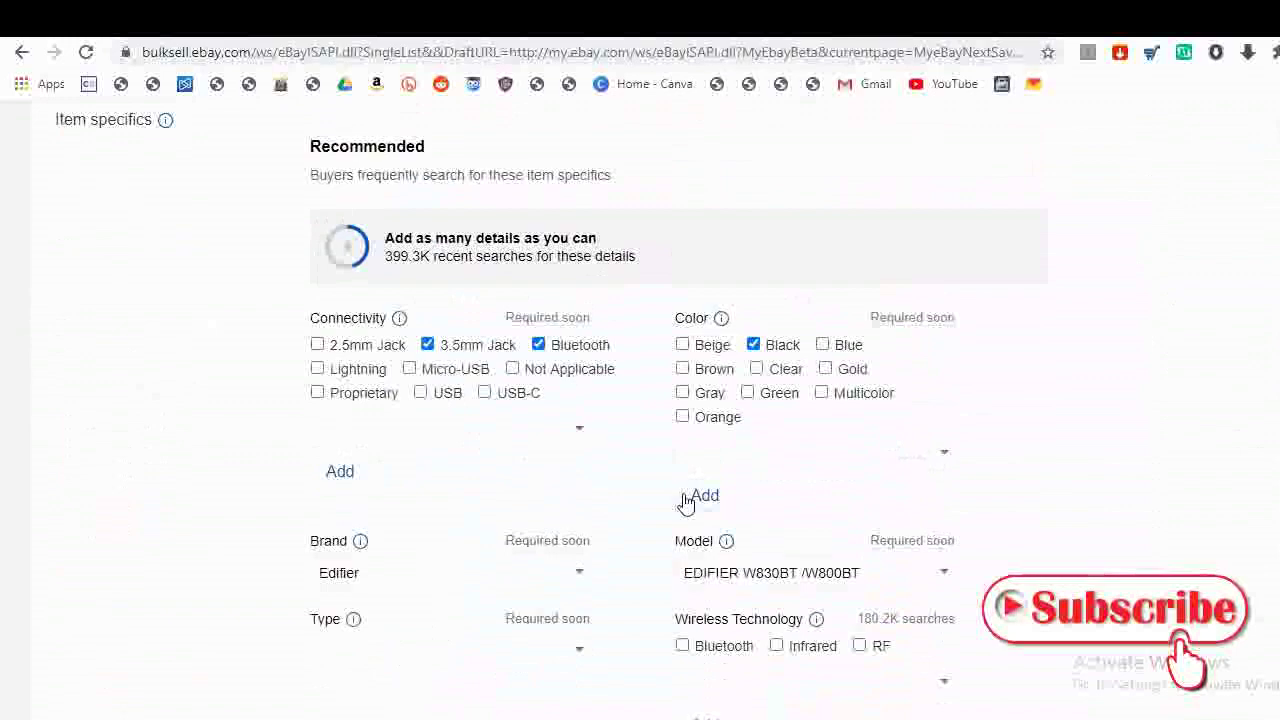
{"action": "scroll", "coordinate": [575, 445], "scroll_direction": "up", "scroll_amount": 9}
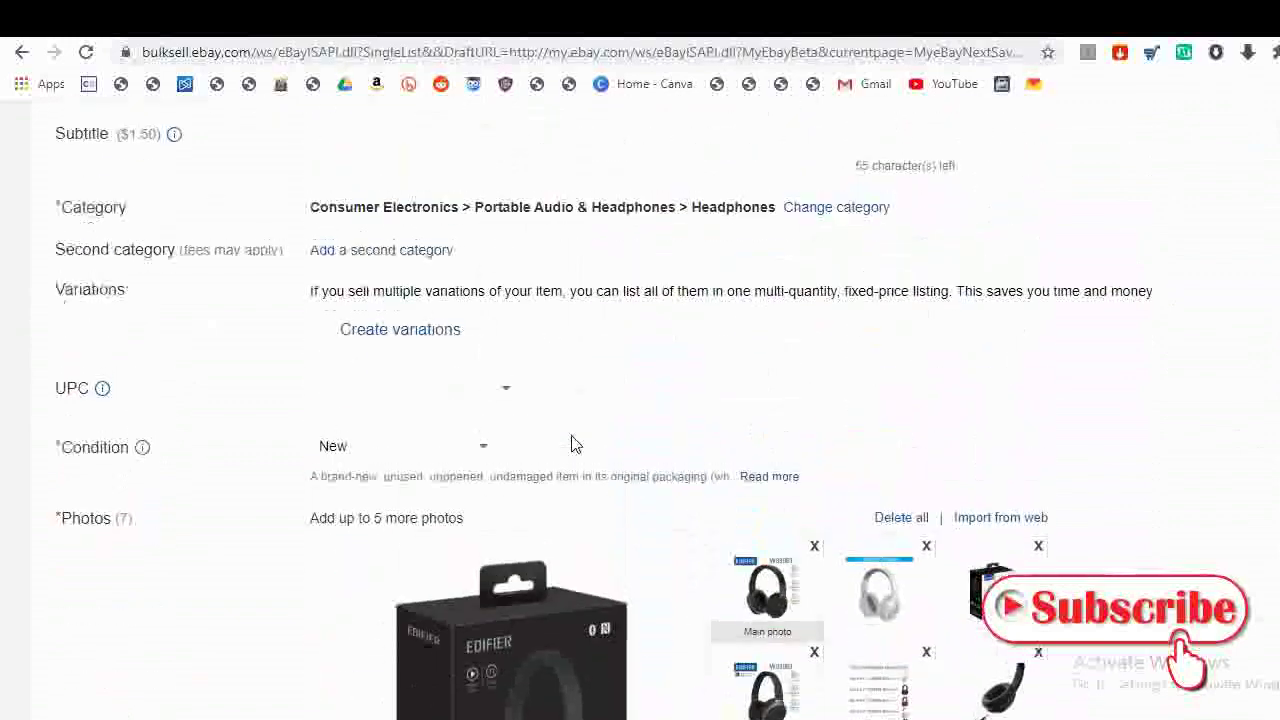
{"action": "scroll", "coordinate": [575, 445], "scroll_direction": "up", "scroll_amount": 3}
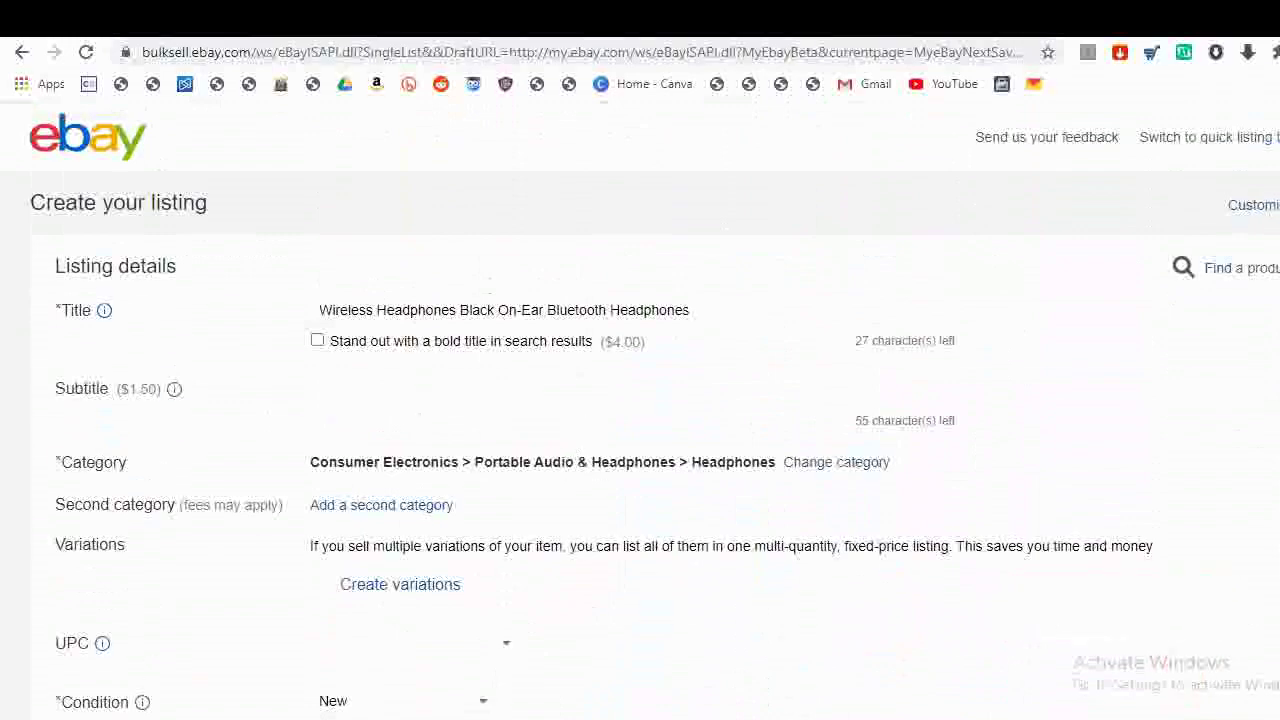
{"action": "scroll", "coordinate": [530, 525], "scroll_direction": "down", "scroll_amount": 8}
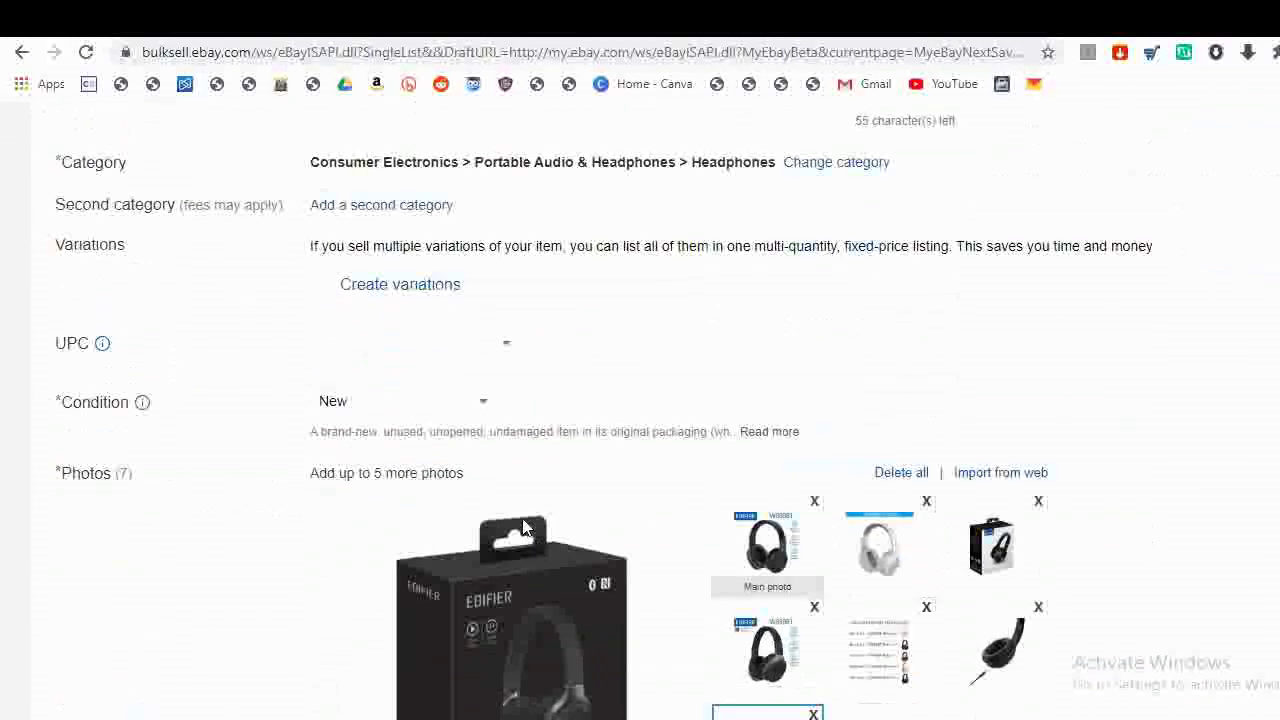
{"action": "scroll", "coordinate": [549, 532], "scroll_direction": "down", "scroll_amount": 3}
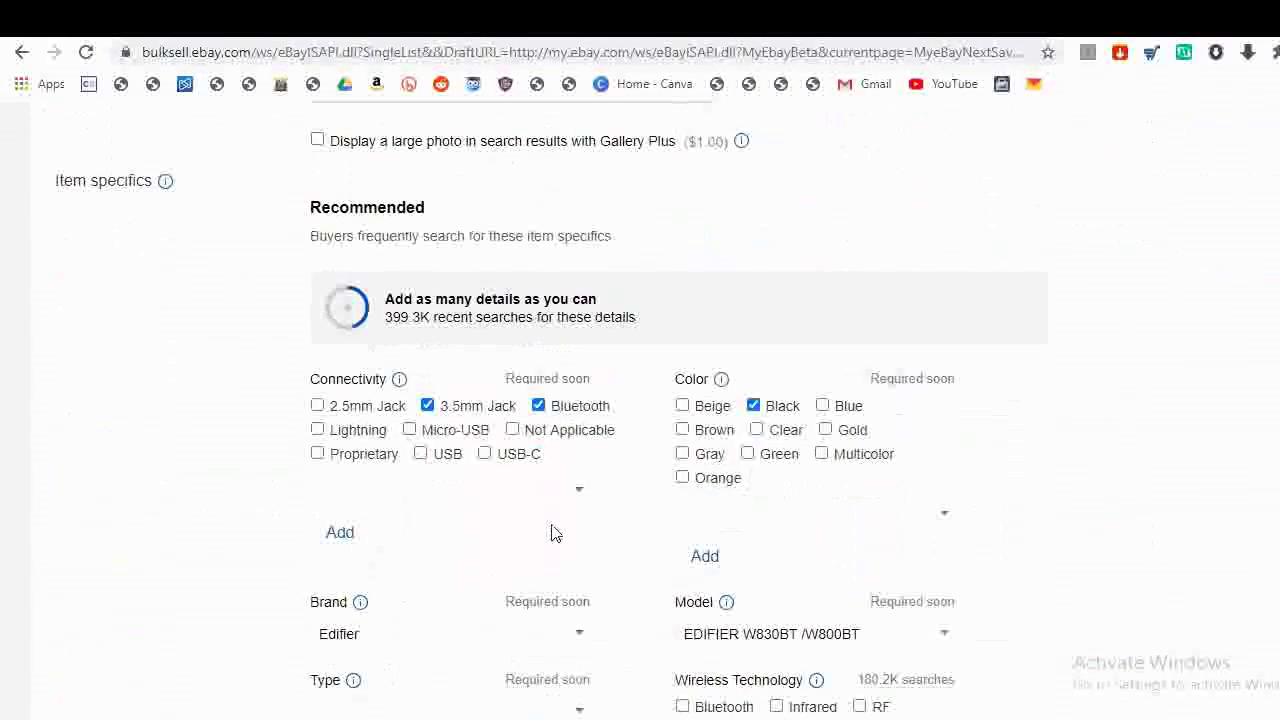
{"action": "scroll", "coordinate": [590, 528], "scroll_direction": "down", "scroll_amount": 15}
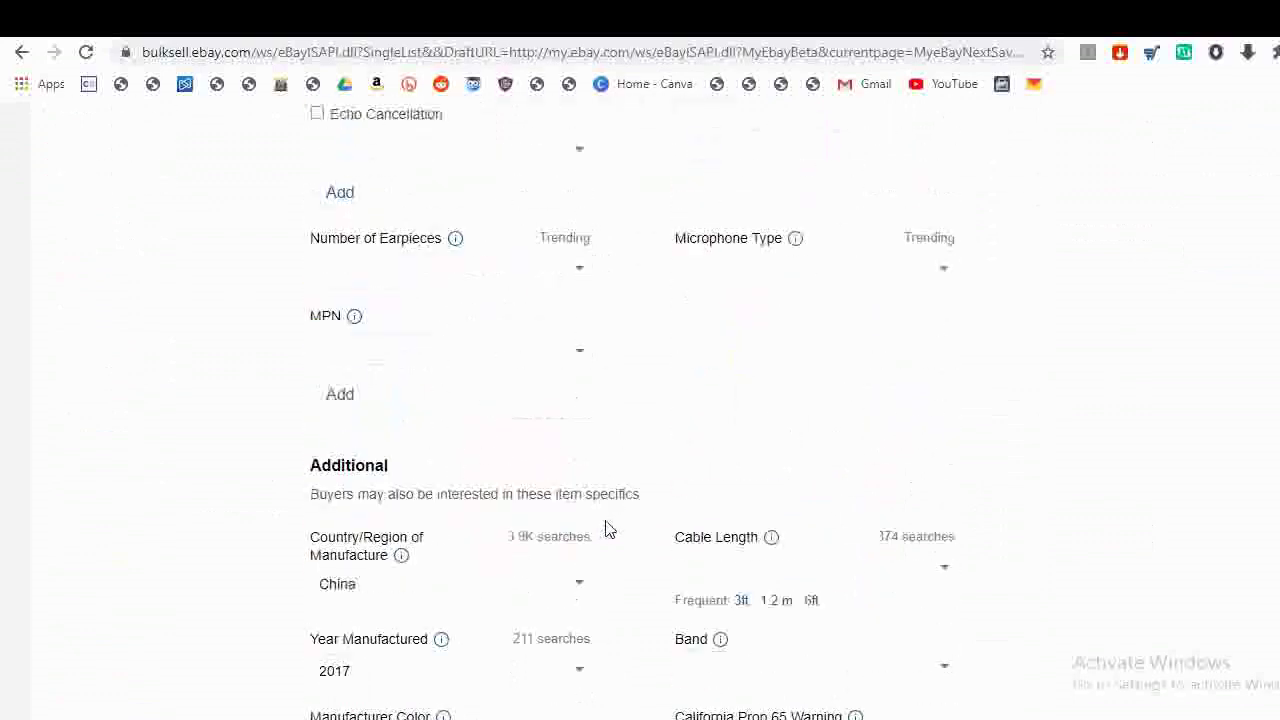